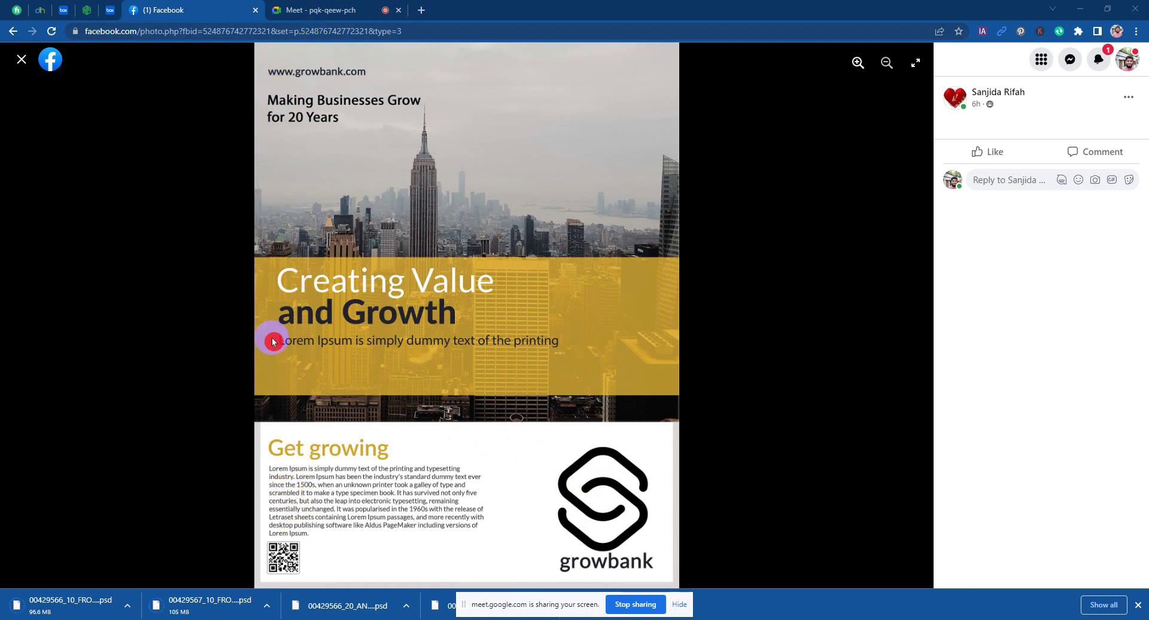
Step: Close the growbank flyer viewer and scroll the Graphic Design Batch -373 discussion feed
left_click(258, 322)
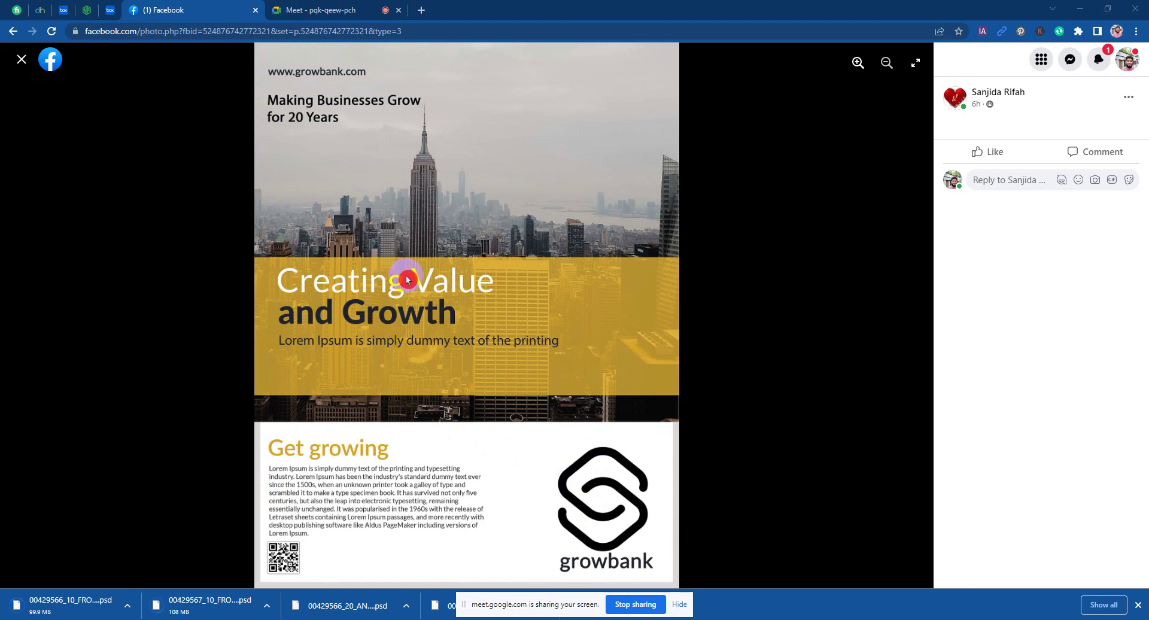
left_click(22, 60)
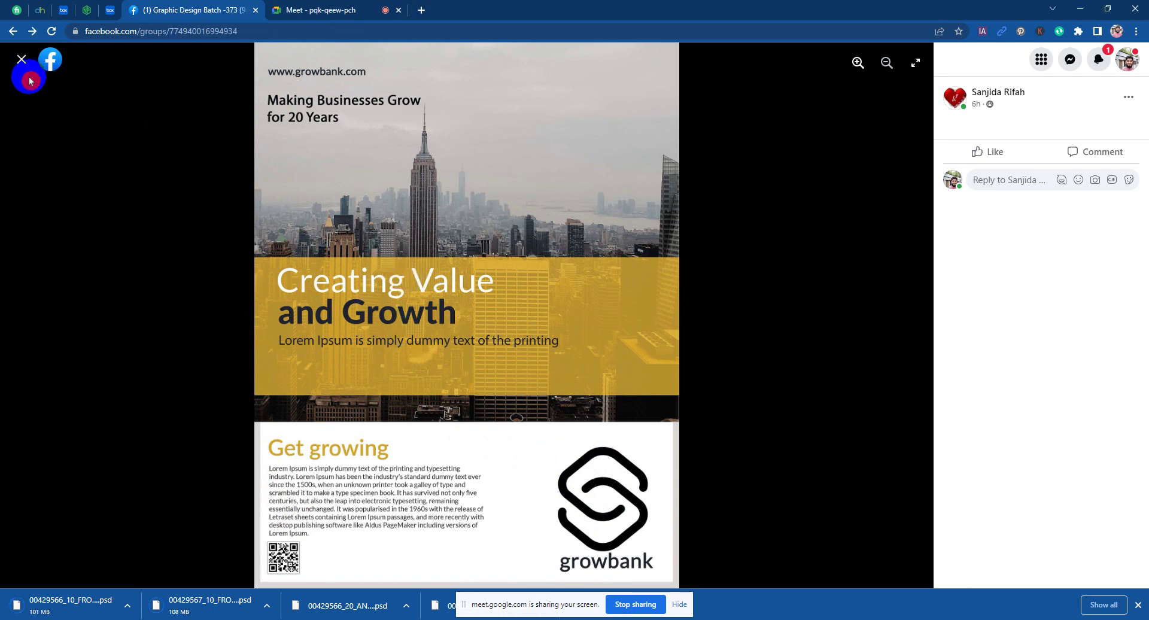
scroll(513, 405, "down", 4)
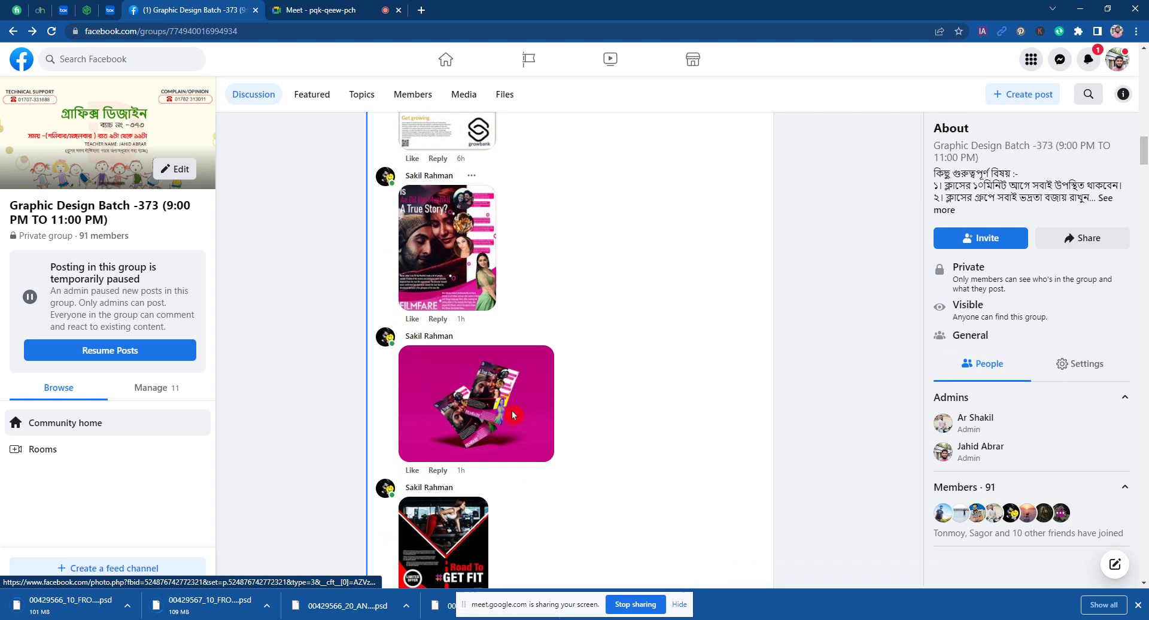
left_click(452, 254)
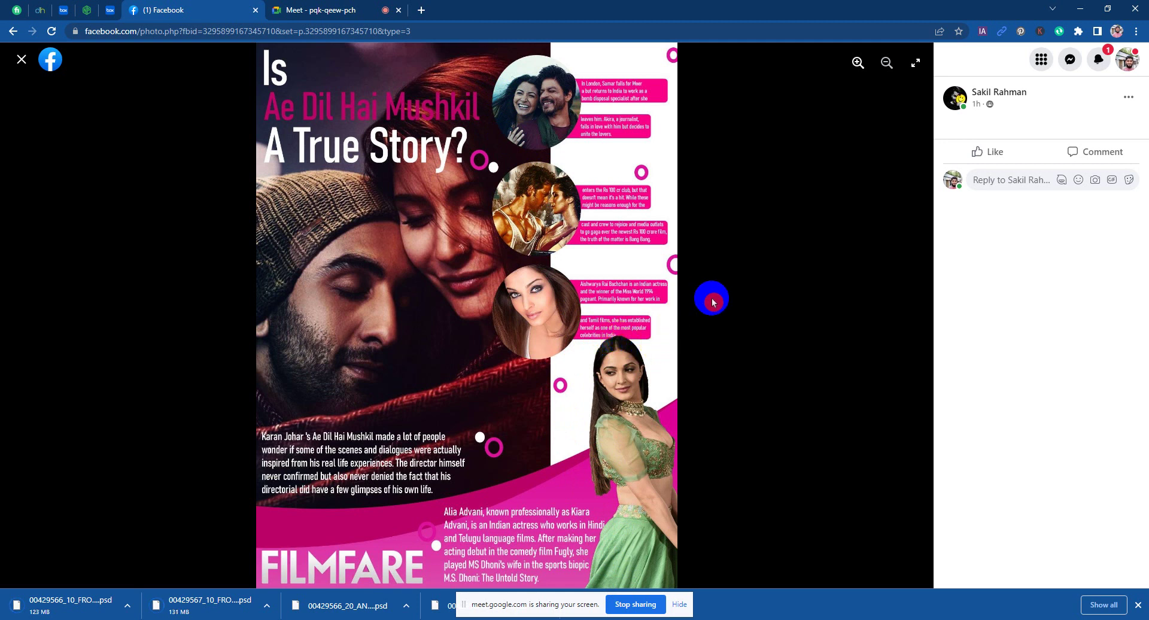
left_click(19, 60)
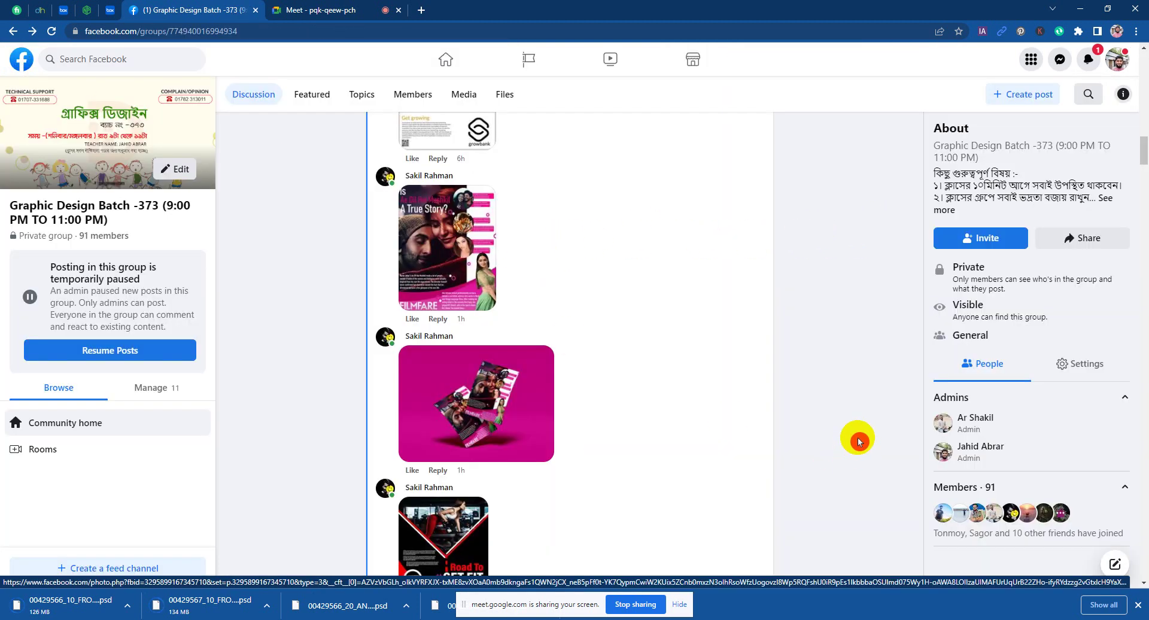
scroll(858, 441, "down", 1)
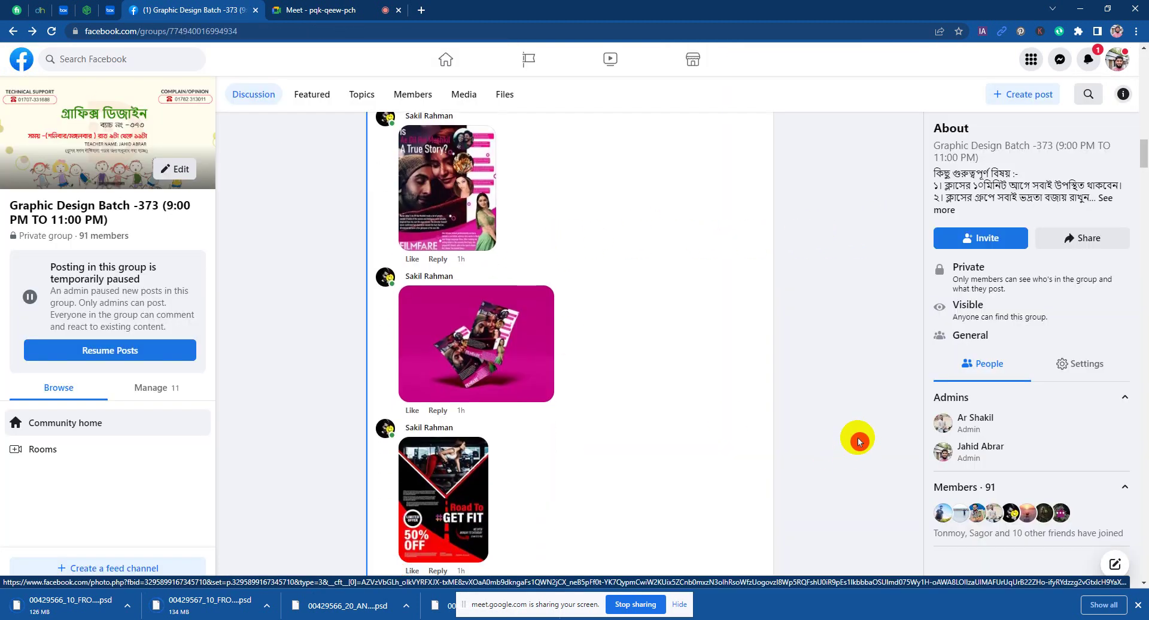
left_click(476, 242)
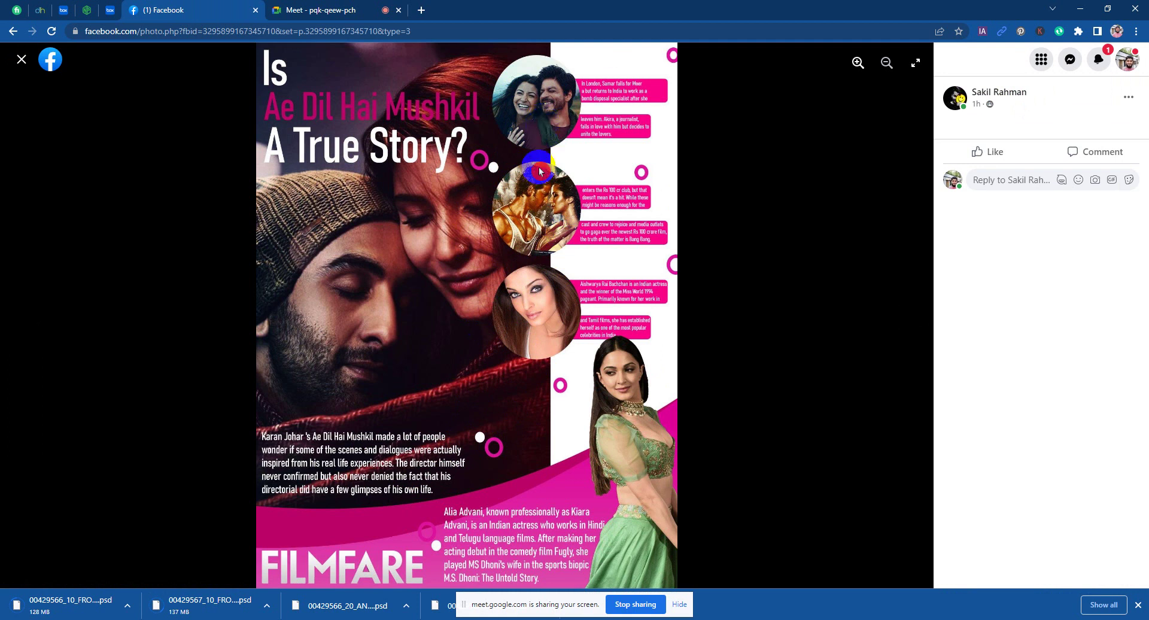
left_click(18, 59)
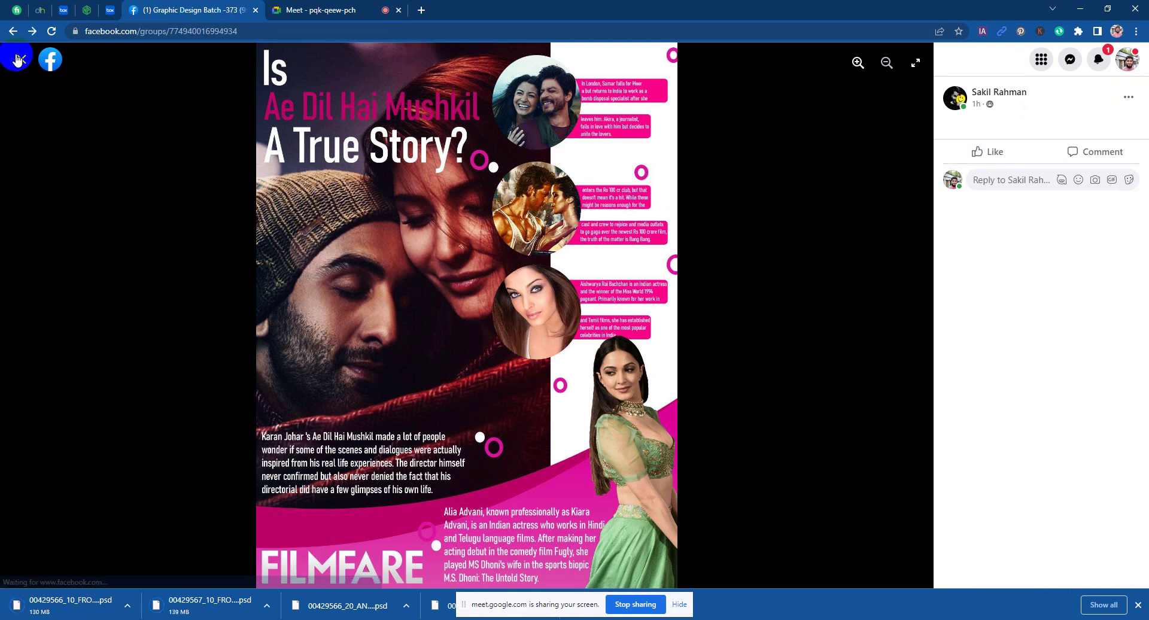
scroll(688, 452, "down", 3)
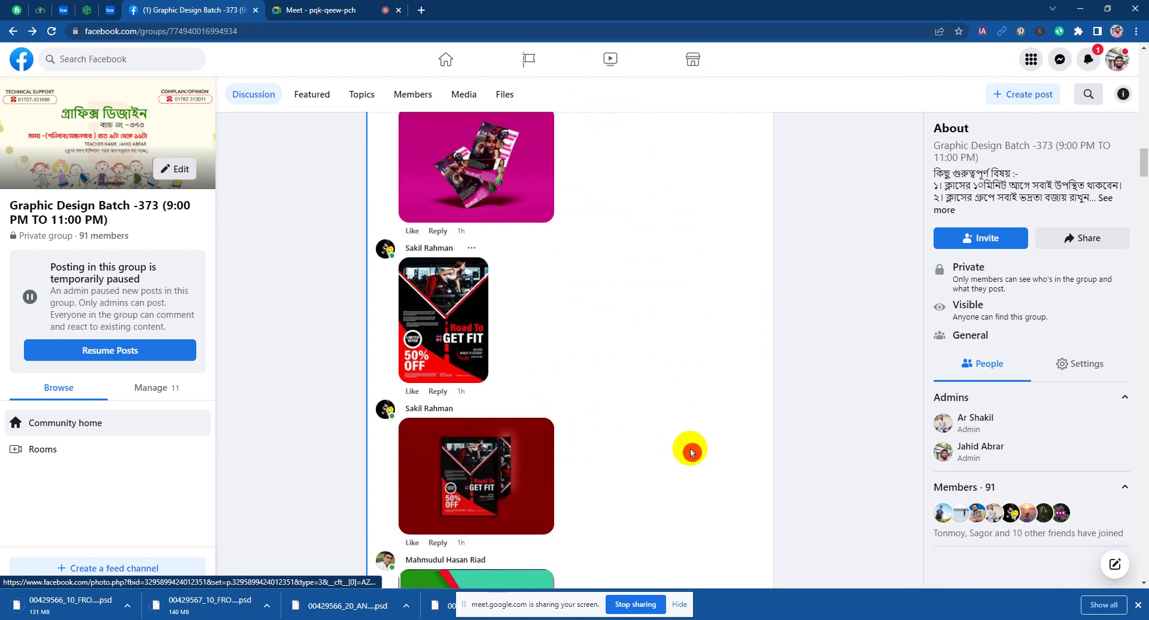
scroll(694, 449, "down", 1)
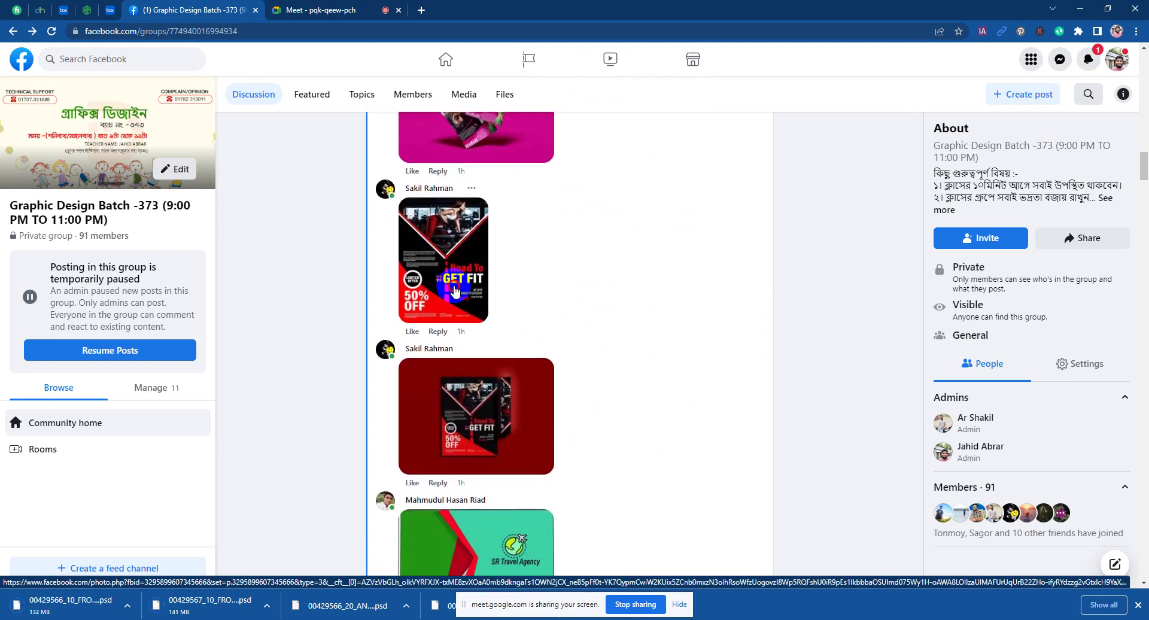
left_click(454, 290)
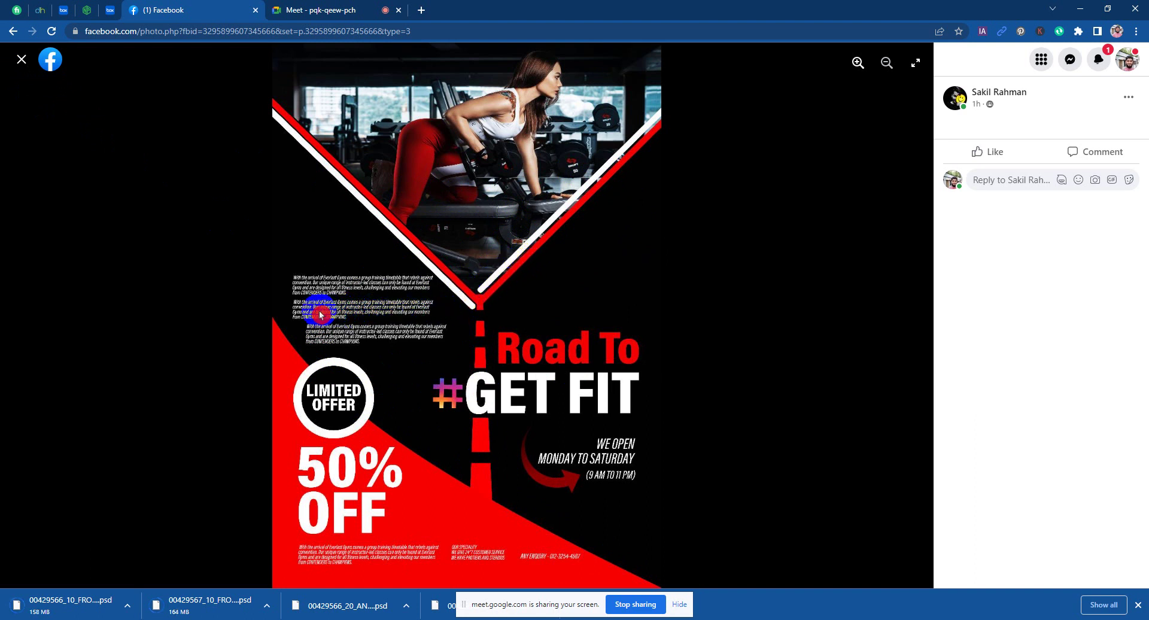
left_click(22, 58)
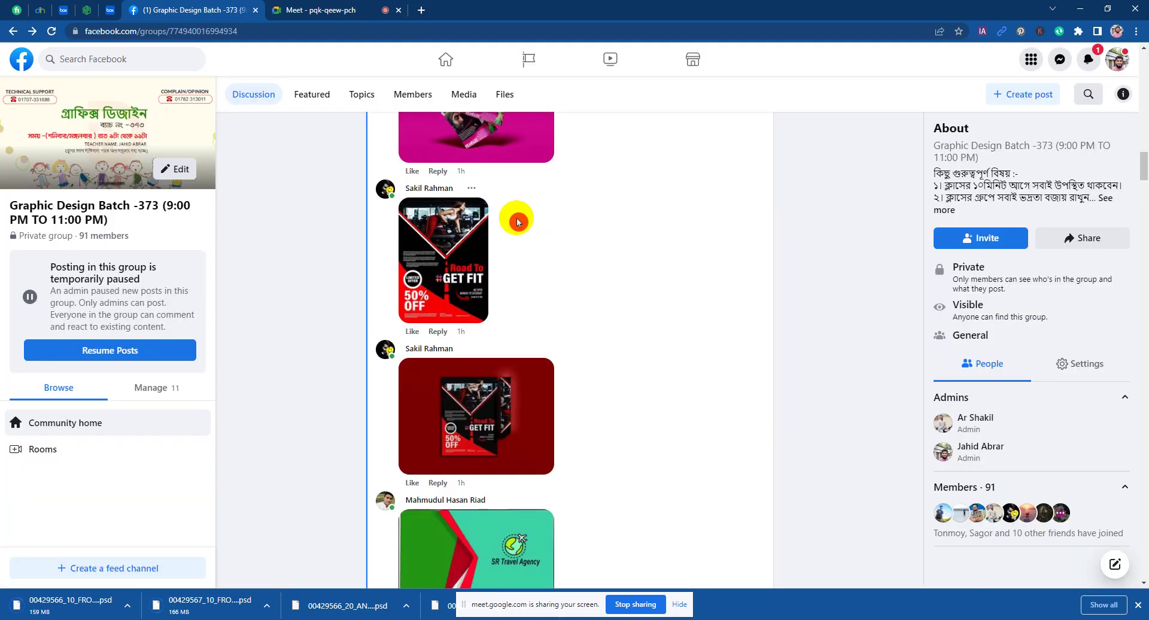
scroll(712, 356, "down", 2)
scroll(712, 356, "down", 3)
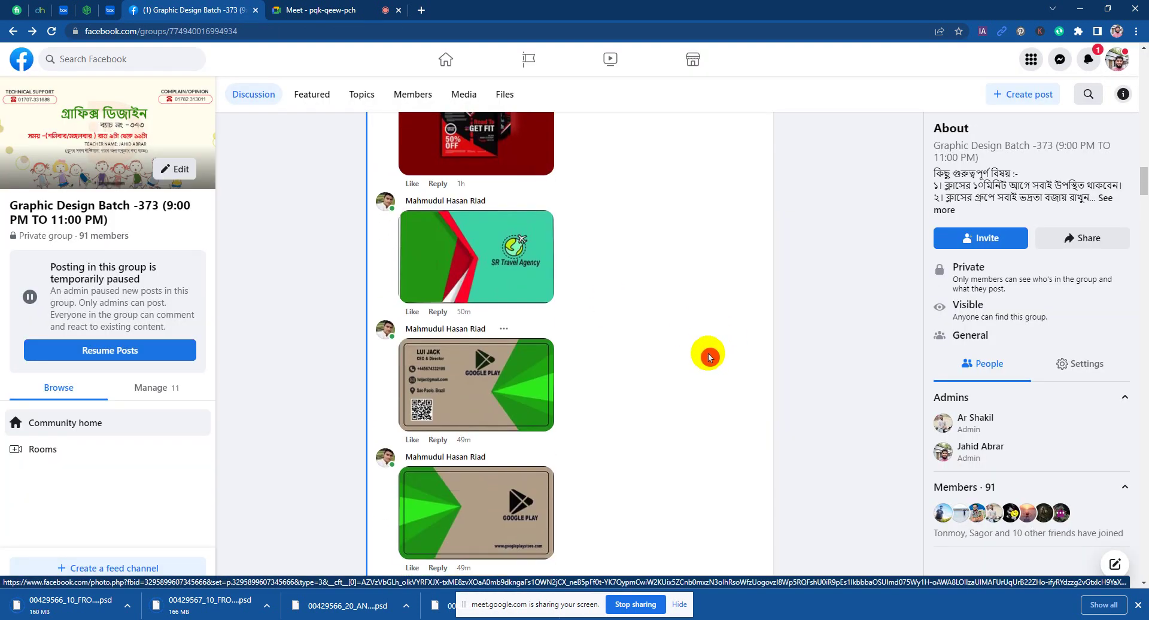
scroll(476, 275, "down", 7)
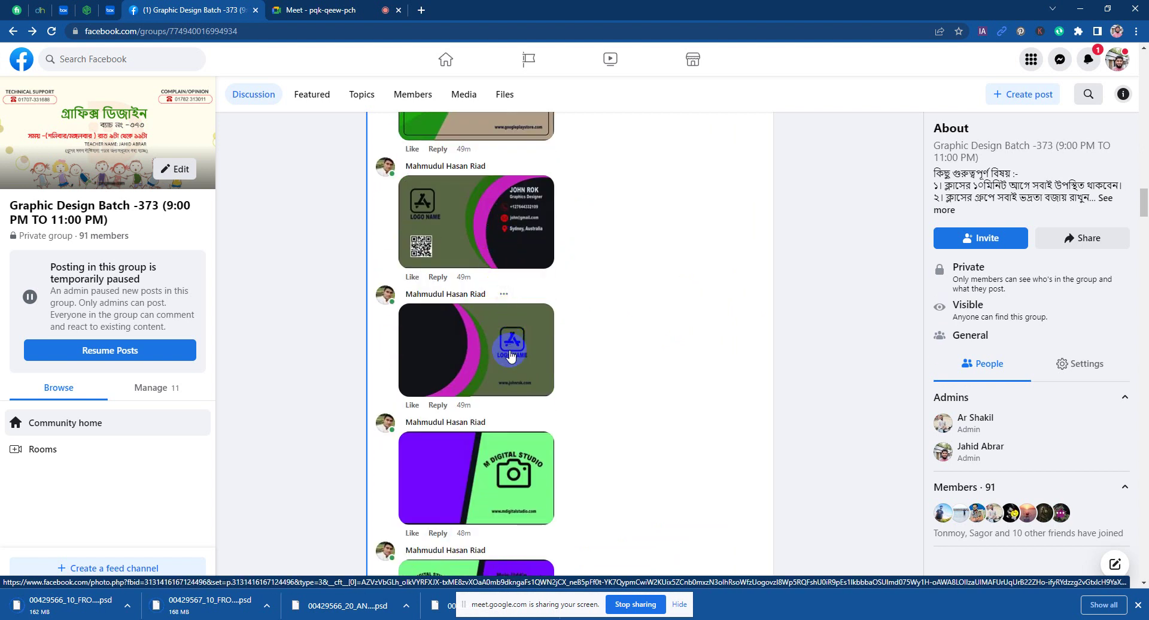
scroll(487, 305, "down", 3)
scroll(480, 293, "down", 10)
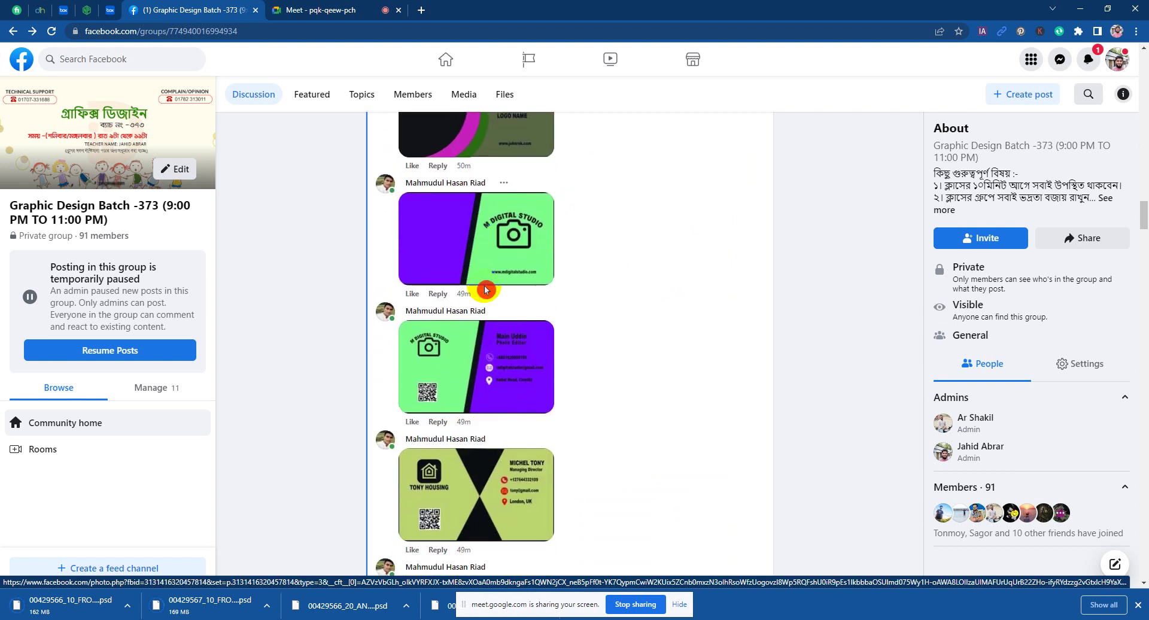
scroll(502, 311, "down", 6)
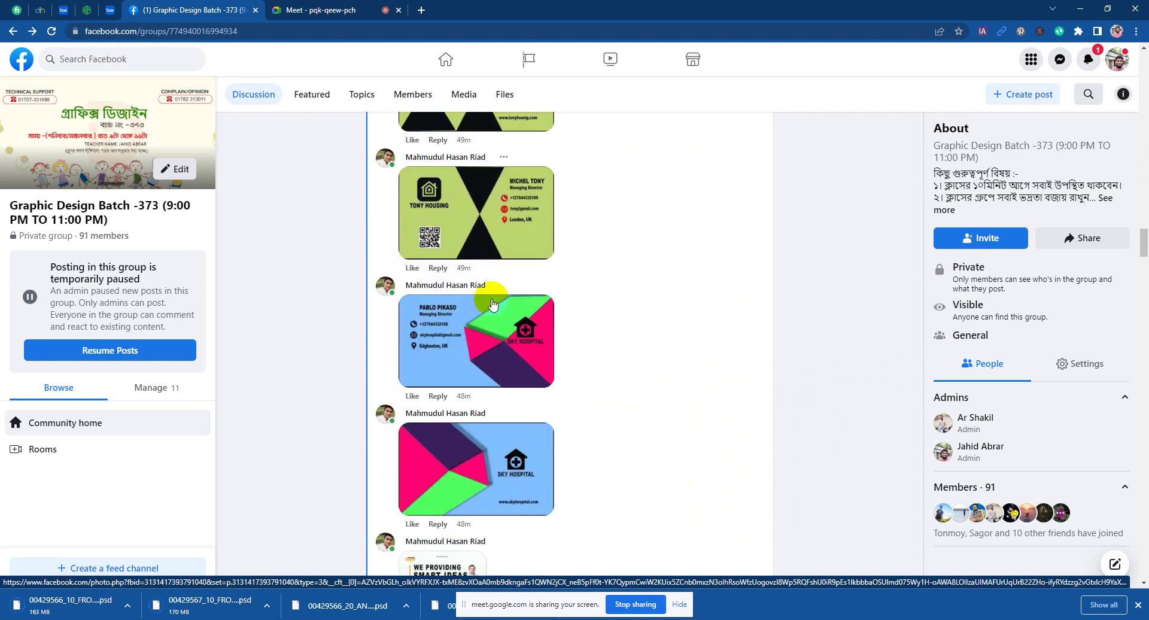
left_click(508, 288)
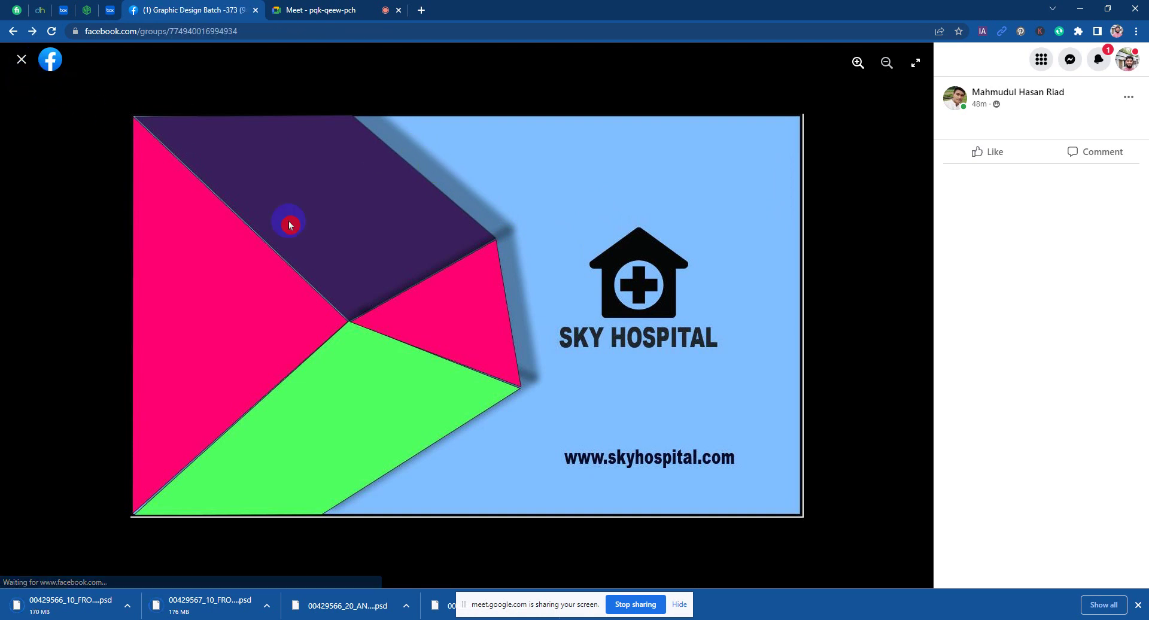
key("Escape")
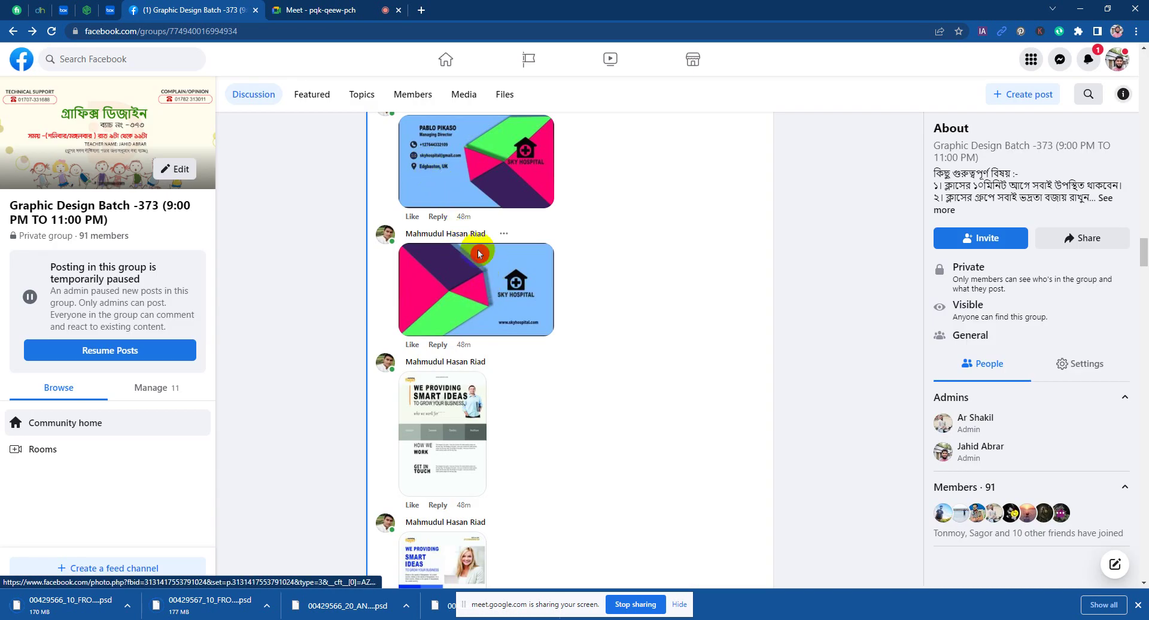
left_click(482, 254)
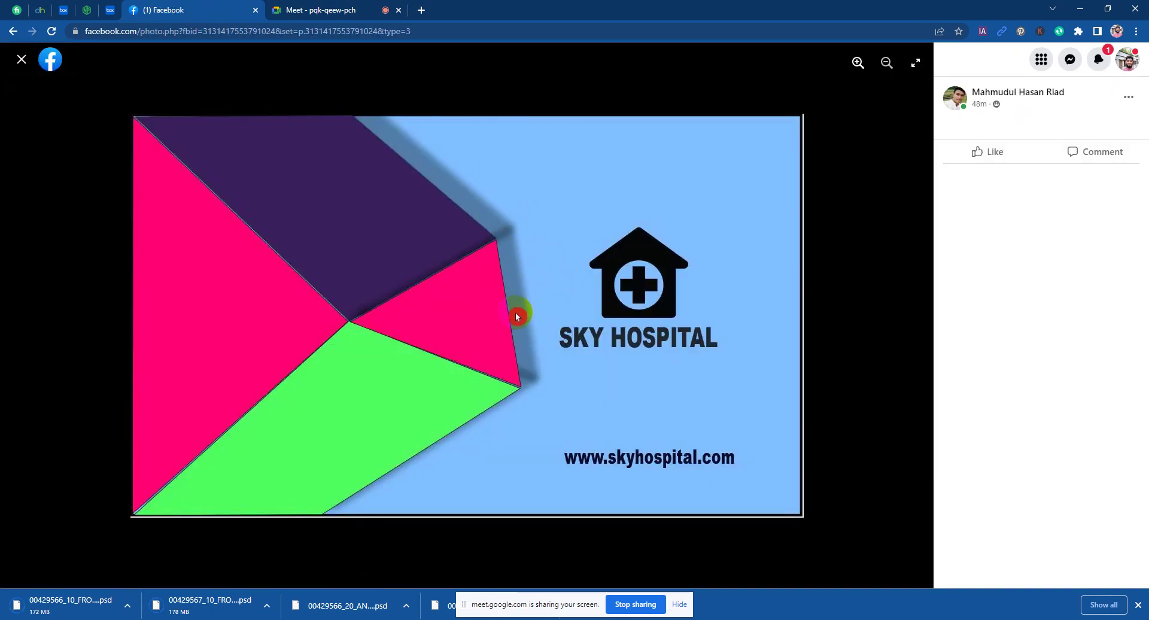
left_click(21, 60)
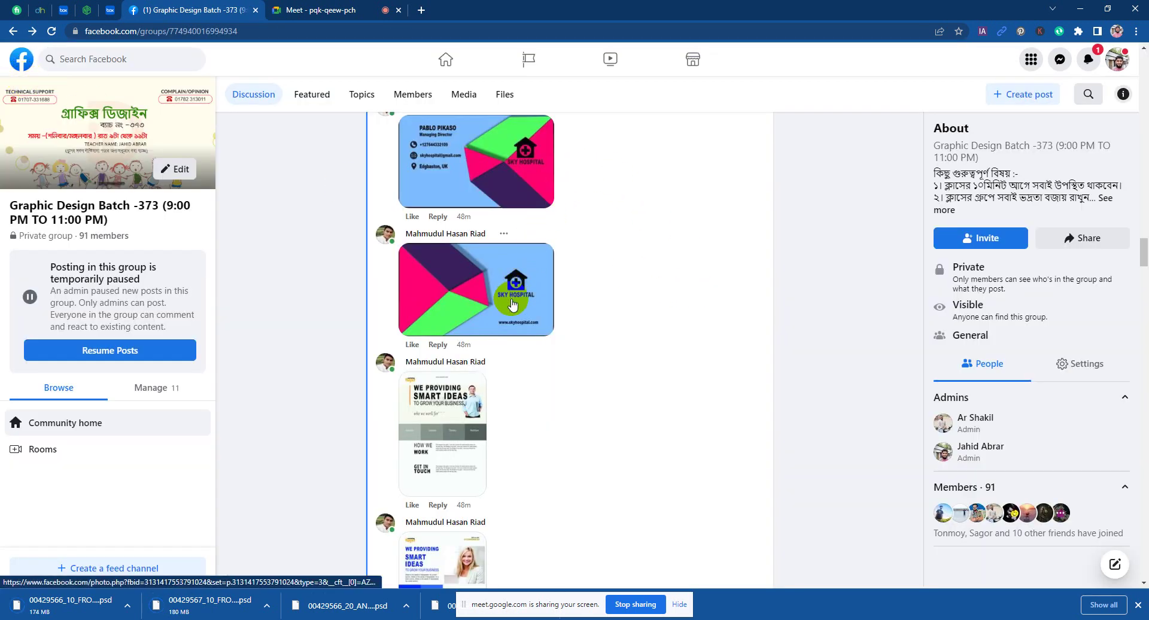
scroll(510, 298, "up", 3)
scroll(513, 376, "up", 5)
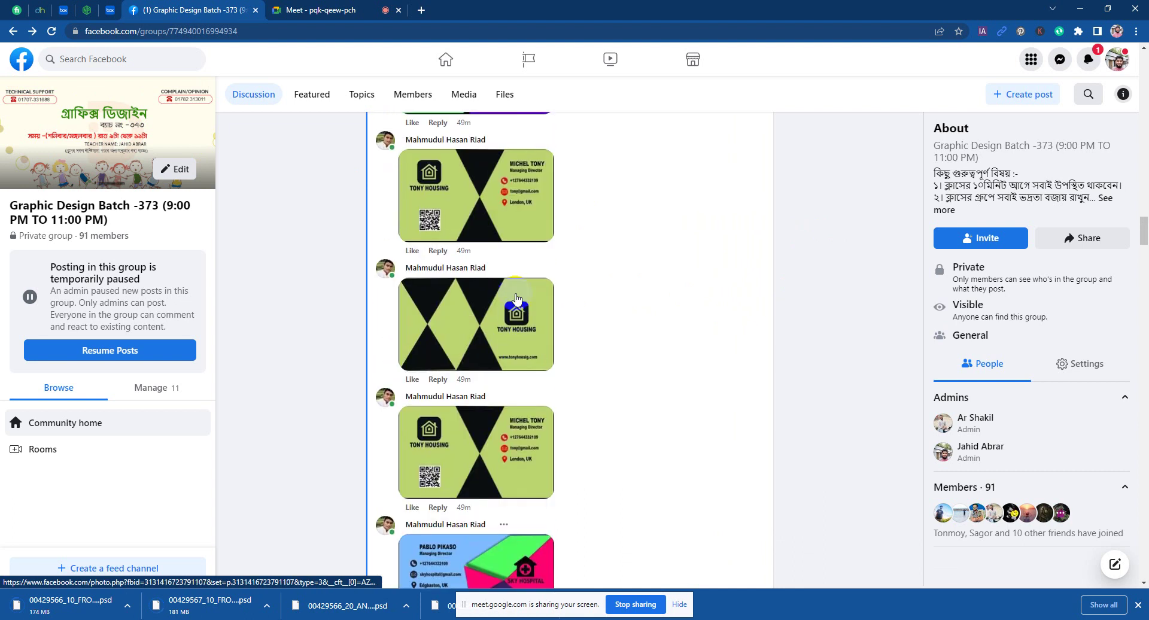
scroll(519, 286, "down", 10)
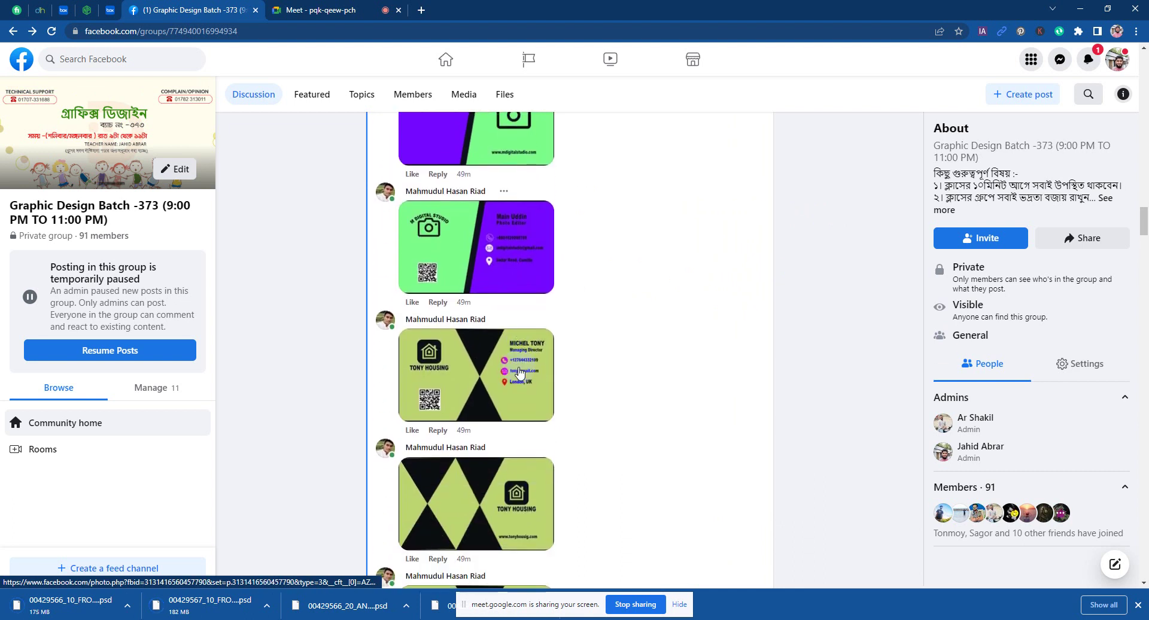
scroll(532, 376, "down", 3)
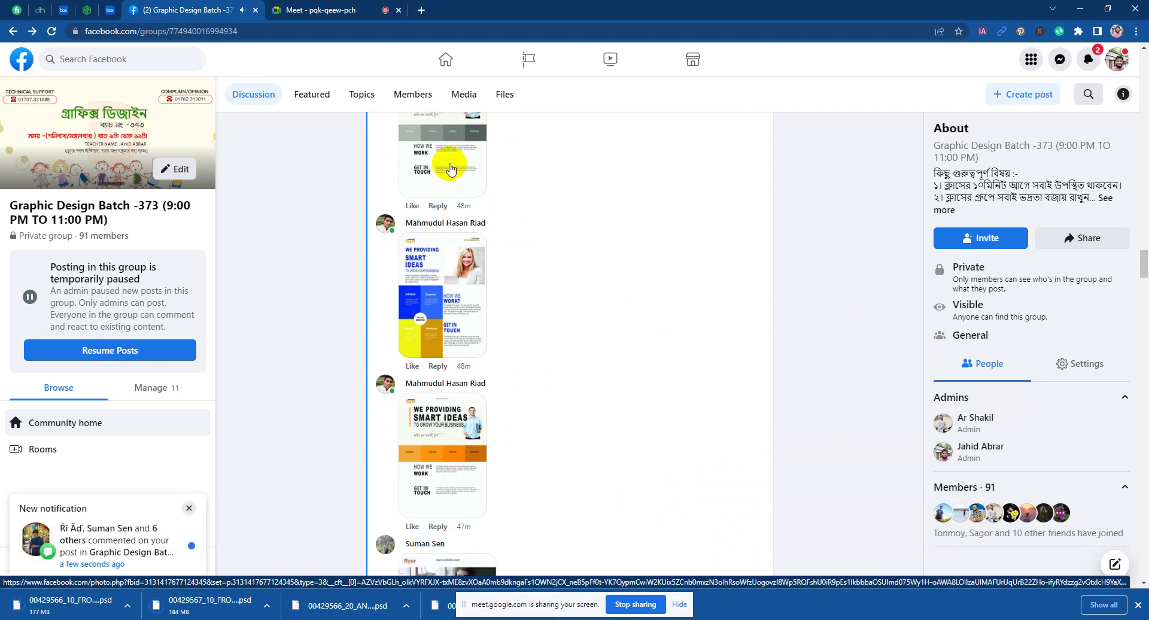
left_click(448, 162)
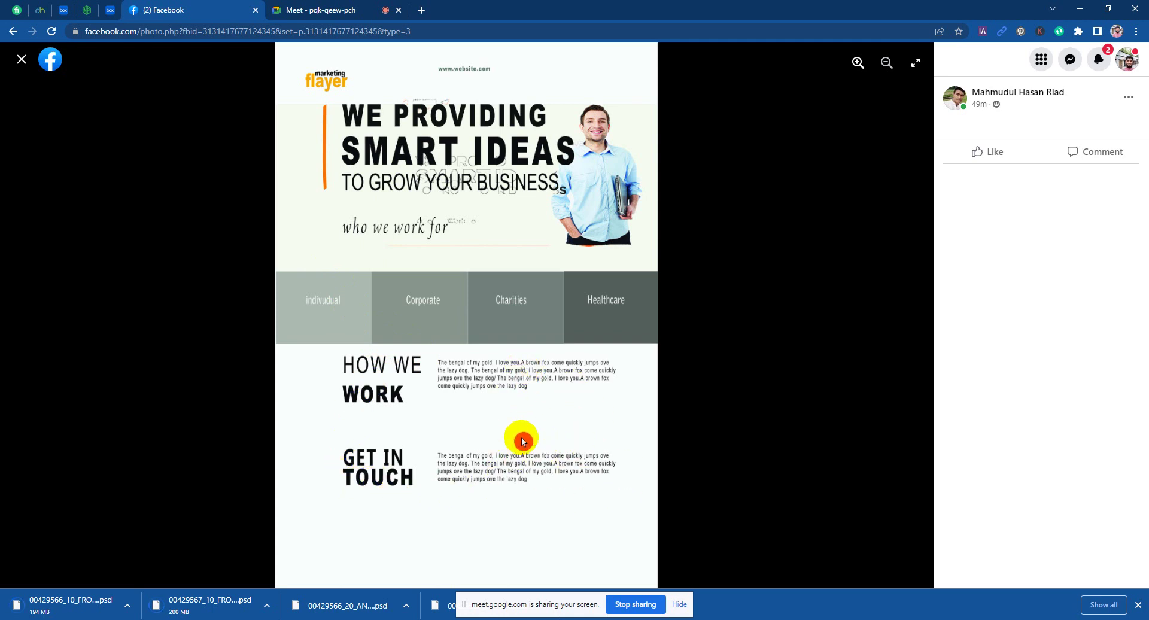
left_click(22, 59)
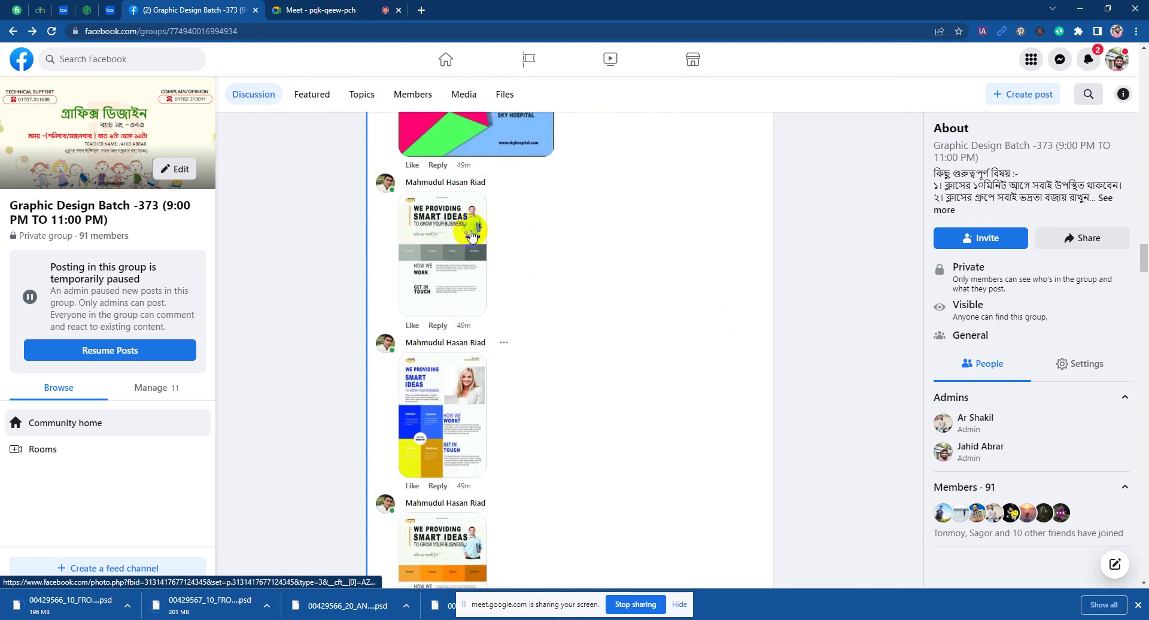
Step: Scroll to the newest comment and view the fiverr business-card mockup full size
scroll(542, 325, "down", 6)
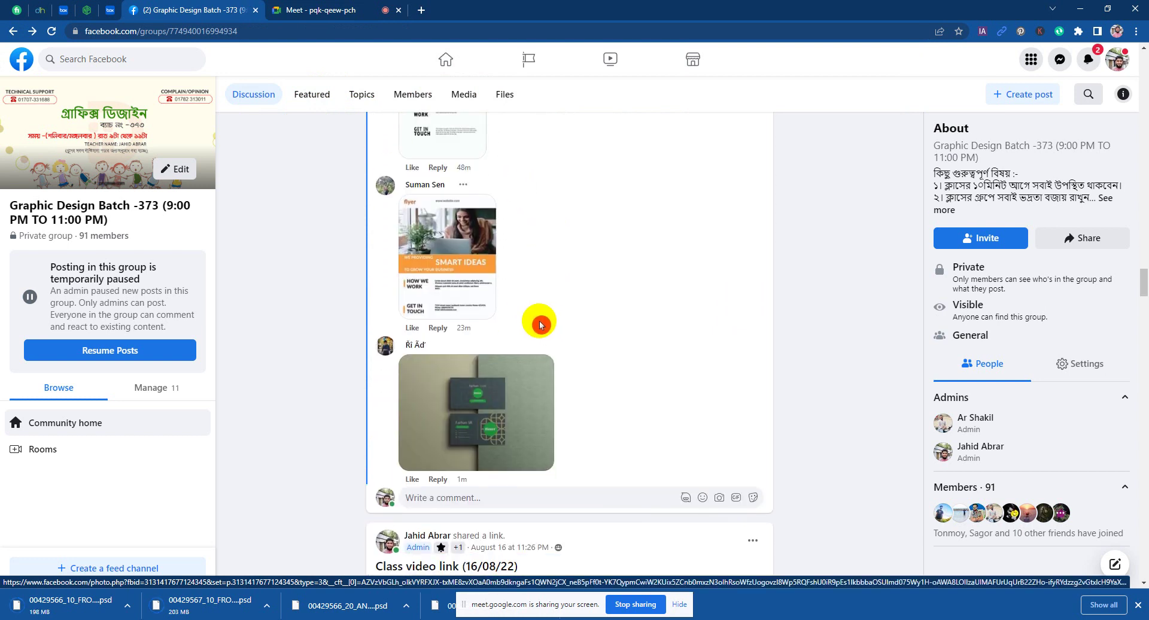
scroll(540, 325, "down", 2)
left_click(479, 300)
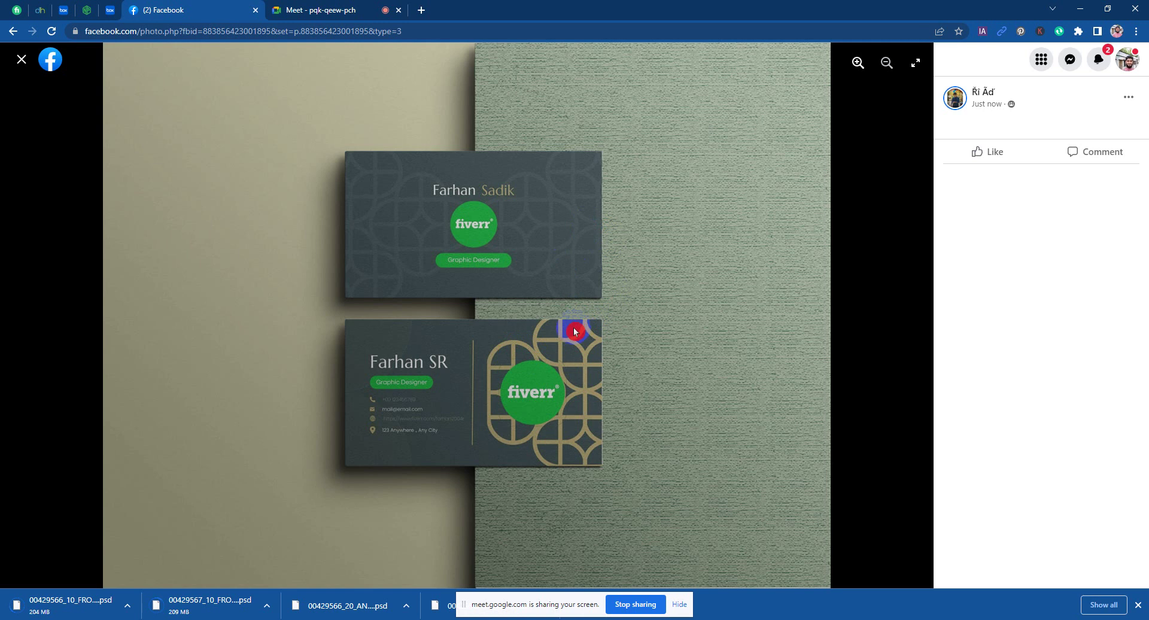
left_click(58, 102)
Step: Close the mockup, load the hidden comment and open the Smart Ideas 2022 flyer full size
left_click(22, 63)
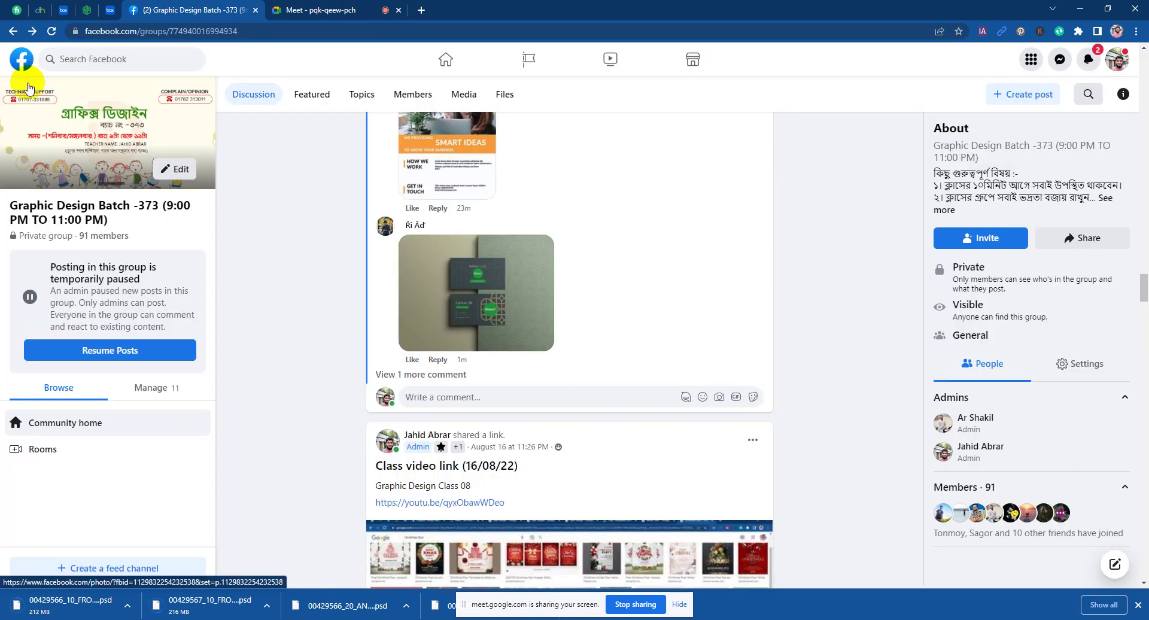
scroll(786, 326, "down", 1)
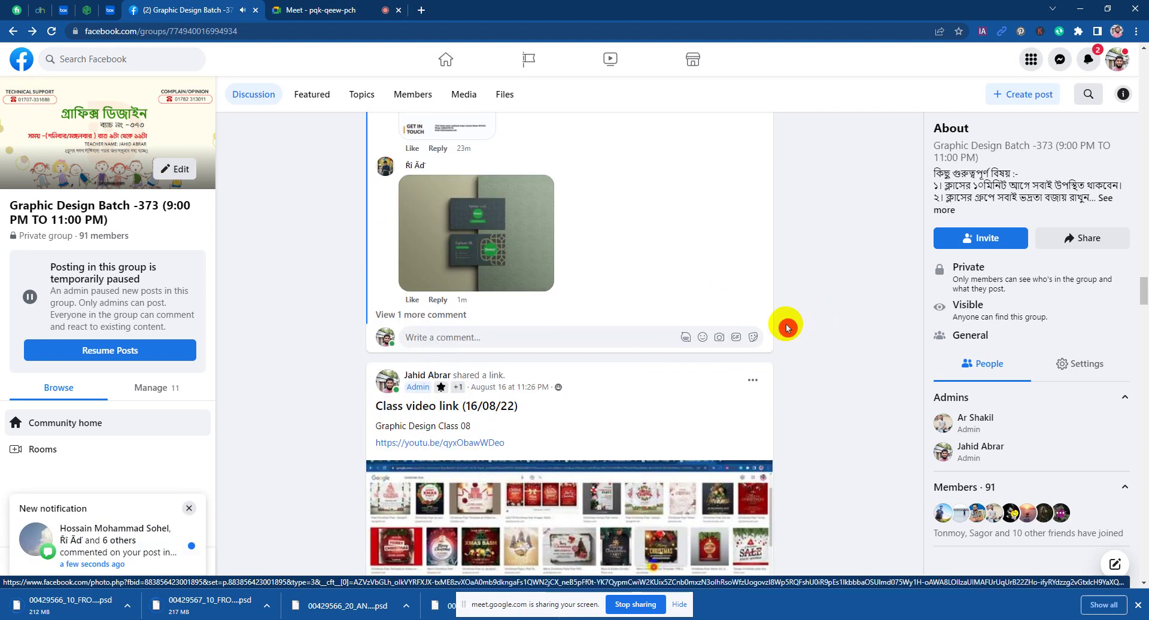
left_click(448, 314)
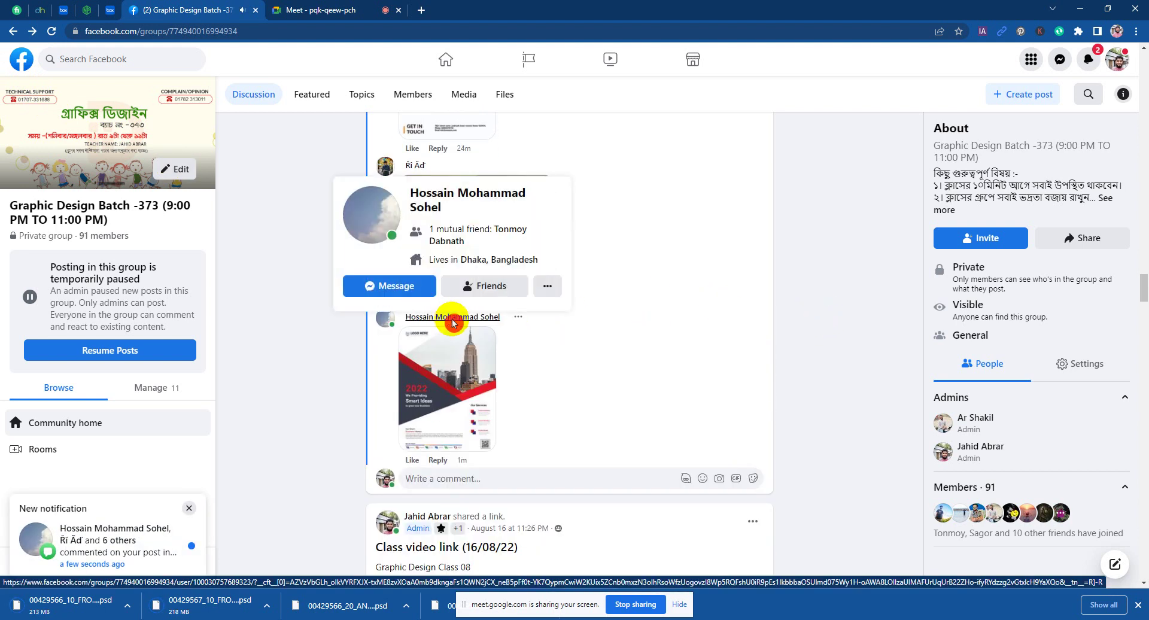
scroll(453, 323, "down", 1)
left_click(436, 307)
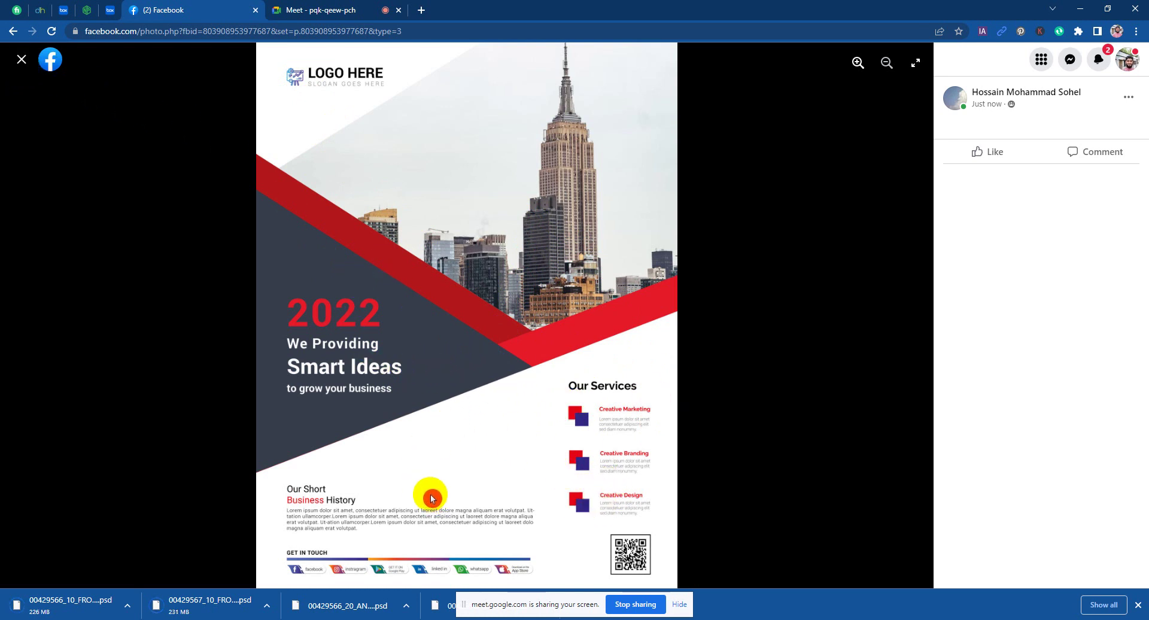
Step: Close the Smart Ideas flyer and scroll through the group's business-card comments
left_click(21, 63)
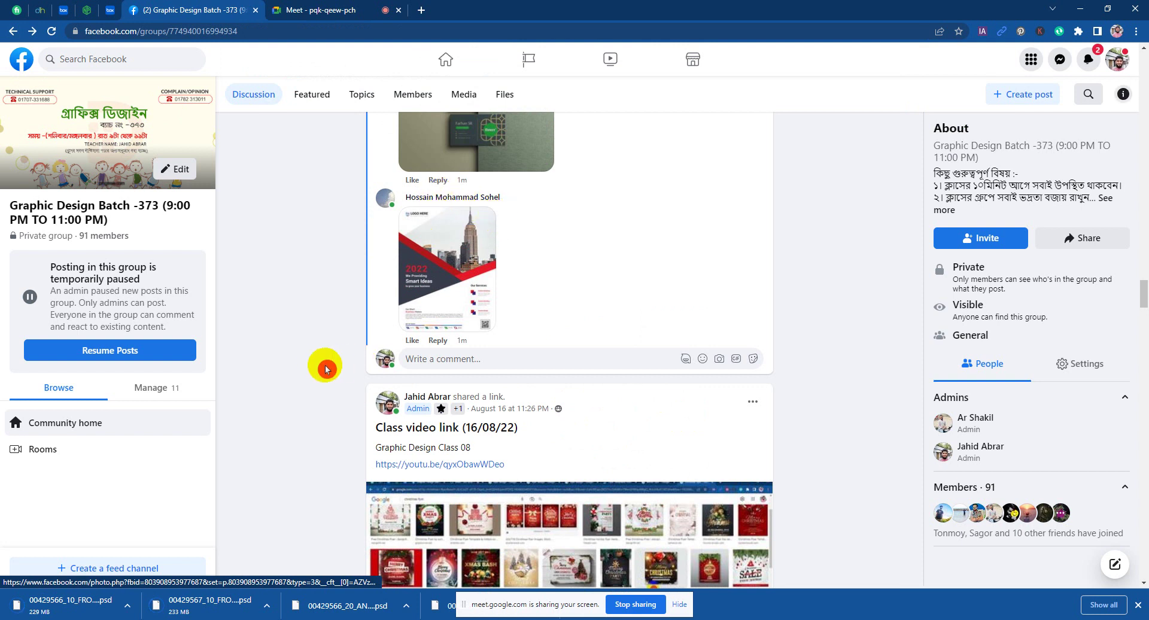
scroll(613, 282, "up", 8)
scroll(613, 265, "up", 5)
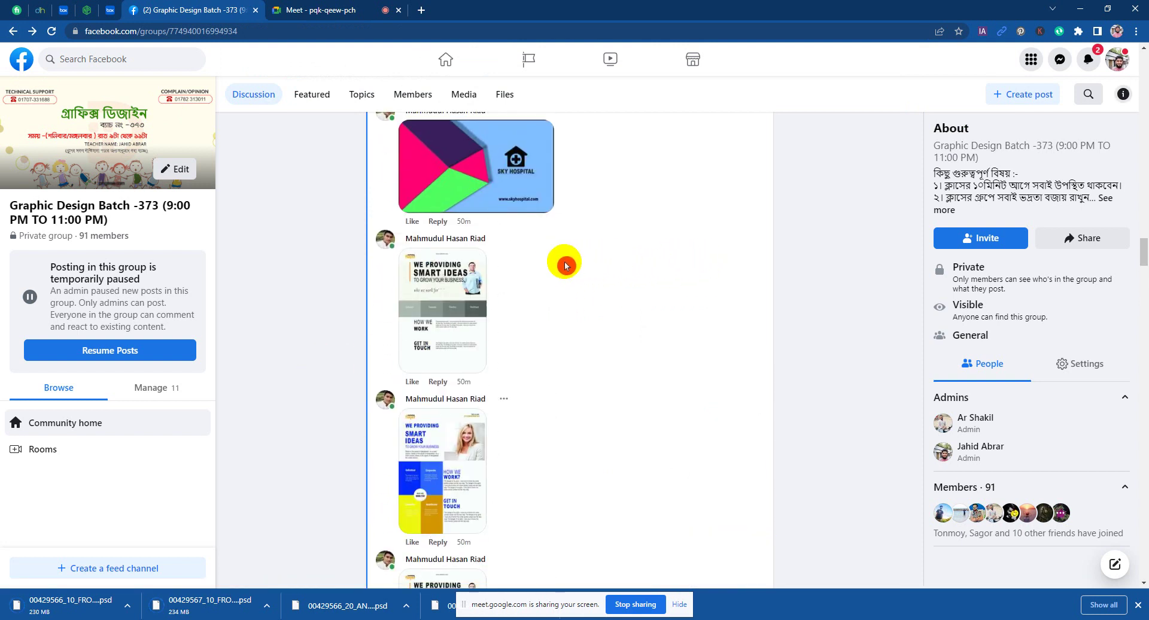
scroll(835, 320, "up", 5)
scroll(831, 322, "up", 8)
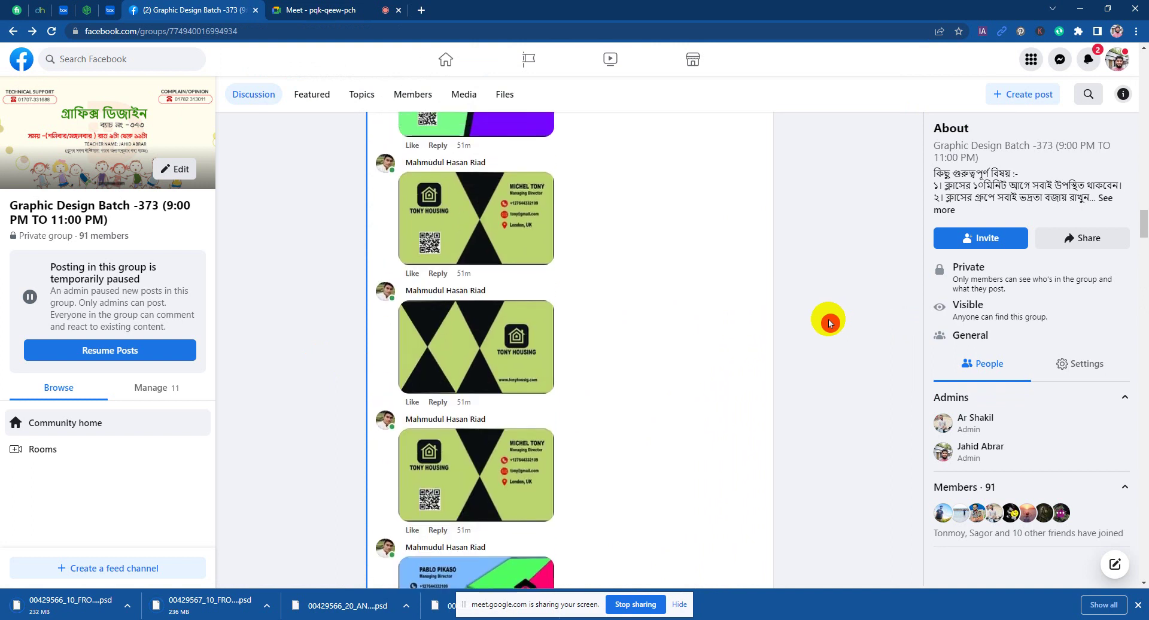
scroll(822, 321, "up", 5)
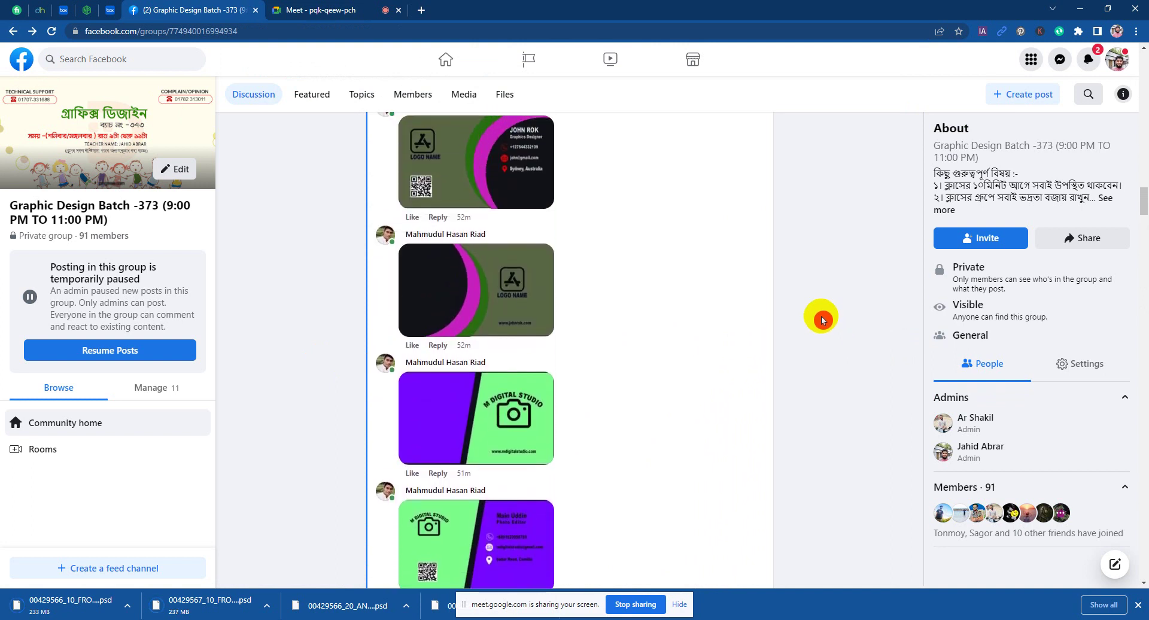
scroll(802, 314, "up", 6)
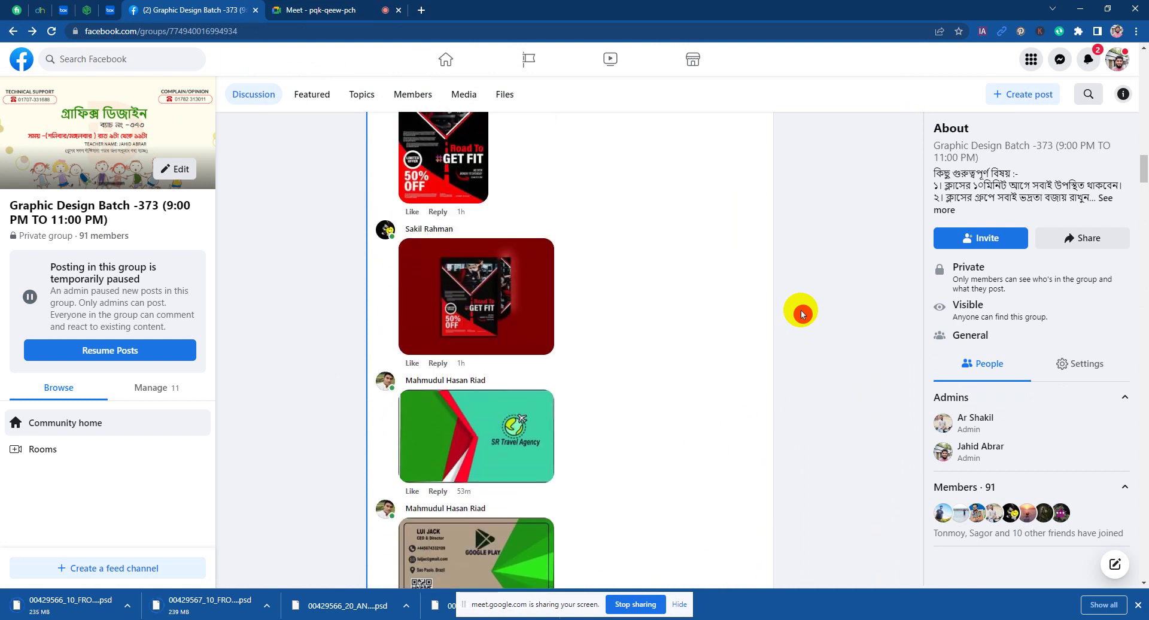
scroll(802, 314, "down", 2)
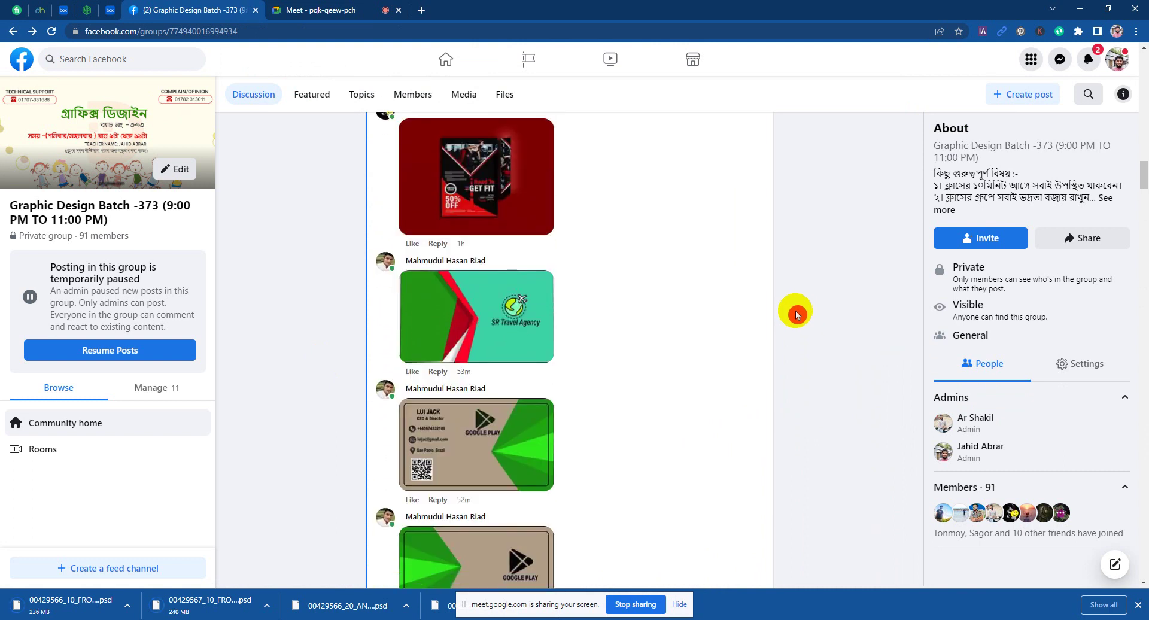
scroll(772, 307, "down", 3)
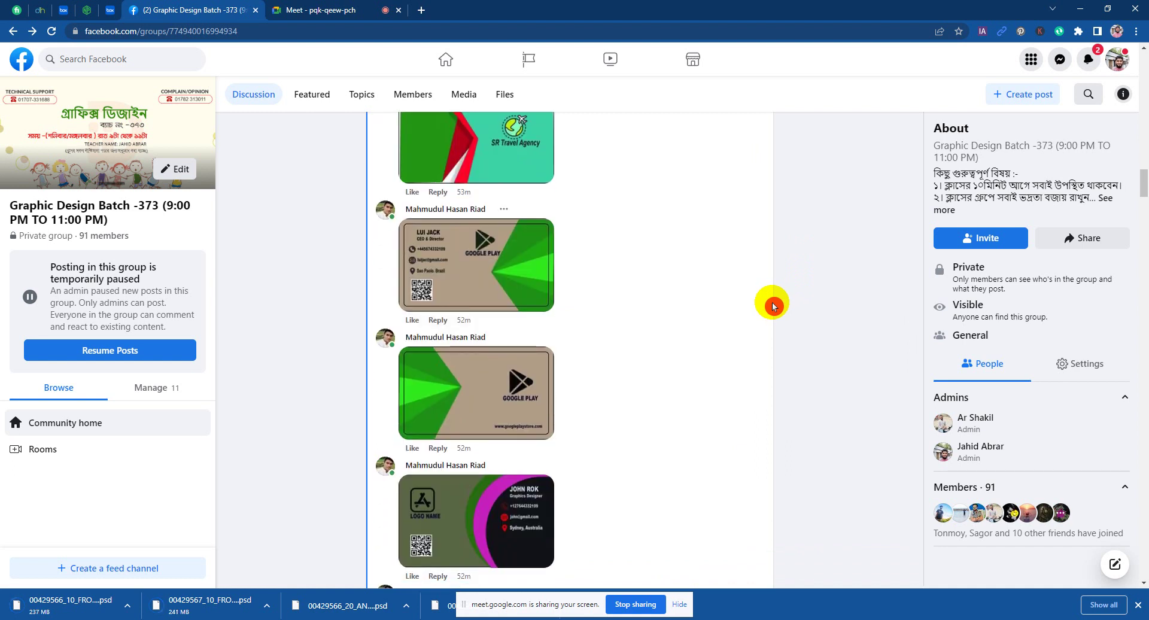
Step: Enlarge the Google Play business card, look it over, then close it
left_click(498, 266)
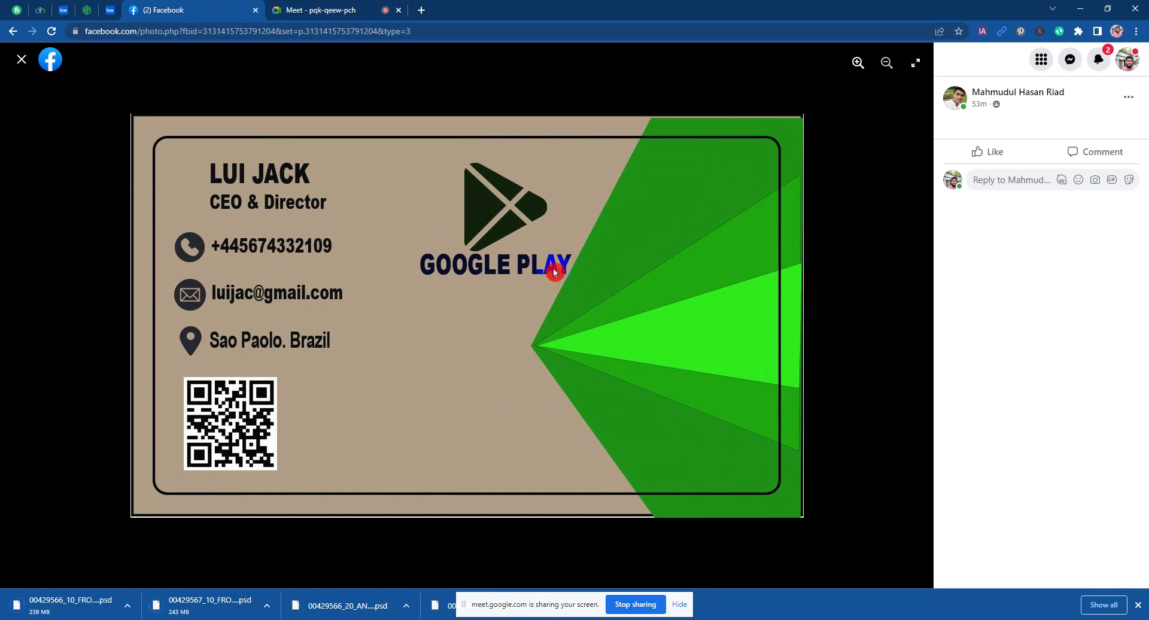
left_click(558, 292)
left_click(186, 254)
left_click(207, 345)
left_click(21, 60)
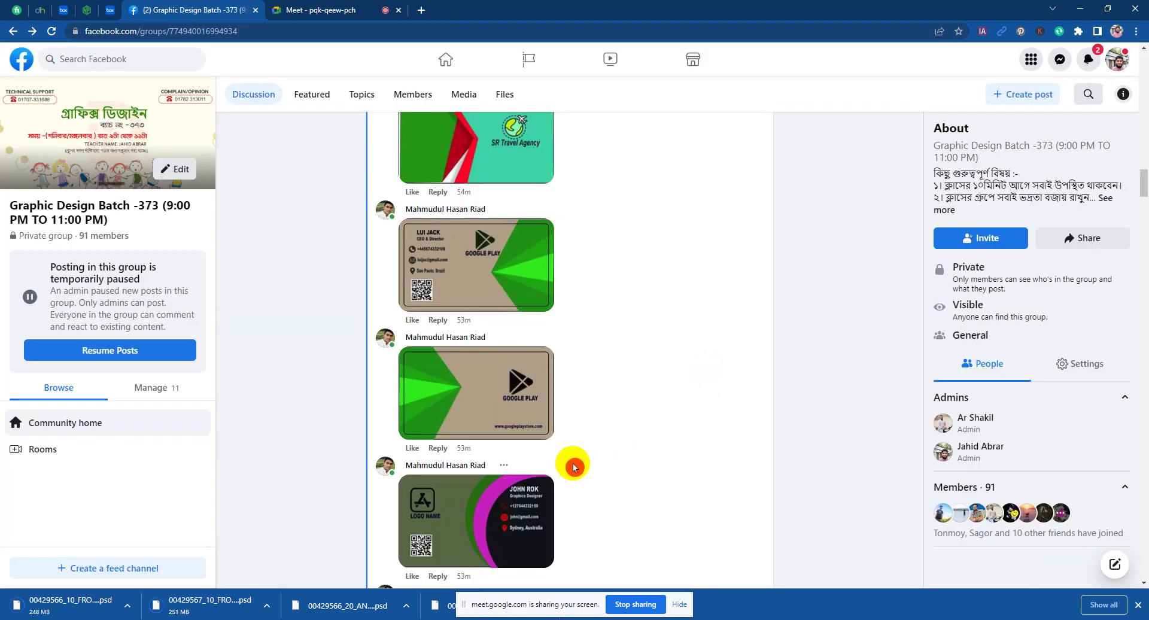
Step: Enlarge the green-and-magenta business card, then close it
scroll(824, 367, "down", 3)
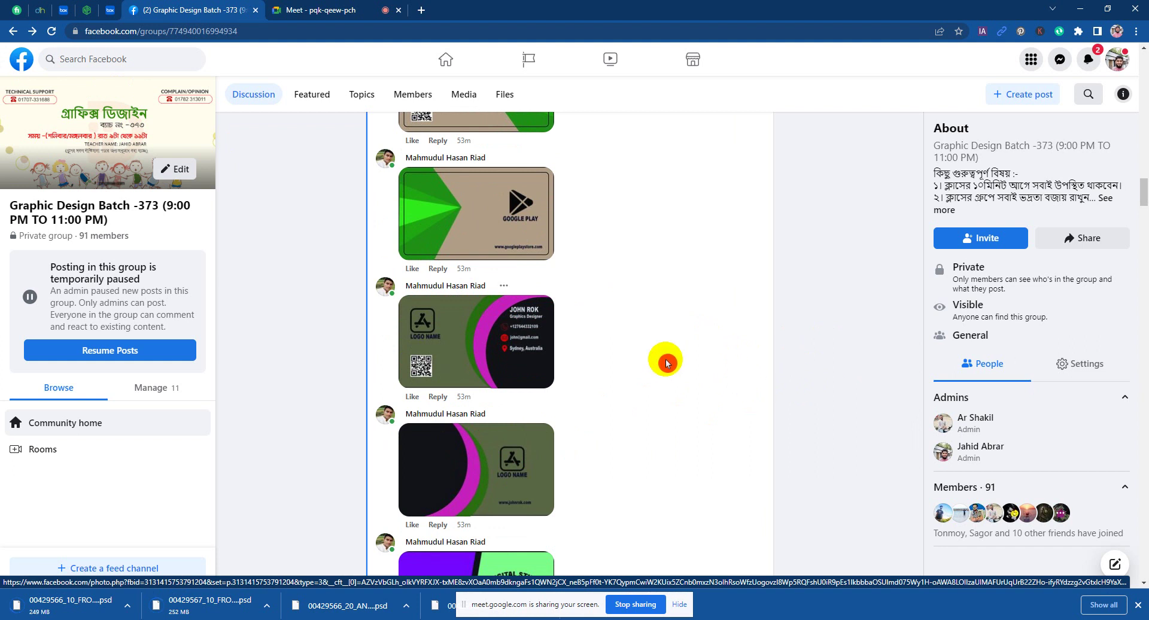
left_click(526, 339)
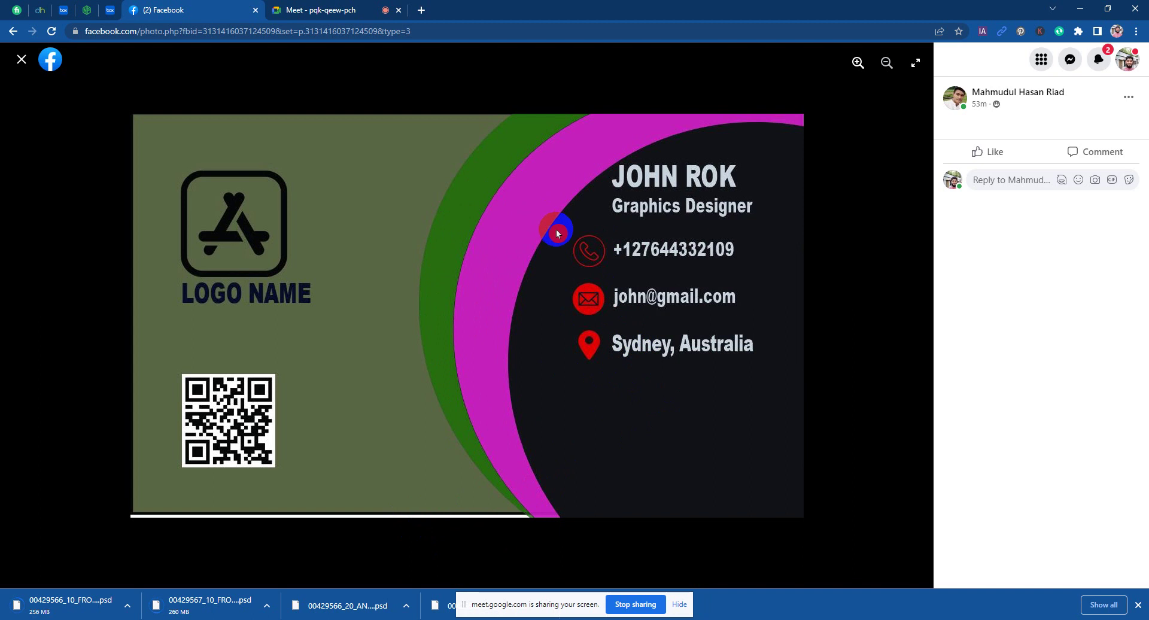
left_click(21, 58)
Step: View the Graphics Designer card with the app logo, then return to the Meet call
left_click(495, 331)
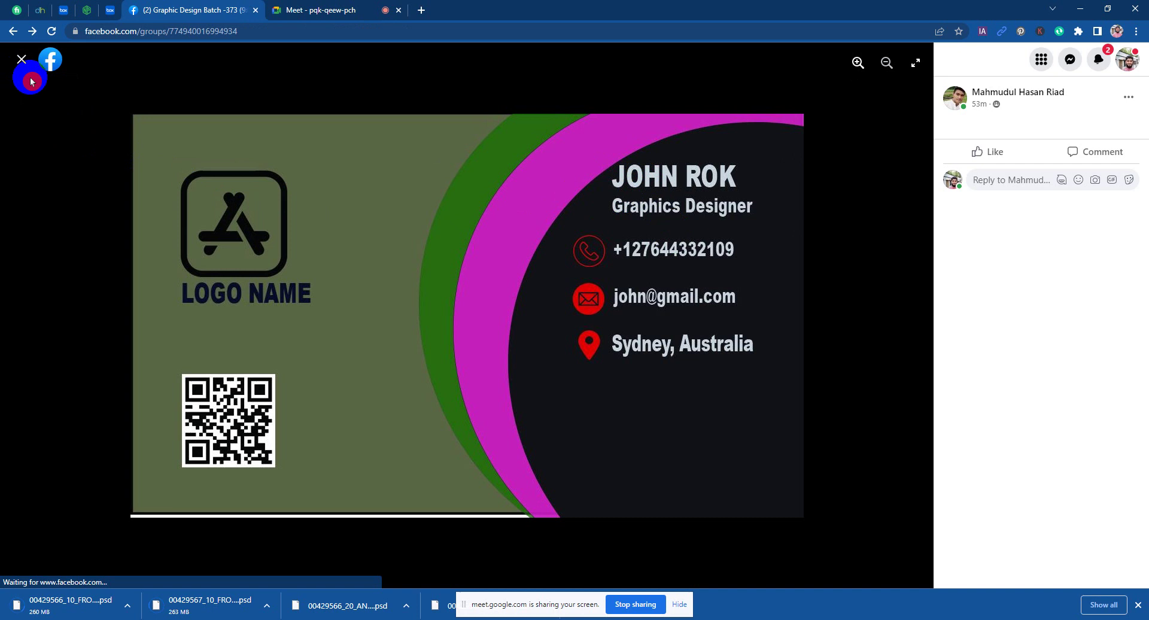
left_click(869, 435)
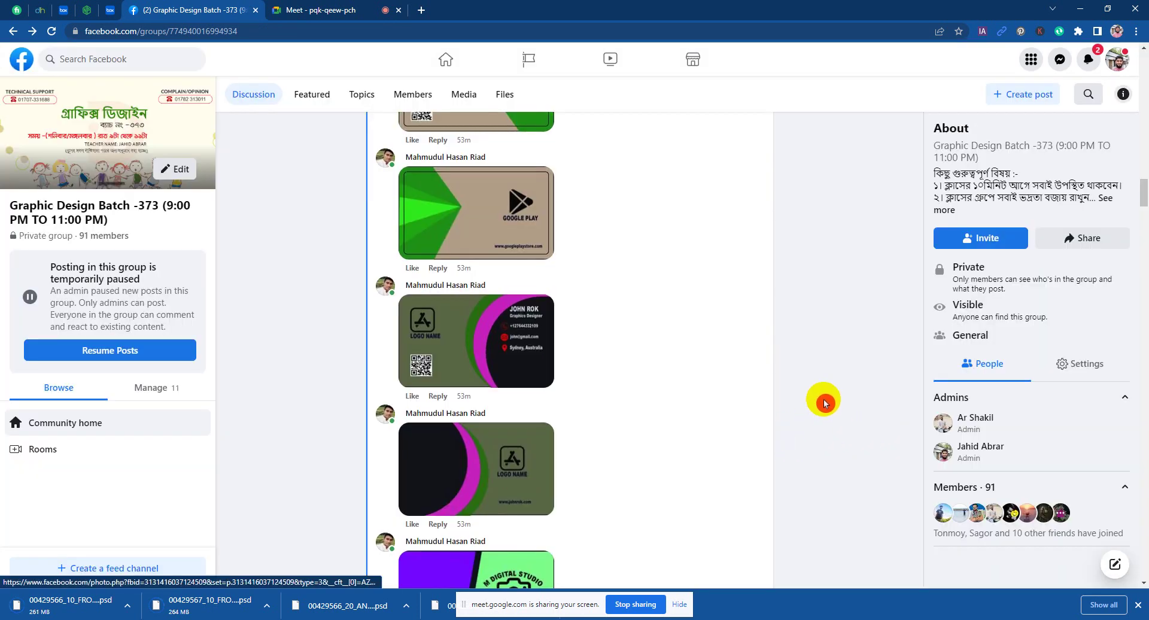
scroll(823, 407, "down", 3)
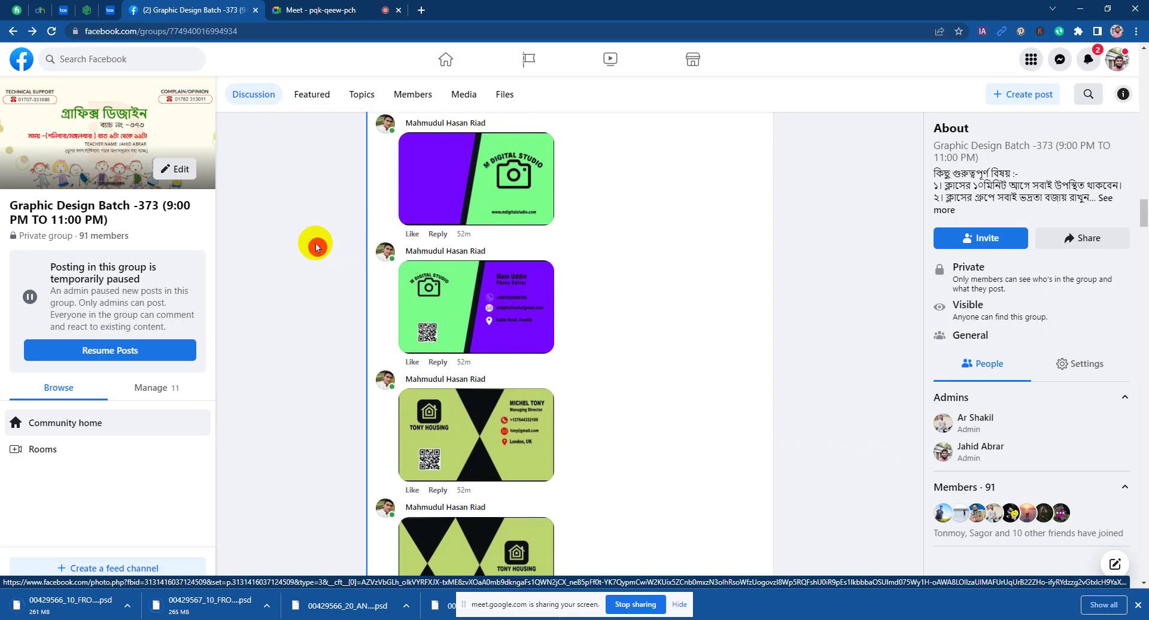
scroll(336, 380, "up", 2)
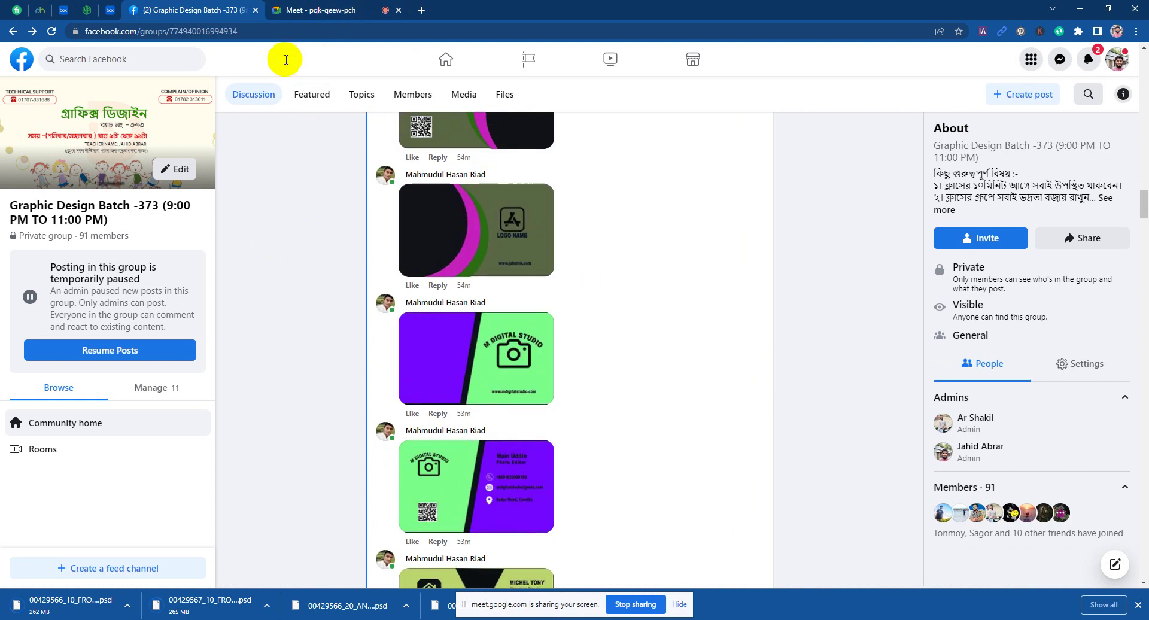
left_click(295, 10)
Step: Admit all three waiting people into the Meet call and move the sharing notice aside
left_click(692, 110)
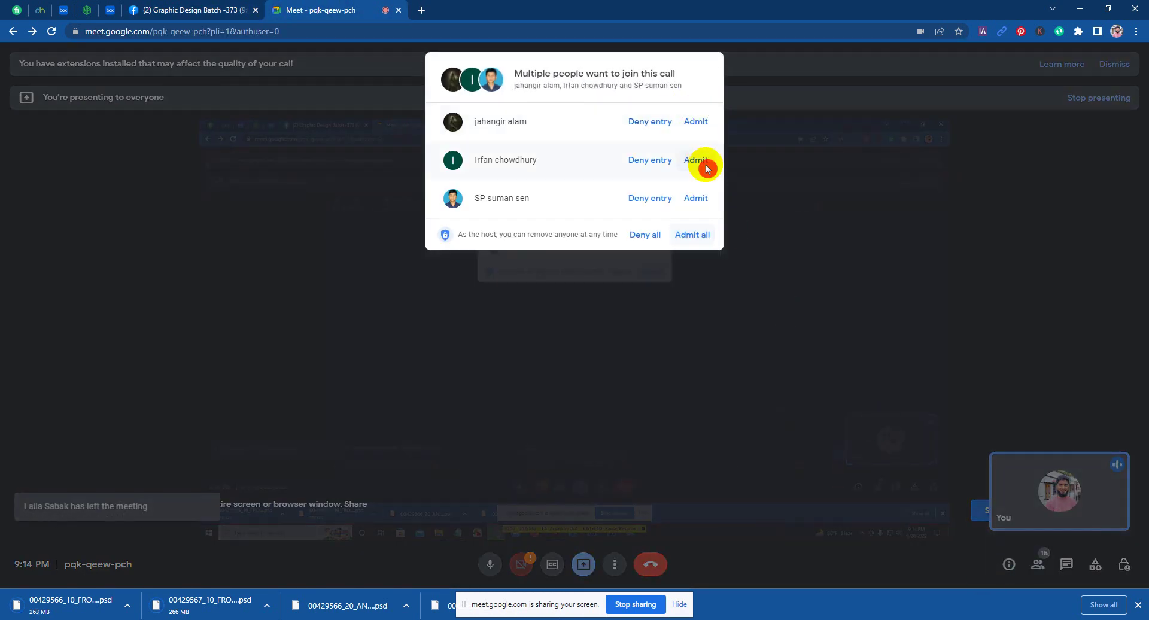
left_click(692, 235)
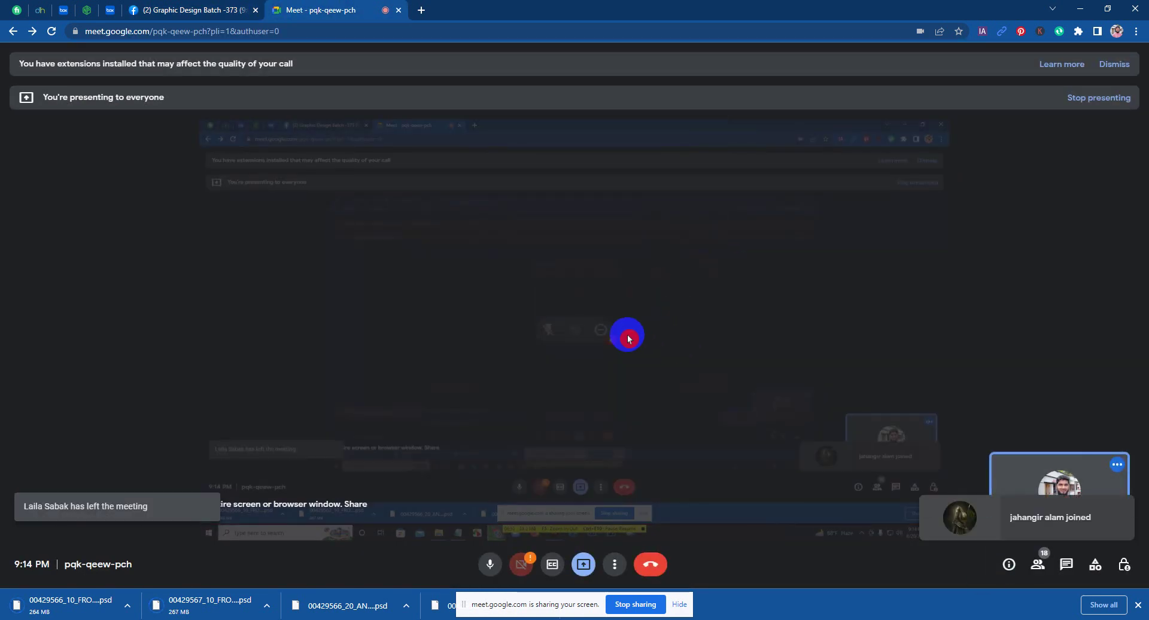
left_click_drag(567, 609, 824, 619)
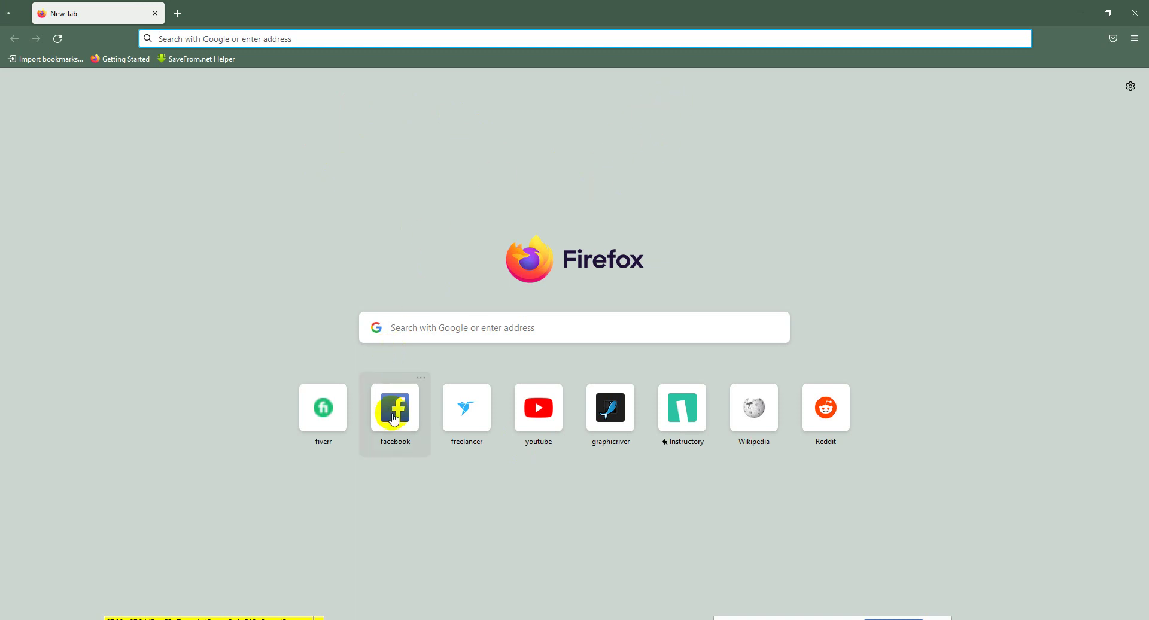
Step: Open Freelancer and log out of the account from the profile dropdown
left_click(473, 424)
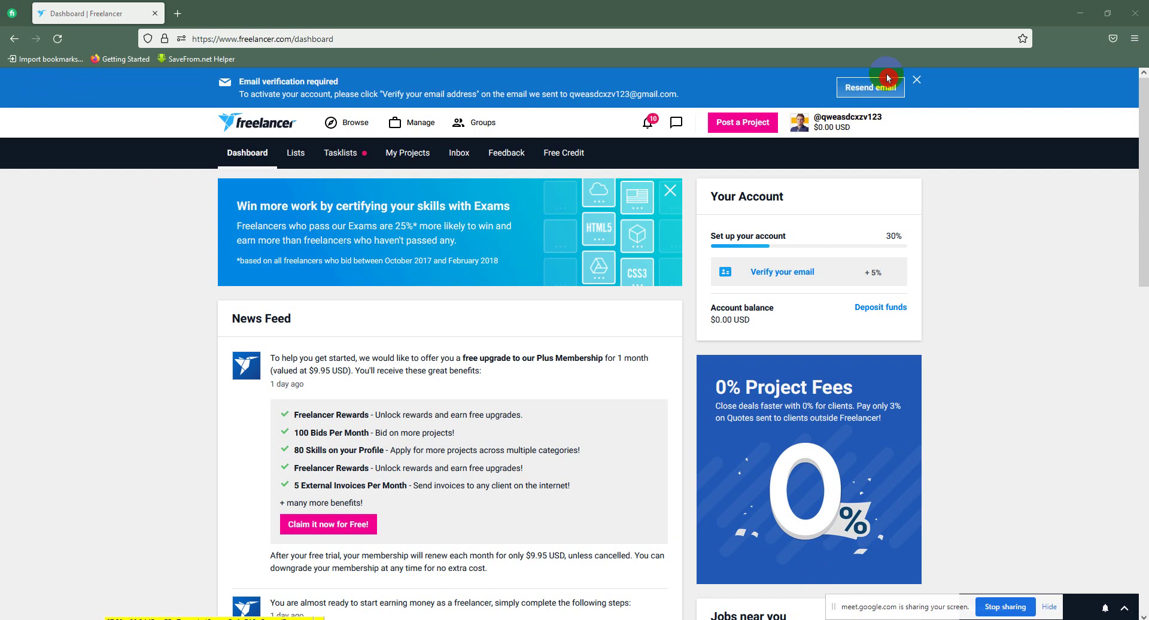
left_click(835, 128)
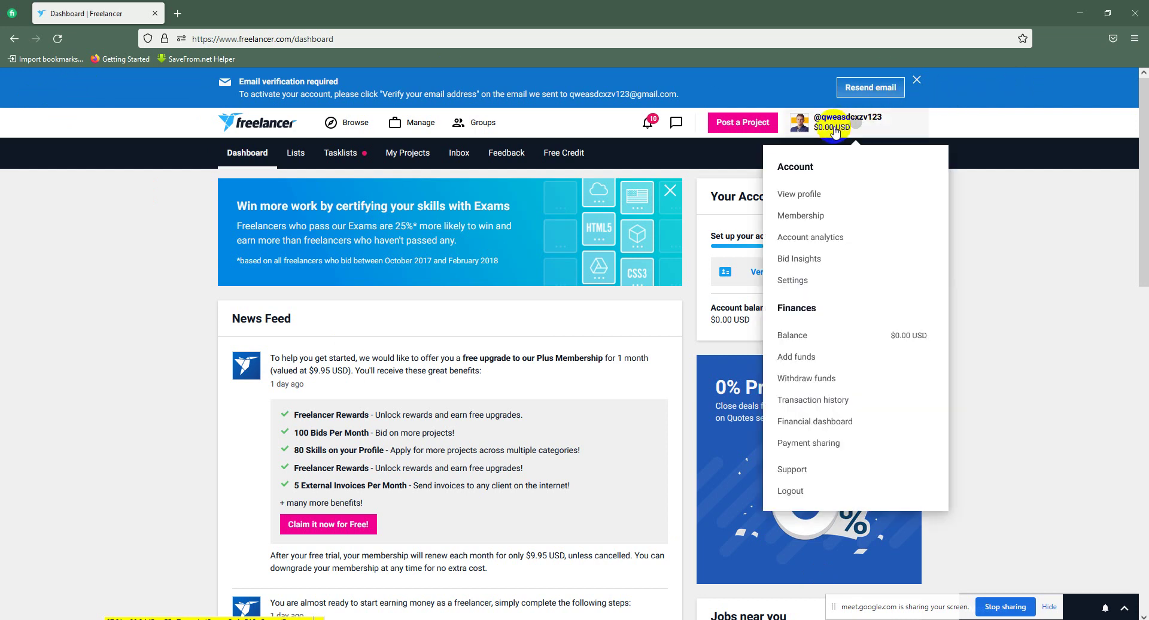
left_click(781, 490)
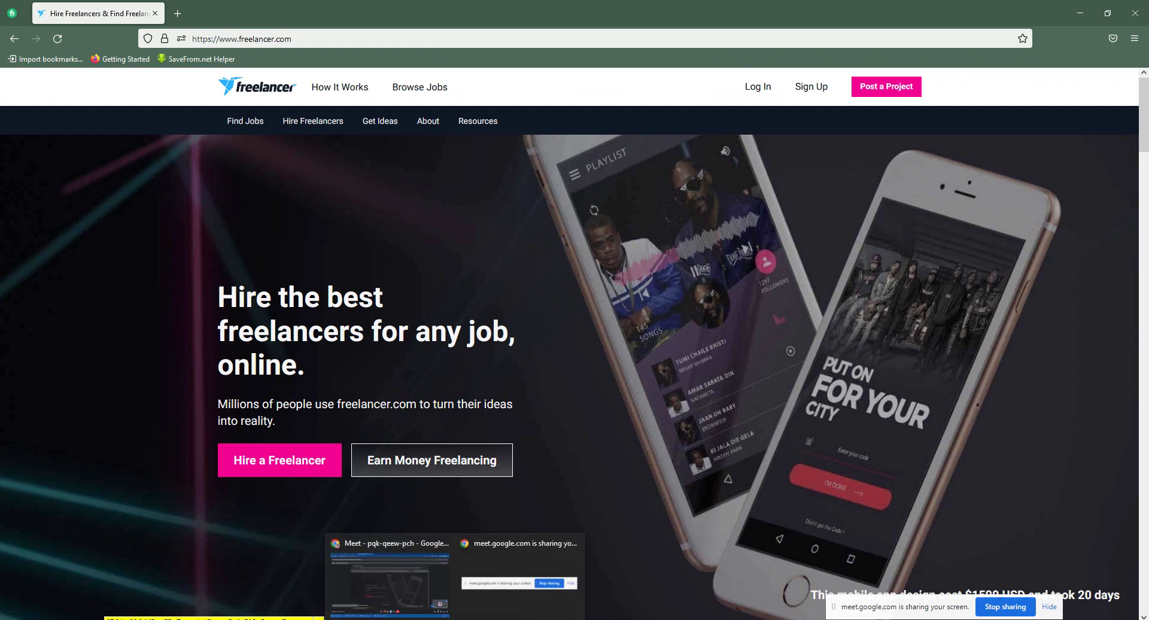
left_click(411, 572)
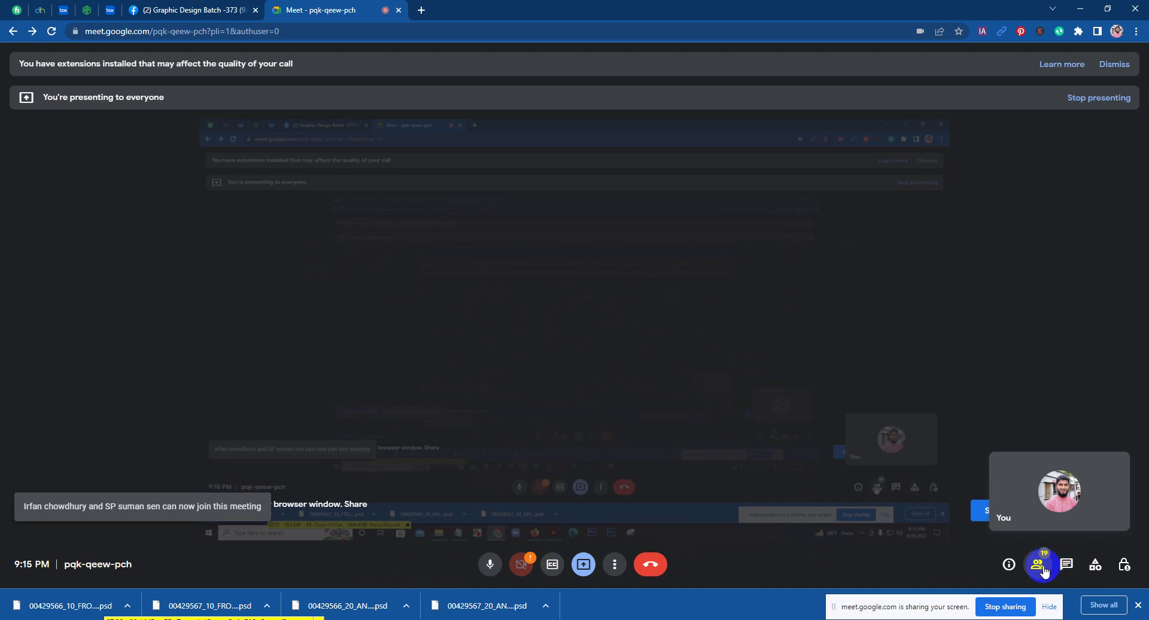
Step: Mute one participant for everyone from the People panel, then close the panel
left_click(1039, 567)
left_click(1053, 359)
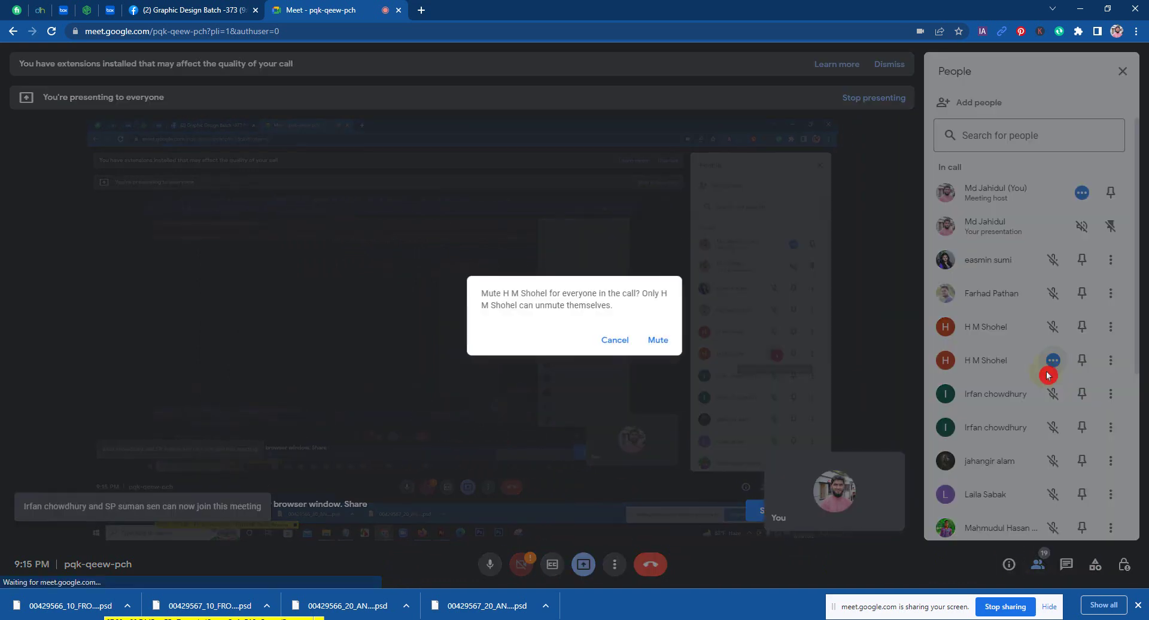
left_click(658, 341)
scroll(1057, 475, "down", 5)
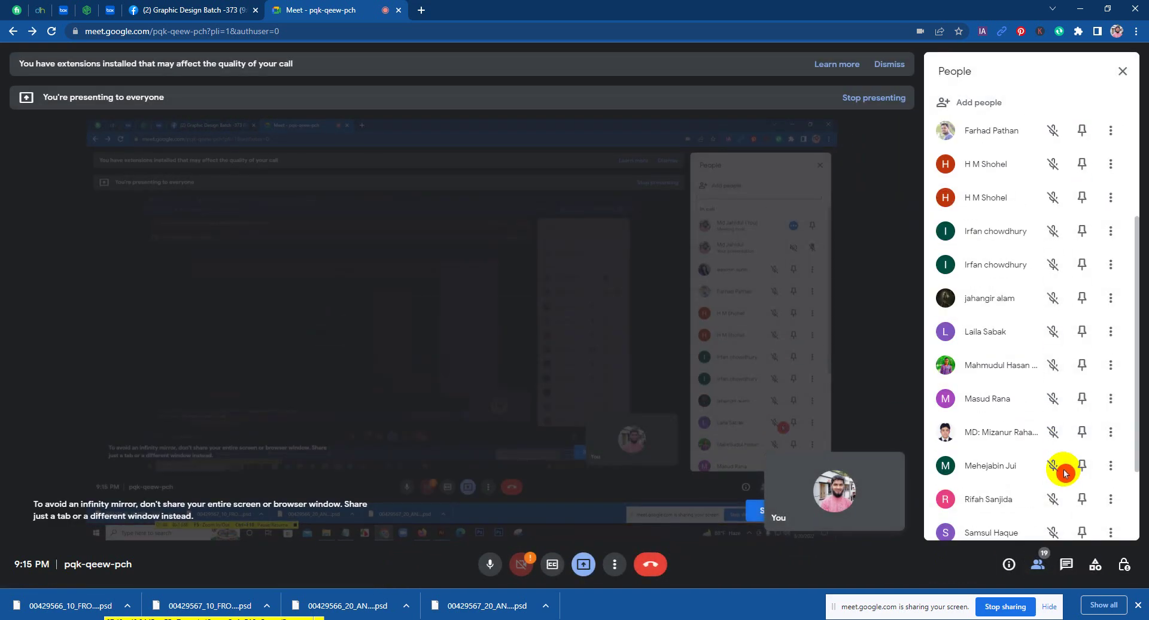
scroll(1041, 466, "up", 5)
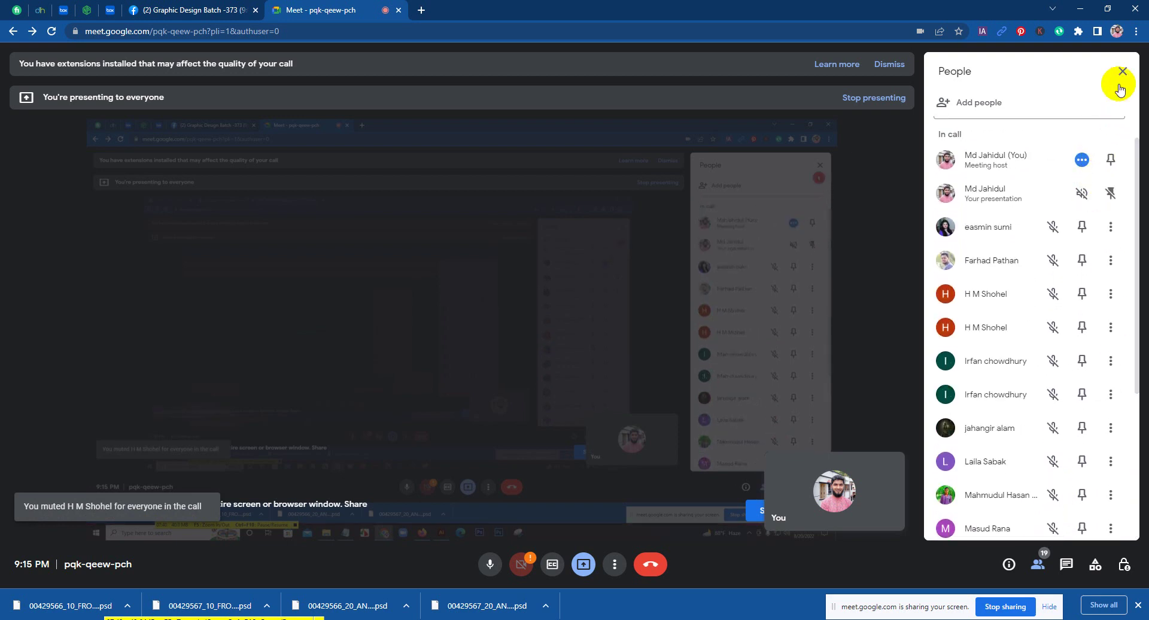
left_click(1120, 90)
key("alt+Tab")
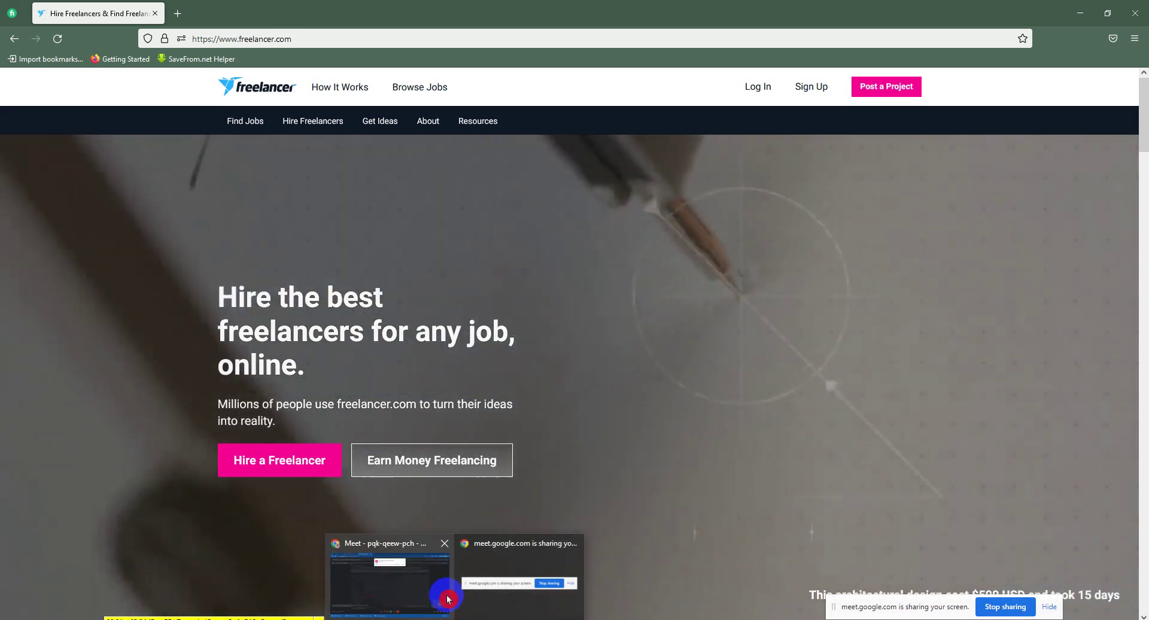
Step: Admit the one waiting person into the Meet call, then go back to Firefox
left_click(448, 599)
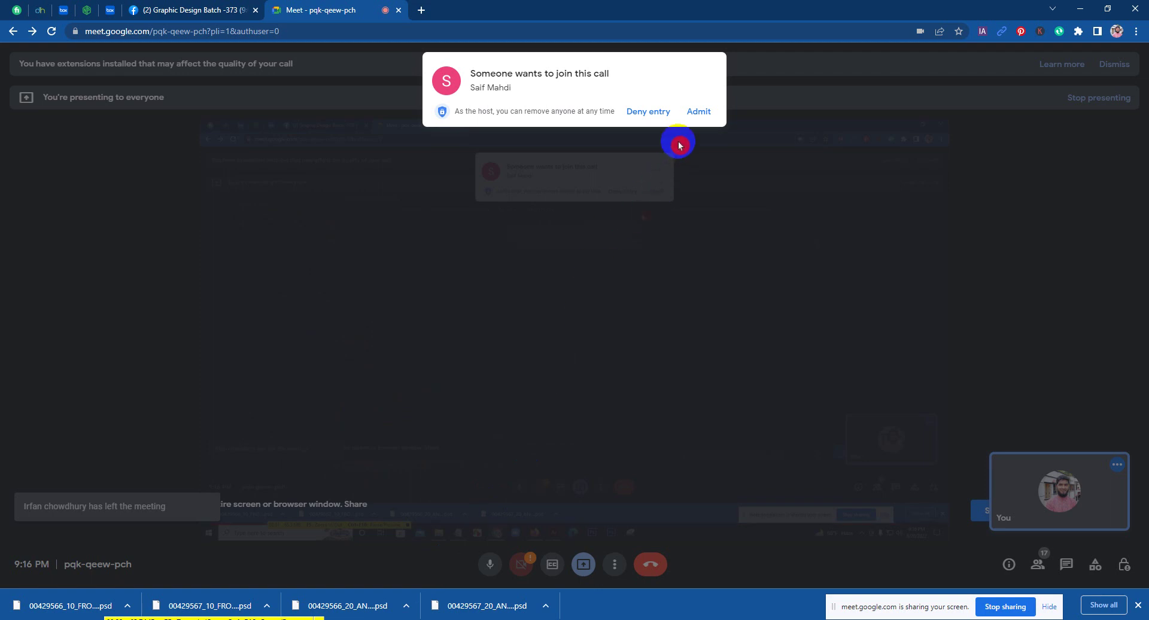
left_click(699, 117)
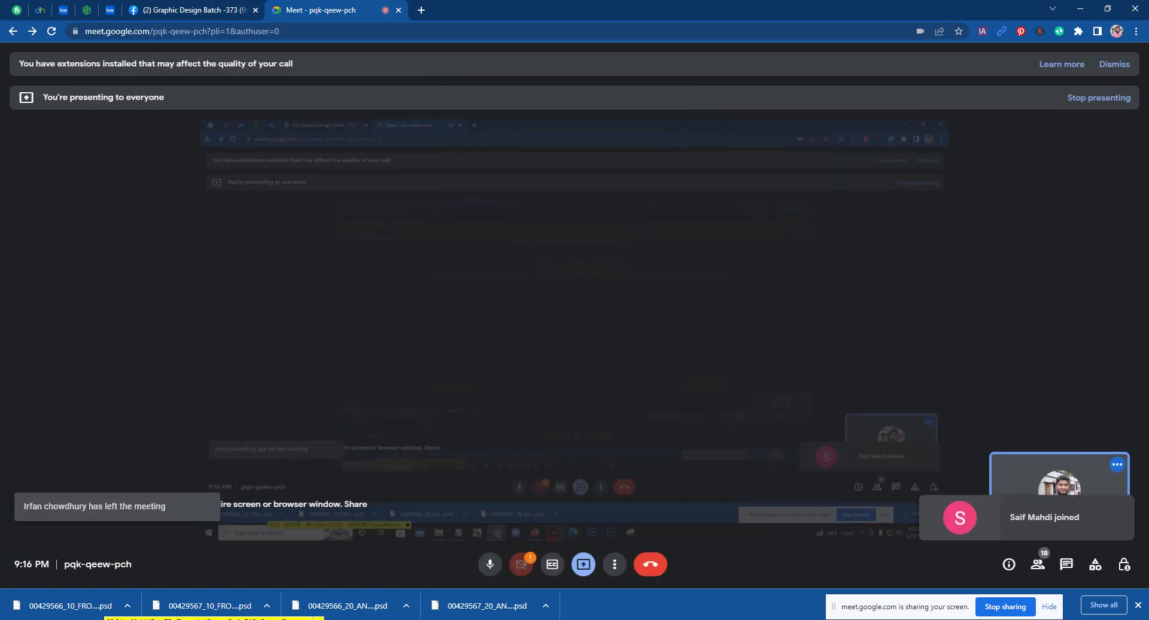
key("alt+Tab")
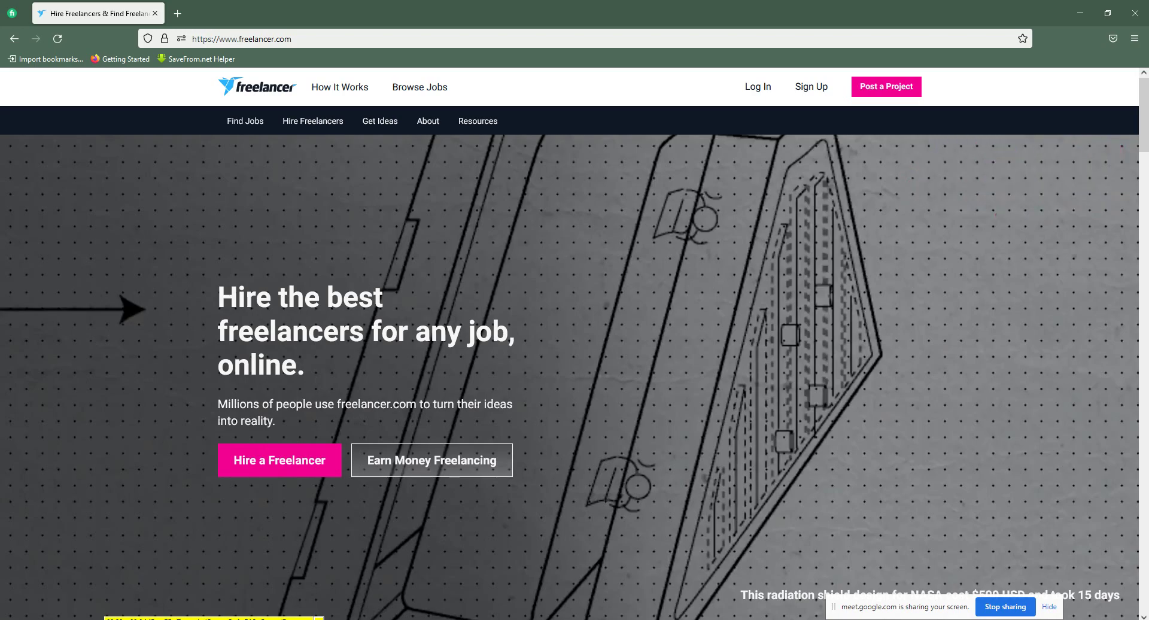
Step: Switch briefly to the Meet call and back to the Freelancer home page
key("alt+Tab")
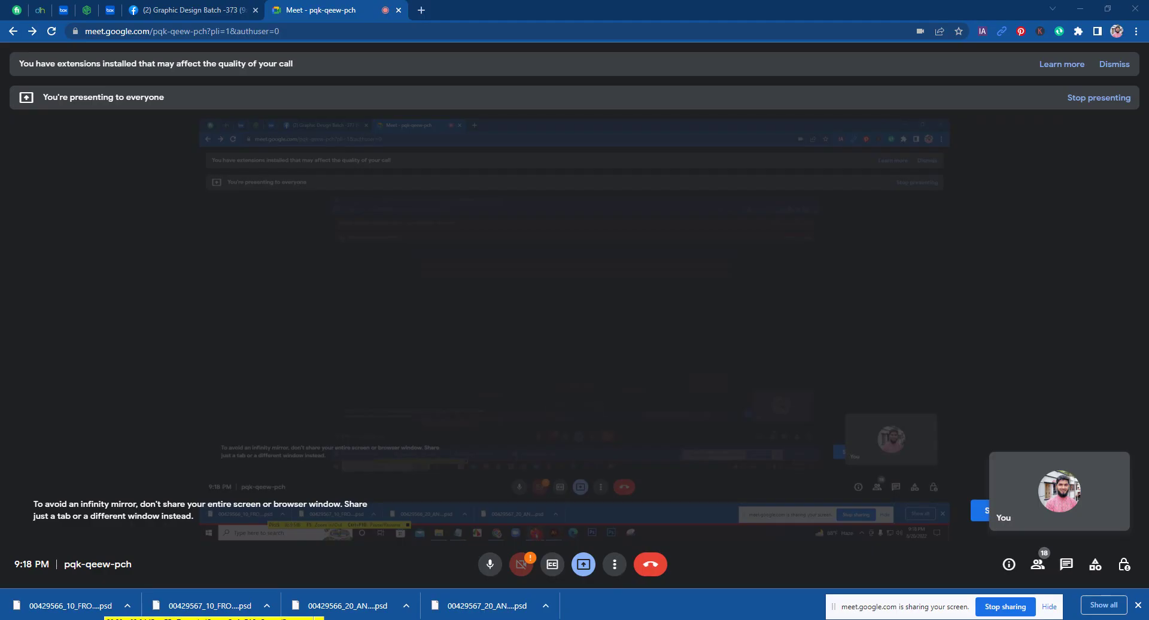
key("alt+Tab")
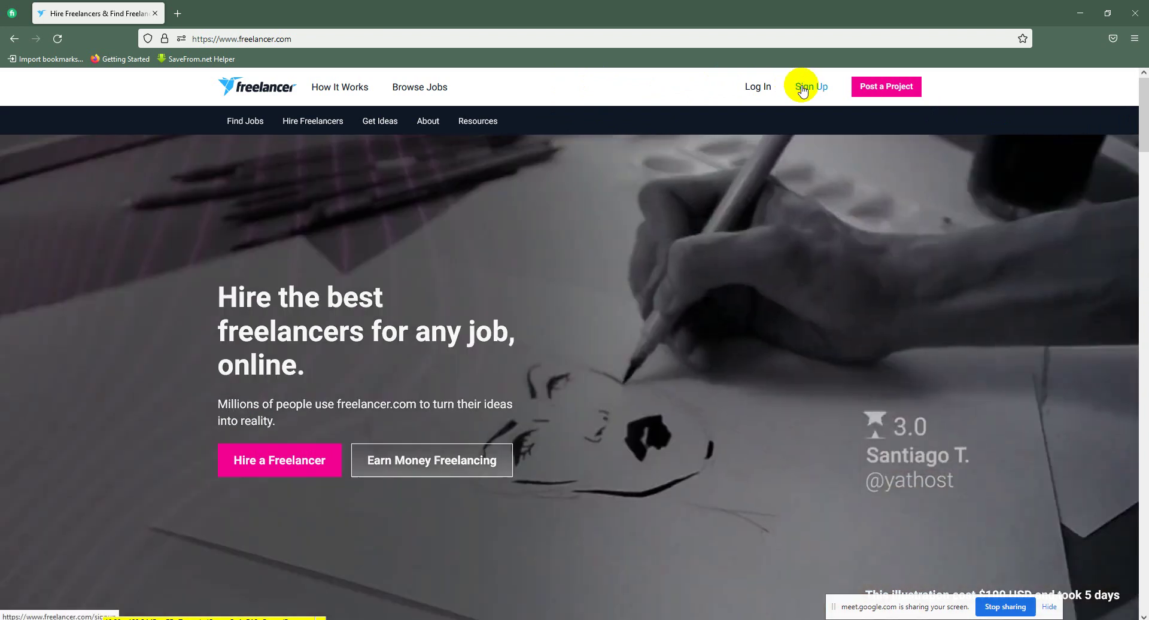
Step: Open the Sign Up form and enter an email address, selecting its upper-case domain part
left_click(802, 87)
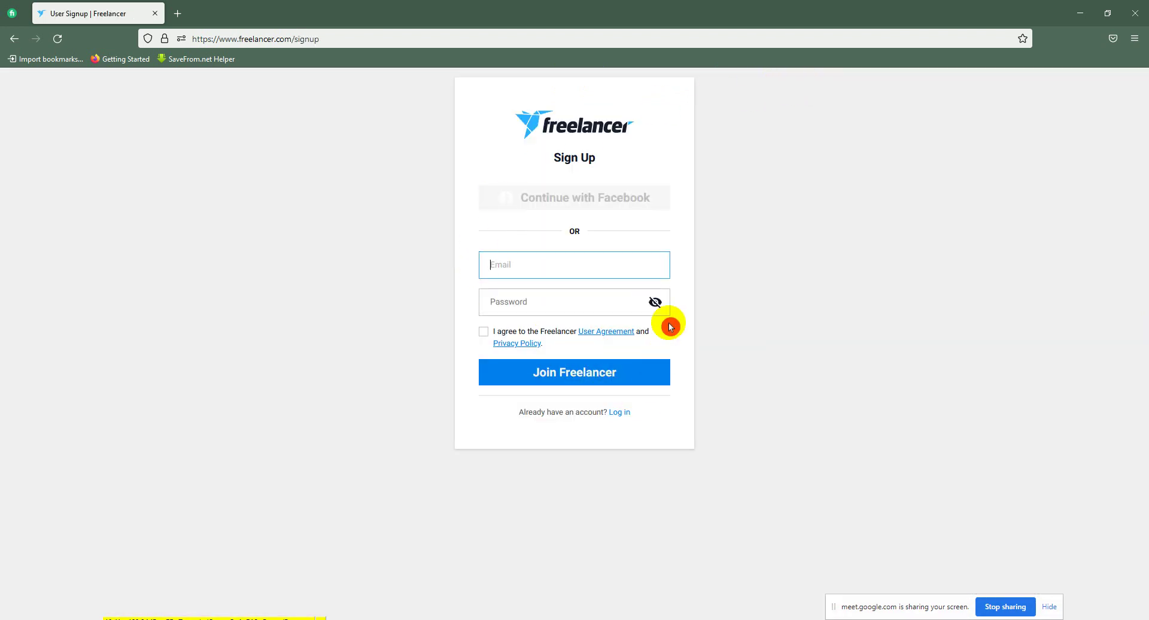
mouse_move(585, 257)
left_mouse_down()
mouse_move(580, 200)
mouse_move(549, 225)
mouse_move(564, 210)
left_mouse_up()
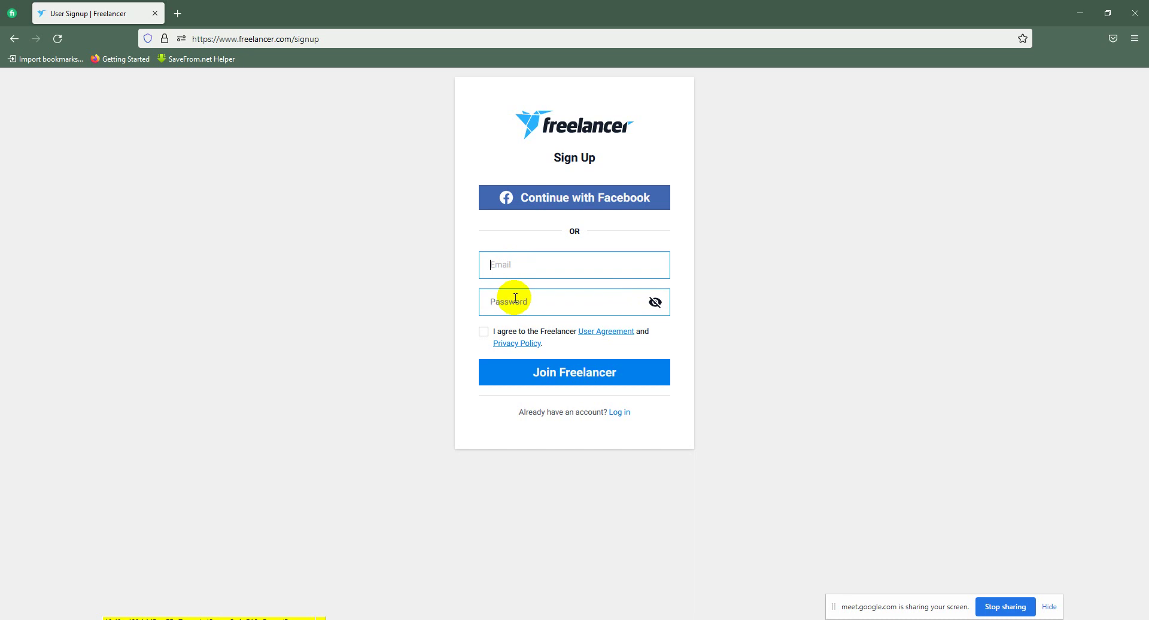
mouse_move(513, 286)
left_mouse_down()
mouse_move(510, 185)
mouse_move(521, 264)
left_mouse_up()
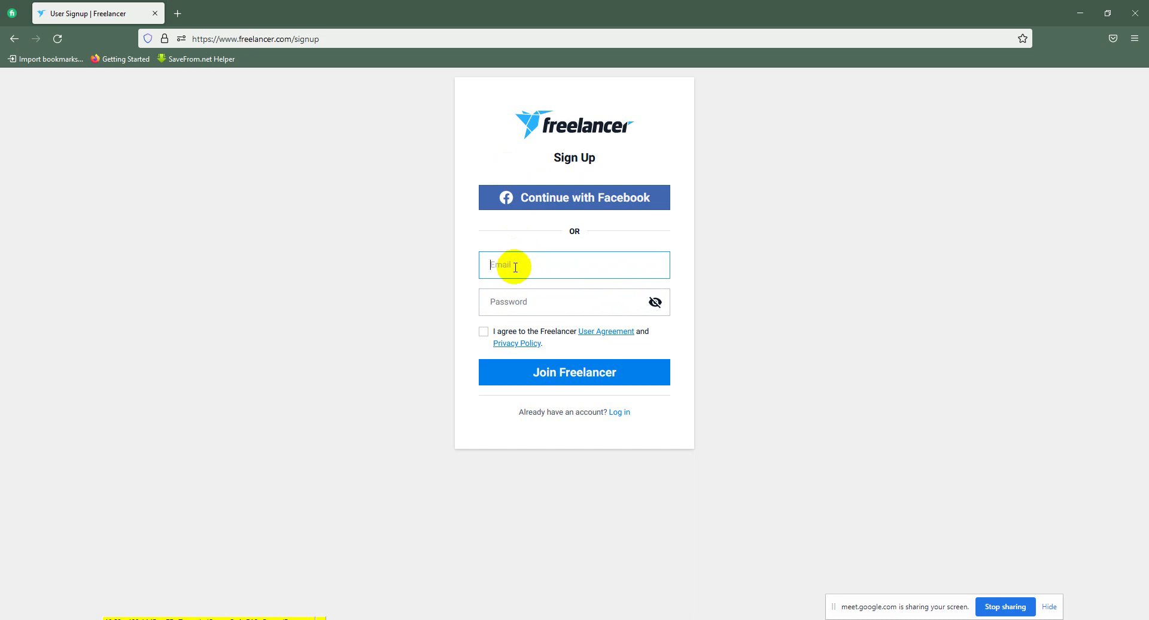
left_click_drag(565, 209, 542, 244)
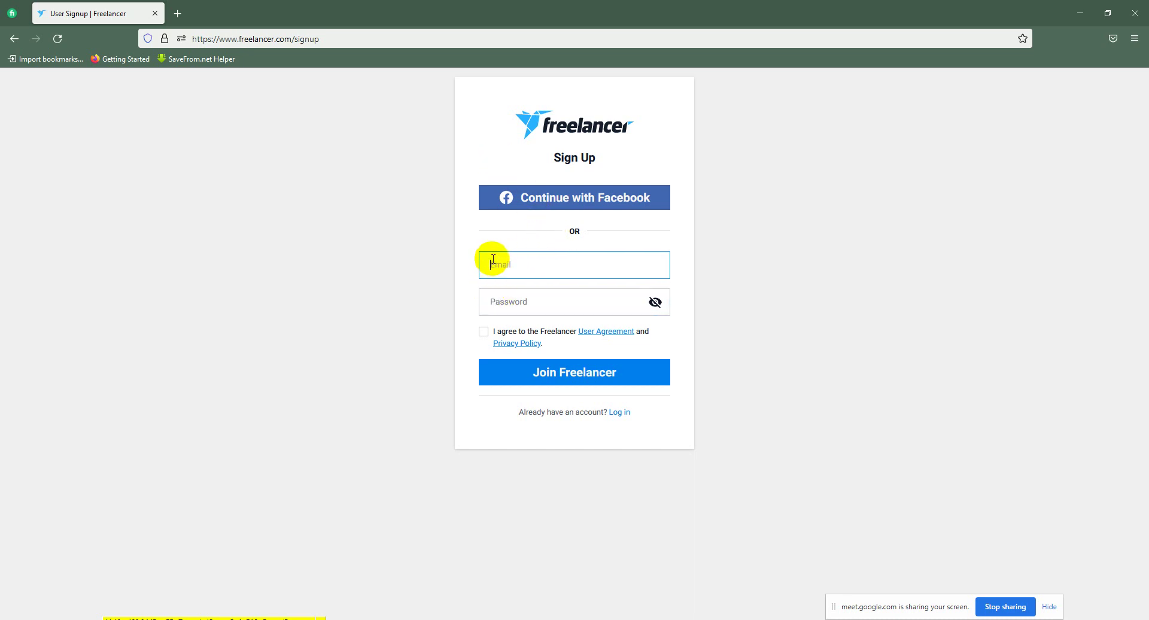
left_click(503, 276)
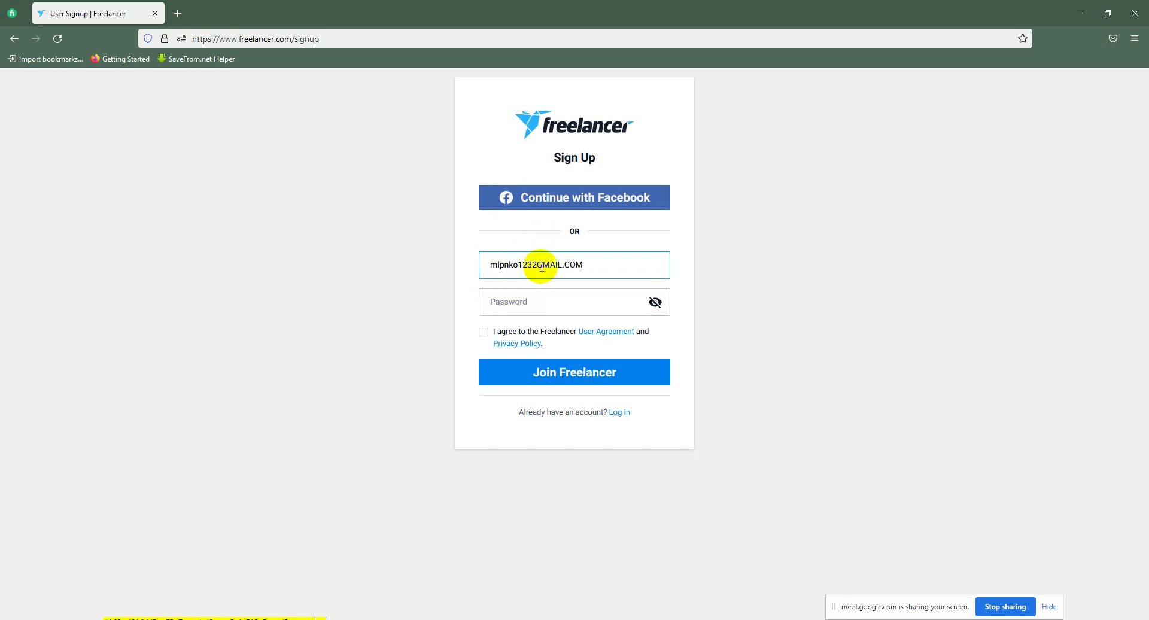
left_click_drag(537, 265, 608, 263)
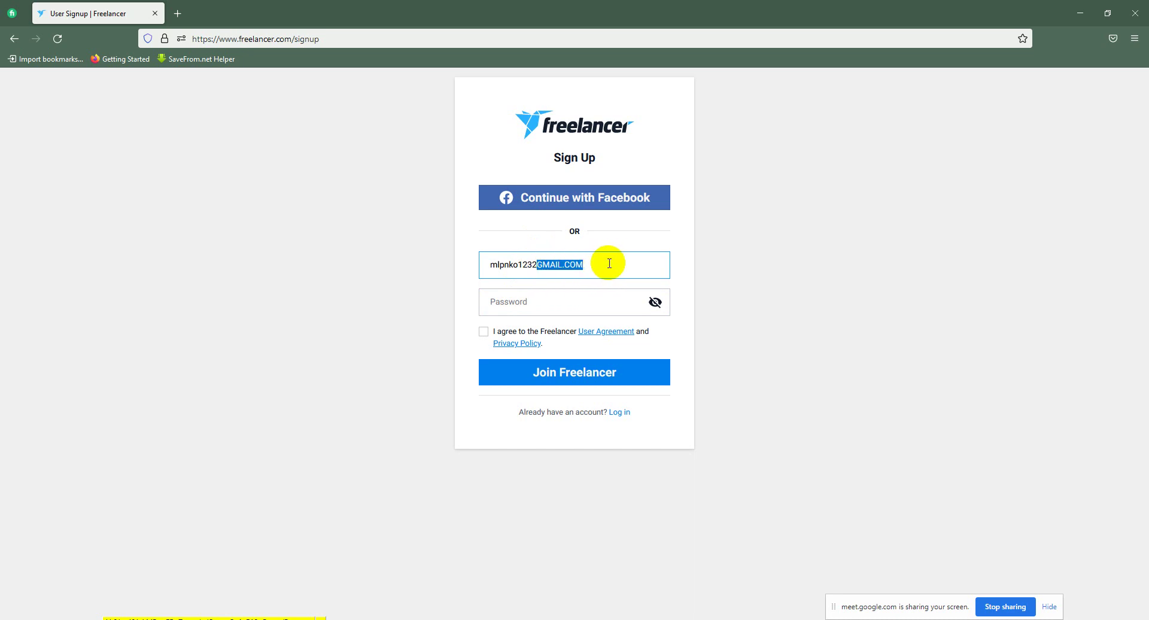
Step: Delete the selected e-mail domain and enter a password in the Password field
key("BackSpace")
left_click(508, 303)
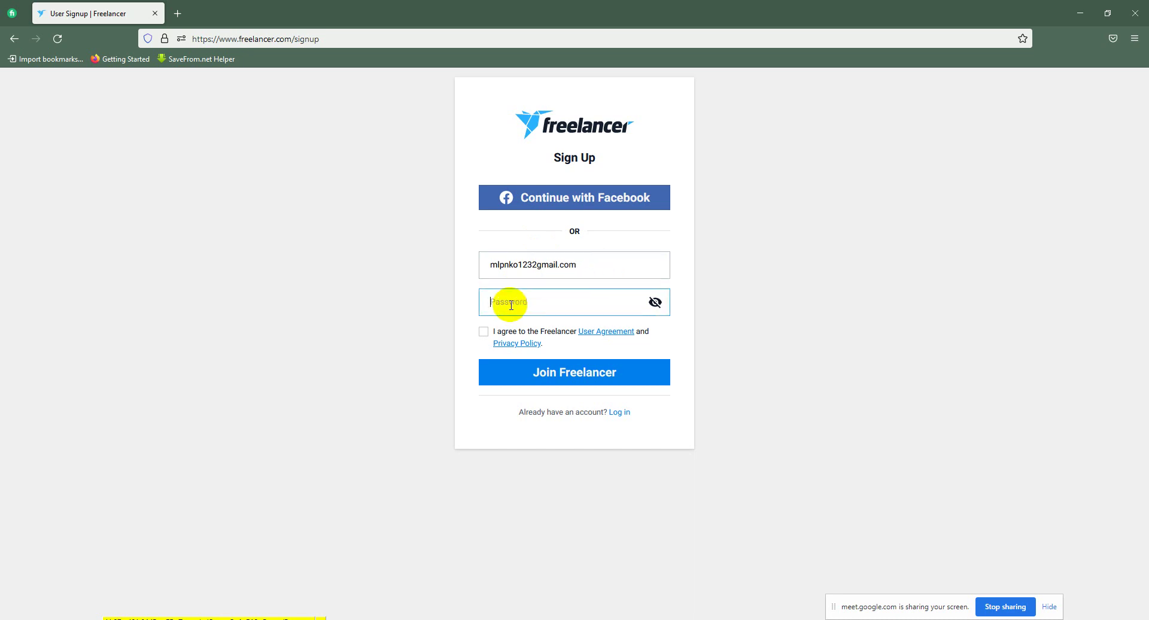
type("•")
key("BackSpace")
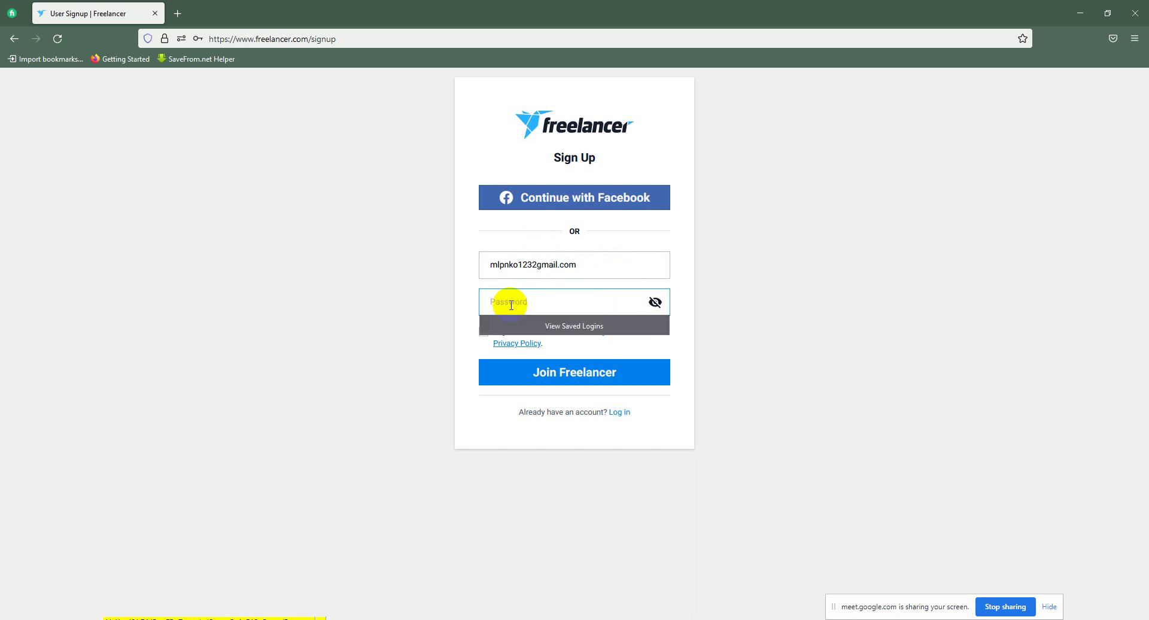
type("•")
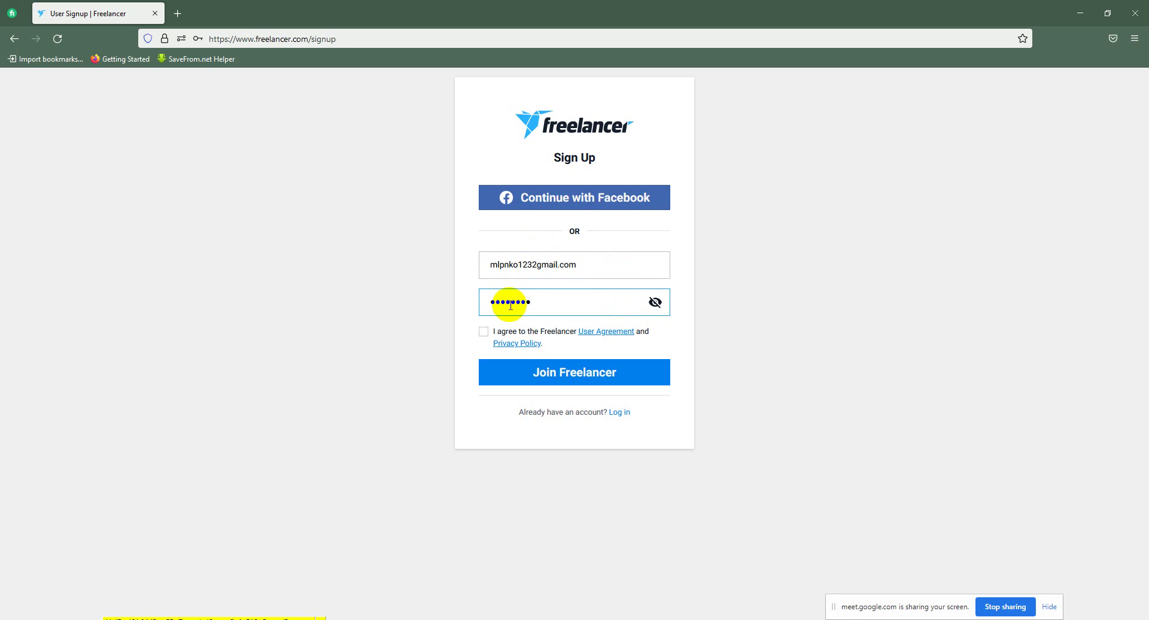
Step: Check that the e-mail address is lowercase and reveal the password as plain text
left_click_drag(581, 264, 488, 263)
left_click(568, 264)
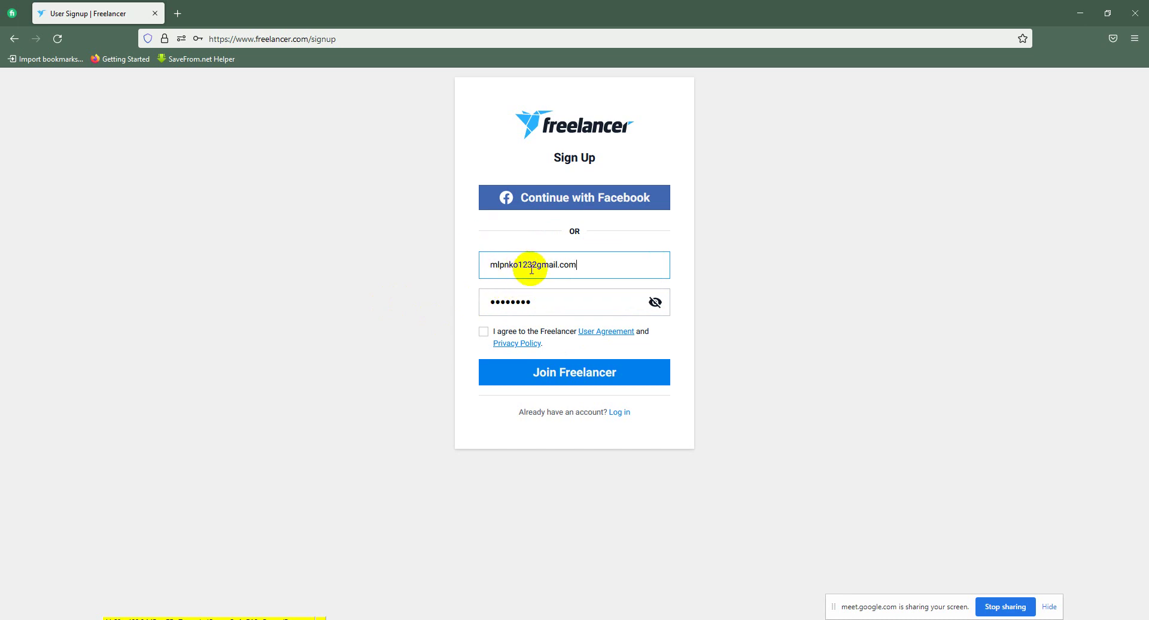
left_click_drag(577, 267, 515, 270)
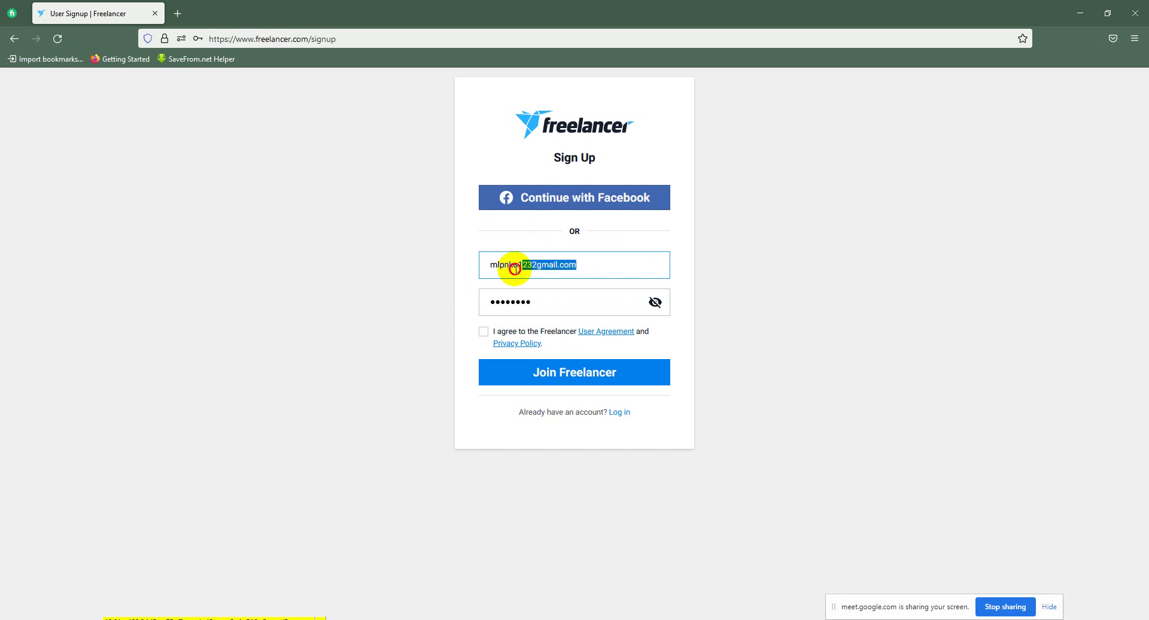
left_click(503, 264)
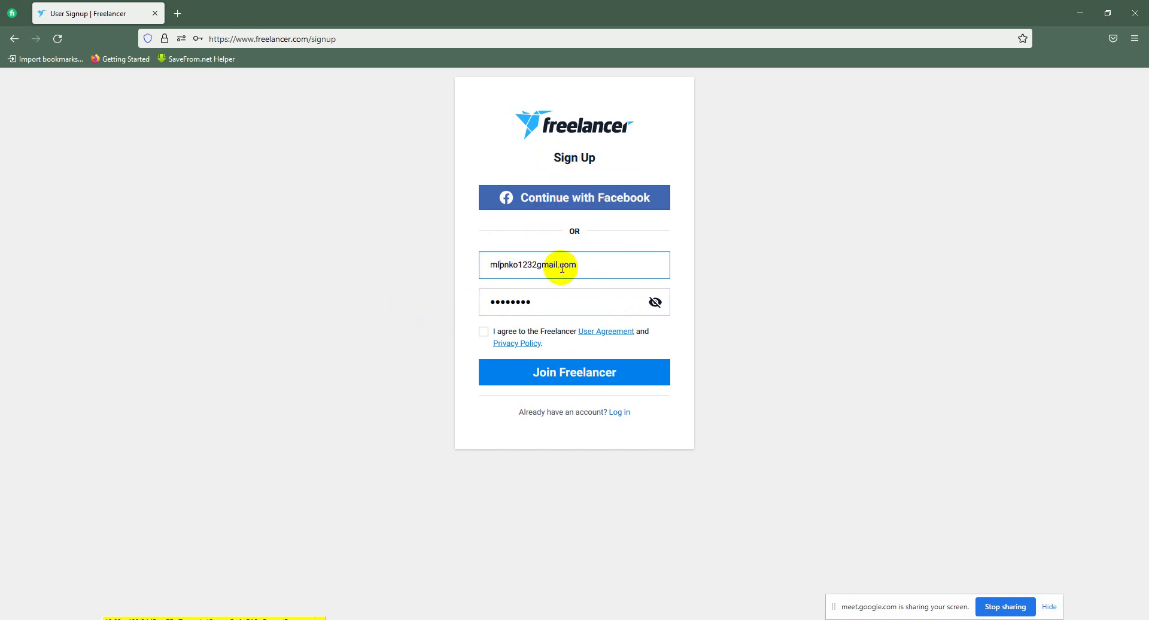
mouse_move(578, 267)
left_mouse_down()
mouse_move(488, 273)
mouse_move(590, 266)
left_mouse_up()
left_click(494, 267)
left_click(590, 269)
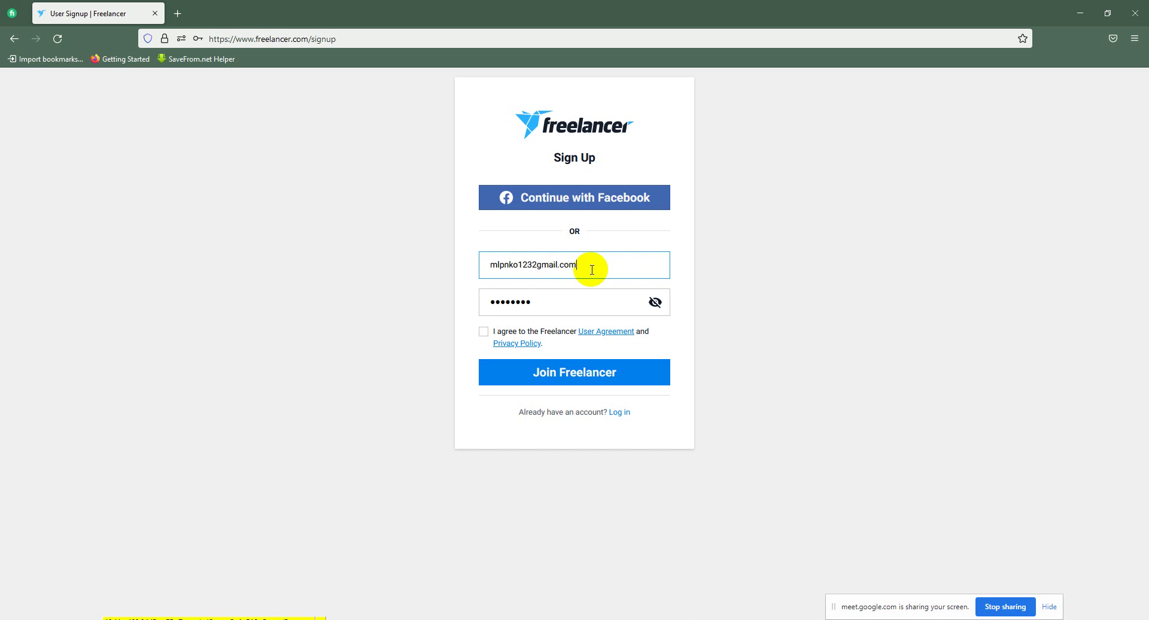
left_click(654, 304)
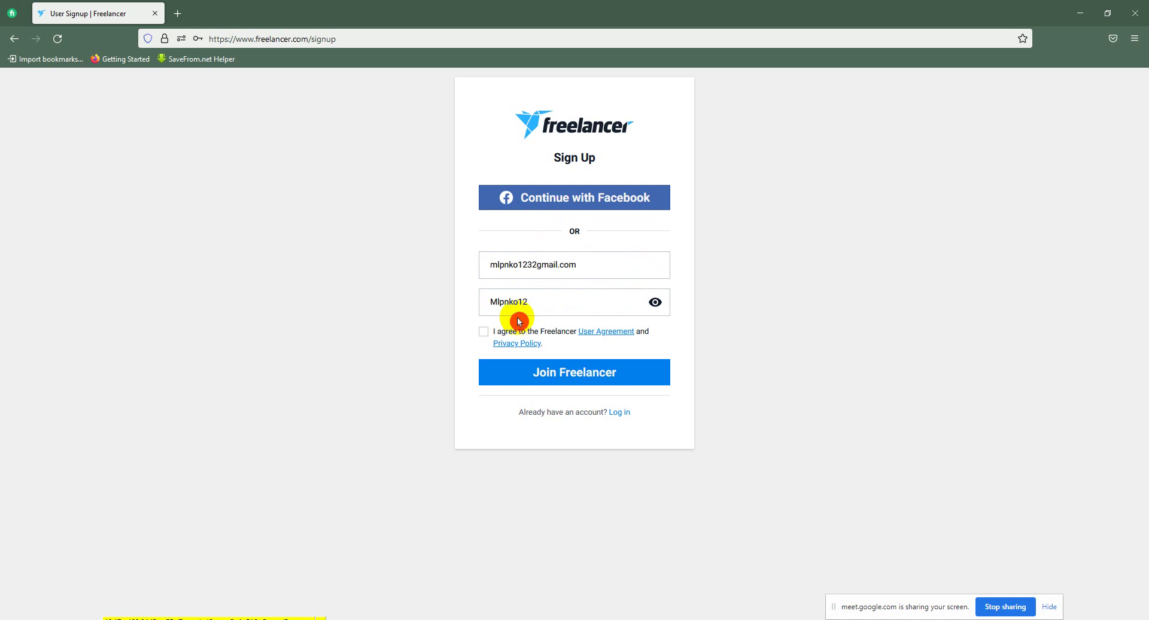
left_click(501, 302)
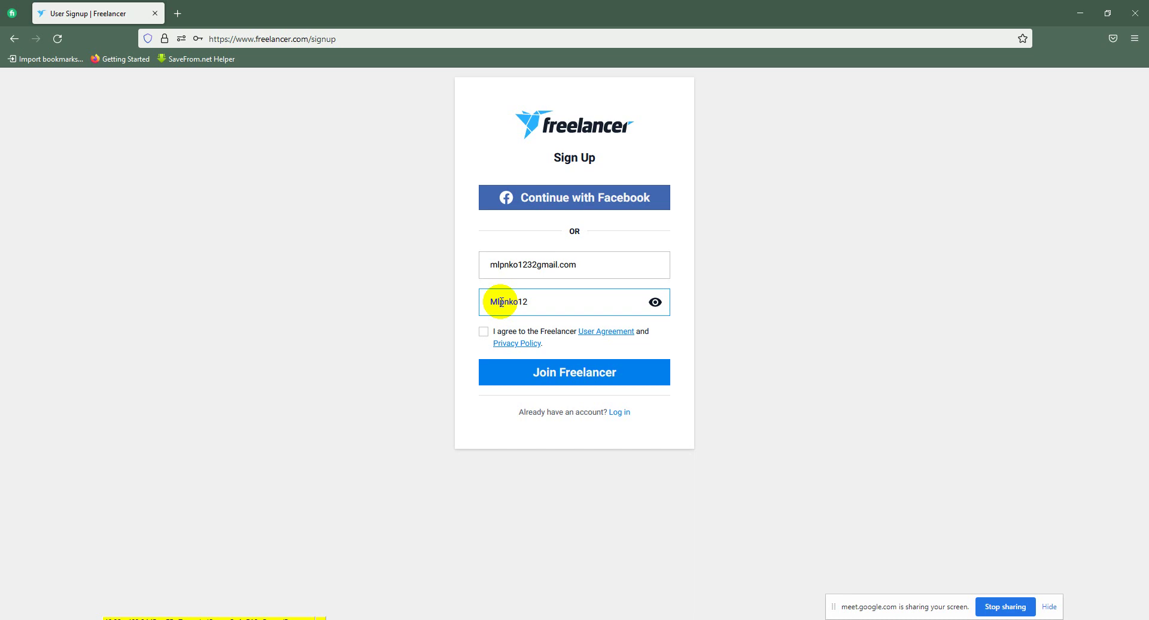
Step: Tick the I agree box, open the Privacy Policy in a new tab, and view the User Agreement tab
left_click(459, 356)
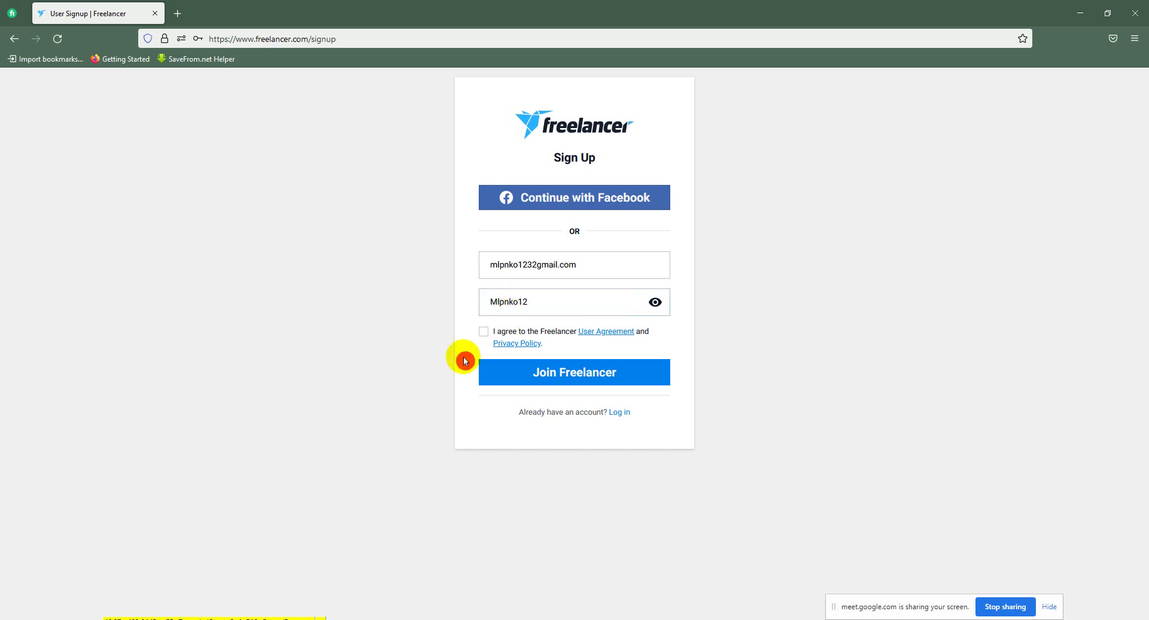
left_click(477, 335)
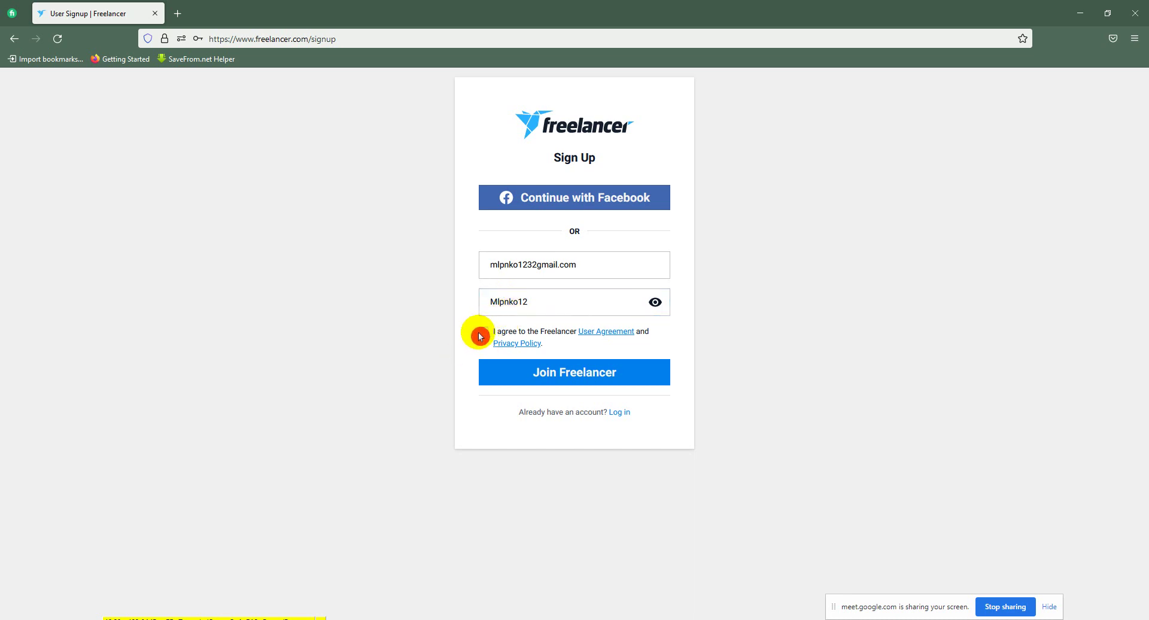
right_click(620, 339)
key("Escape")
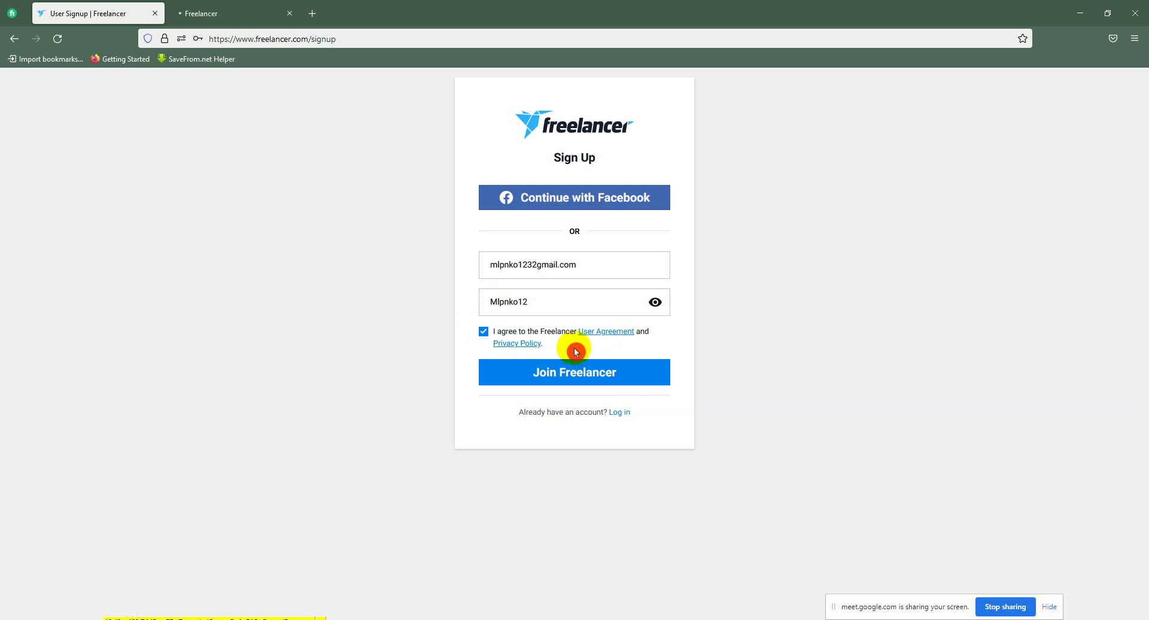
right_click(503, 344)
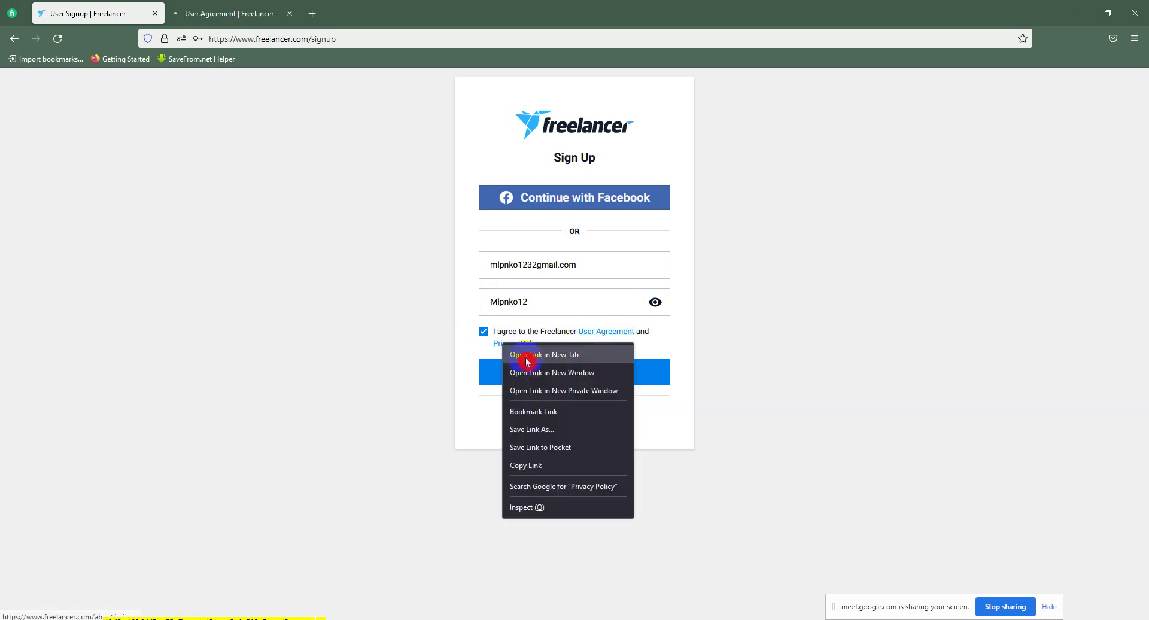
left_click(514, 355)
left_click(279, 6)
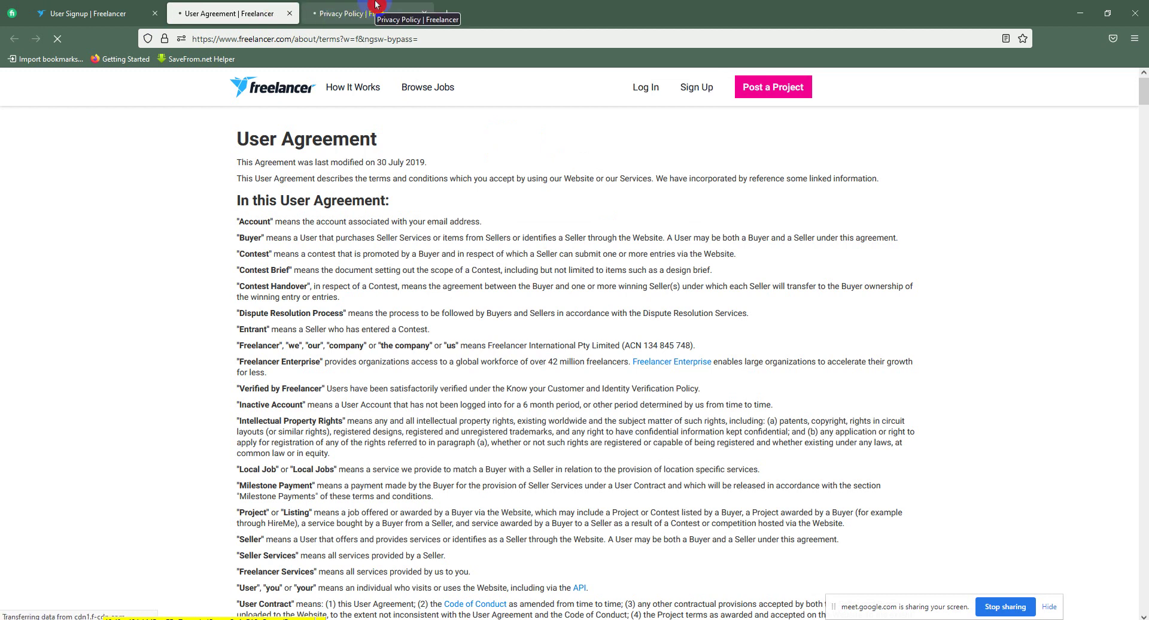
Step: Glance at the Privacy Policy tab, then return to the User Signup tab
left_click(376, 4)
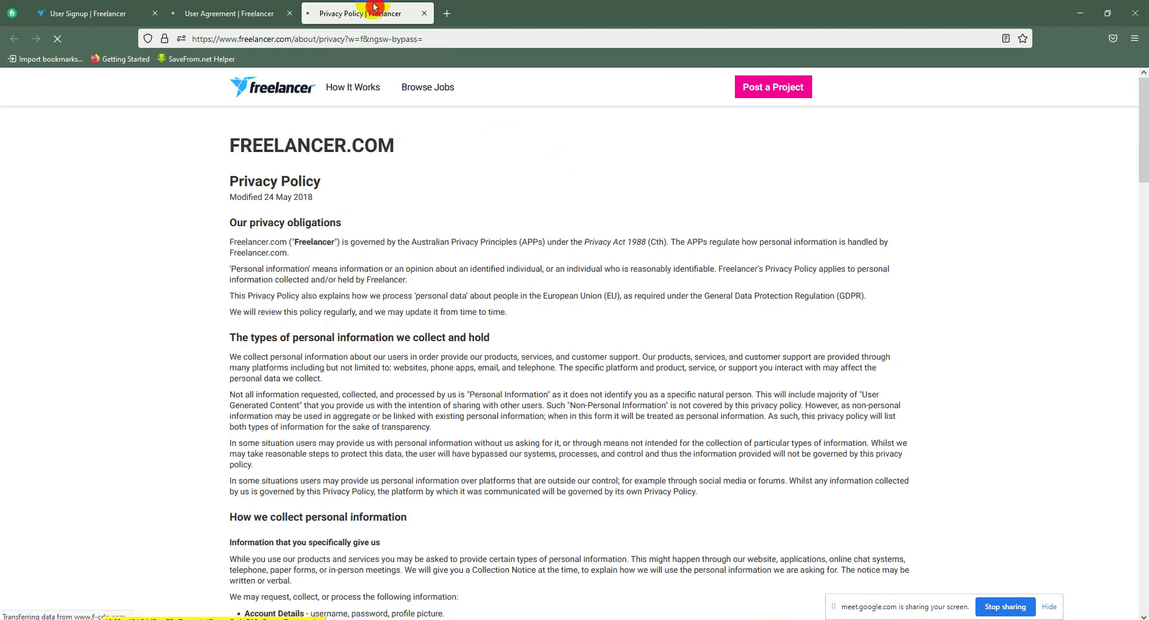
left_click(142, 13)
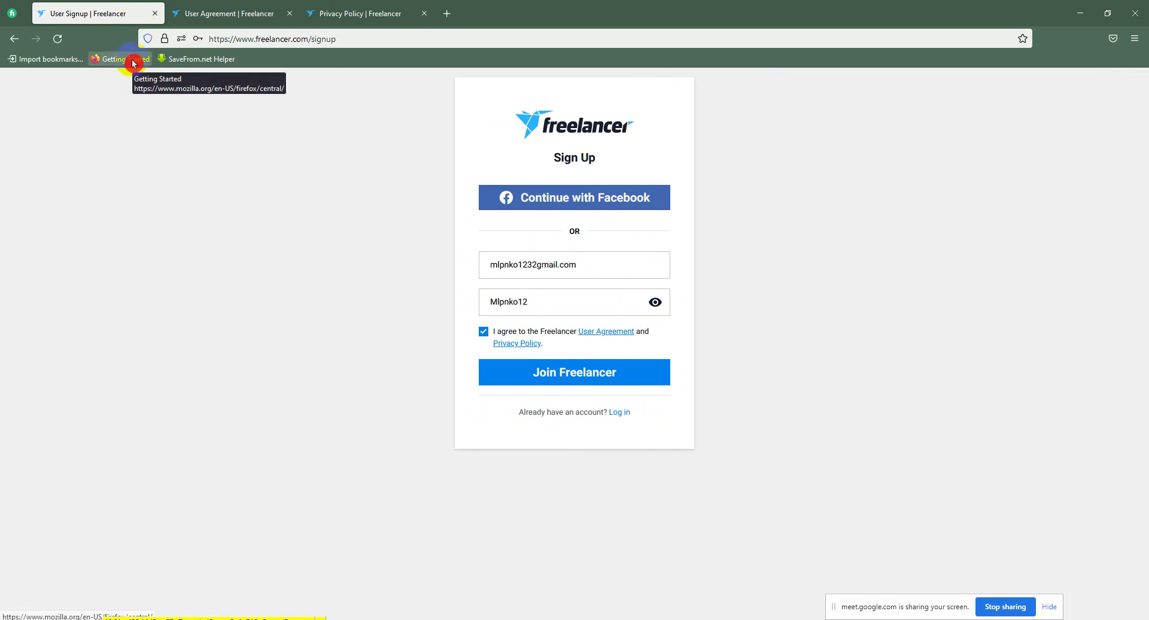
Step: Submit with Join Freelancer, add 'as' to the rejected e-mail, retry, and select the e-mail text
left_click(567, 377)
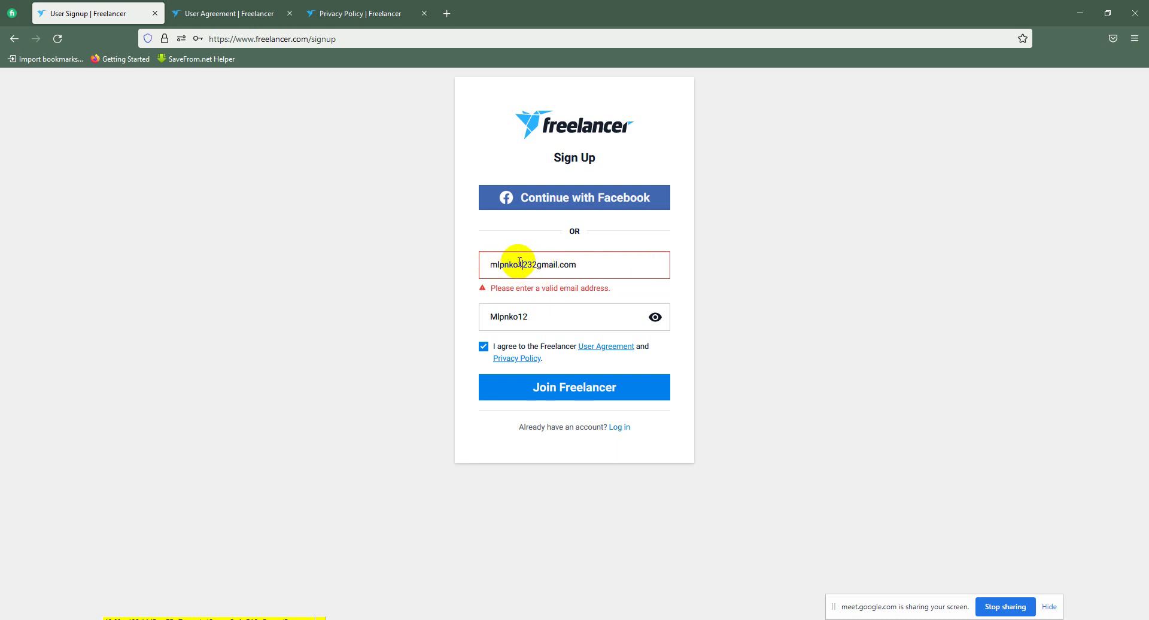
type("as")
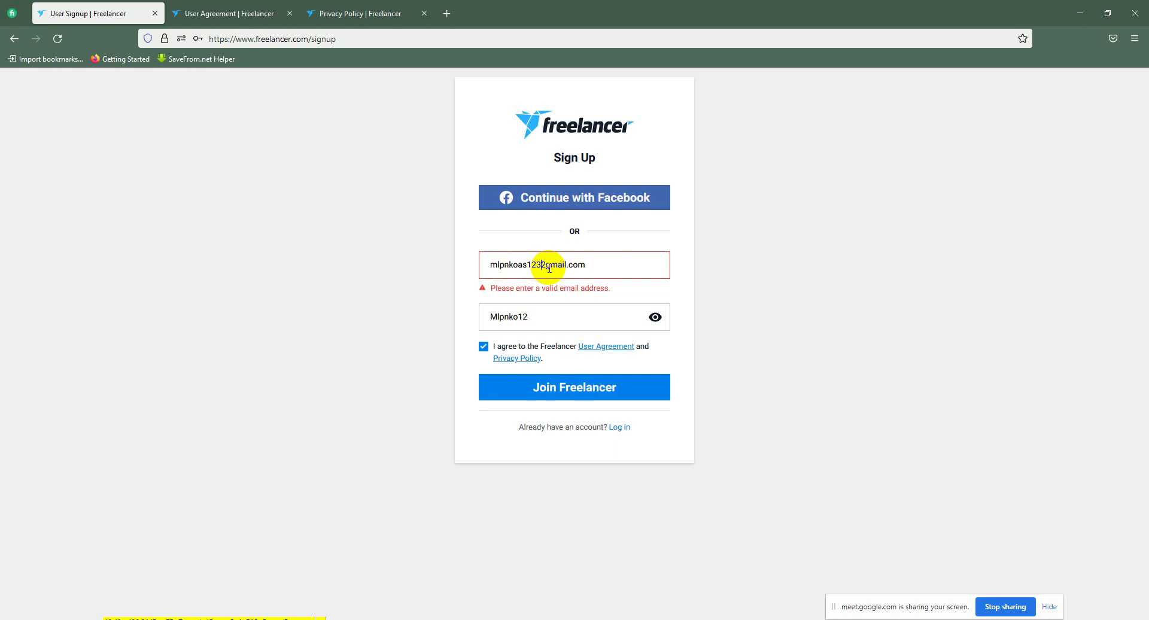
left_click(545, 405)
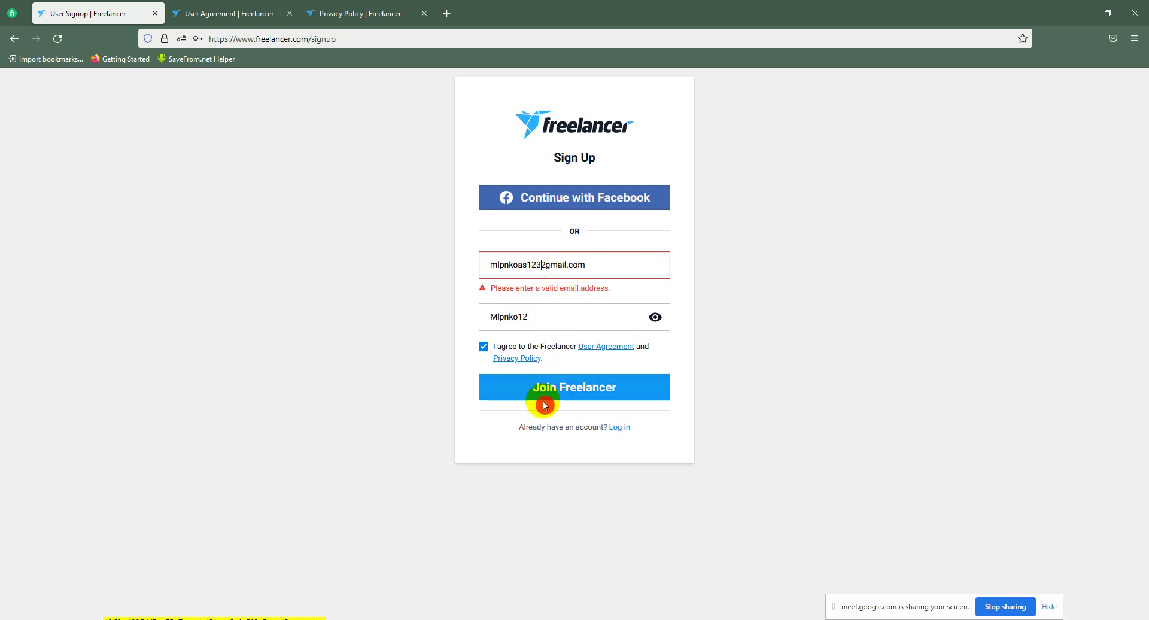
left_click(588, 265)
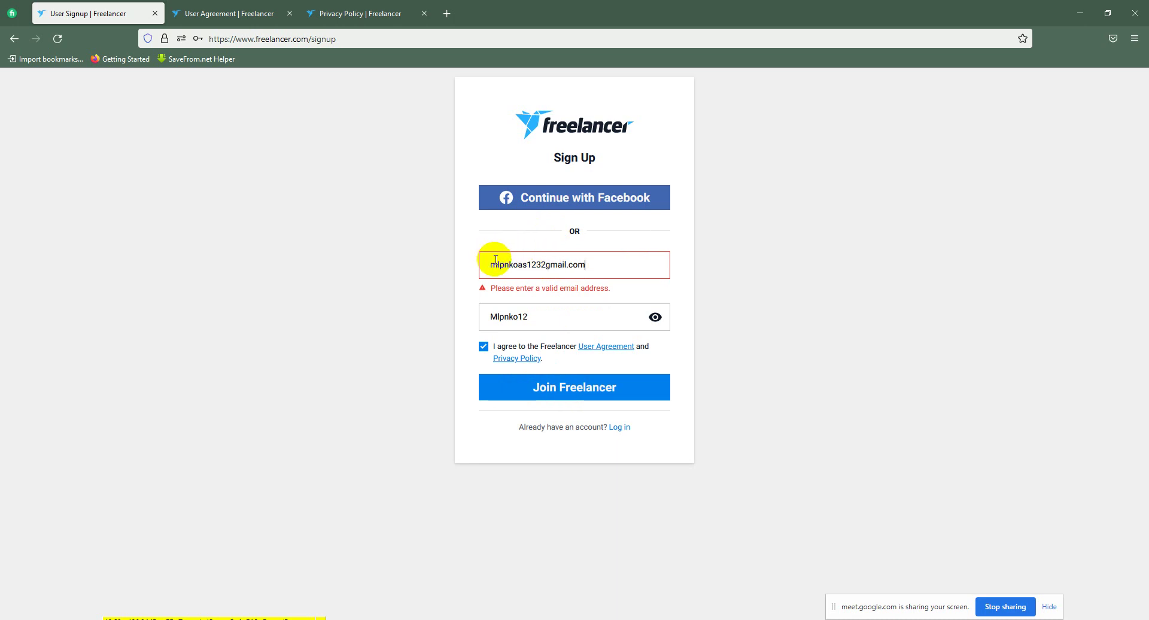
left_click(559, 392)
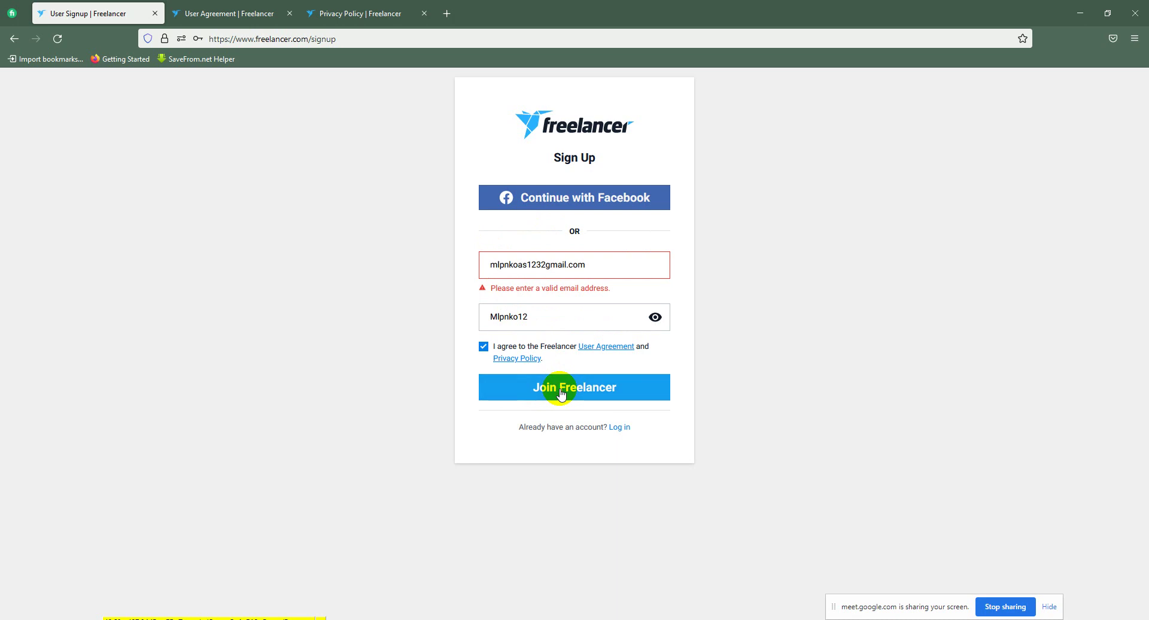
left_click_drag(590, 264, 436, 266)
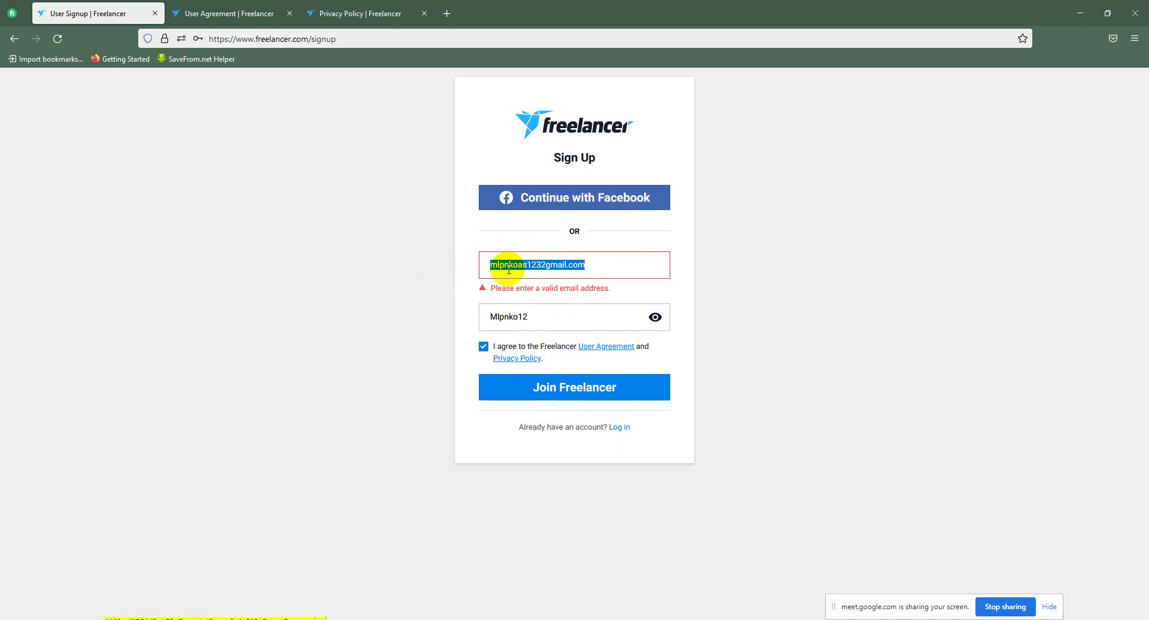
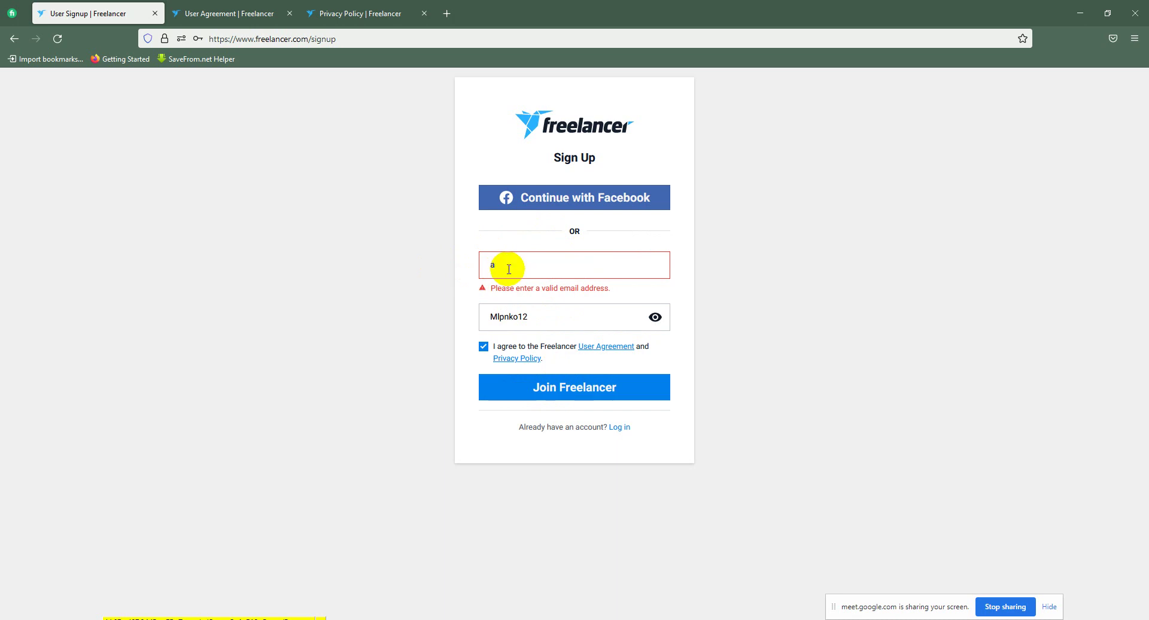
Step: Replace the e-mail field with a new Gmail address and submit the sign-up form
left_click(528, 233)
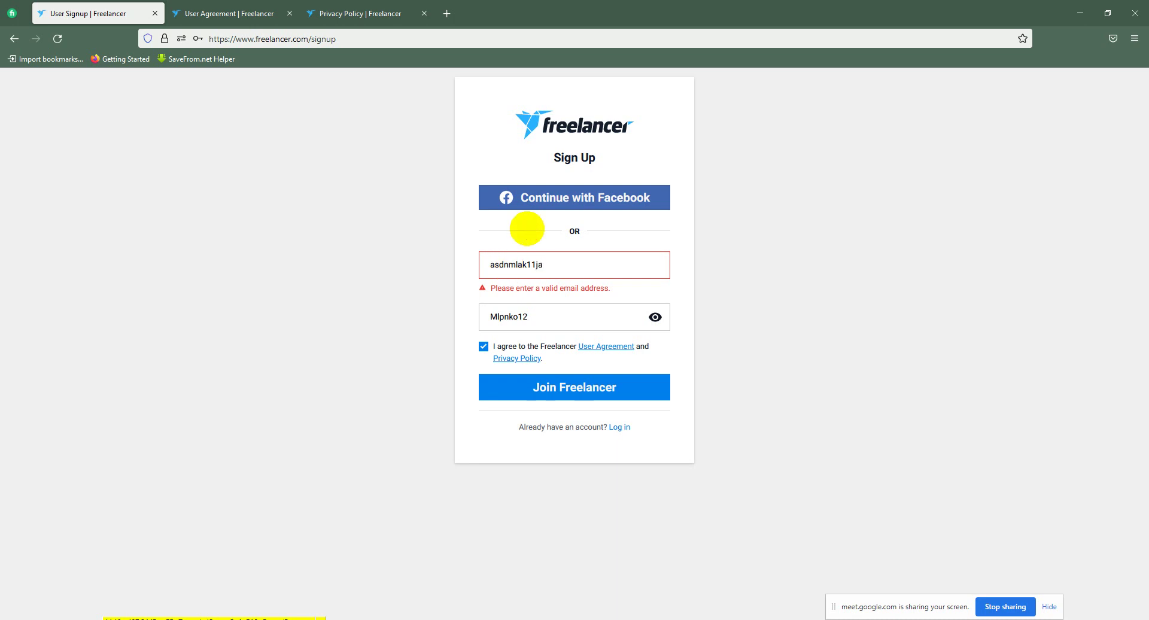
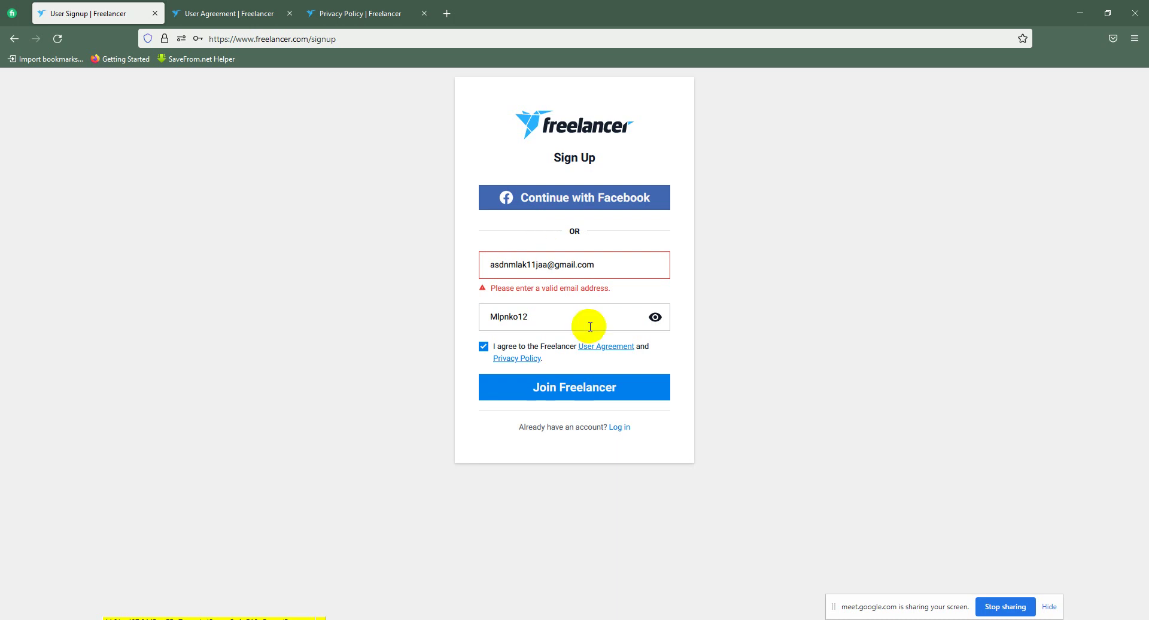
left_click(586, 388)
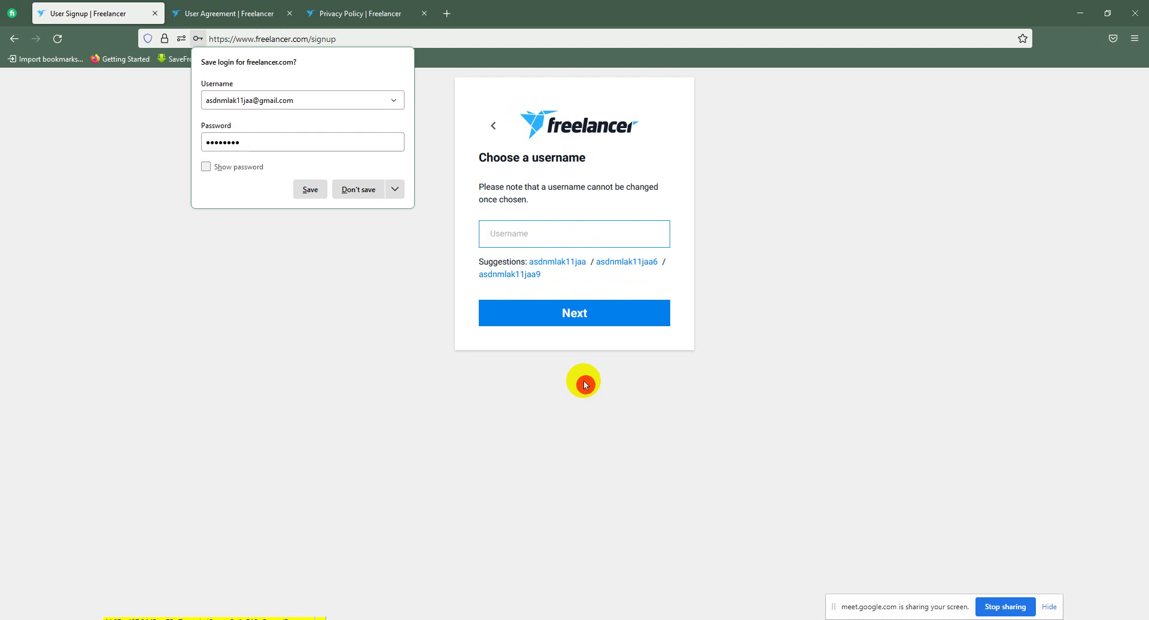
Step: Decline Firefox's offer to save the Freelancer login
left_click(371, 189)
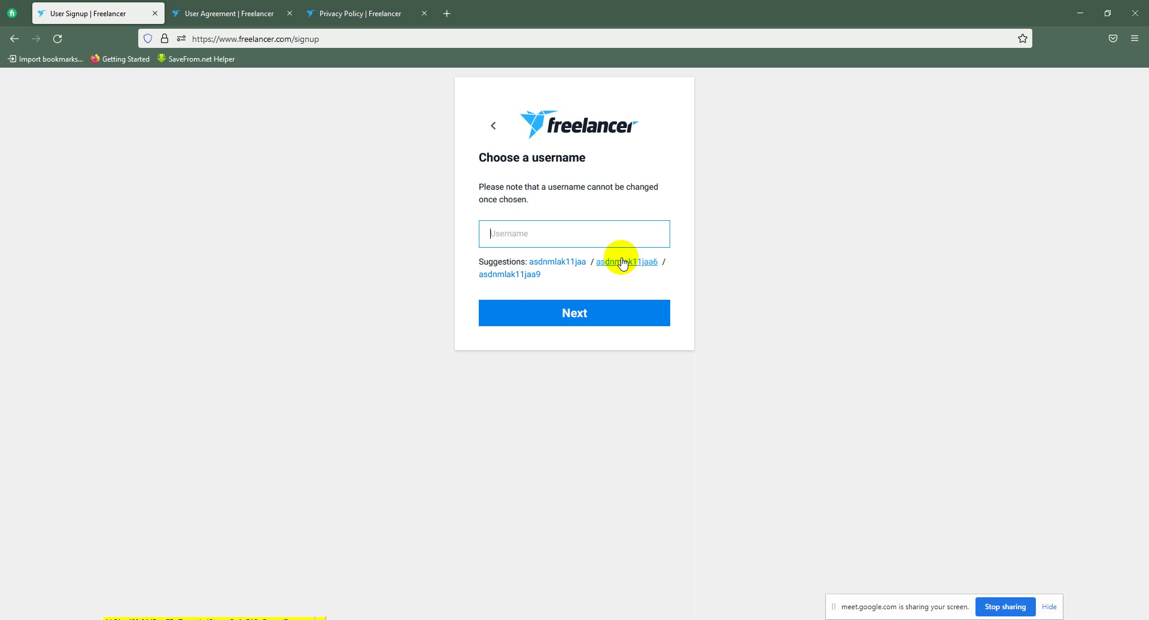
mouse_move(454, 619)
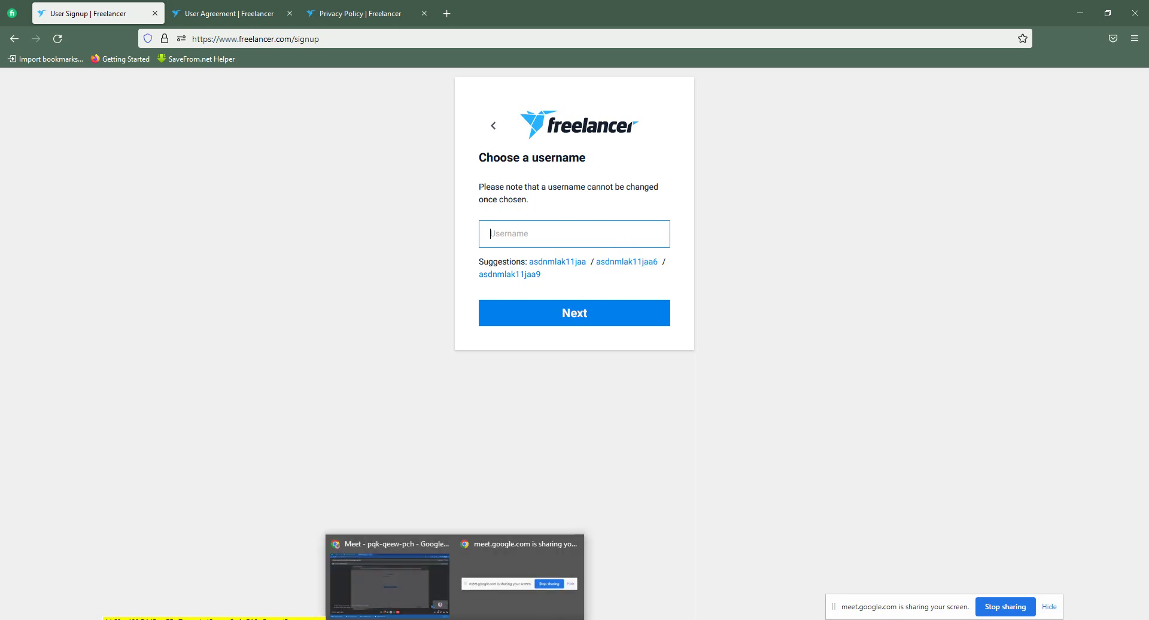
left_click(392, 589)
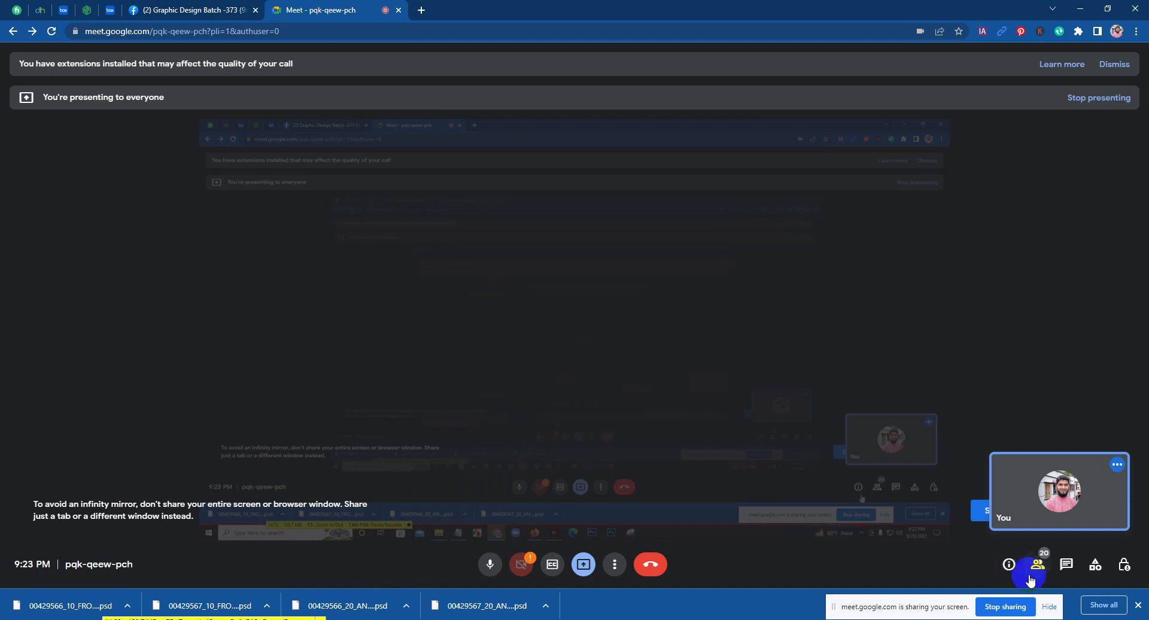
left_click(1035, 571)
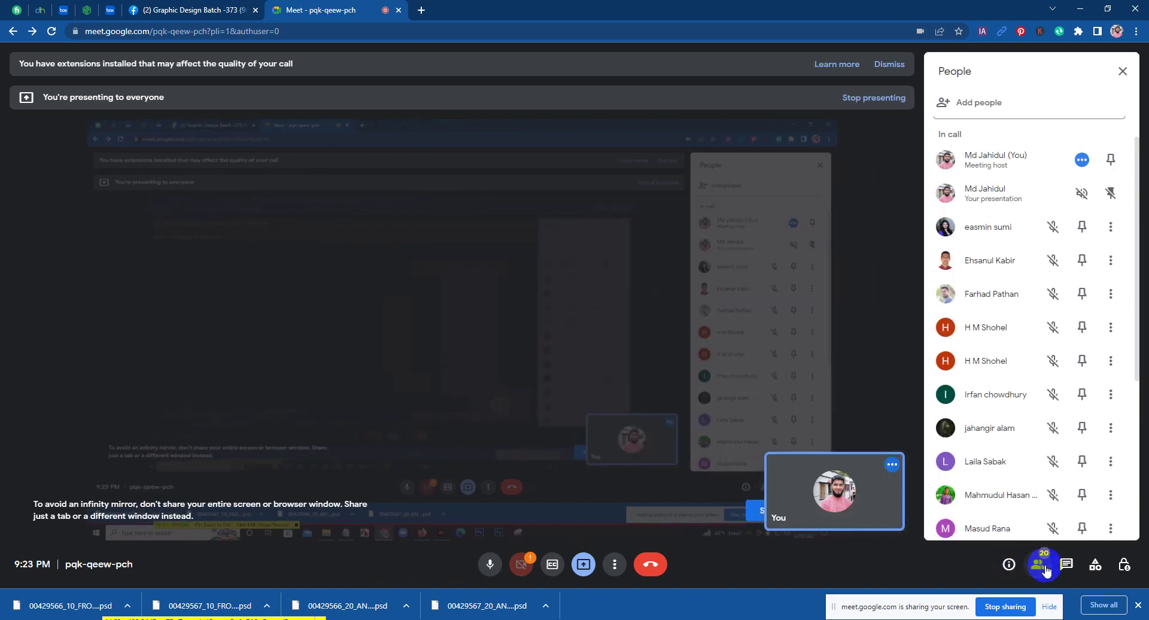
left_click(875, 590)
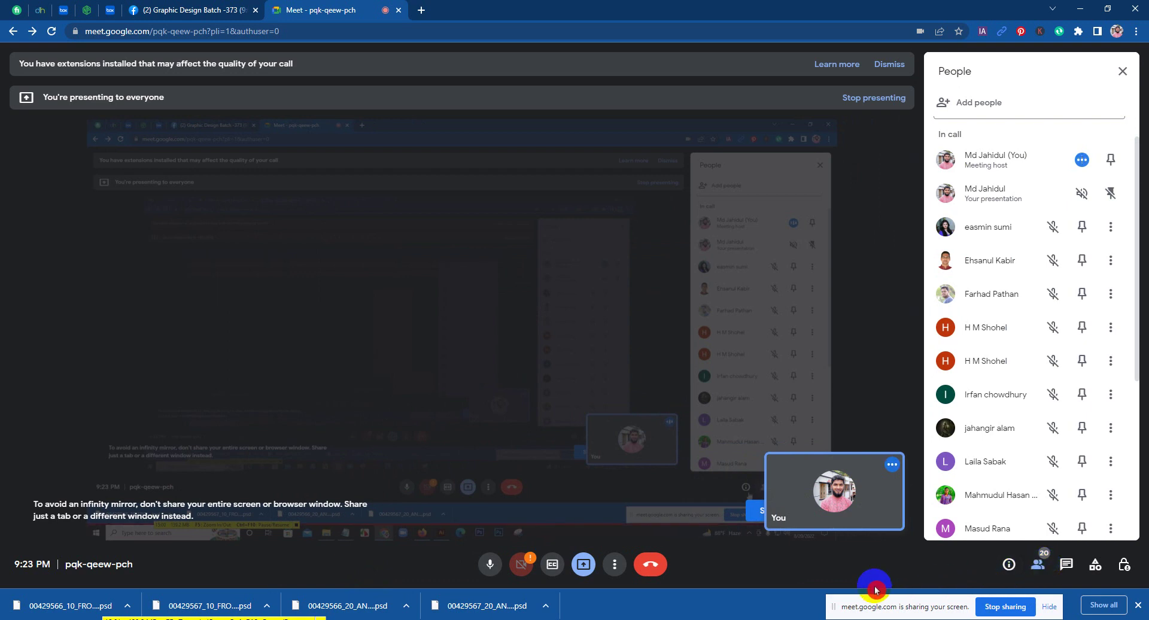
mouse_move(512, 619)
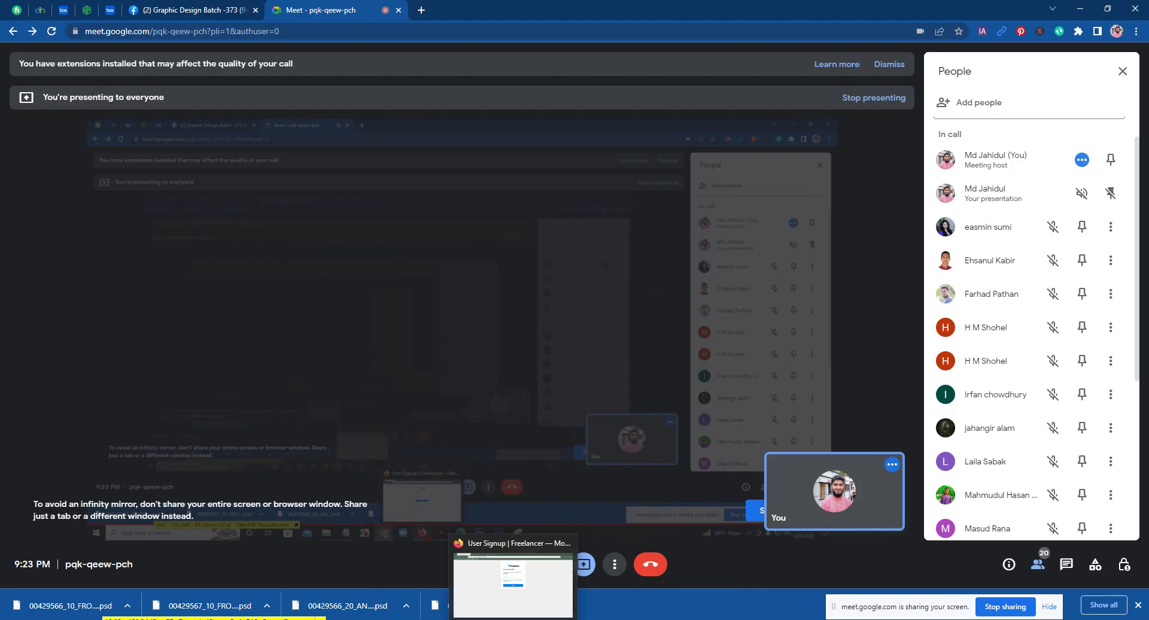
left_click(512, 616)
Step: Submit a first username, then delete its trailing 12 after the 'already registered' error
type("e")
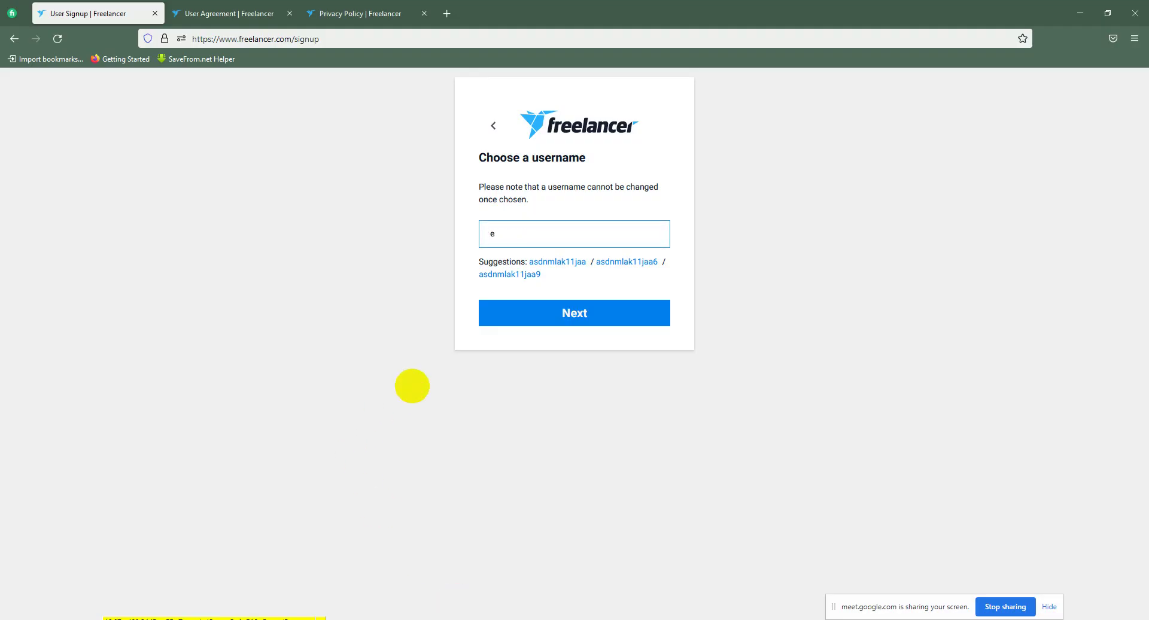
type("asmin")
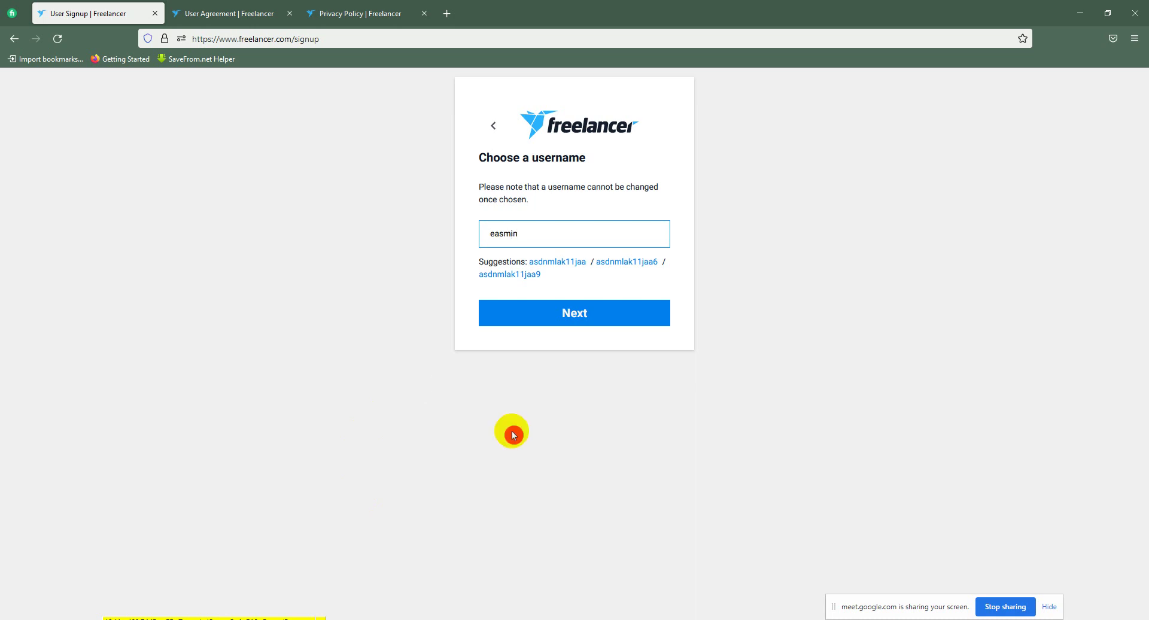
left_click(565, 317)
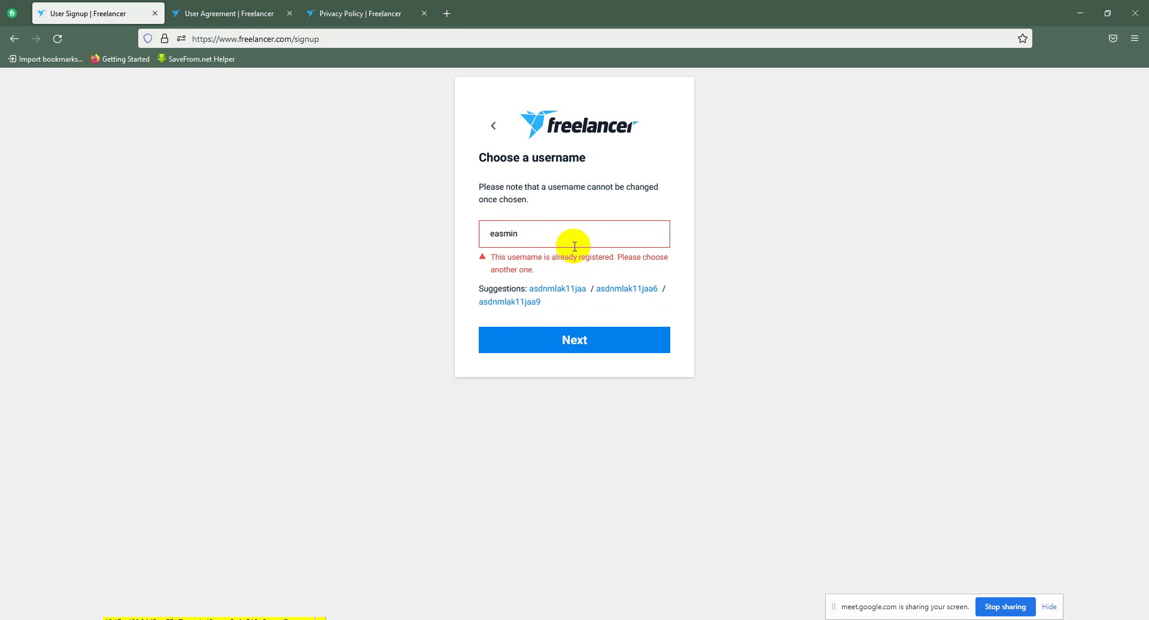
left_click(536, 231)
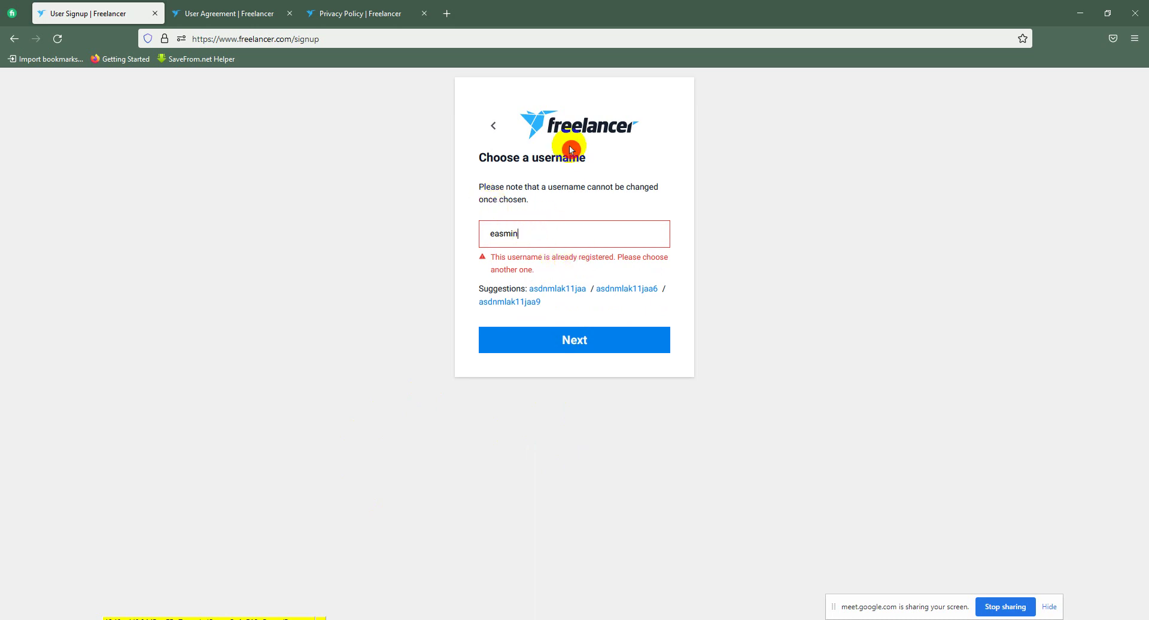
left_click(529, 232)
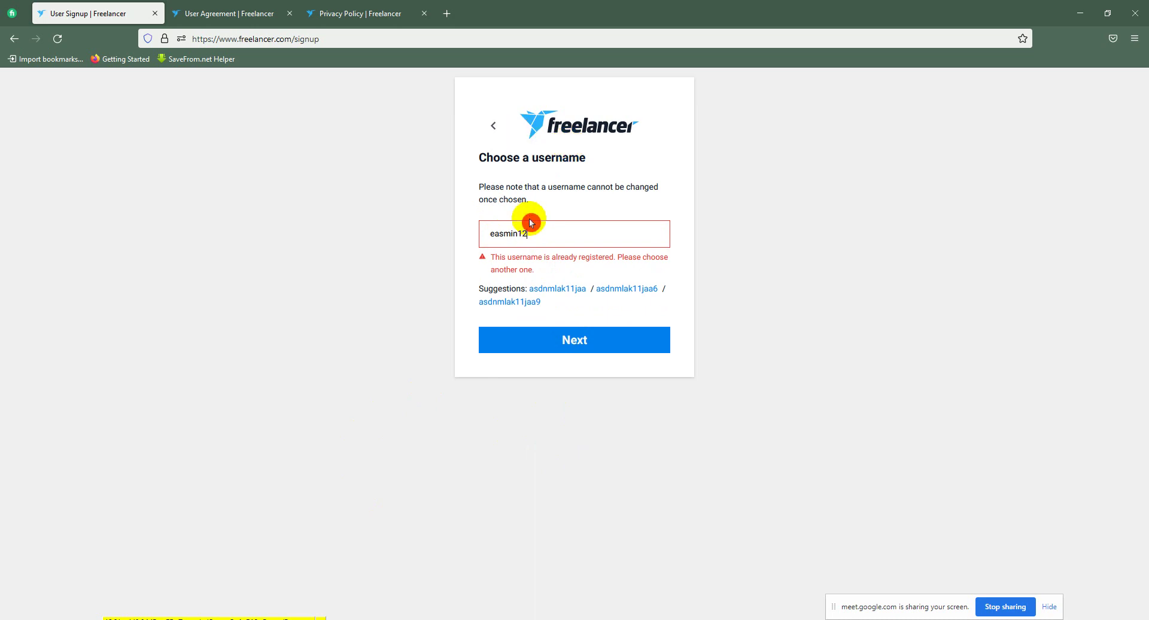
left_click_drag(519, 234, 553, 228)
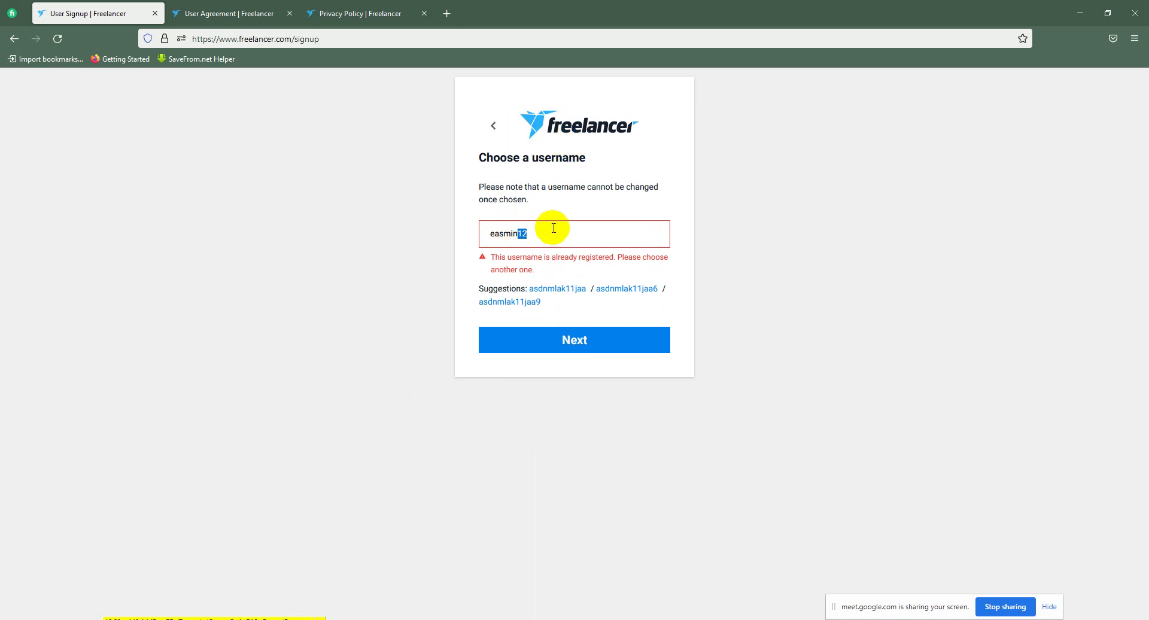
key("BackSpace")
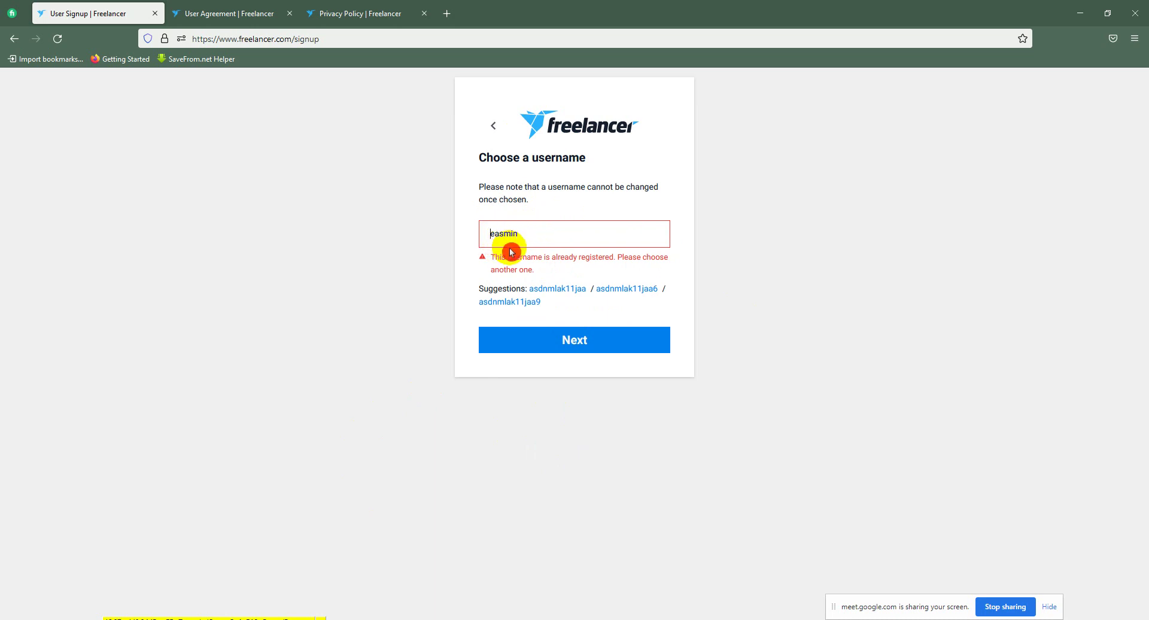
left_click(535, 243)
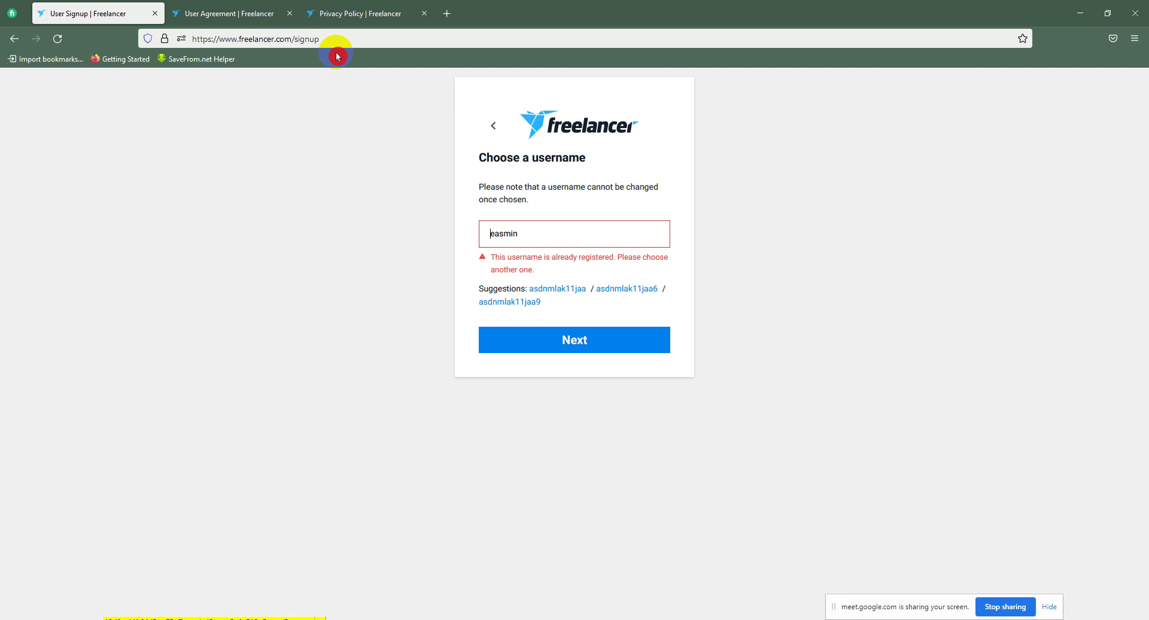
Step: Append 14785 to the username and submit it with Next
left_click(526, 235)
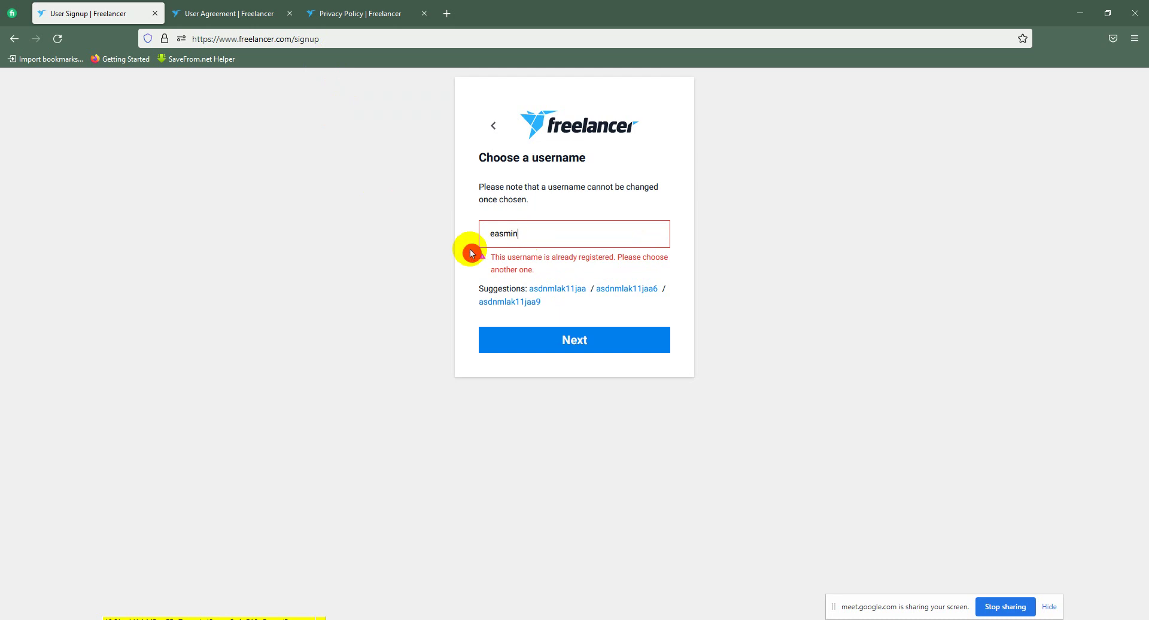
type("14785")
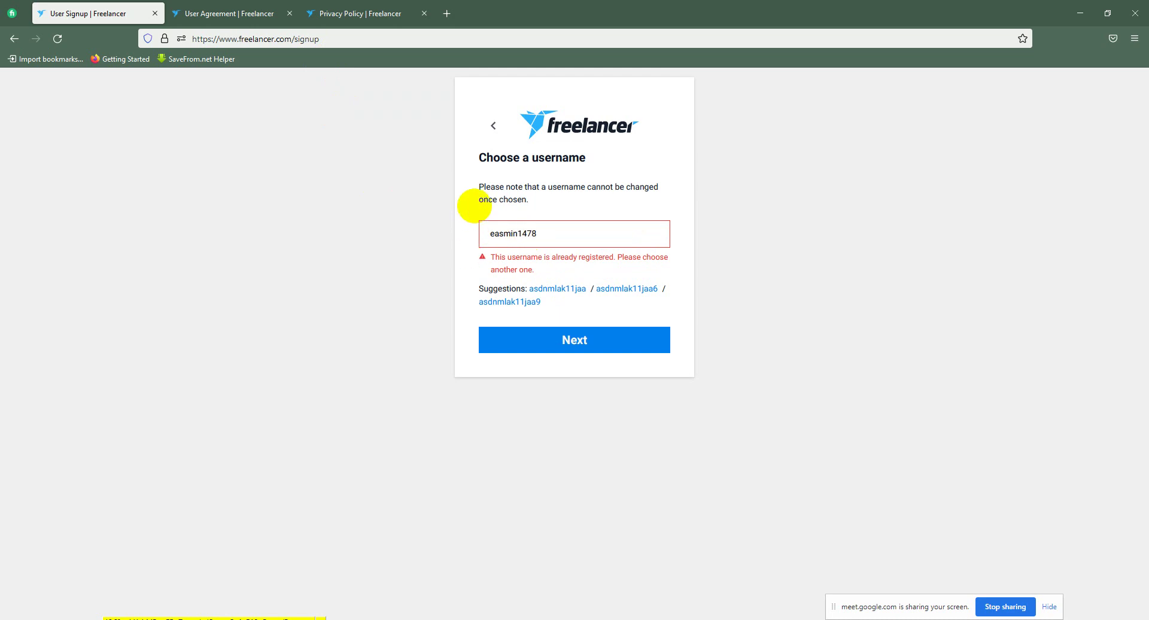
left_click(597, 338)
left_click(555, 339)
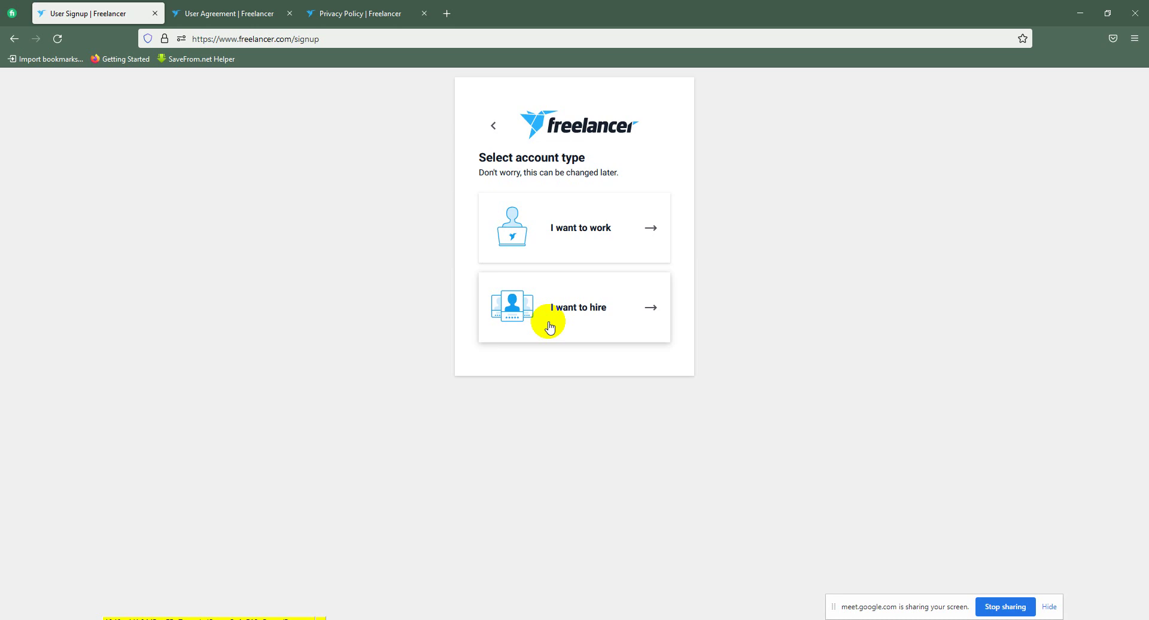
left_click(549, 326)
Step: Admit the waiting participant into the Google Meet call, then Alt+Tab back to Firefox
mouse_move(457, 616)
left_click(408, 585)
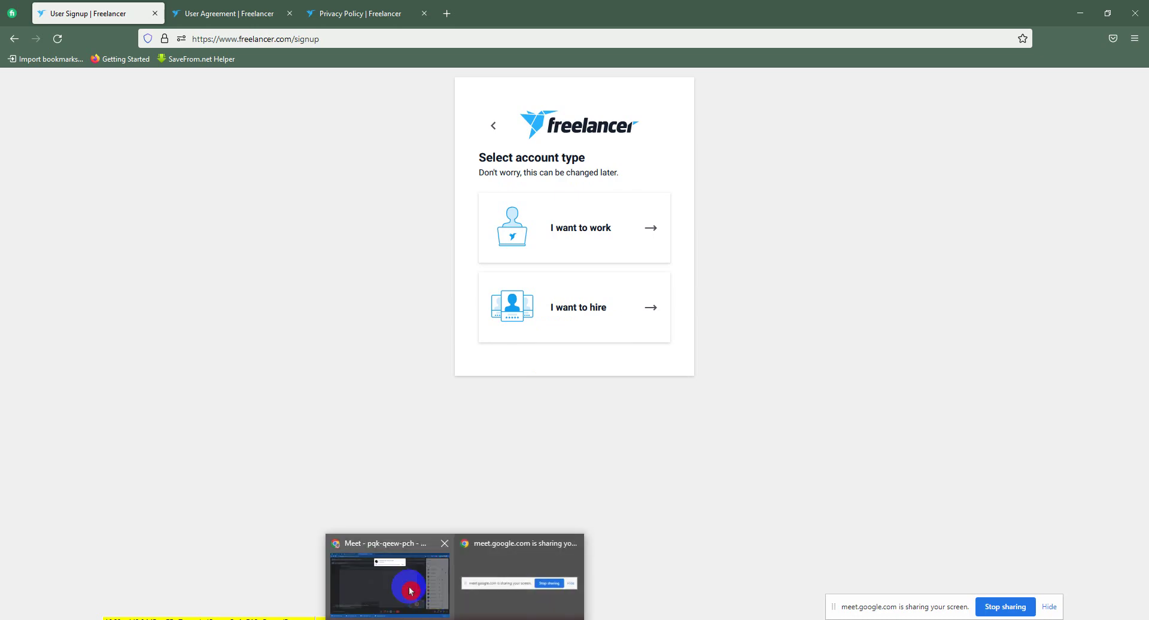
left_click(695, 111)
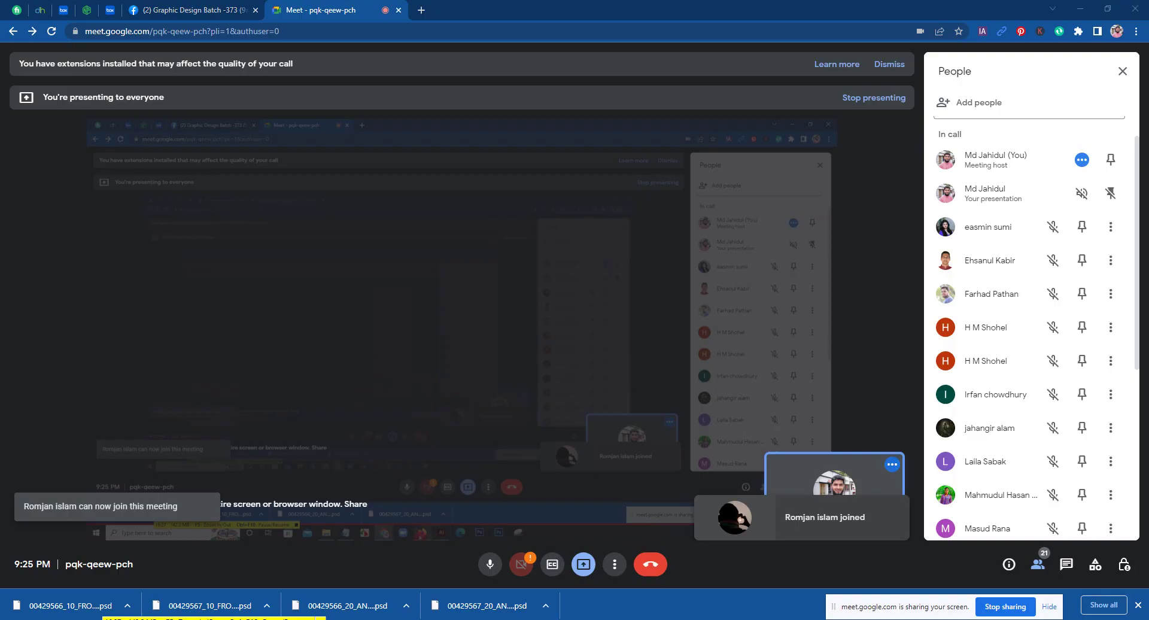
key("alt+Tab")
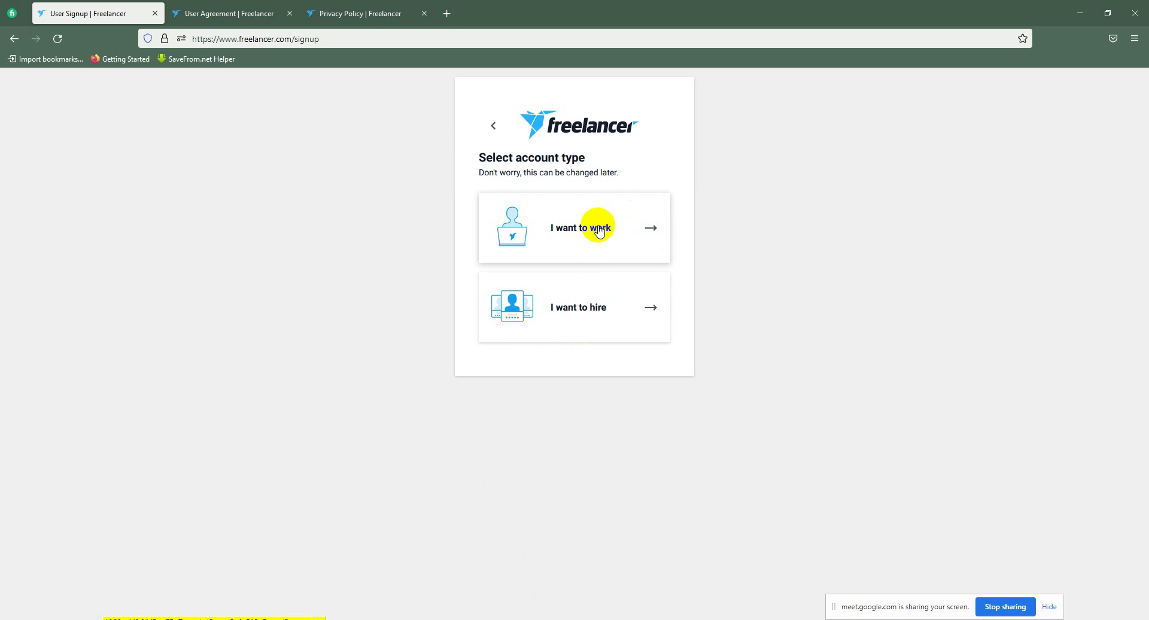
Step: Choose the 'I want to work' account type
left_click(598, 229)
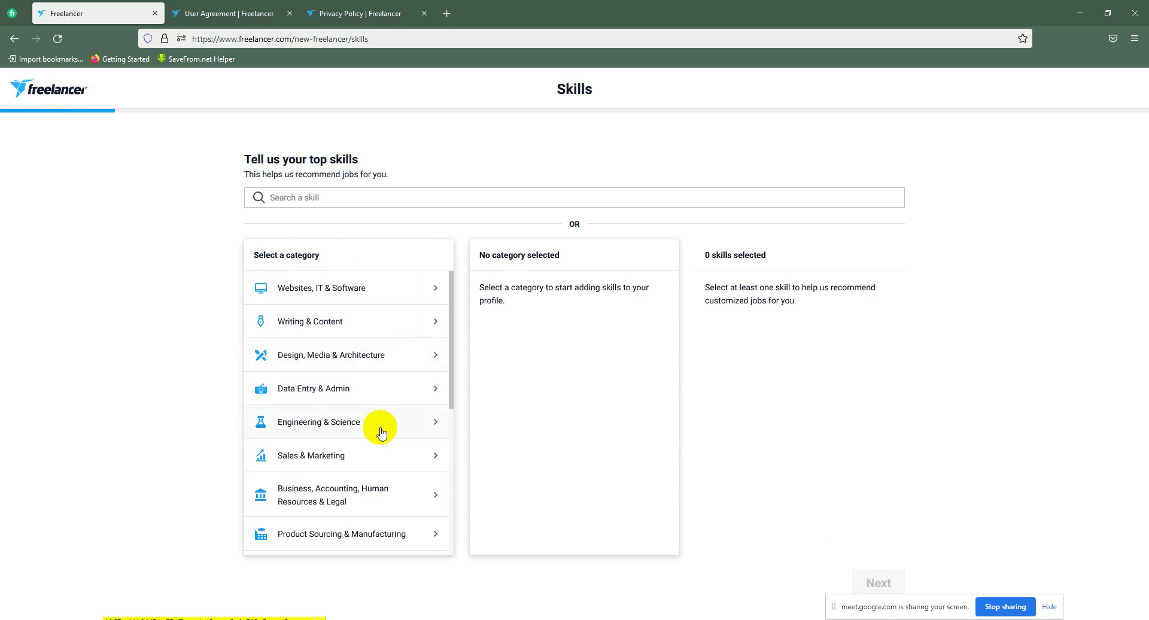
Step: In Design, Media & Architecture, add Graphic Design, Photoshop and Illustrator, removing the accidental Website Design
left_click(316, 368)
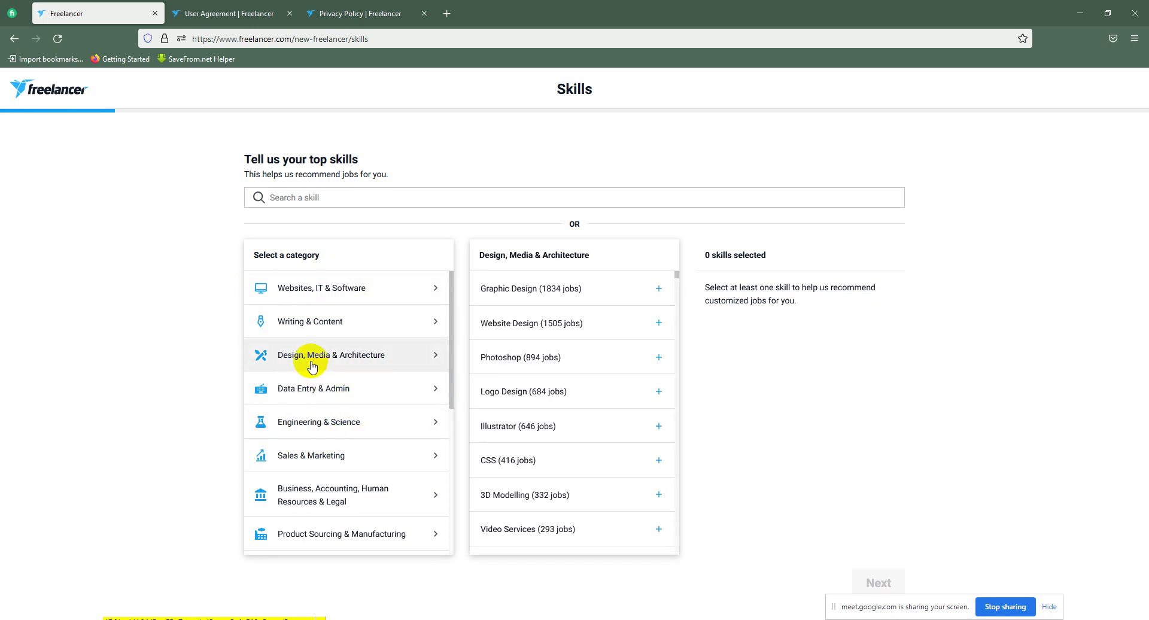
left_click(563, 288)
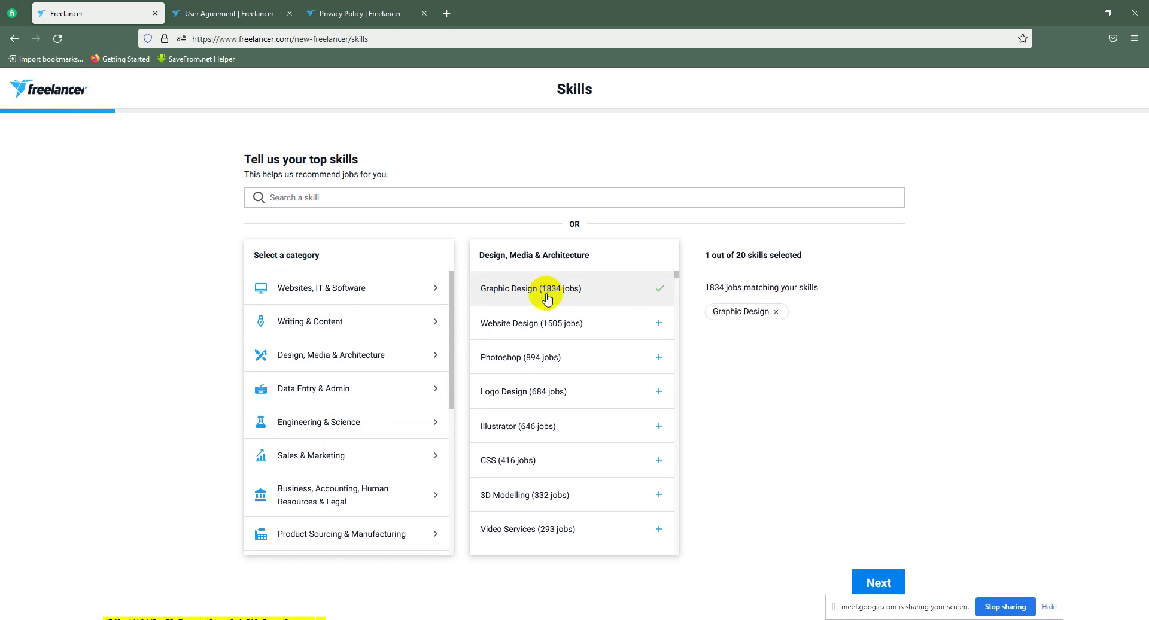
left_click(545, 328)
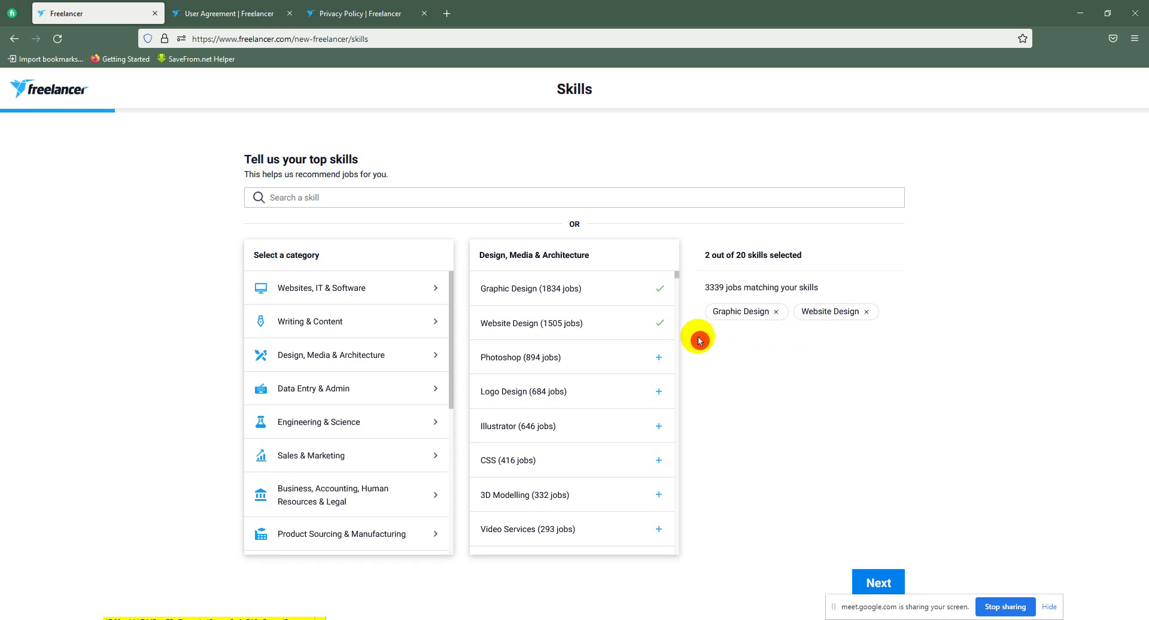
left_click(865, 311)
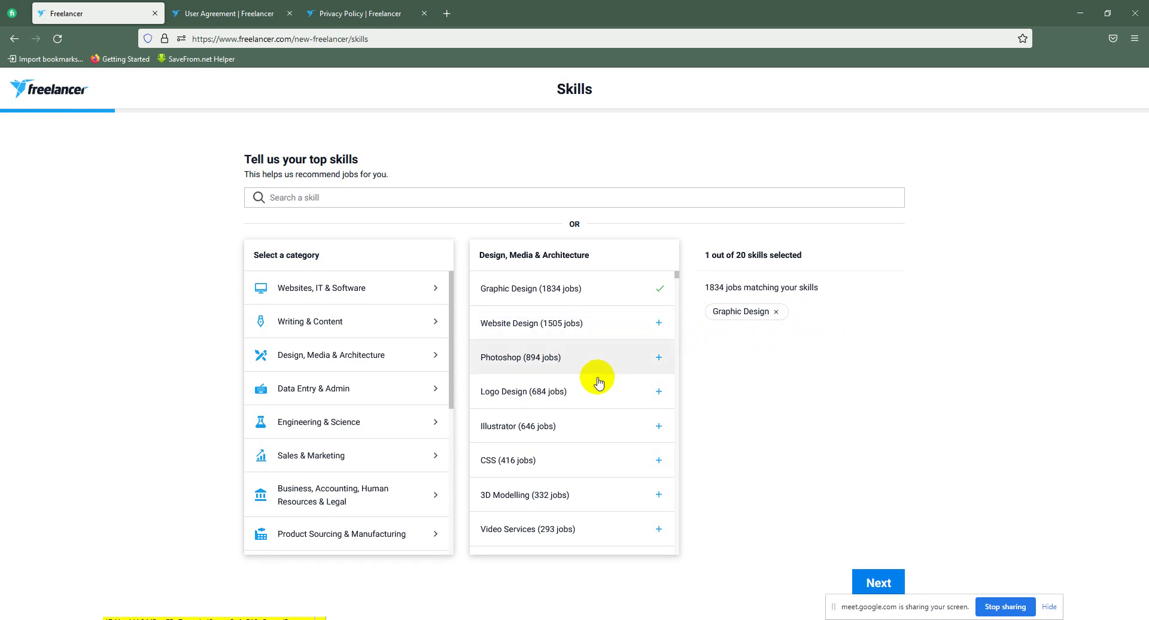
left_click(659, 357)
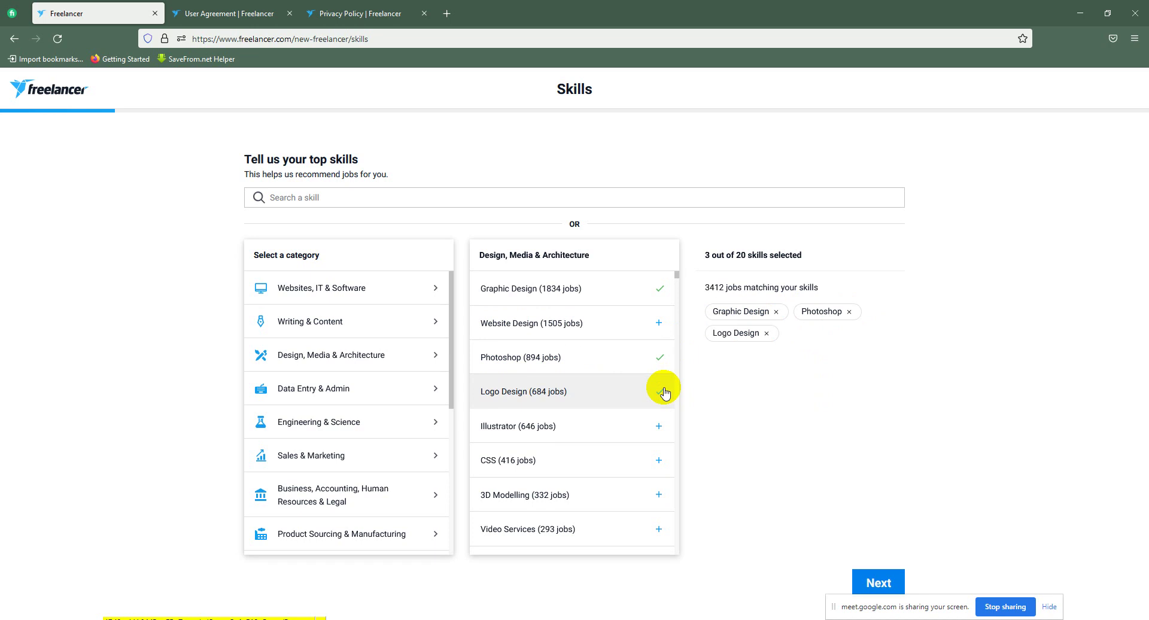
scroll(661, 385, "down", 2)
left_click(659, 362)
Step: Add Photo Editing, Social Media Post Design and Poster Design from further down the Design list
scroll(652, 377, "down", 4)
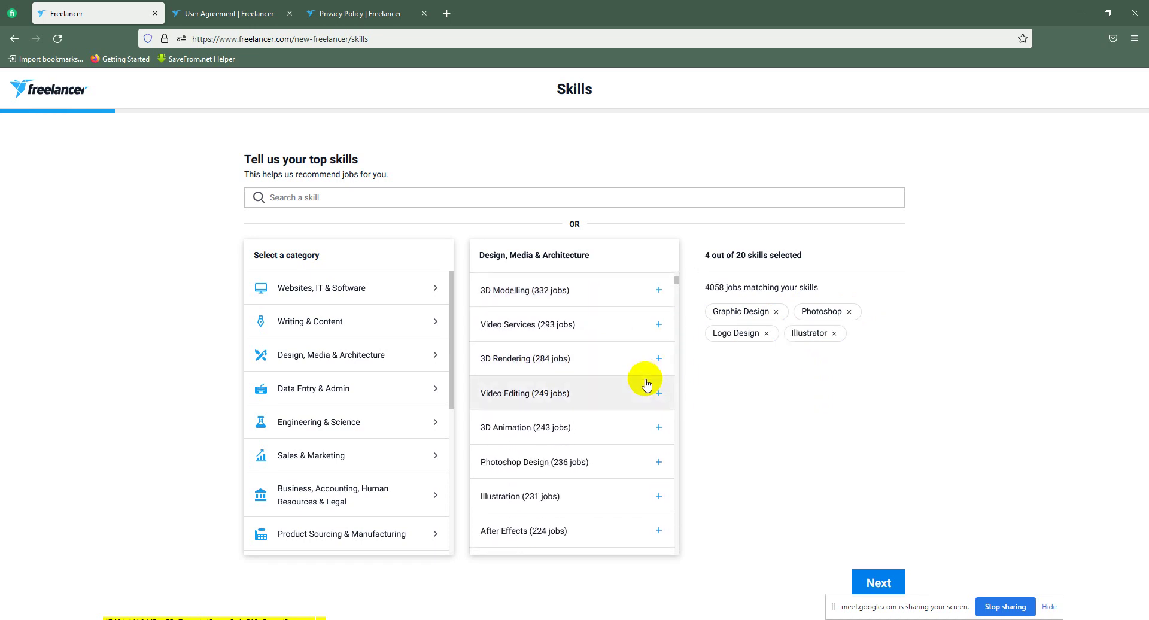
scroll(646, 385, "down", 2)
scroll(658, 413, "down", 4)
scroll(653, 422, "down", 4)
scroll(652, 413, "down", 6)
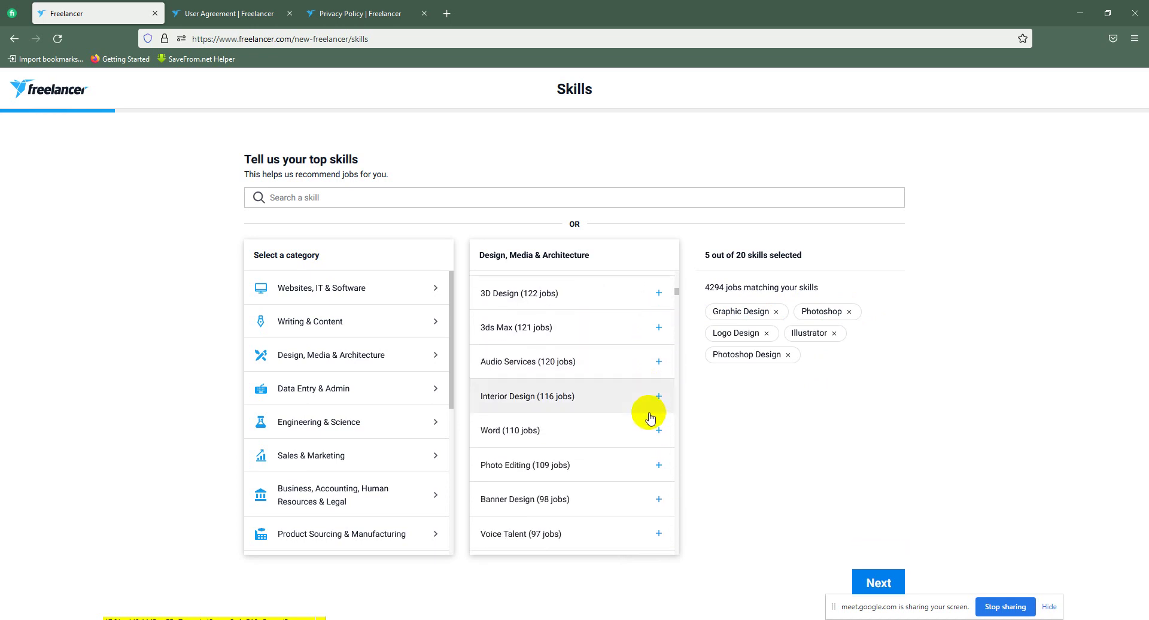
left_click(659, 331)
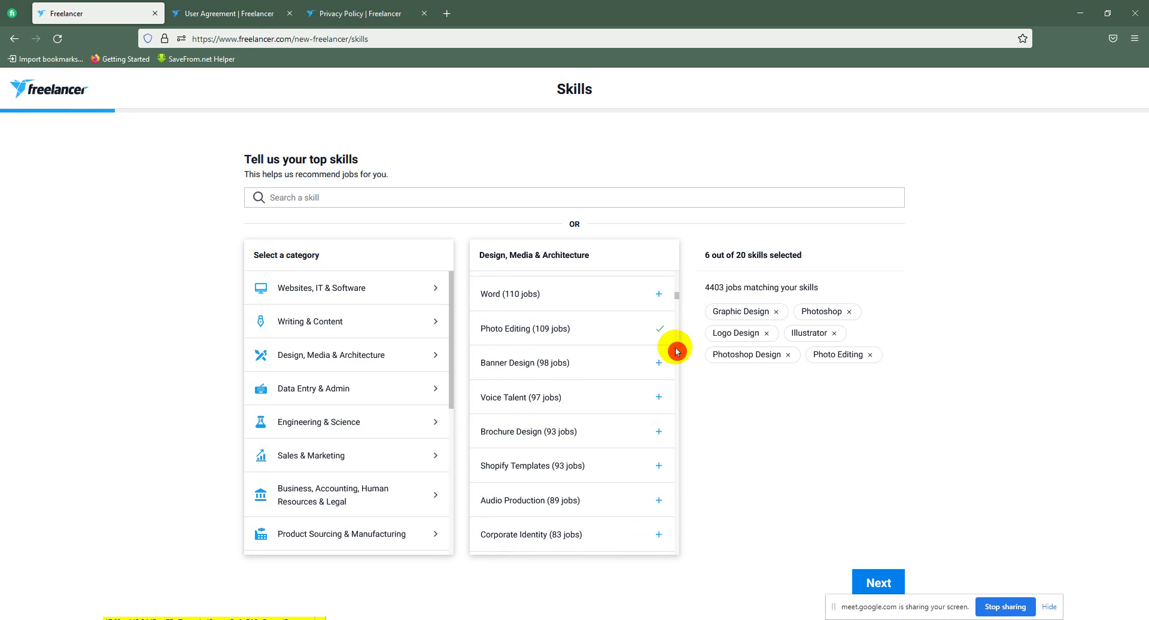
scroll(634, 386, "down", 6)
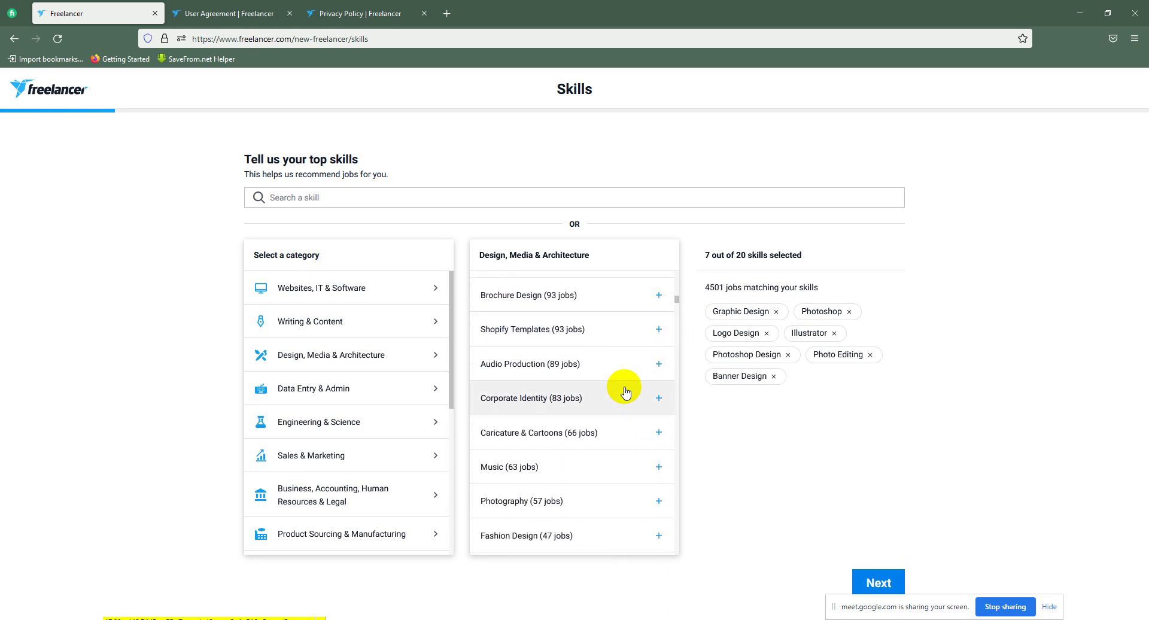
scroll(632, 413, "down", 6)
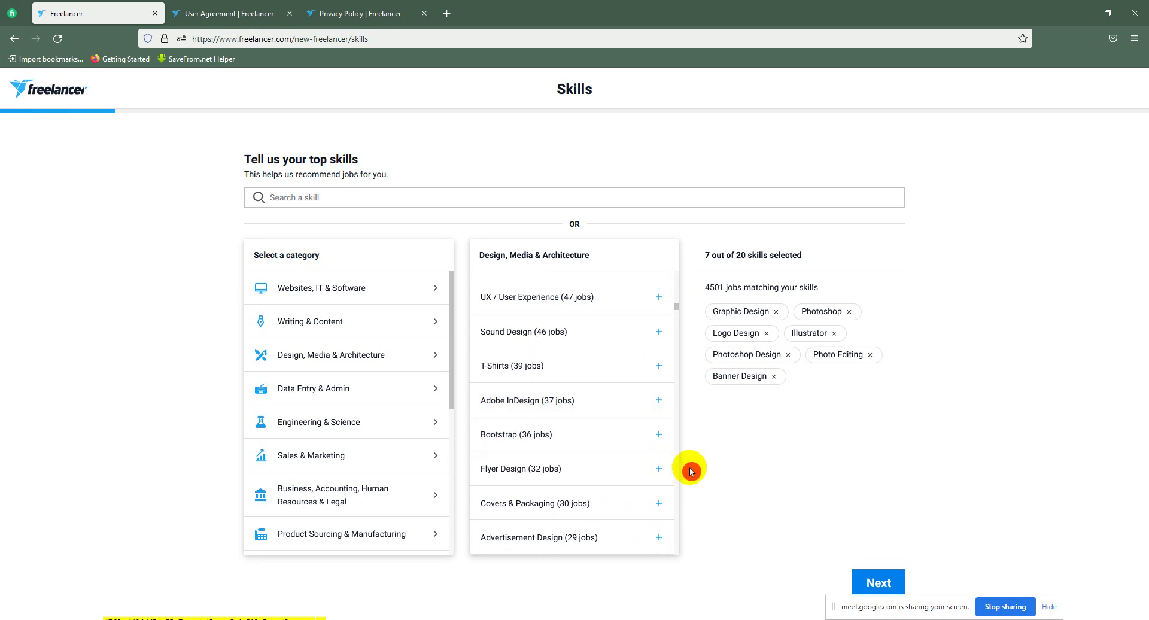
scroll(649, 445, "down", 4)
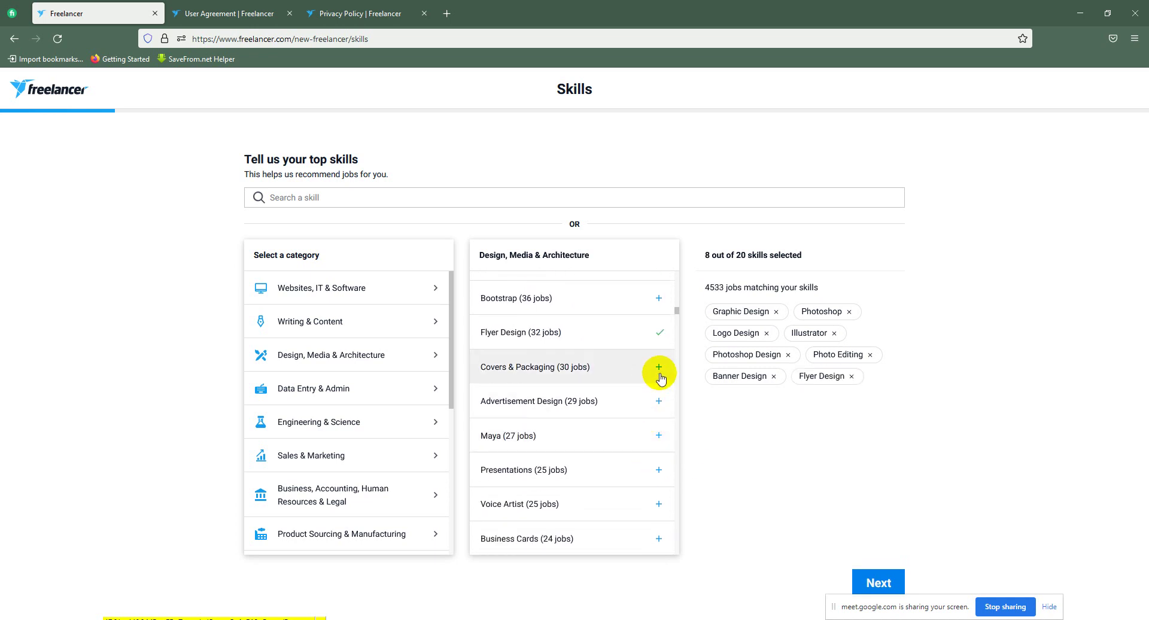
scroll(662, 384, "down", 4)
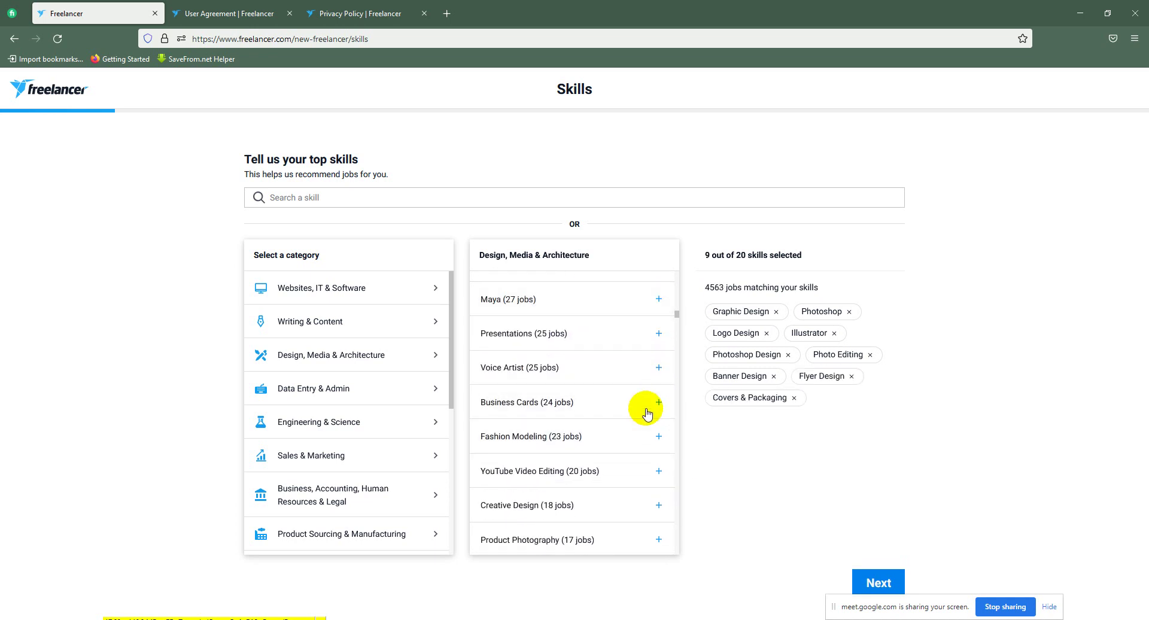
scroll(648, 442, "down", 6)
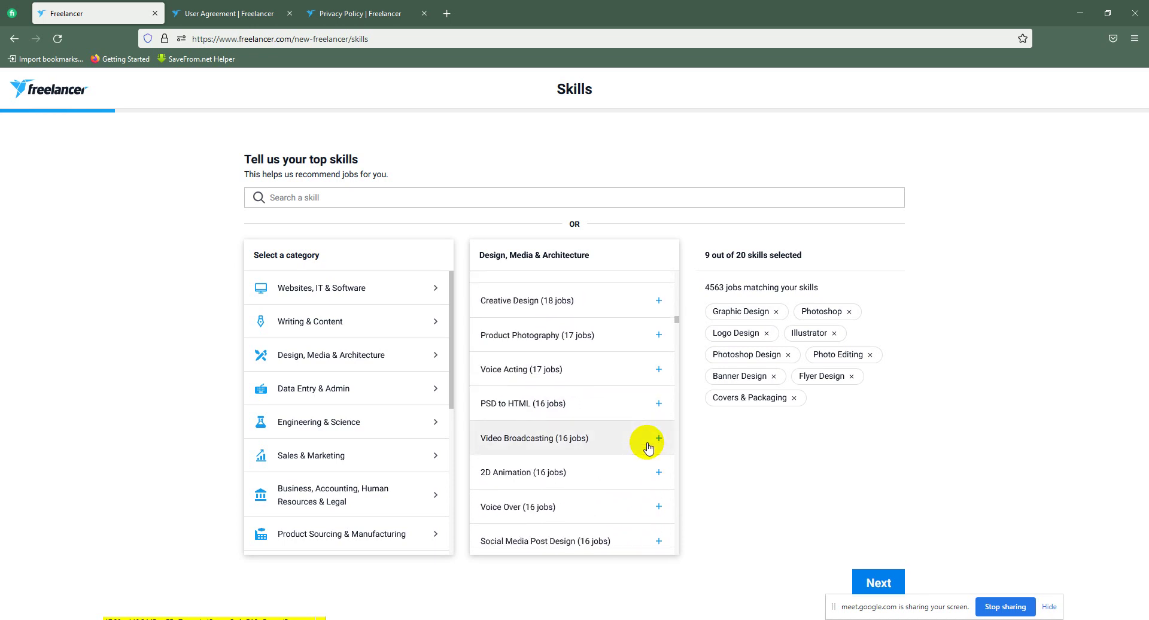
scroll(649, 388, "up", 2)
scroll(646, 473, "down", 4)
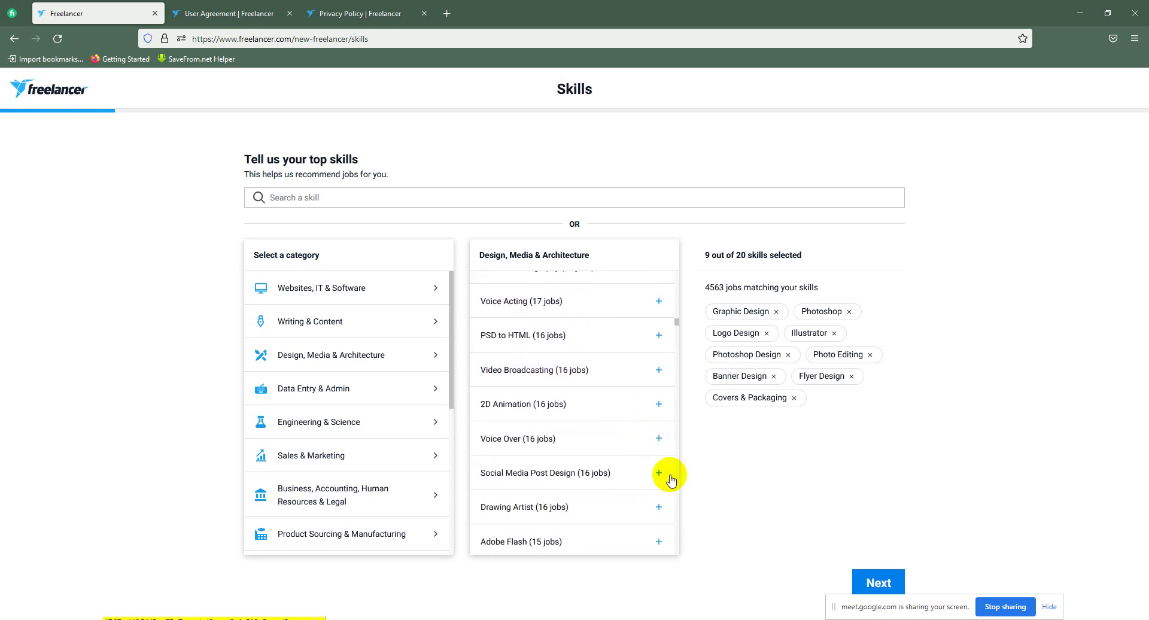
left_click(657, 474)
scroll(654, 473, "down", 4)
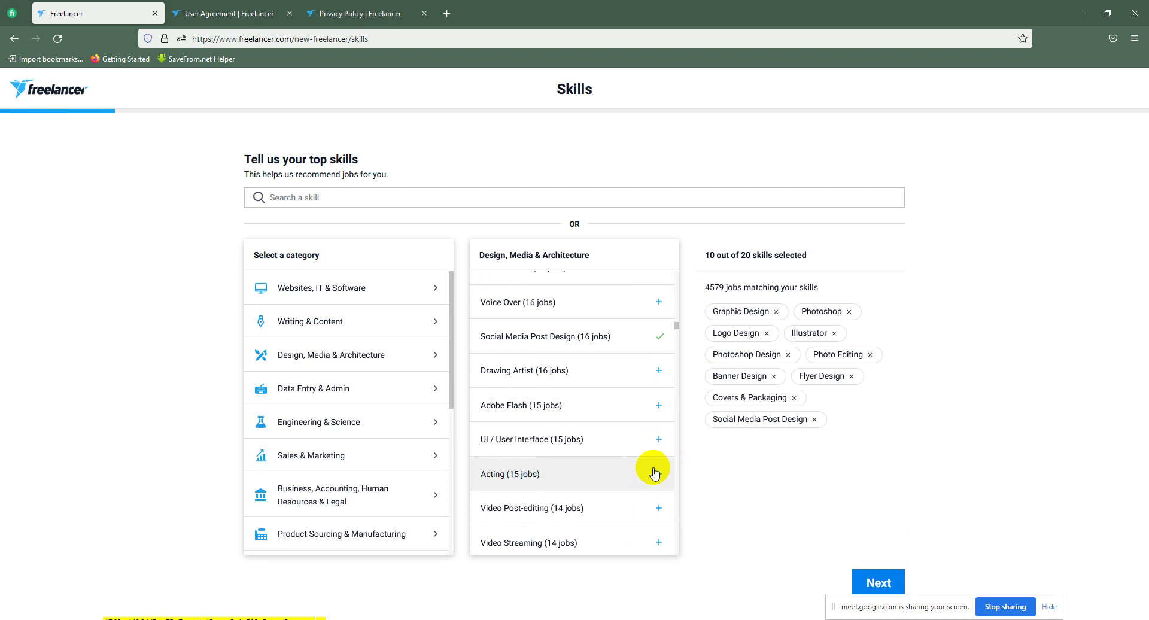
scroll(655, 474, "down", 4)
left_click(649, 472)
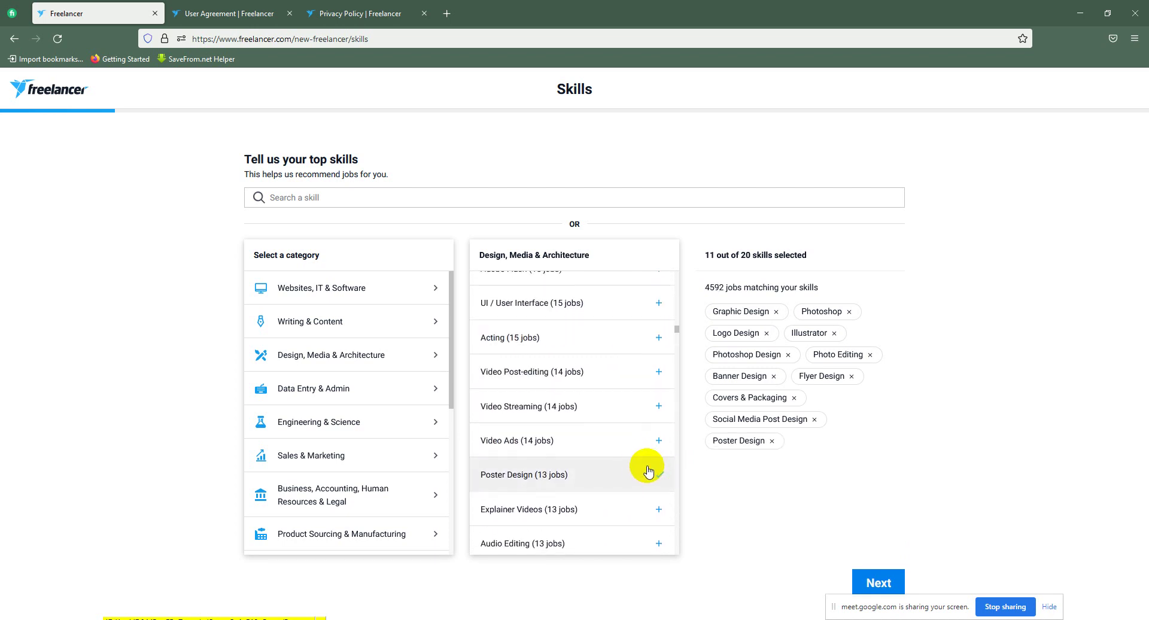
scroll(649, 473, "down", 6)
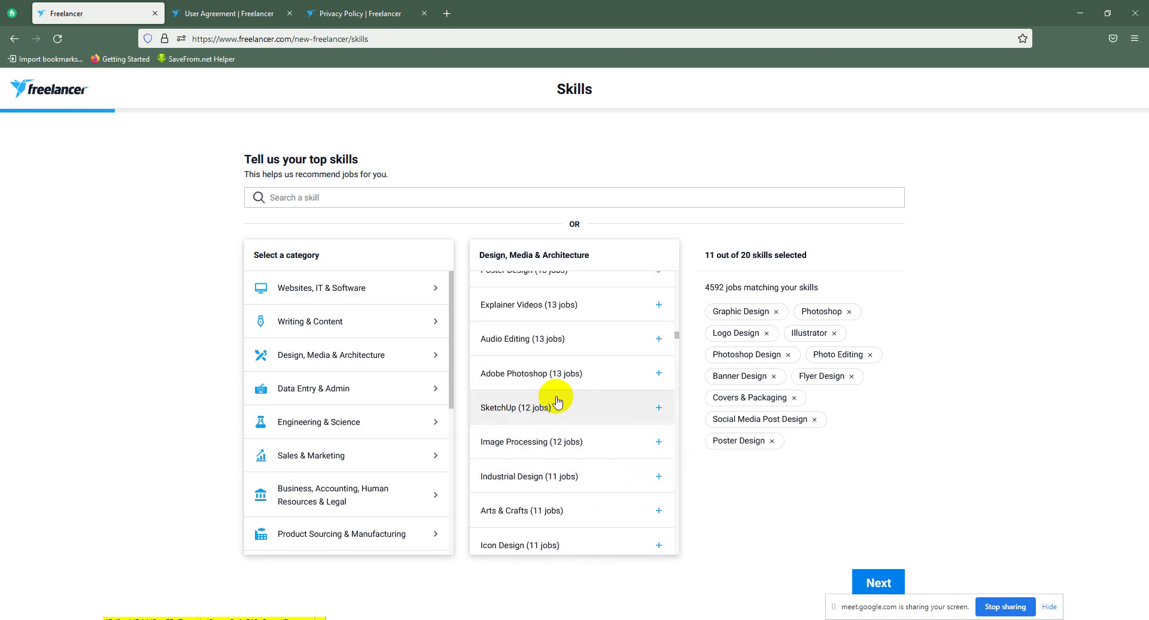
scroll(664, 472, "down", 2)
scroll(643, 472, "down", 4)
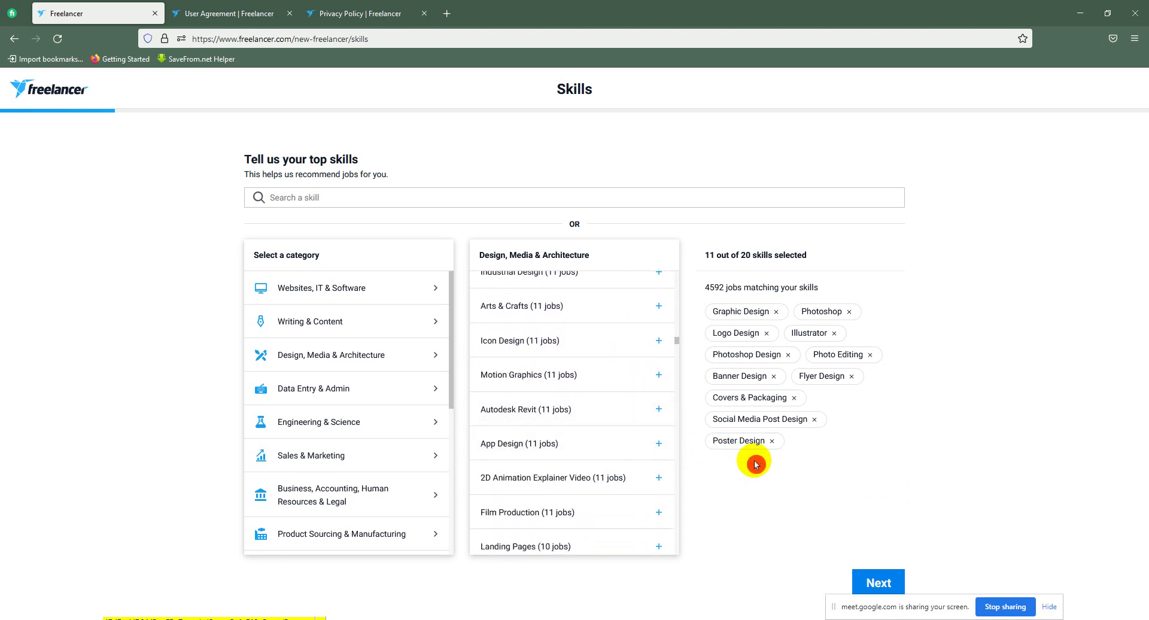
scroll(593, 465, "down", 4)
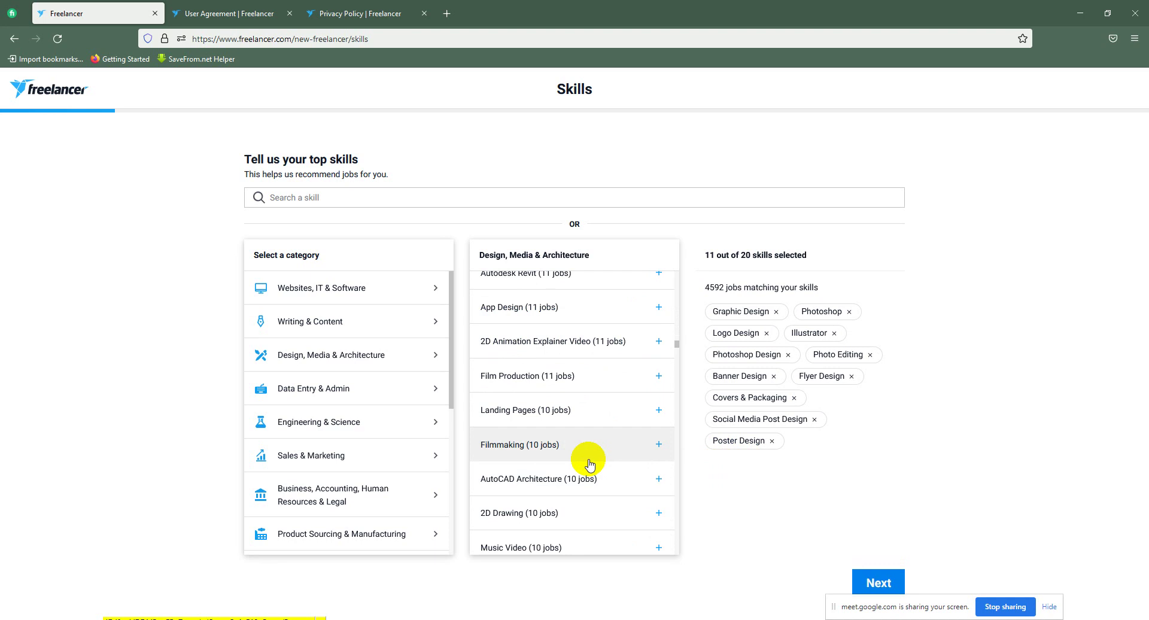
scroll(610, 467, "down", 2)
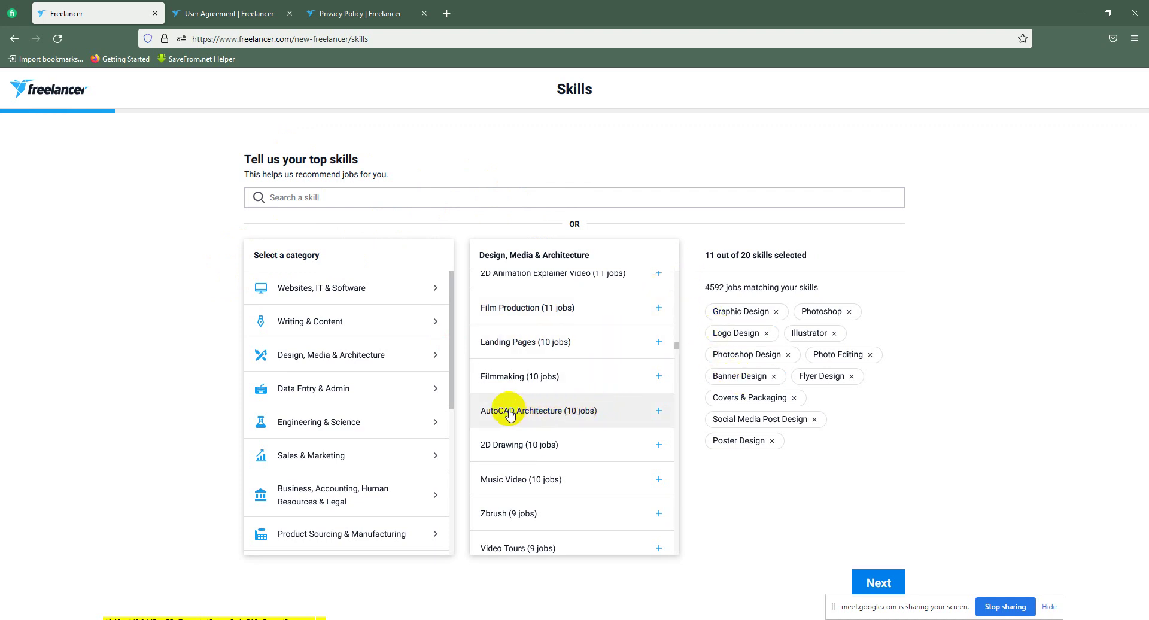
Step: Add Data Entry, Data Processing, PHP, HTML and JavaScript from their categories
left_click(415, 400)
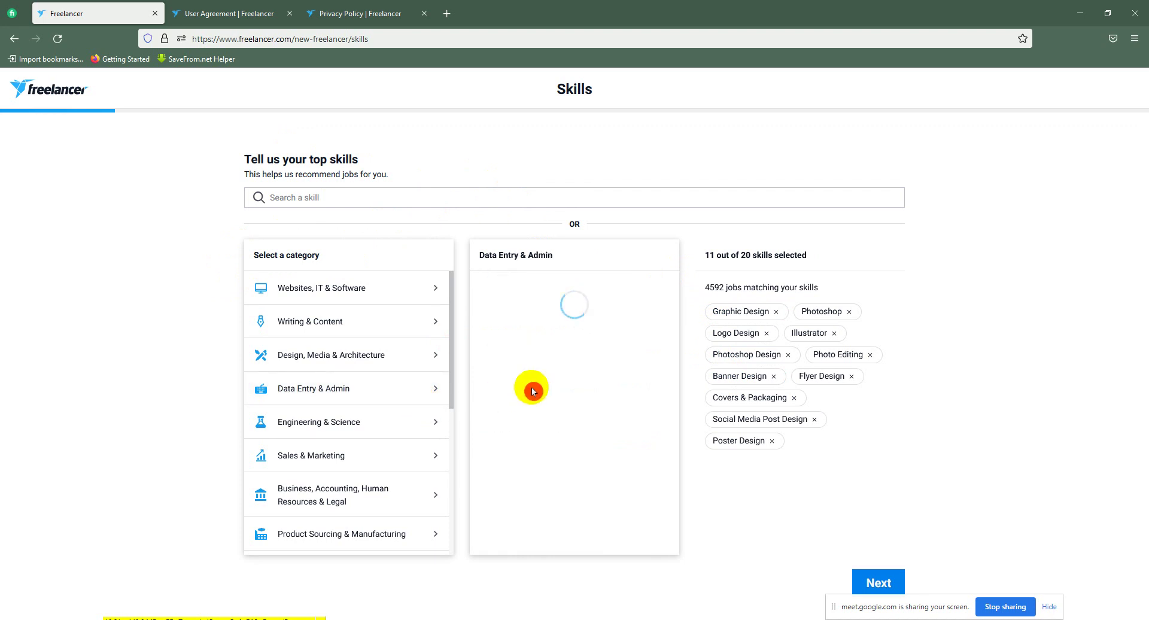
left_click(538, 286)
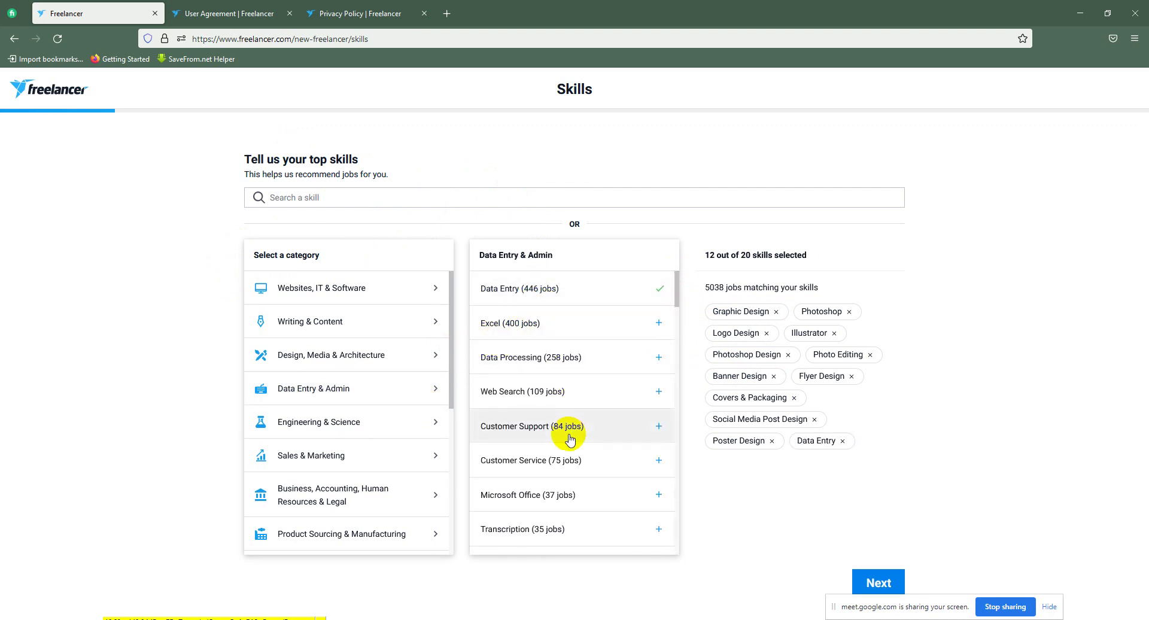
left_click(502, 366)
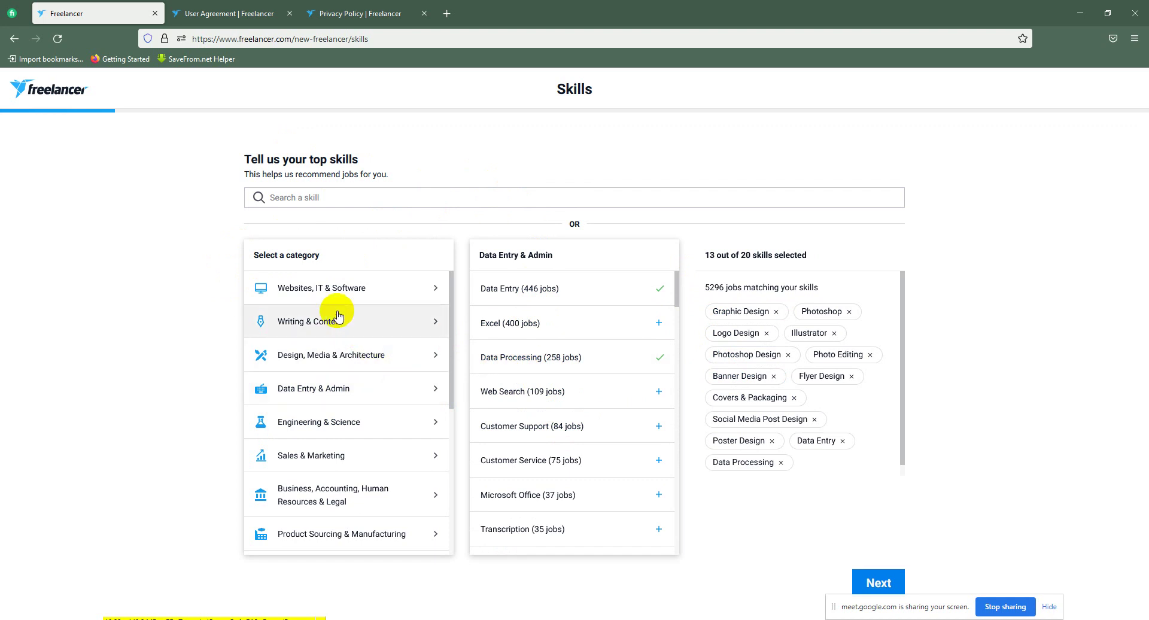
left_click(328, 288)
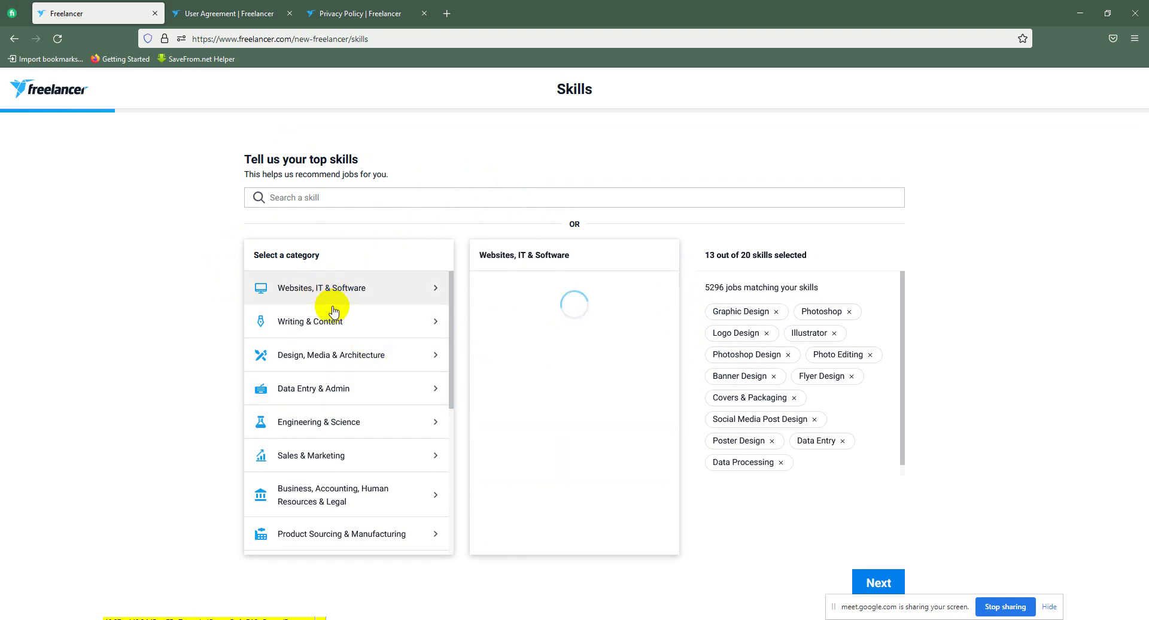
left_click(508, 288)
left_click(510, 323)
left_click(518, 362)
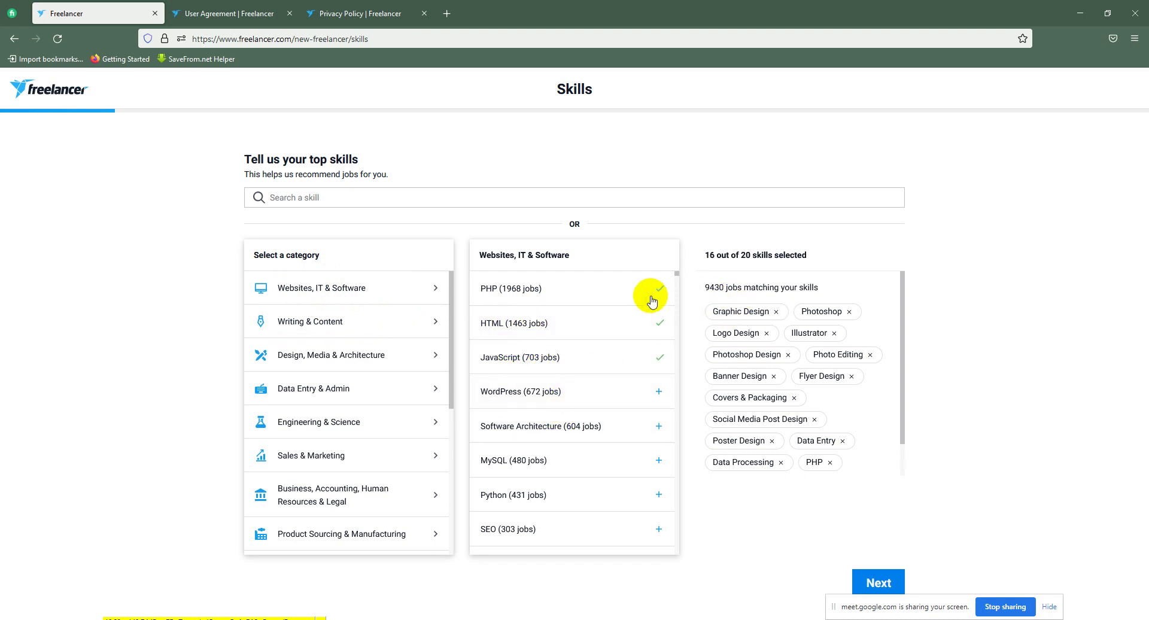
Step: Remove the Data Processing, HTML, PHP, Data Entry and JavaScript chips again
left_click(822, 430)
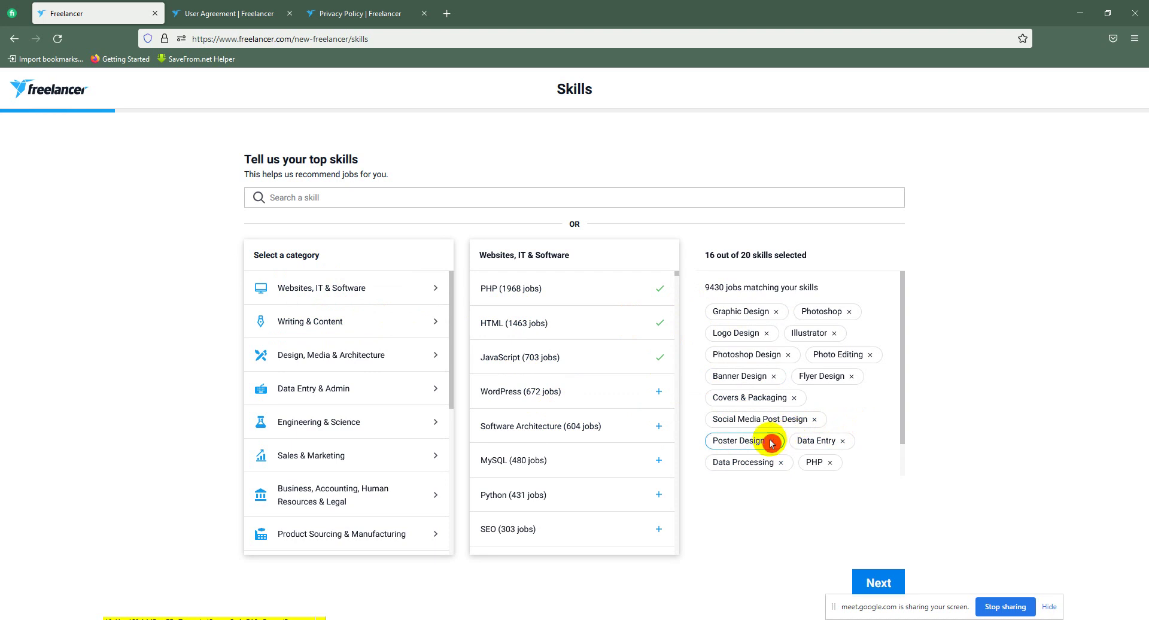
left_click(786, 468)
scroll(805, 454, "down", 1)
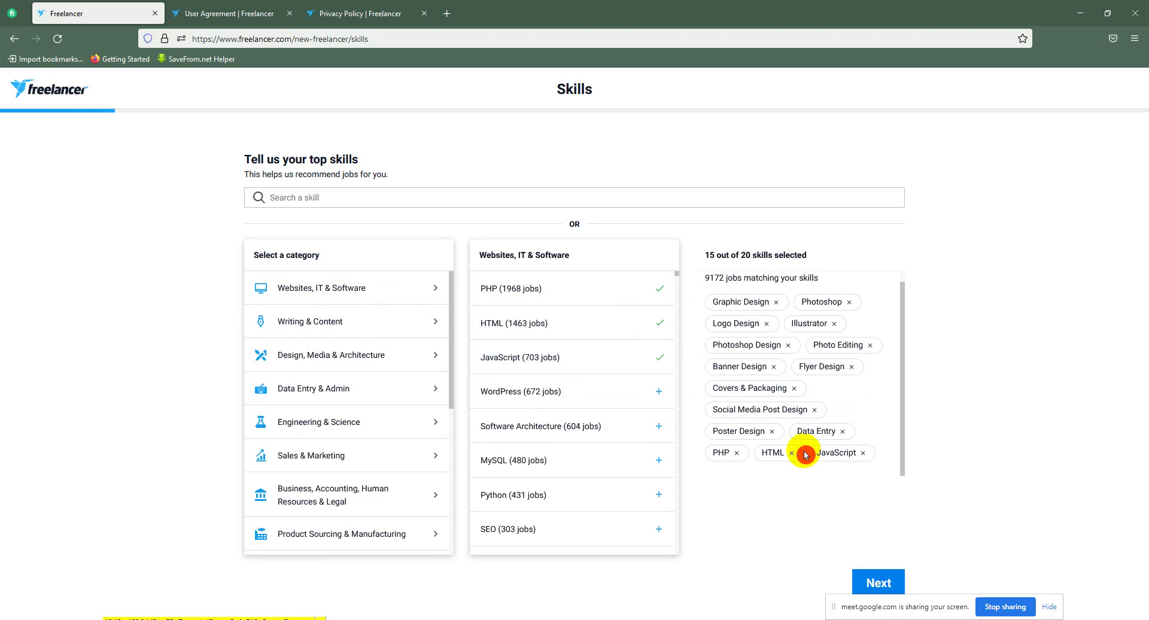
left_click(792, 453)
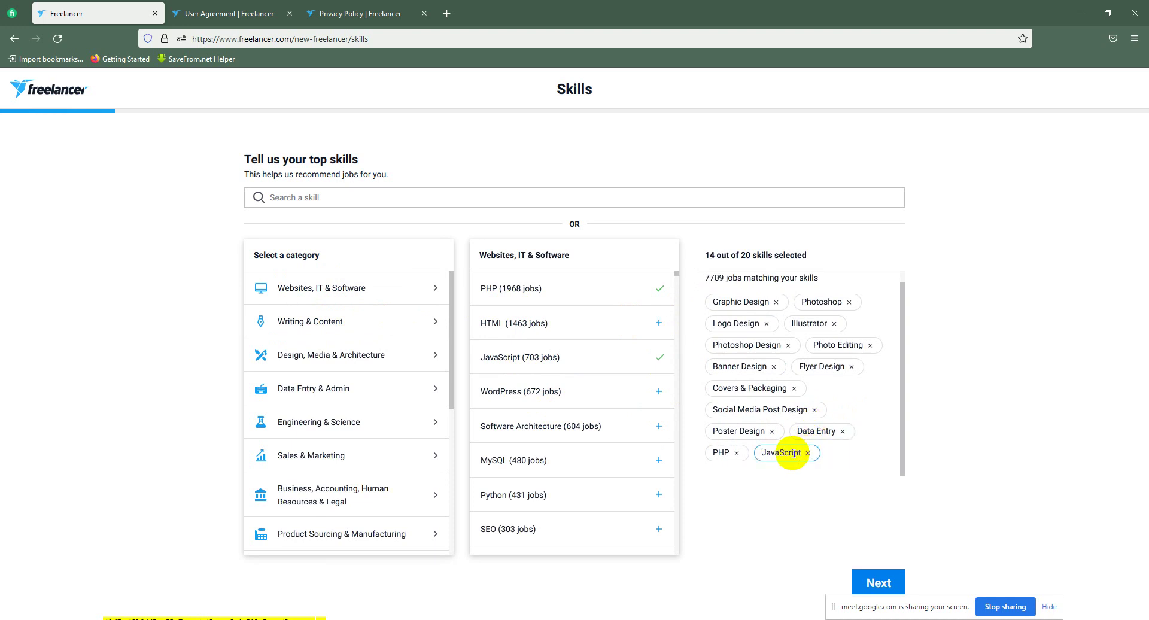
left_click(737, 454)
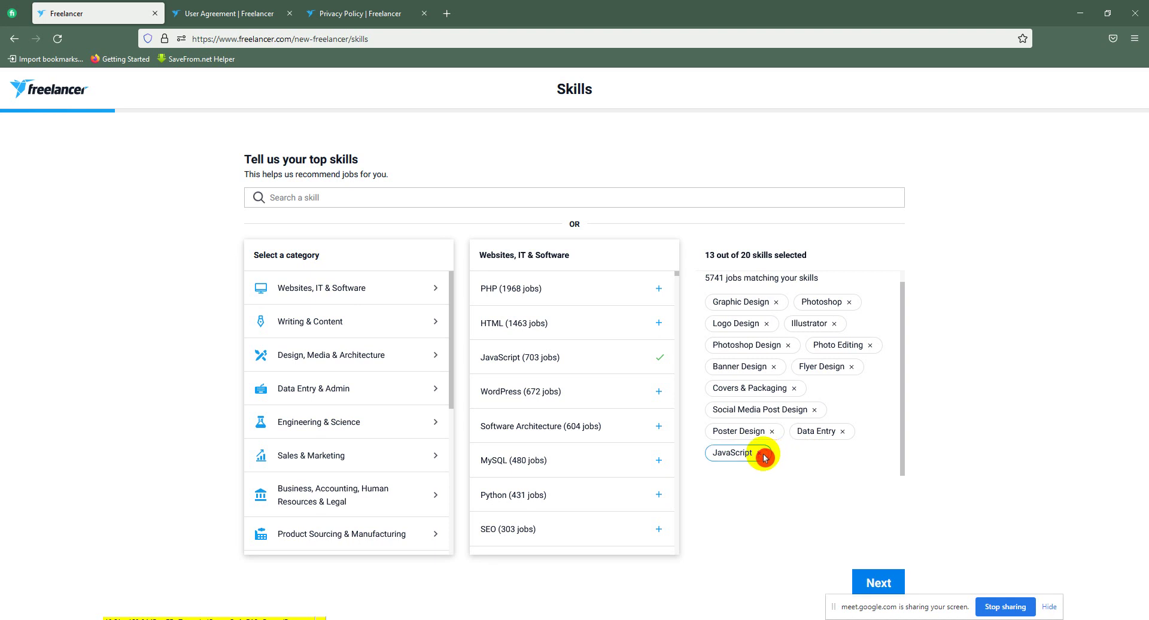
left_click(842, 431)
left_click(844, 444)
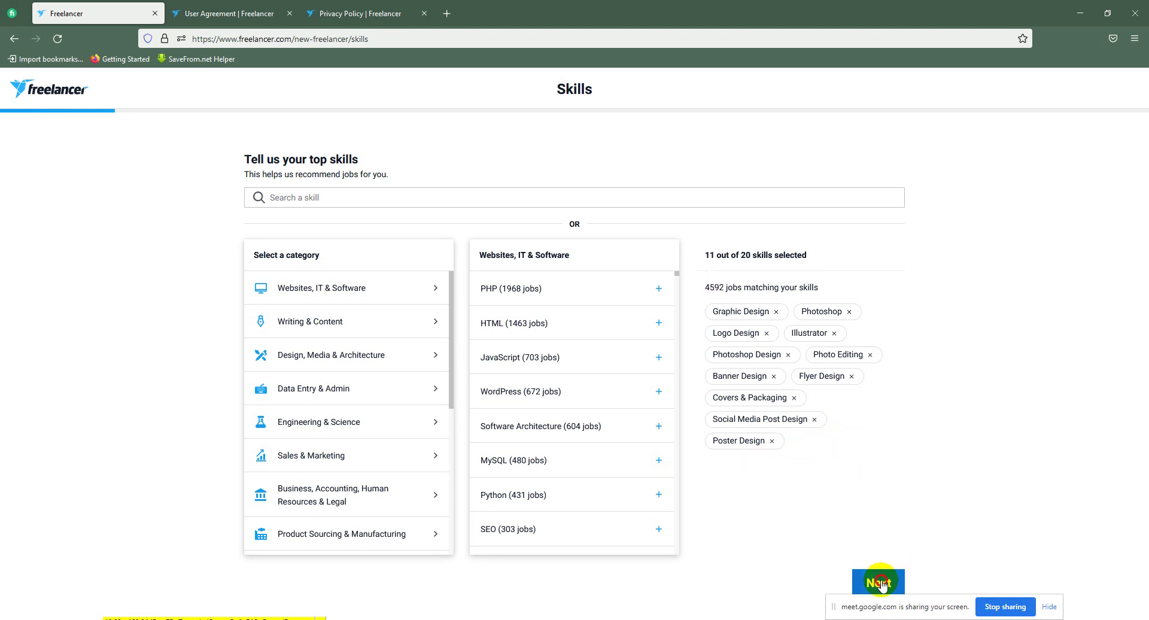
Step: Continue to Linked accounts, then close the Facebook login popup without linking
left_click(858, 579)
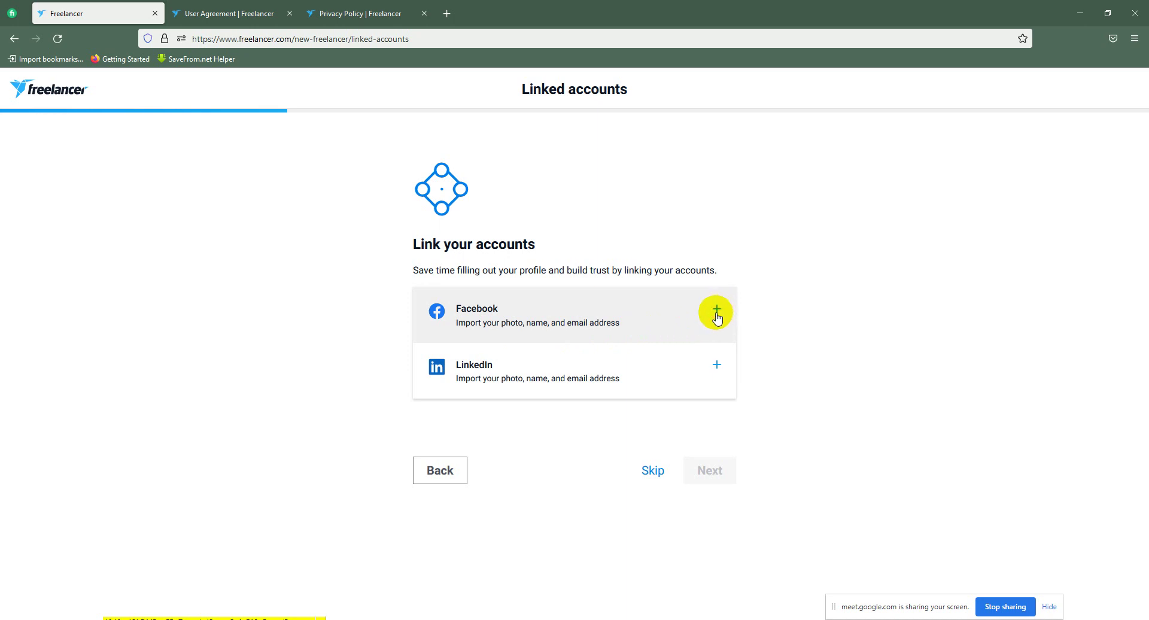
left_click(717, 315)
left_click_drag(896, 95, 775, 106)
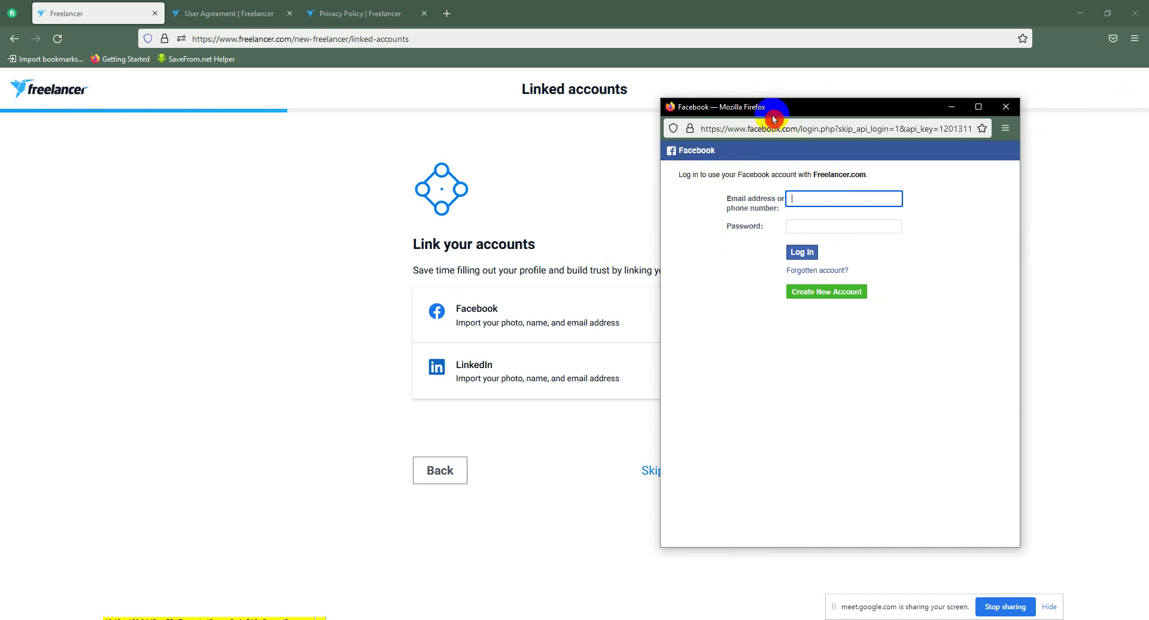
left_click_drag(782, 114, 750, 113)
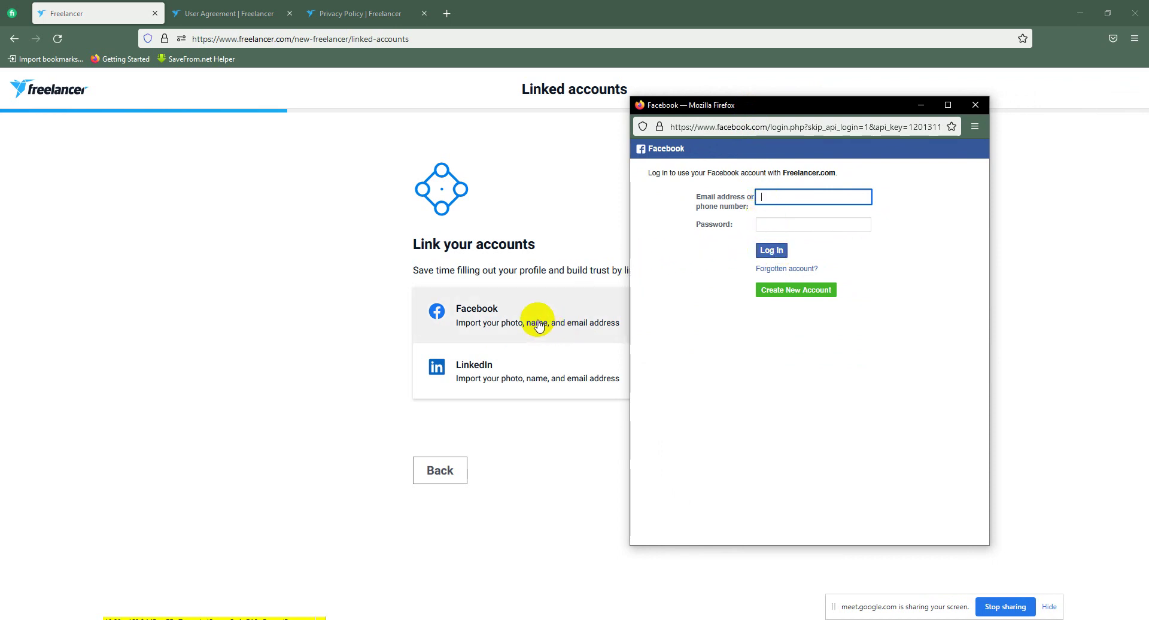
left_click(974, 105)
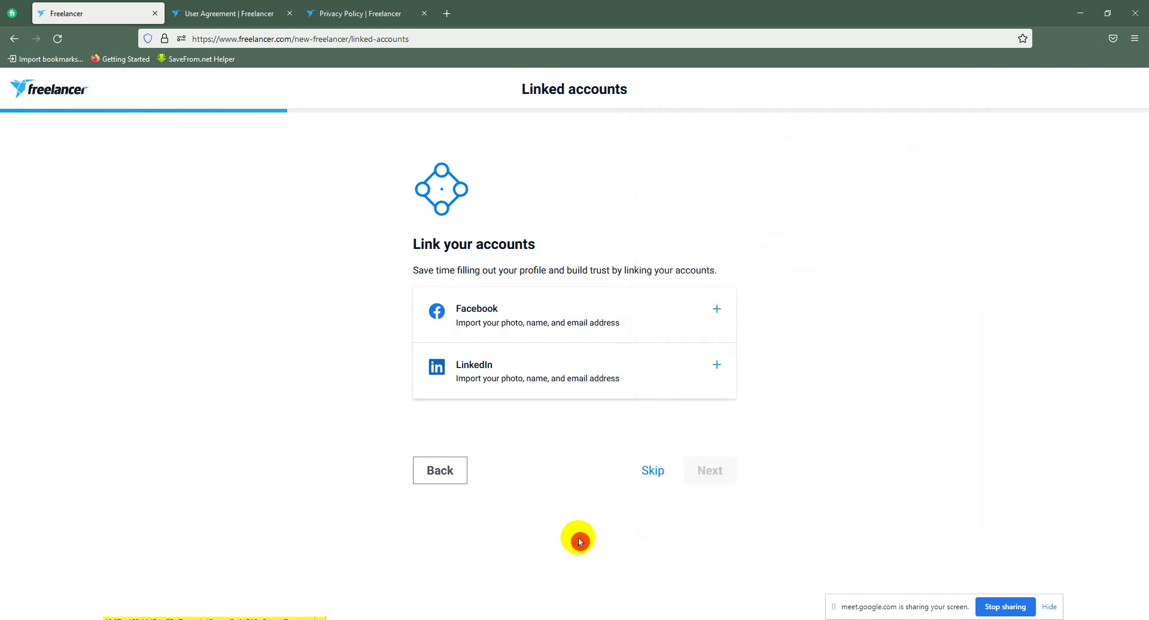
Step: Admit the waiting participant into the Google Meet call, then return to the Freelancer window
mouse_move(445, 616)
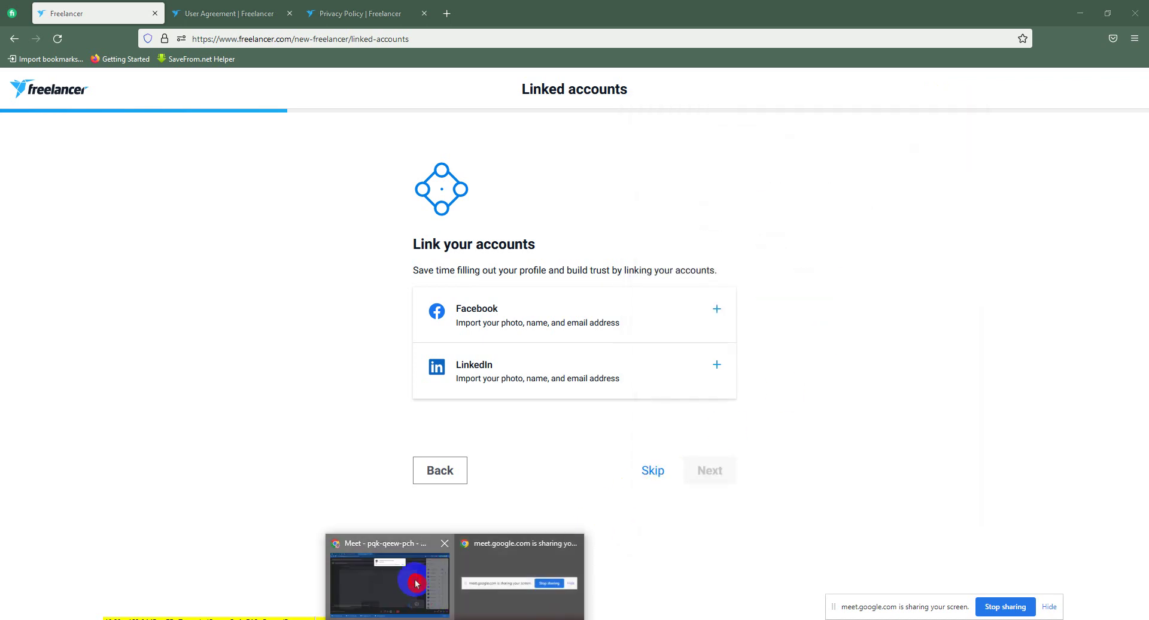
left_click(418, 581)
left_click(698, 120)
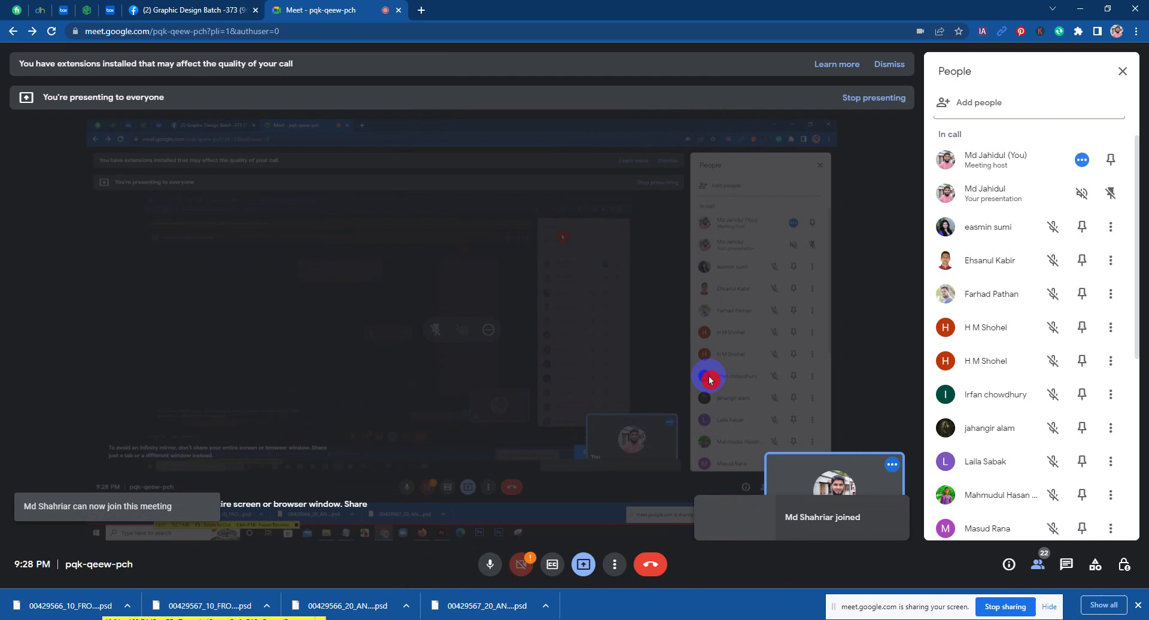
mouse_move(507, 616)
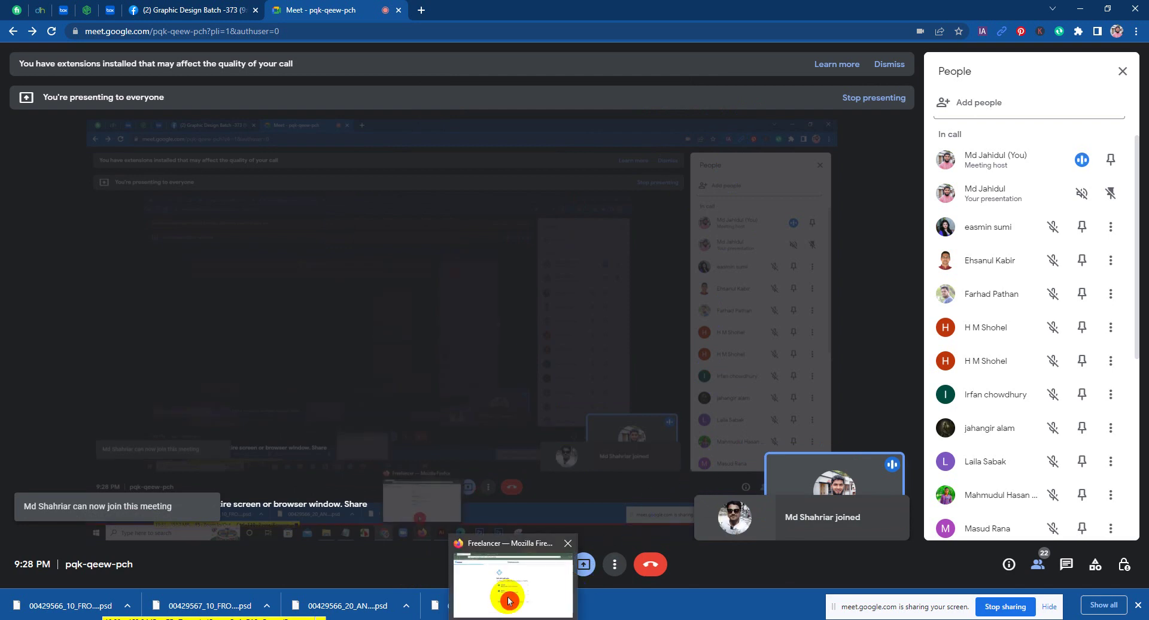
left_click(508, 595)
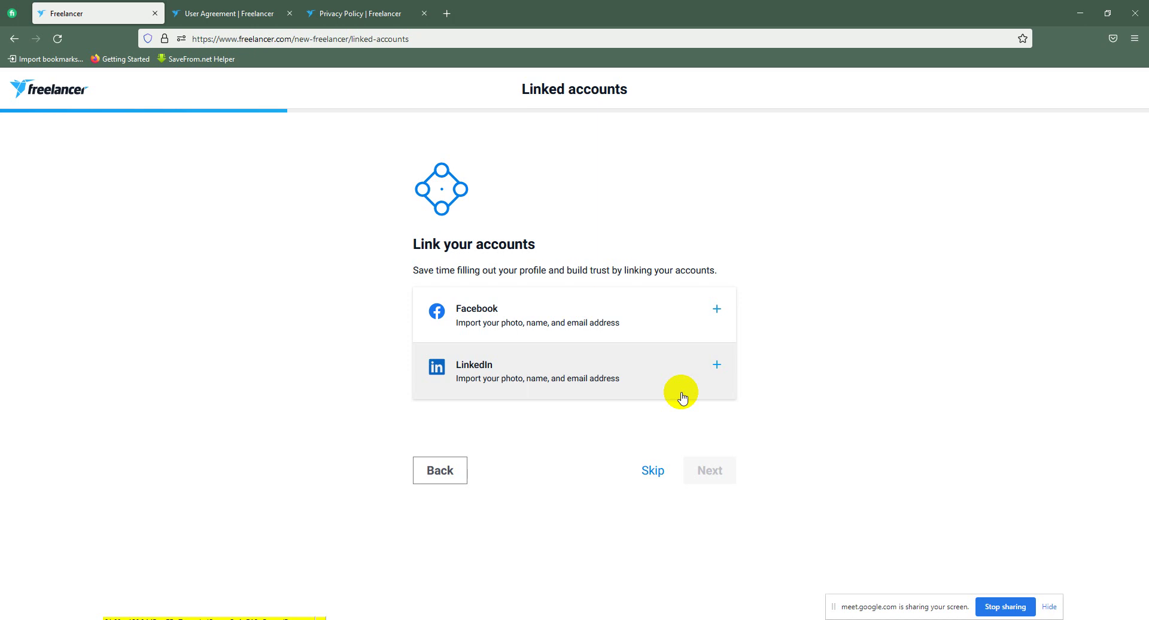
Step: Skip account linking to reach the Profile details first and last name fields
left_click(719, 463)
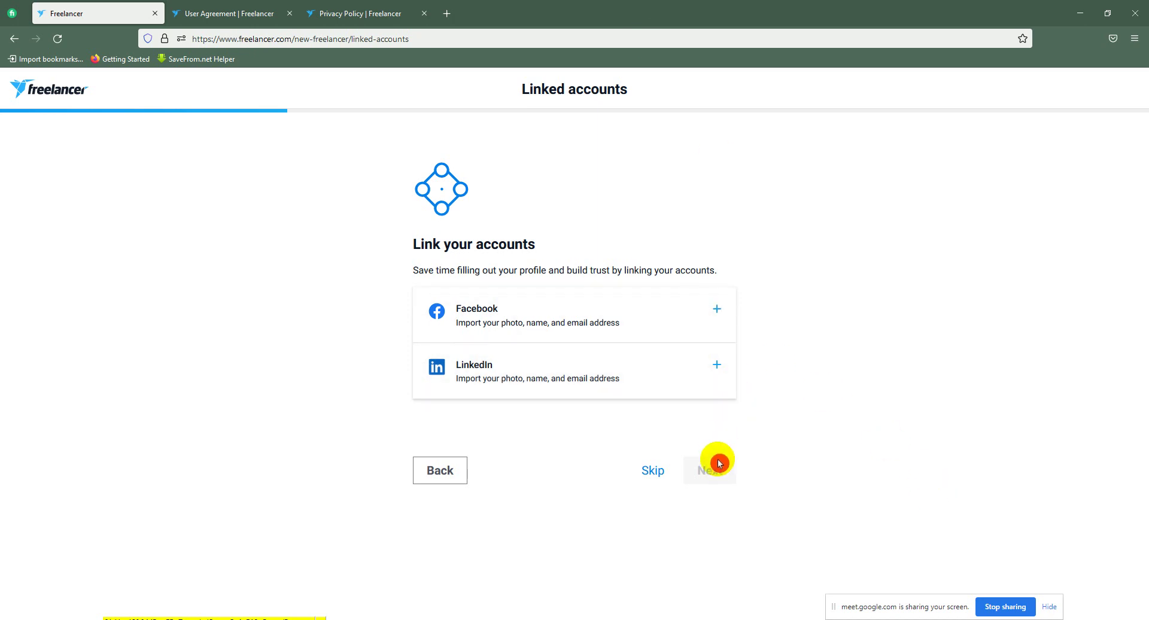
left_click(656, 469)
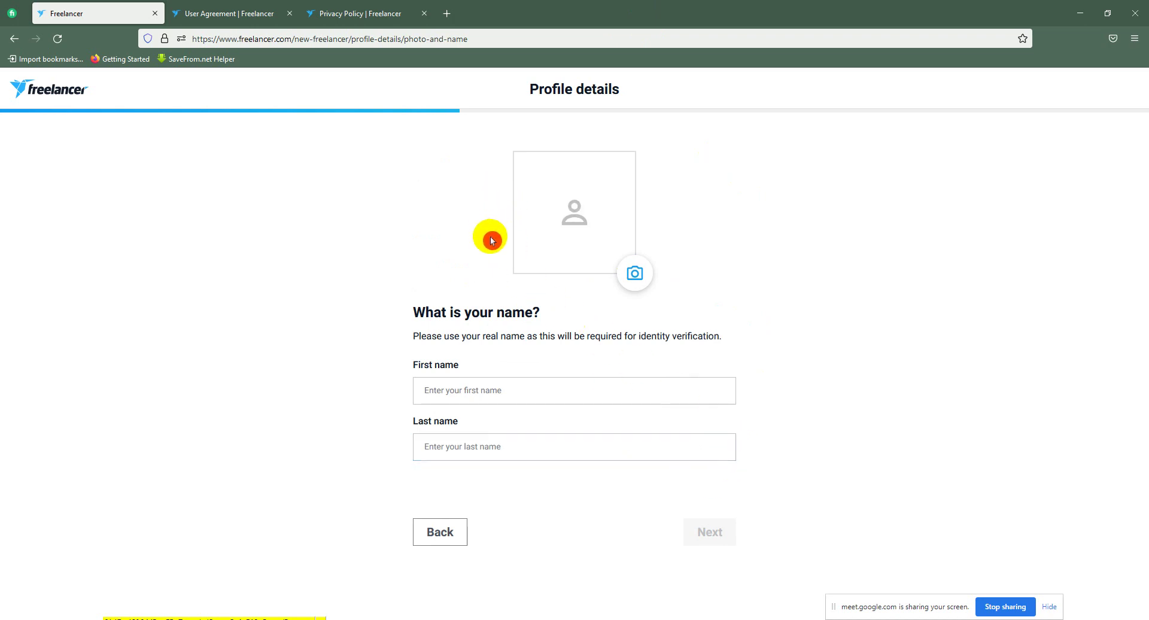
left_click(493, 389)
left_click(479, 452)
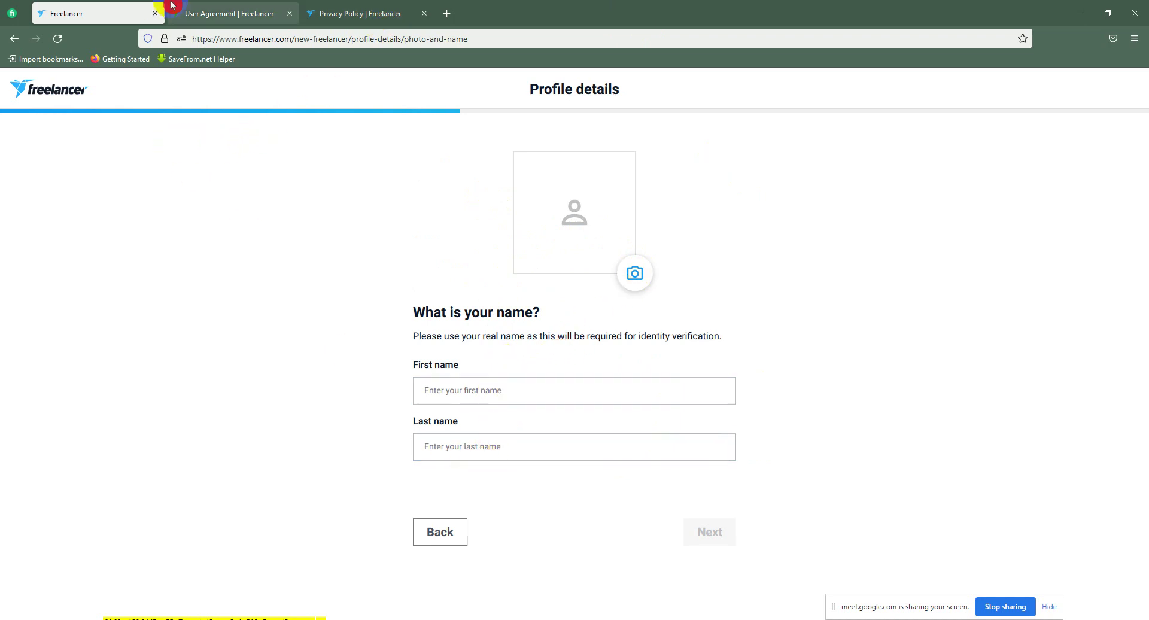
Step: Close the User Agreement and Privacy Policy tabs and start a blank new tab
left_click(290, 13)
left_click(289, 13)
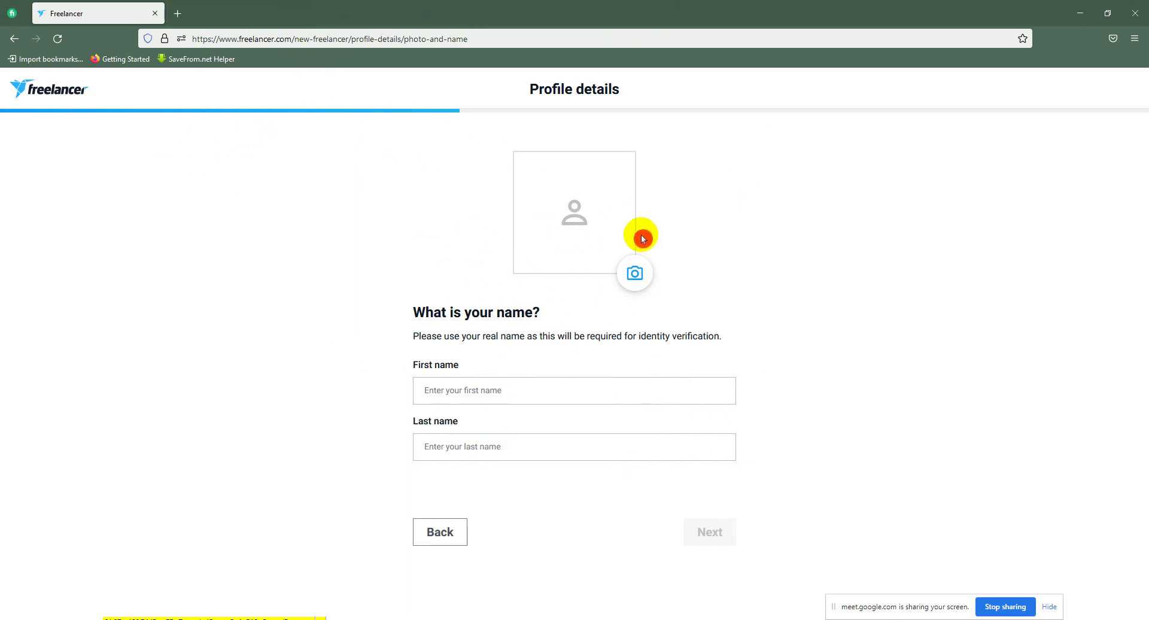
left_click(177, 13)
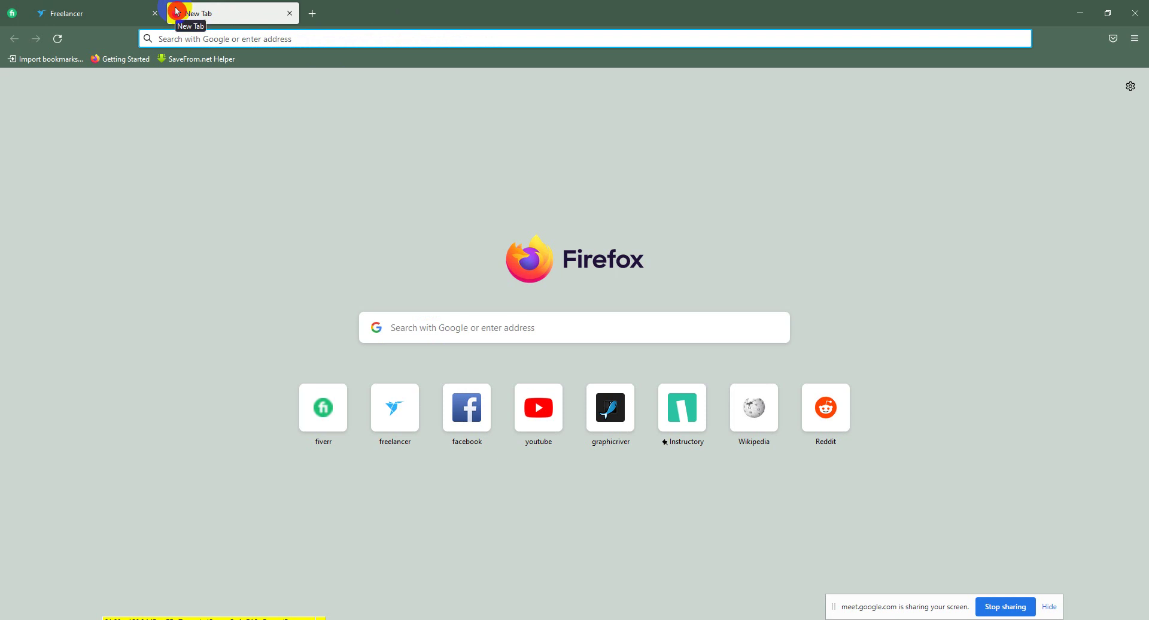
Step: Go to freelancer.com from the address bar and check the account menu
type("free")
left_click(261, 69)
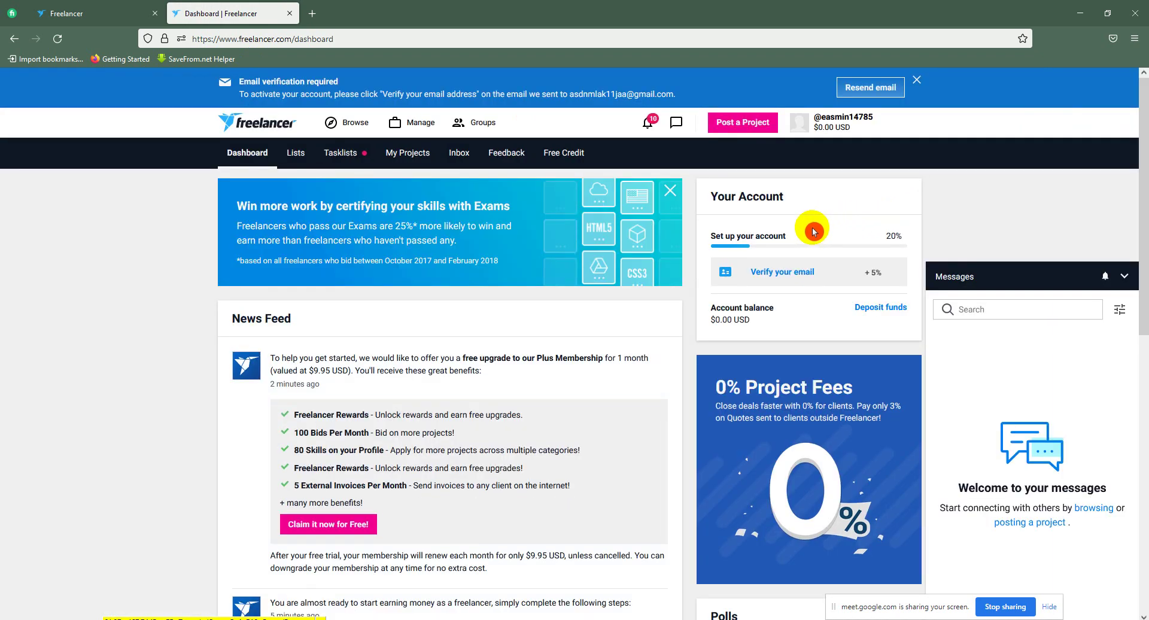
left_click(834, 123)
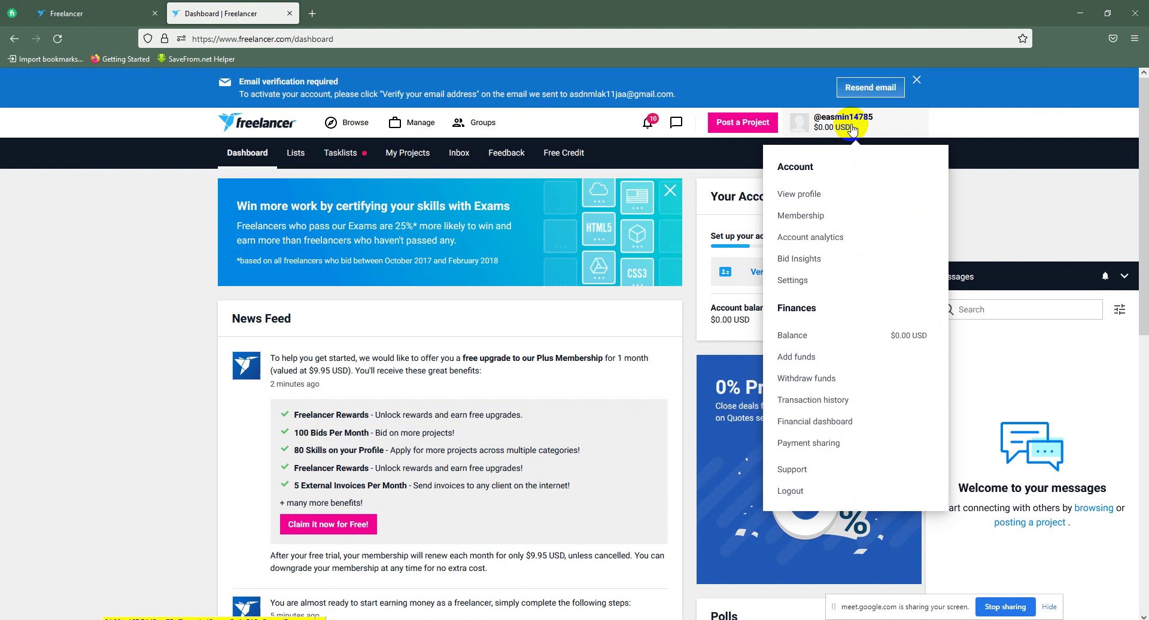
left_click(1041, 199)
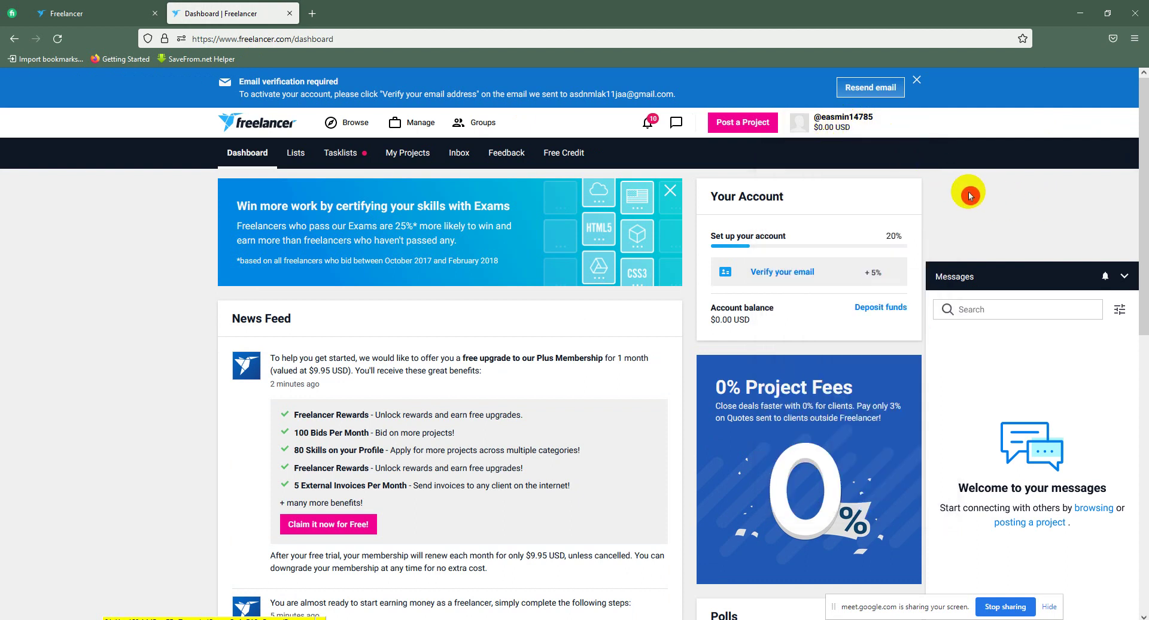
Step: Close the unfinished profile details tab and look at the project management menu
left_click(72, 12)
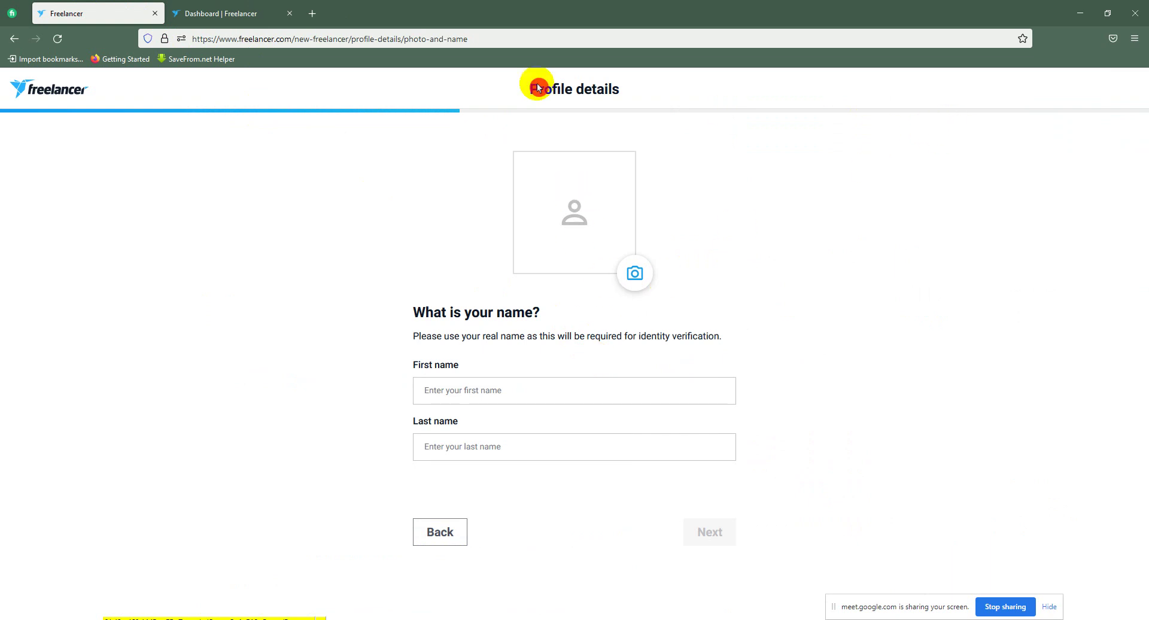
left_click(158, 15)
left_click(393, 126)
mouse_move(440, 116)
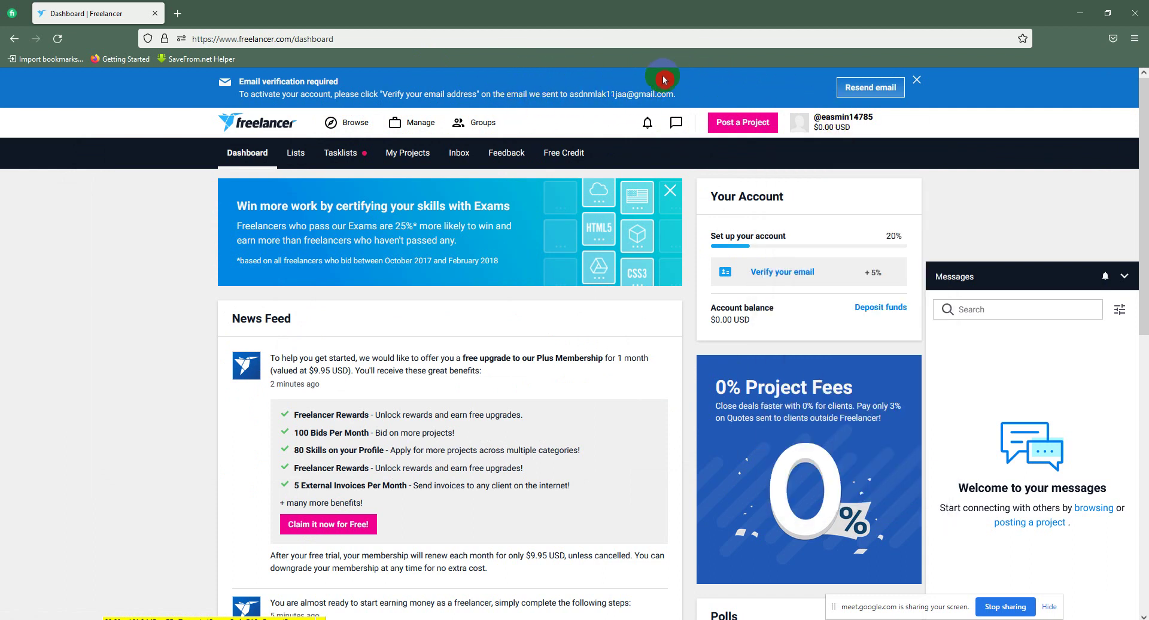
mouse_move(812, 118)
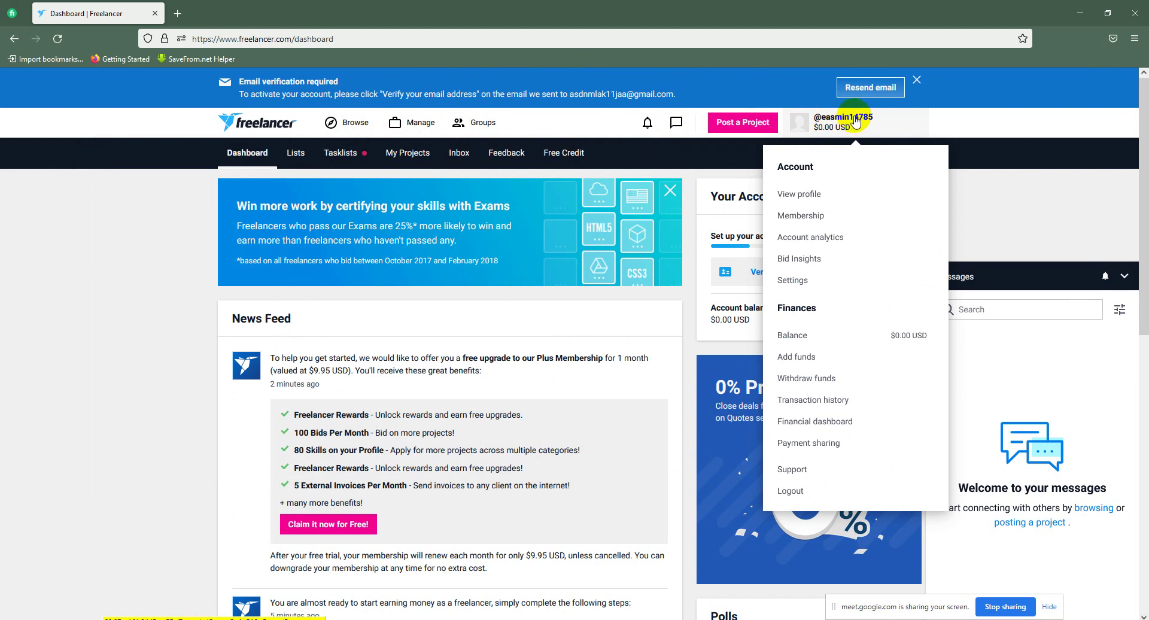
Step: Go to View profile, switch to Edit Profile, and open the profile picture editor
left_click(800, 193)
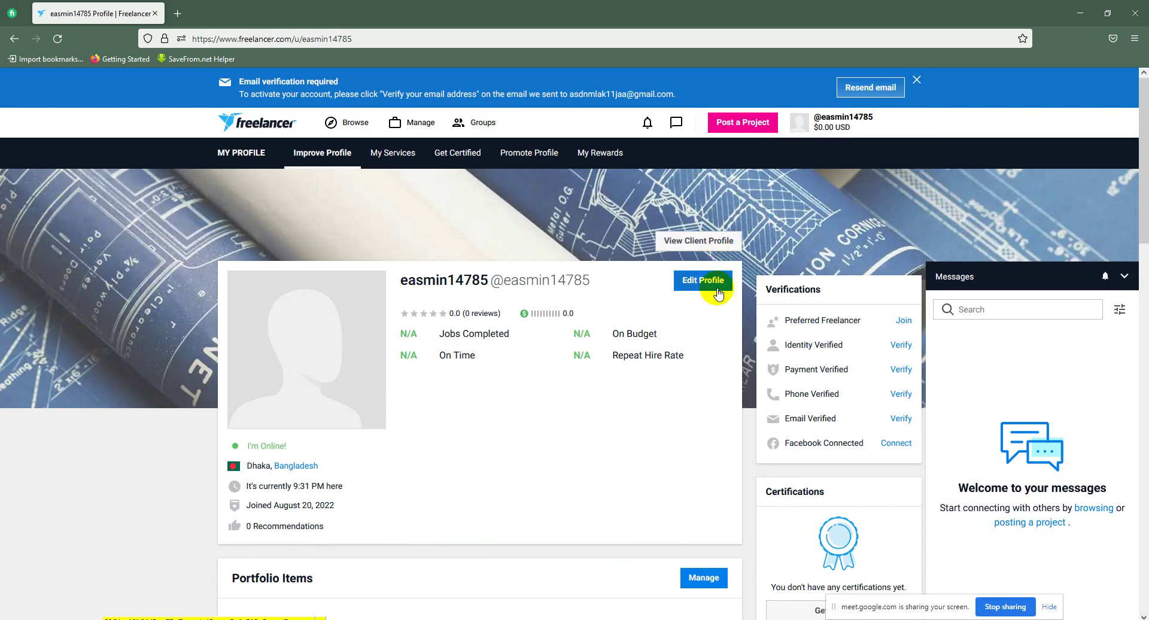
left_click(717, 292)
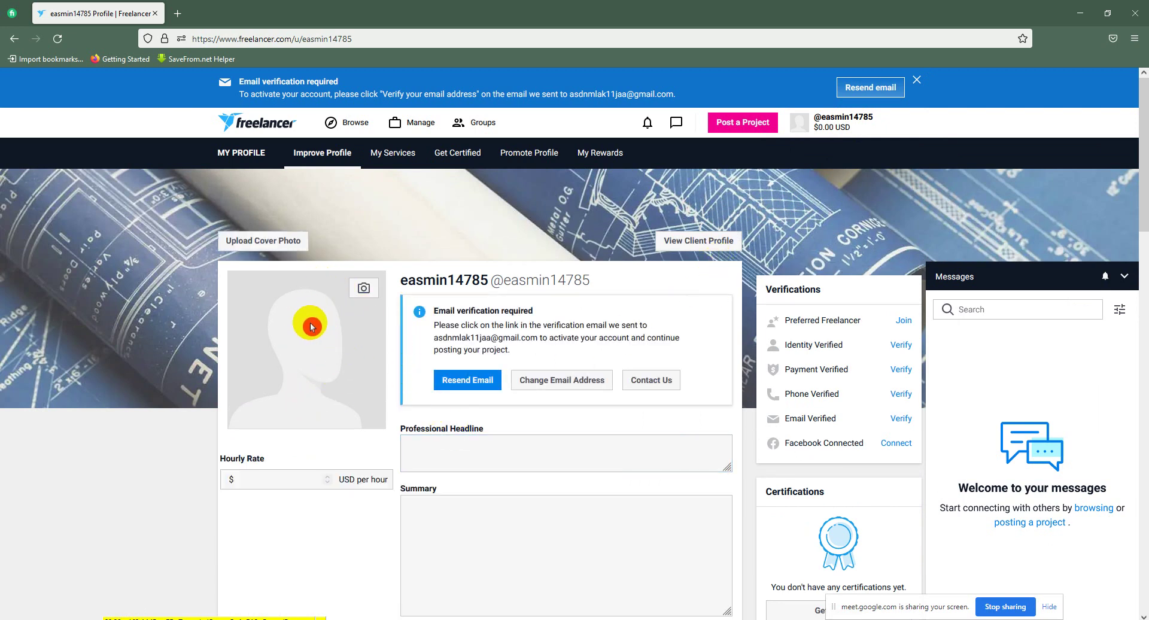
left_click(362, 296)
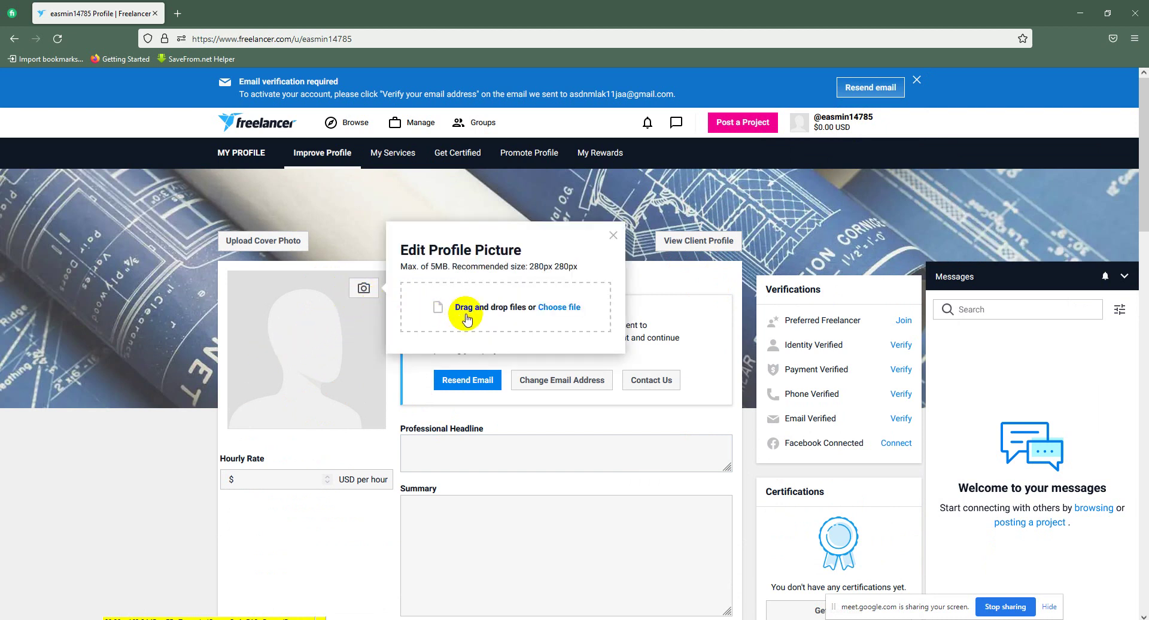
Step: Choose the photo of the man in glasses as the upload file
left_click(542, 312)
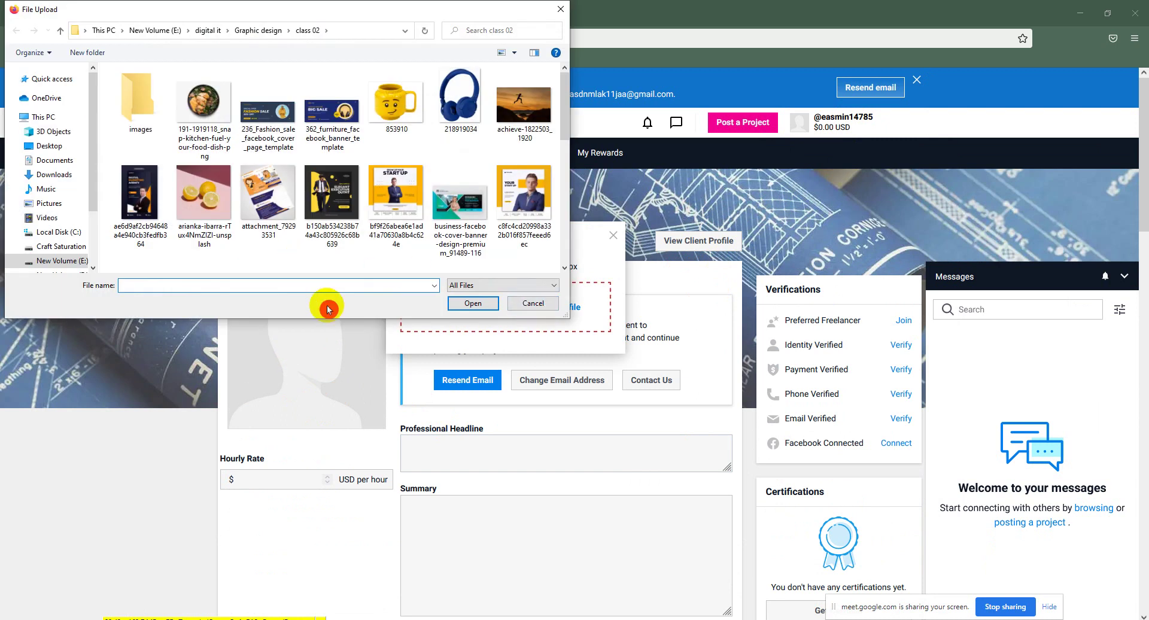
scroll(299, 237, "down", 5)
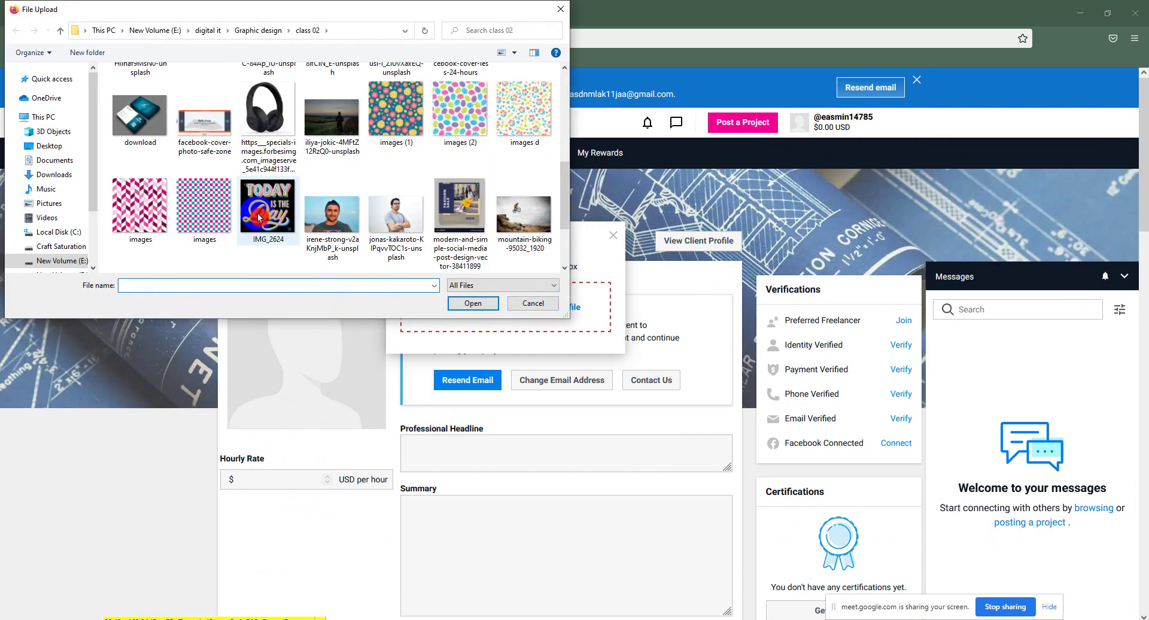
left_click(395, 216)
left_click(473, 303)
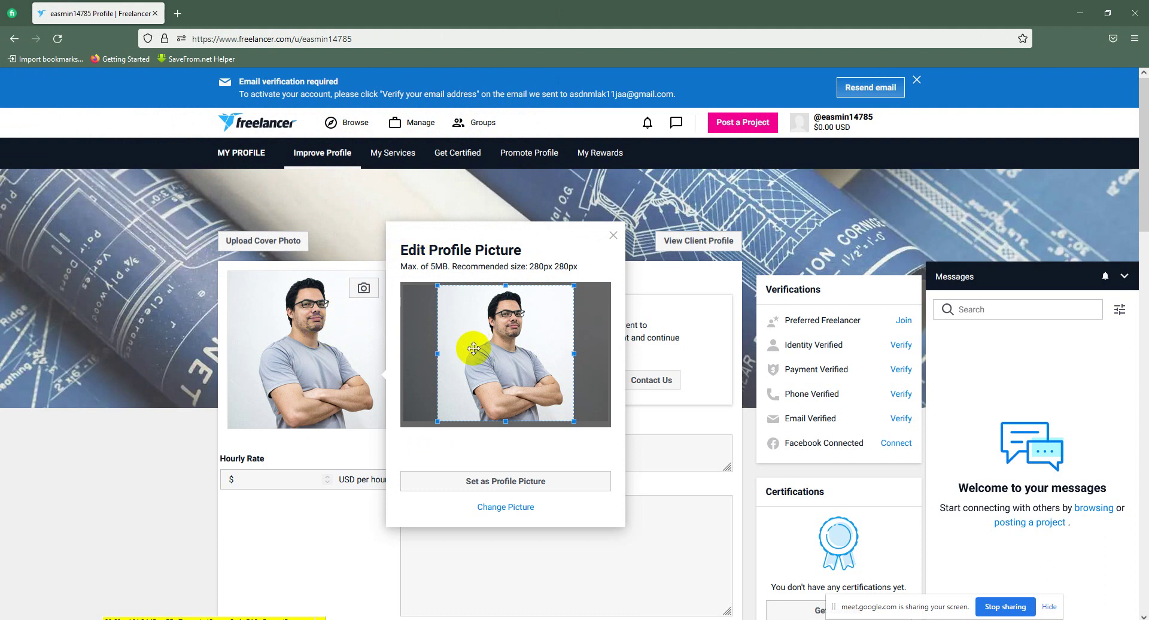
Step: Adjust the crop box, set it as the profile picture, and close the editor
left_click_drag(440, 389, 487, 384)
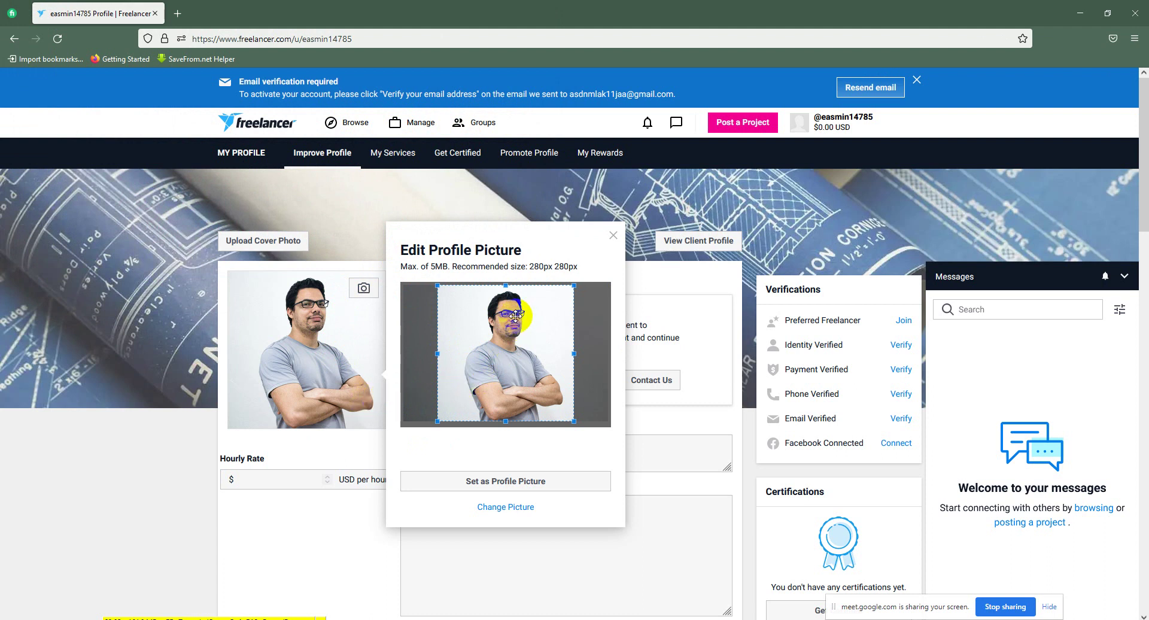
left_click_drag(418, 304, 427, 282)
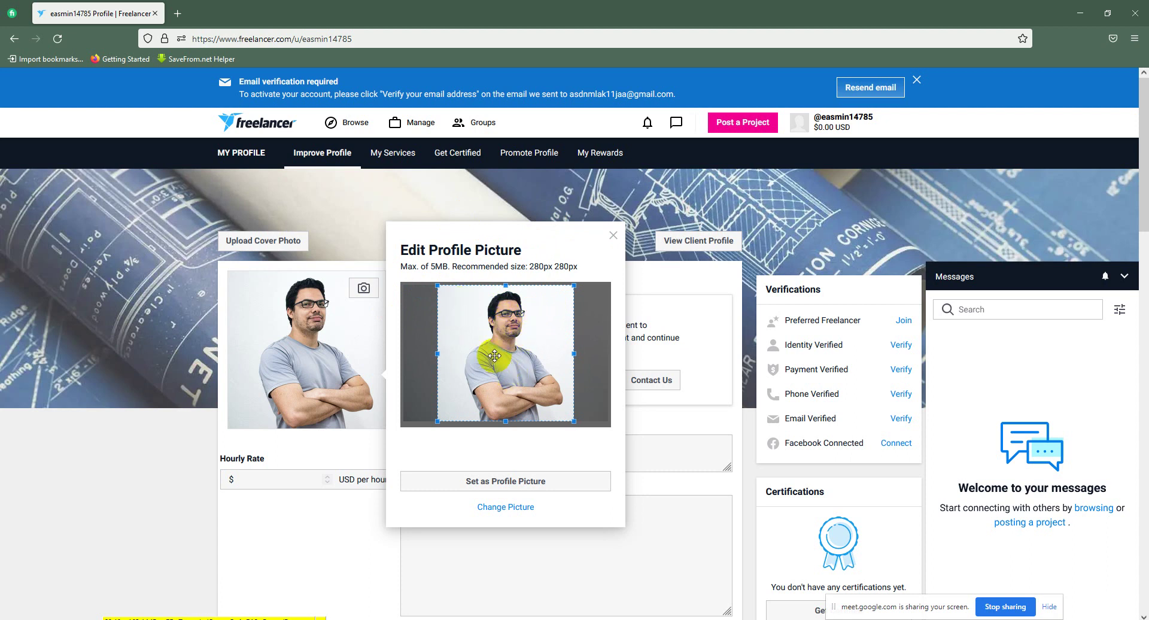
left_click(446, 443)
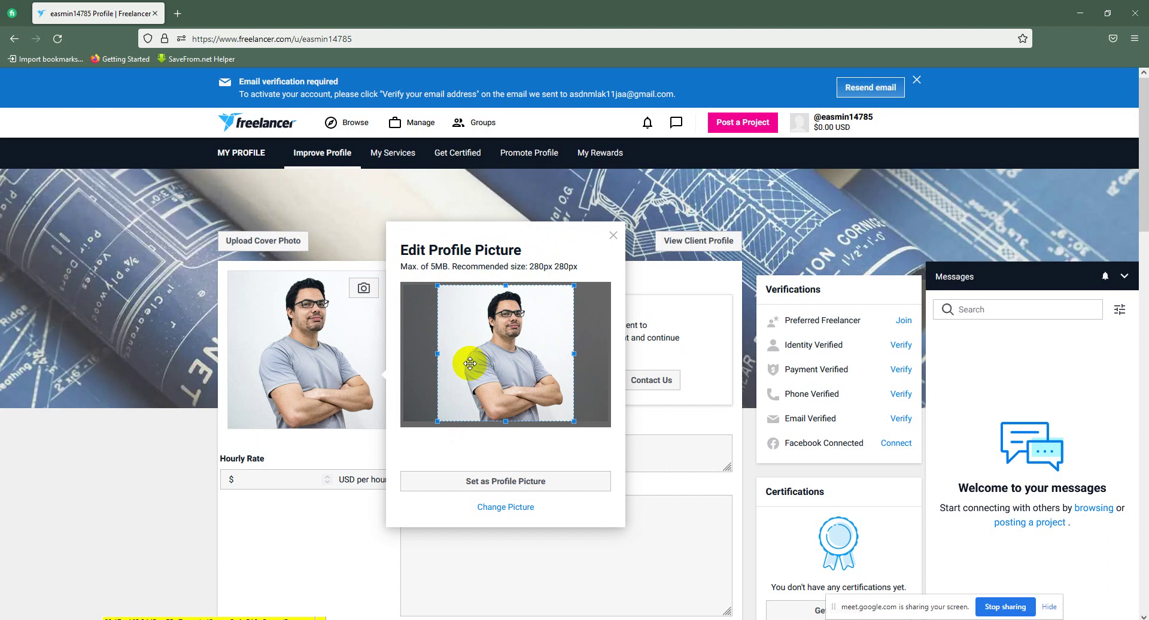
mouse_move(490, 322)
left_mouse_down()
mouse_move(459, 318)
mouse_move(464, 336)
mouse_move(482, 329)
mouse_move(484, 339)
left_mouse_up()
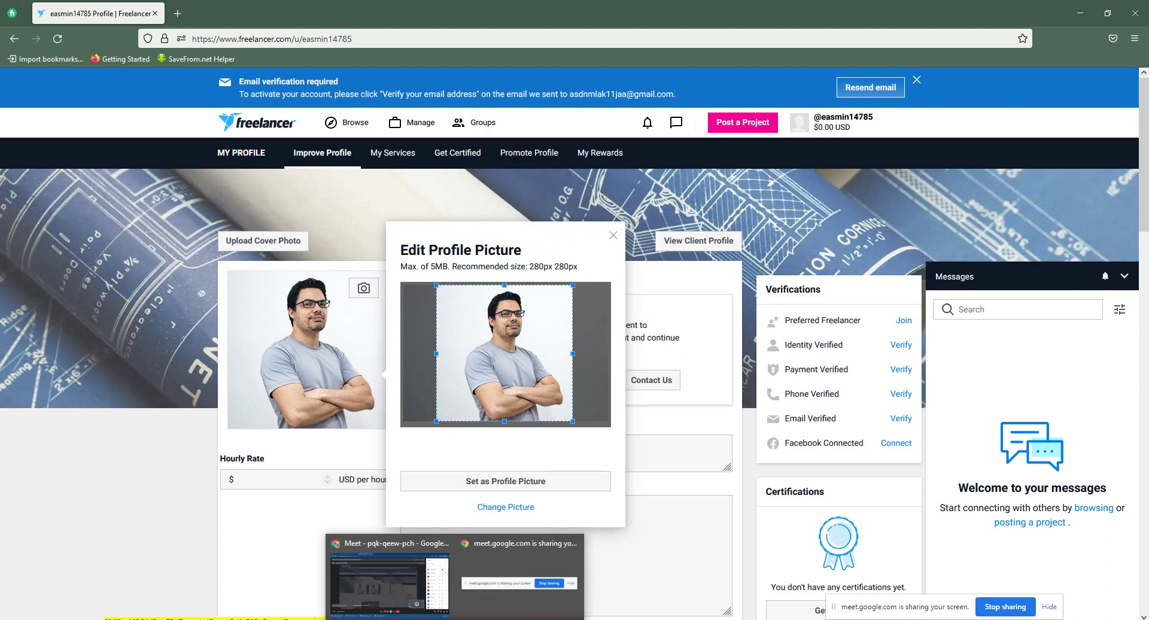
left_click(428, 568)
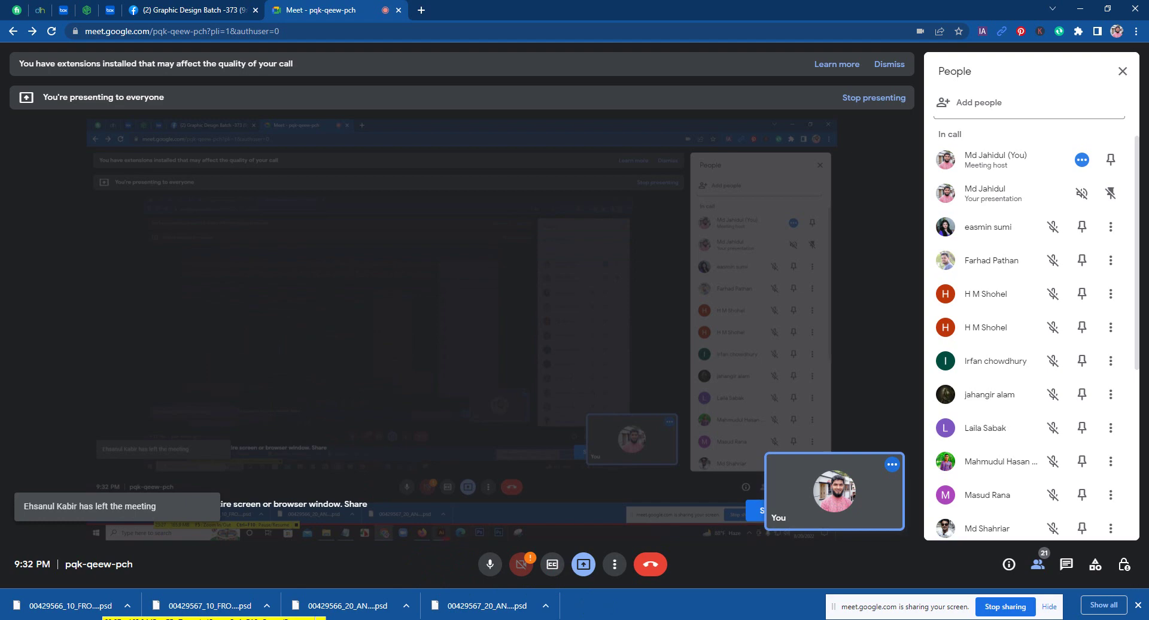
left_click(515, 583)
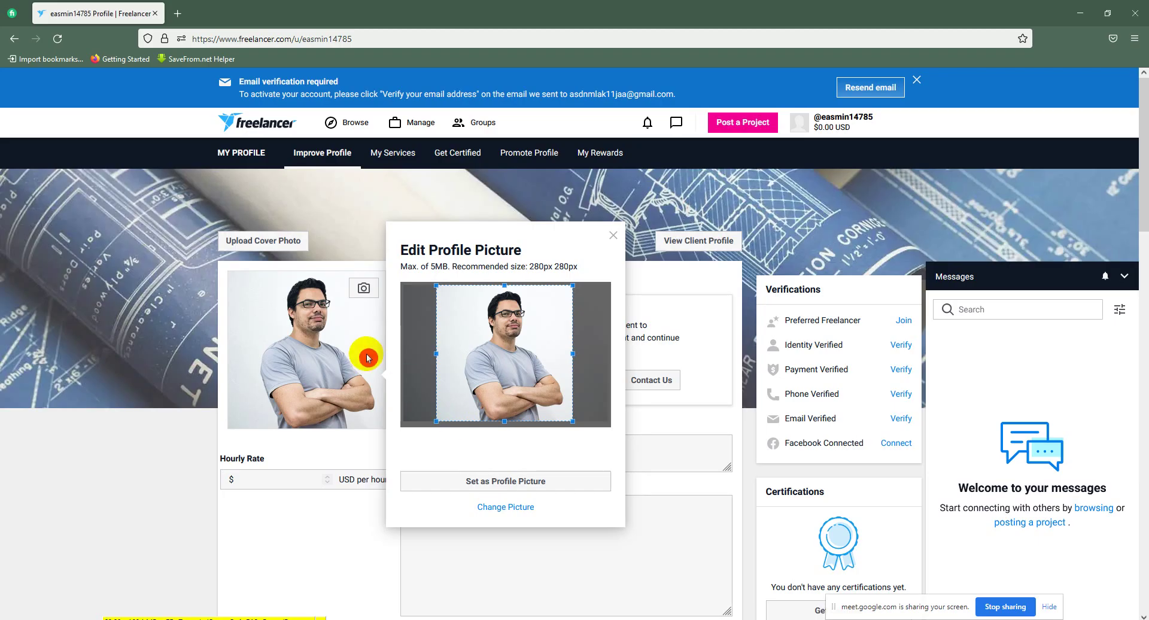
left_click(511, 482)
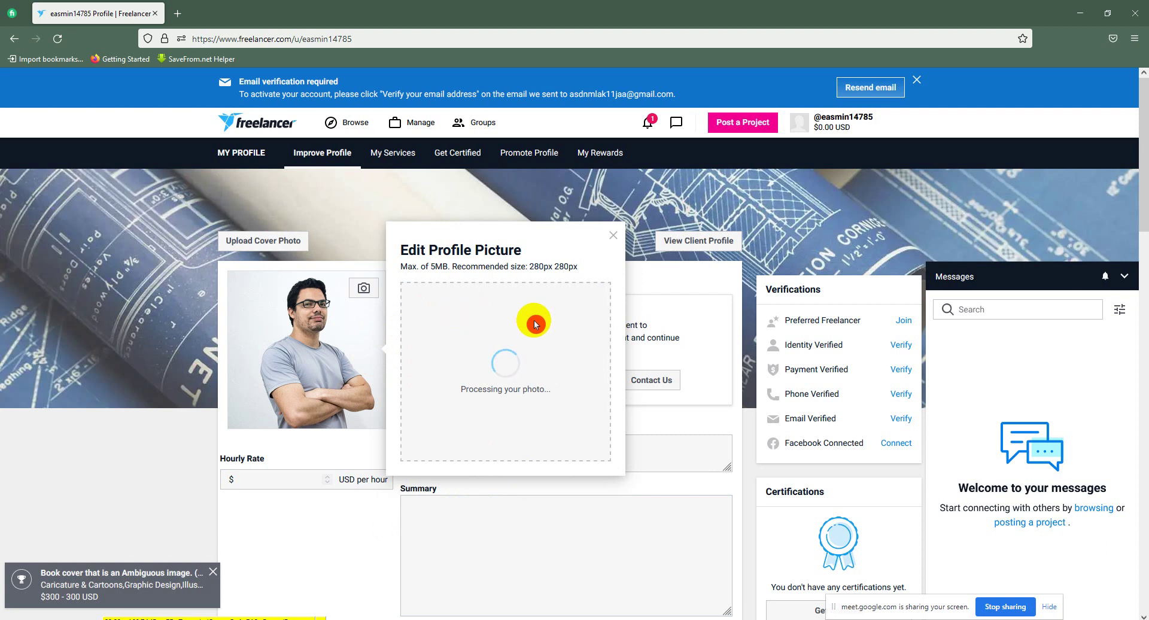
left_click(613, 235)
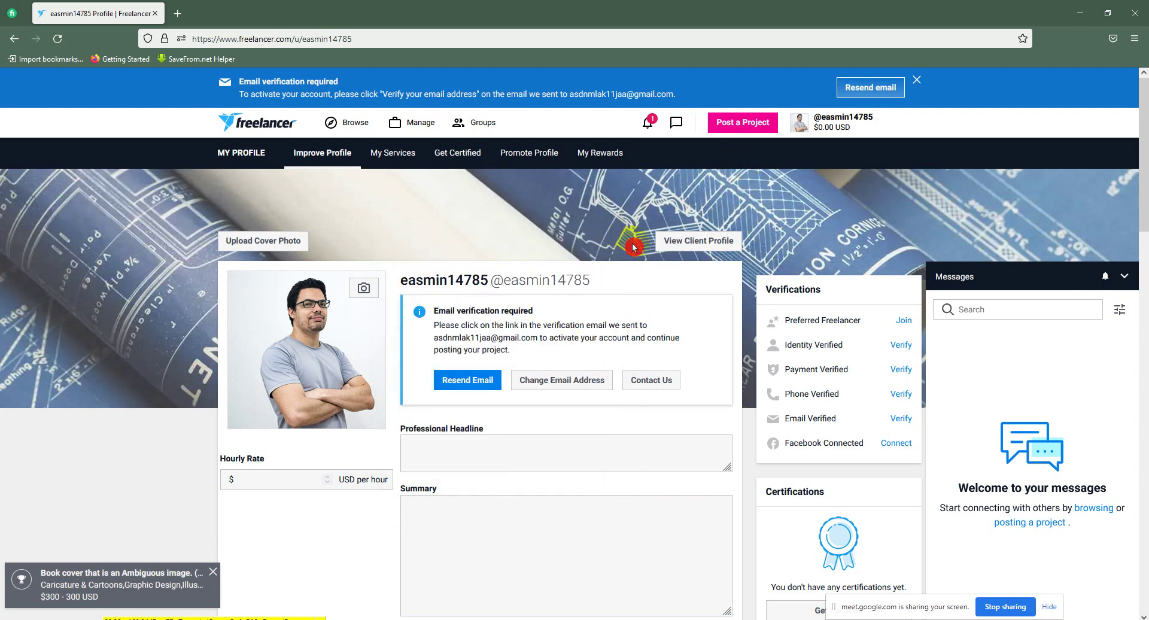
scroll(574, 311, "down", 2)
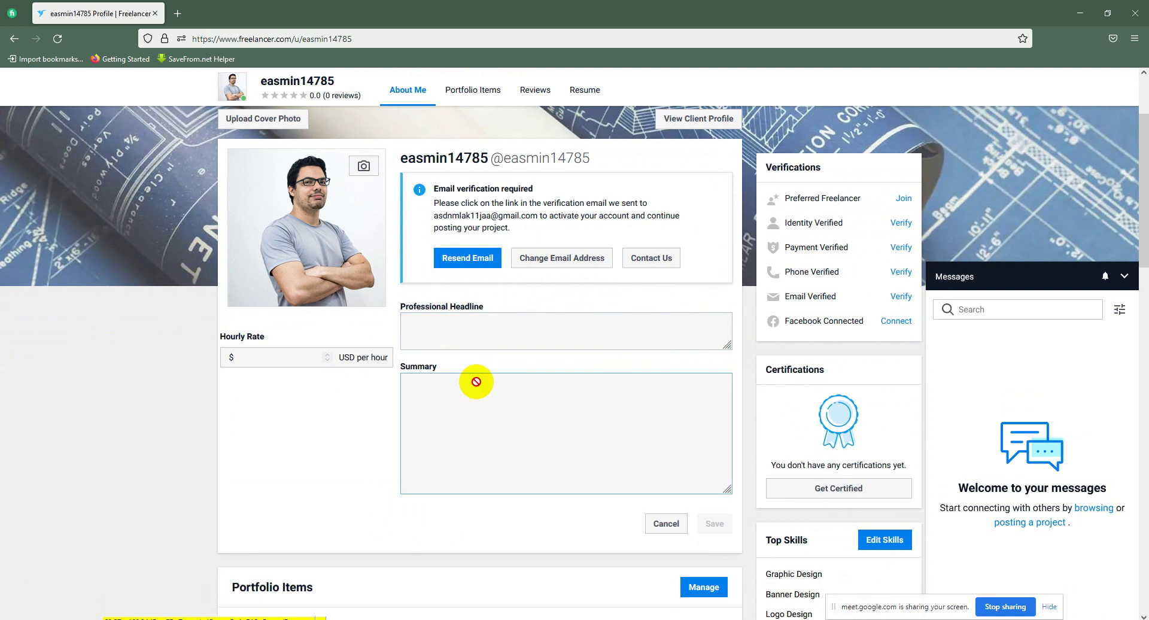
left_click(490, 329)
left_click_drag(475, 272, 1082, 341)
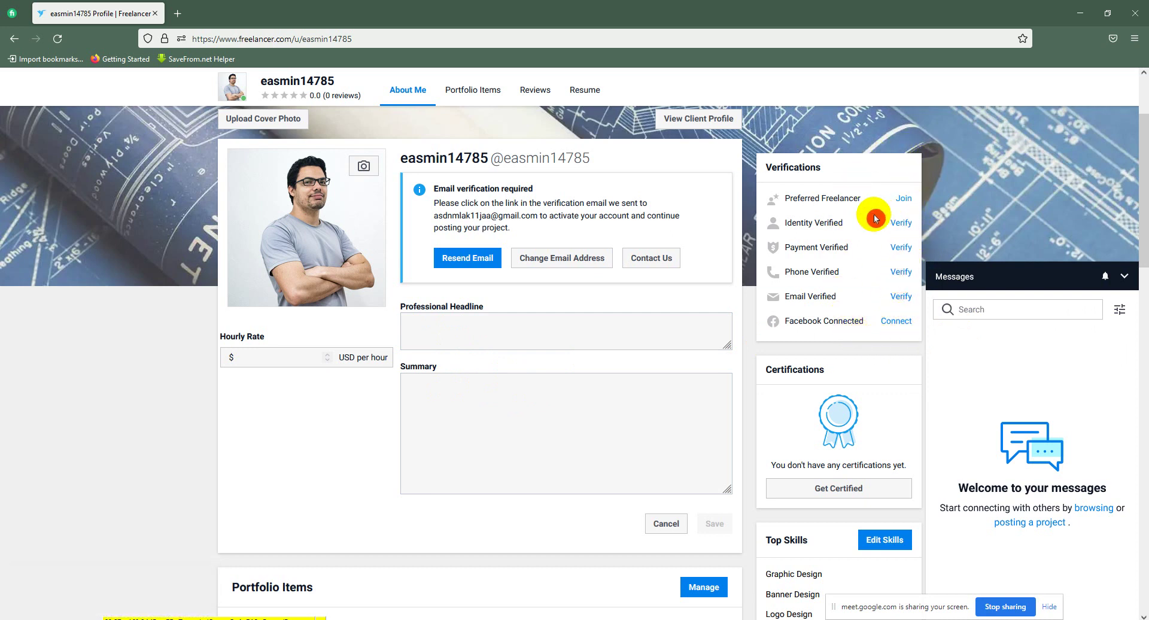
mouse_move(842, 244)
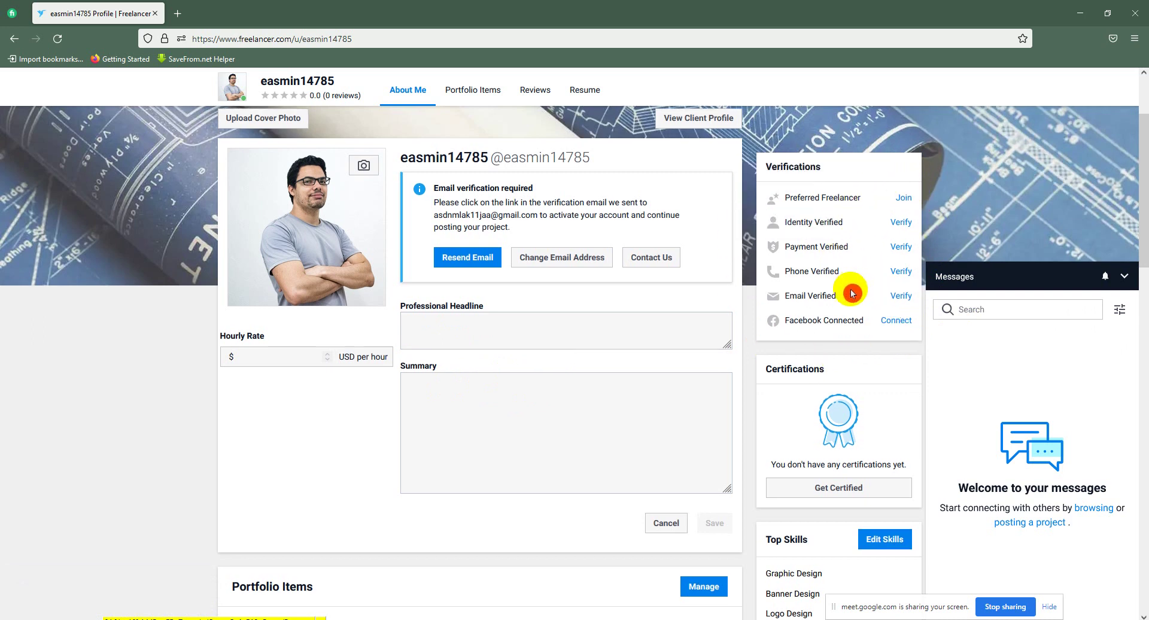
scroll(888, 297, "down", 3)
scroll(563, 299, "down", 2)
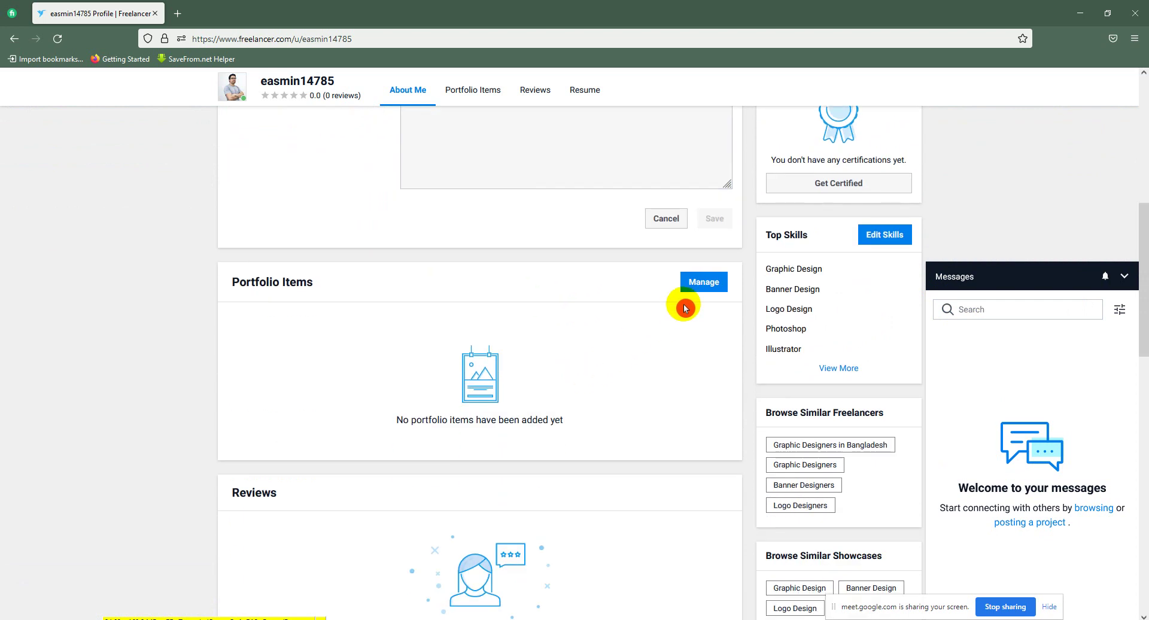
left_click(670, 301)
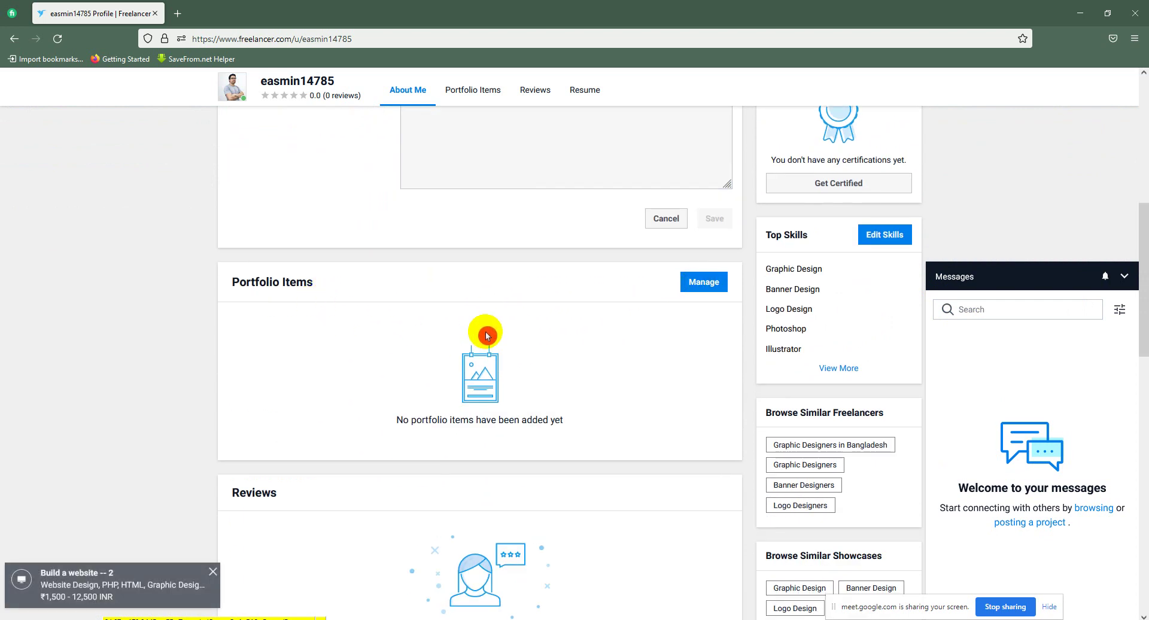
scroll(531, 351, "down", 2)
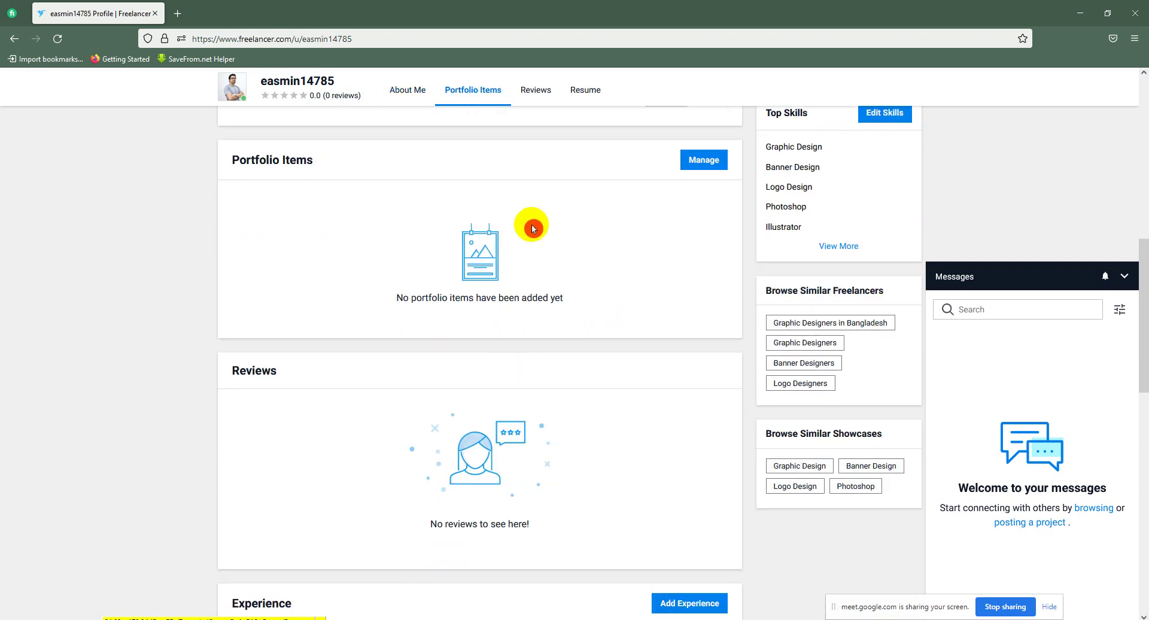
scroll(531, 223, "up", 1)
left_click_drag(396, 224, 303, 222)
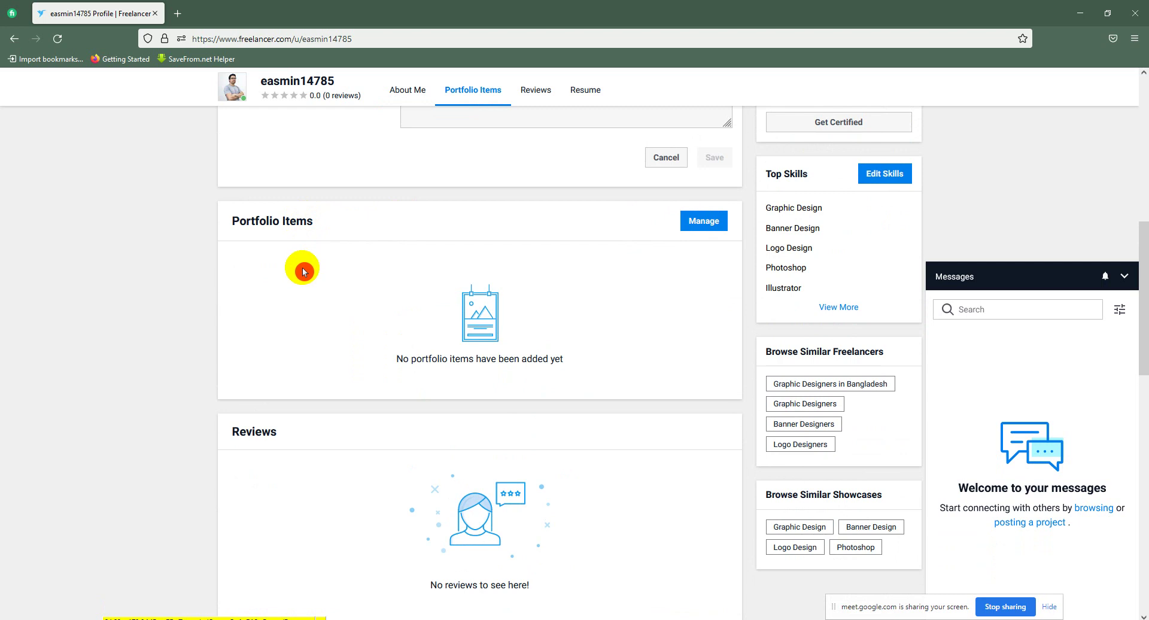
scroll(682, 423, "down", 6)
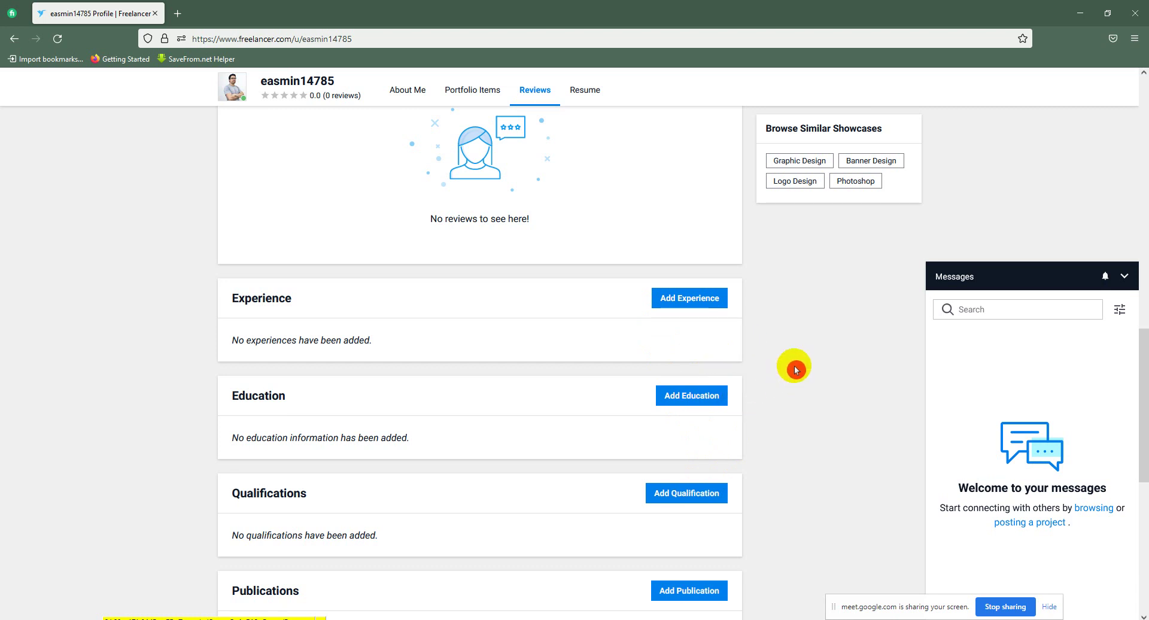
Step: Open Add Experience and try Title, Company, 'I'm currently working here' and Summary, leaving all blank
left_click(697, 305)
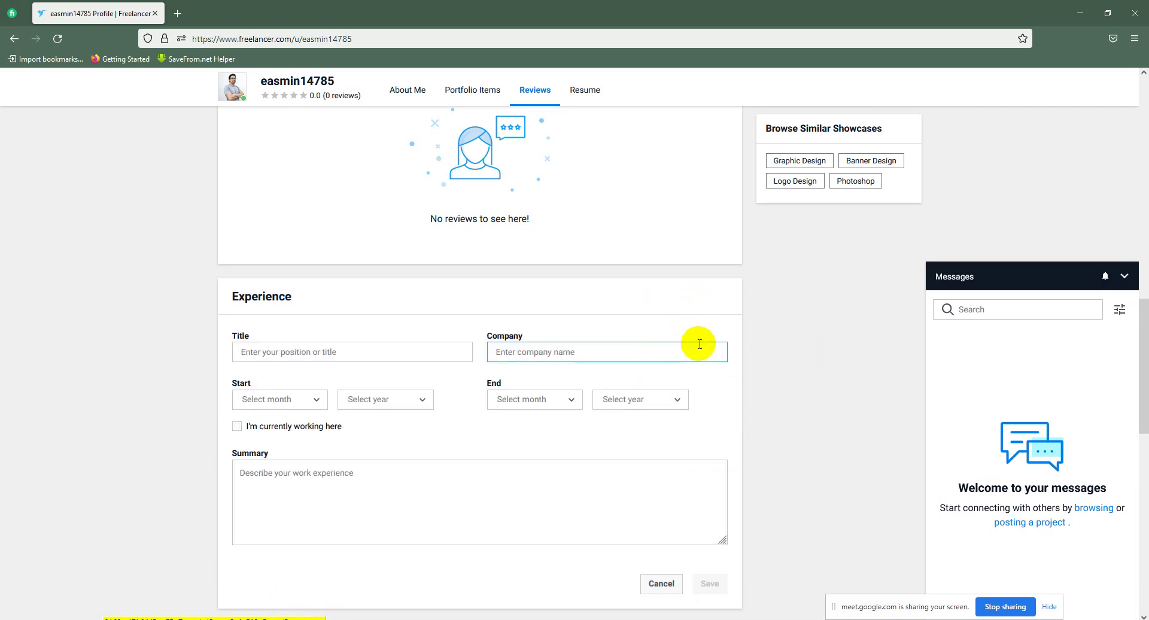
left_click(268, 354)
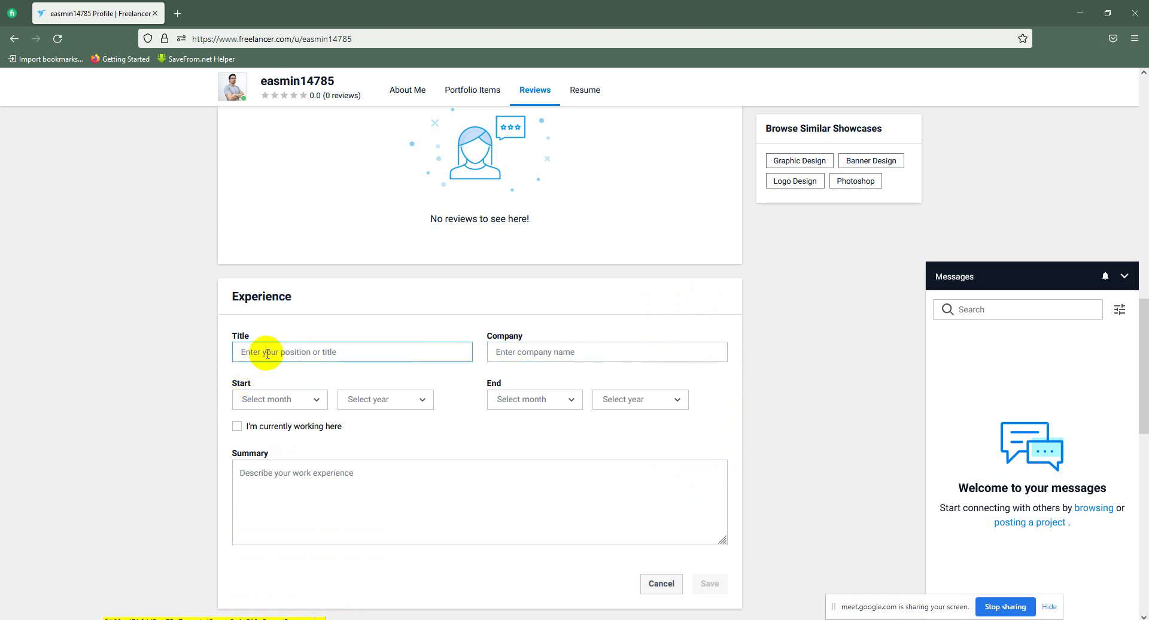
left_click(530, 356)
left_click_drag(436, 380, 520, 401)
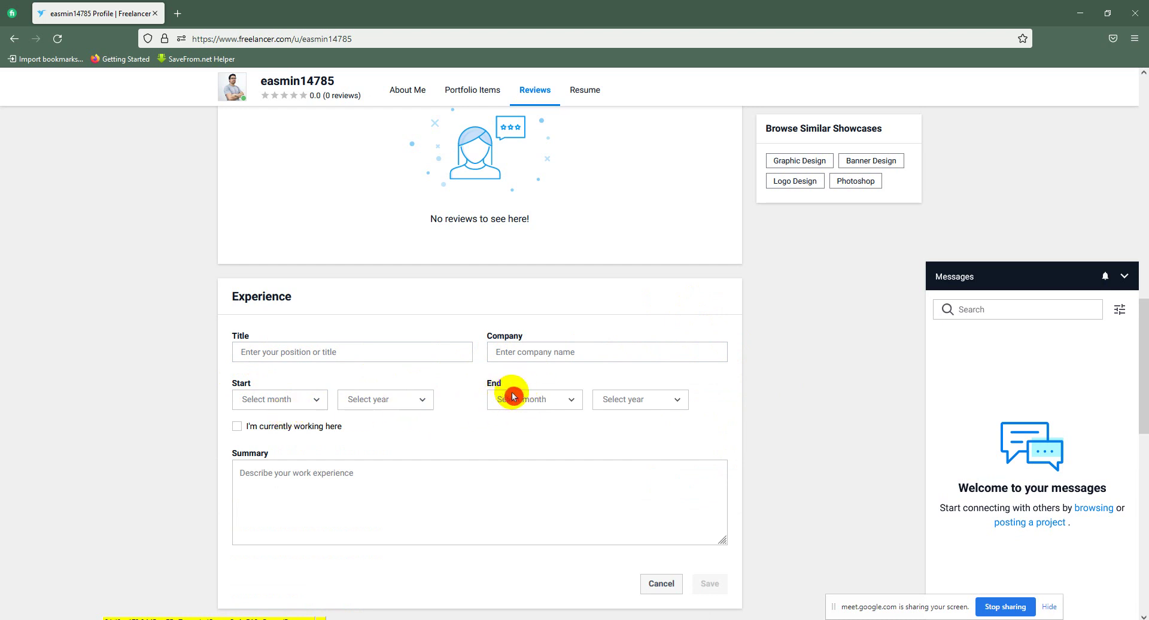
left_click(249, 431)
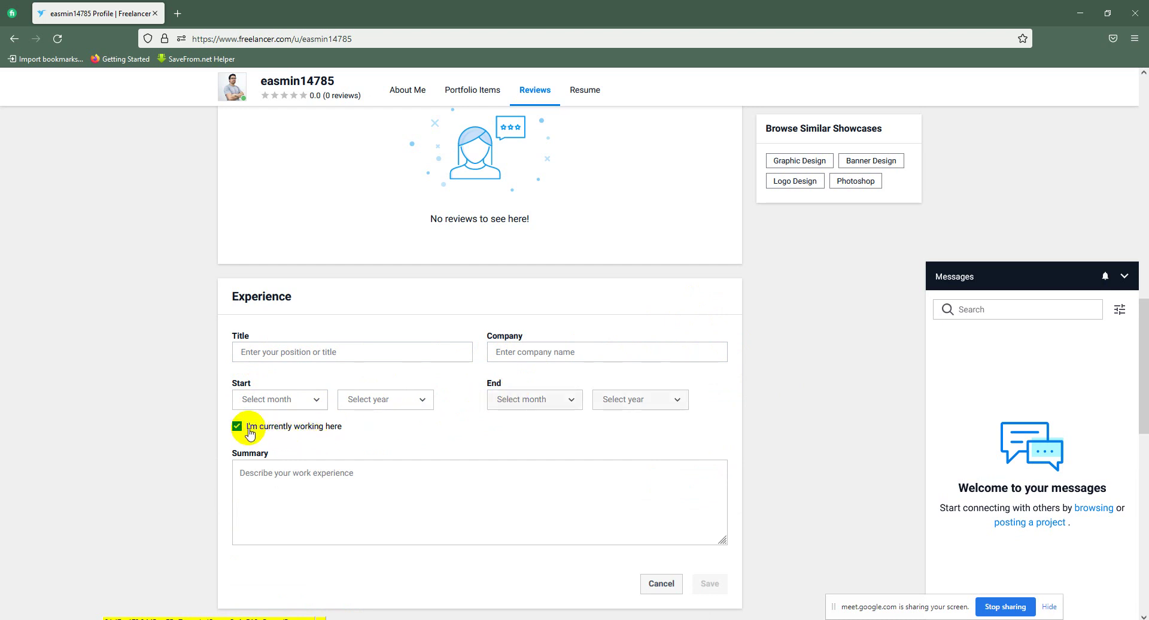
left_click(246, 432)
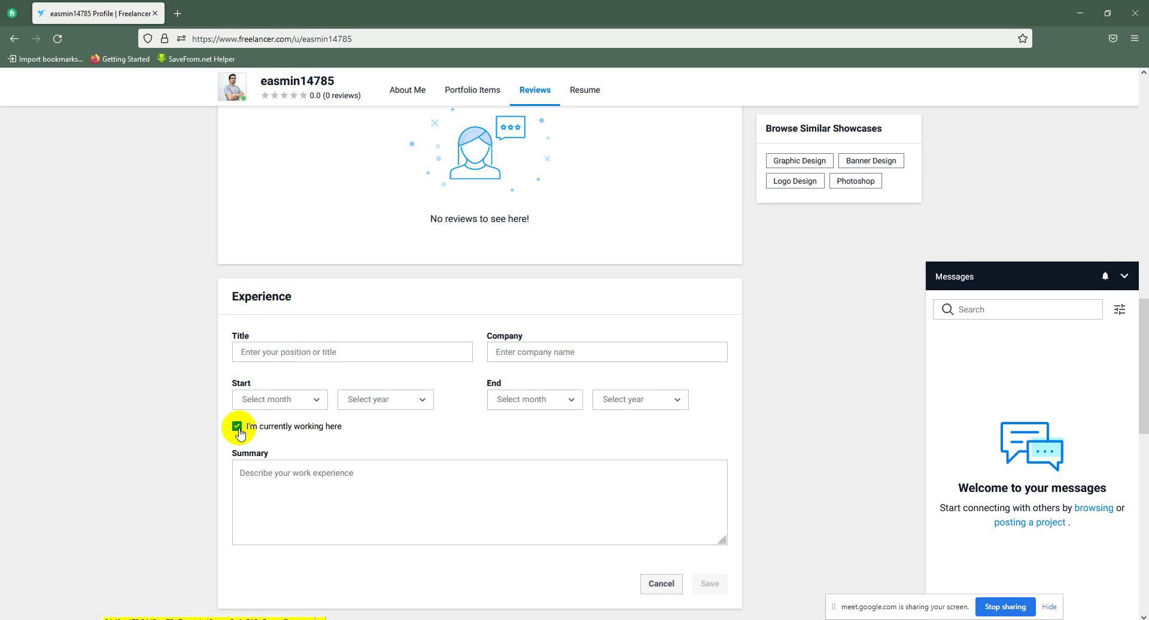
left_click(310, 481)
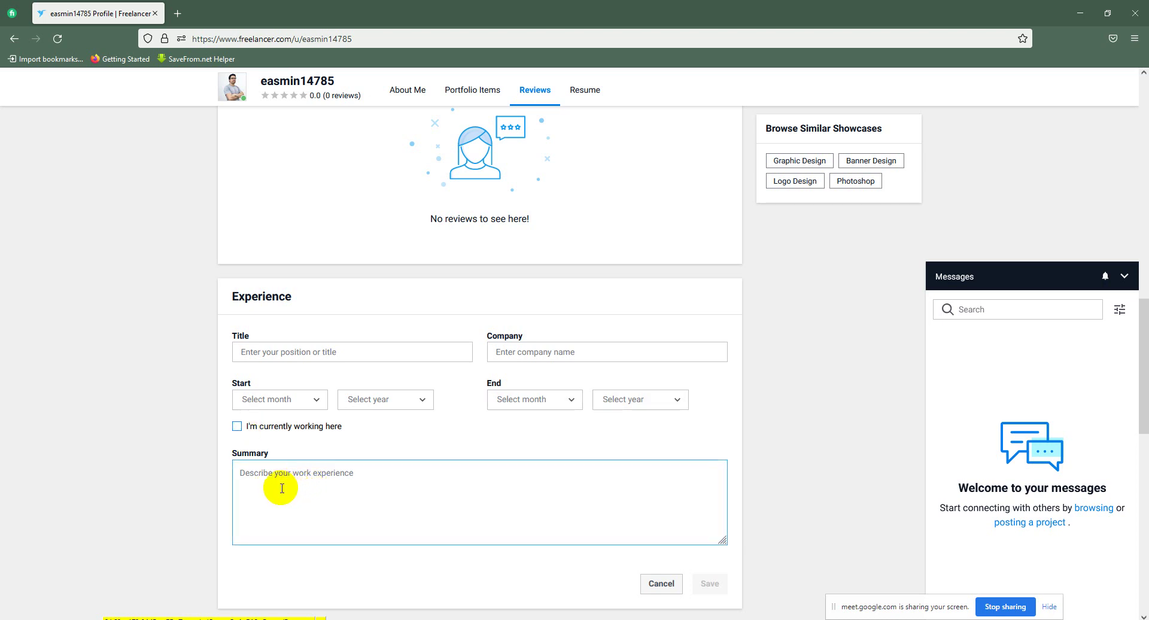
scroll(403, 487, "up", 4)
scroll(559, 380, "down", 7)
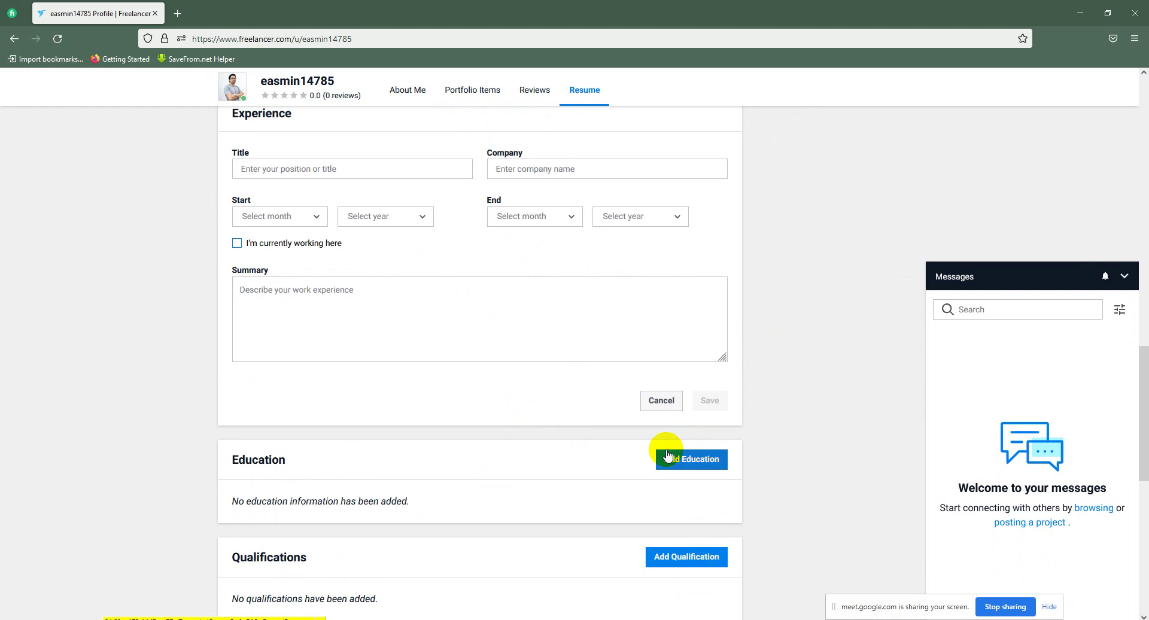
scroll(736, 521, "up", 7)
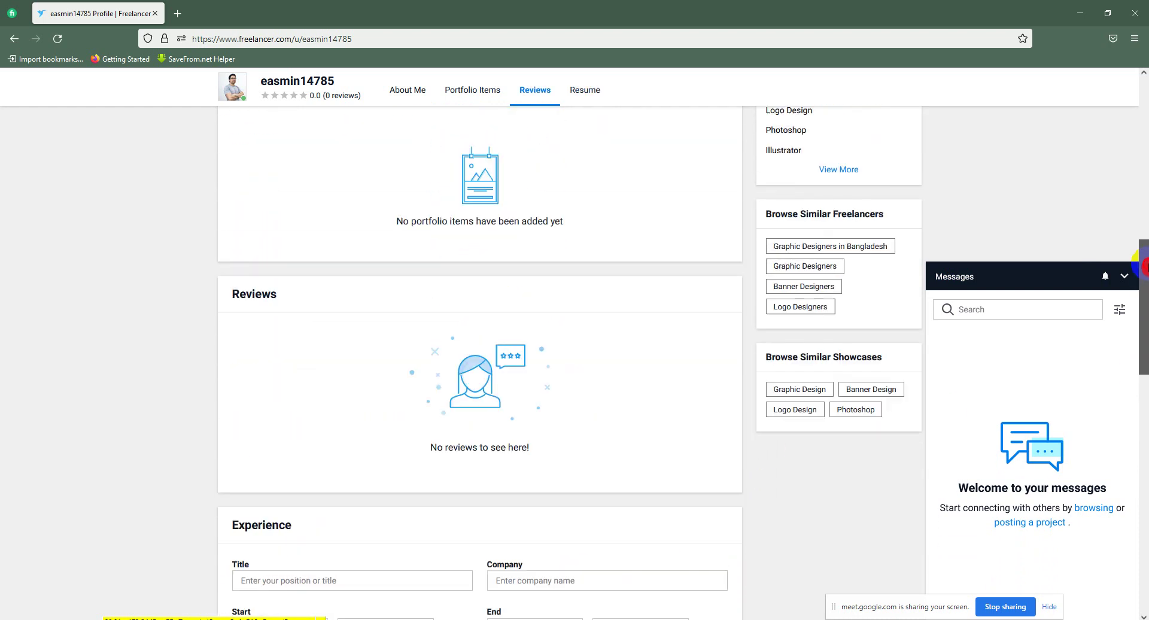
scroll(1142, 265, "up", 9)
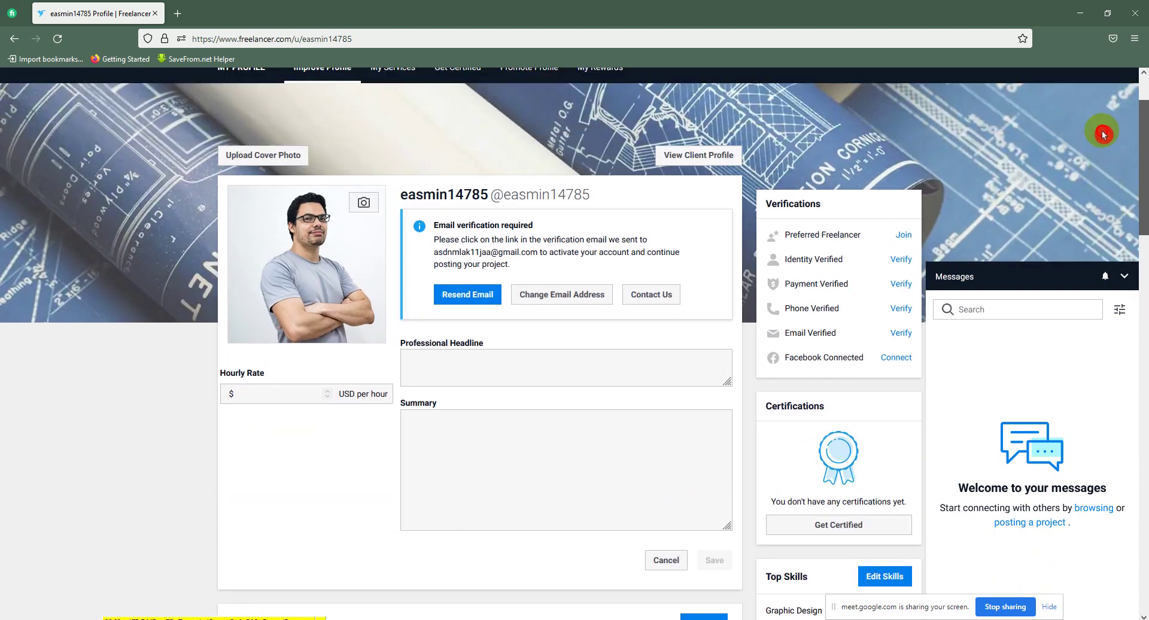
scroll(1103, 132, "up", 2)
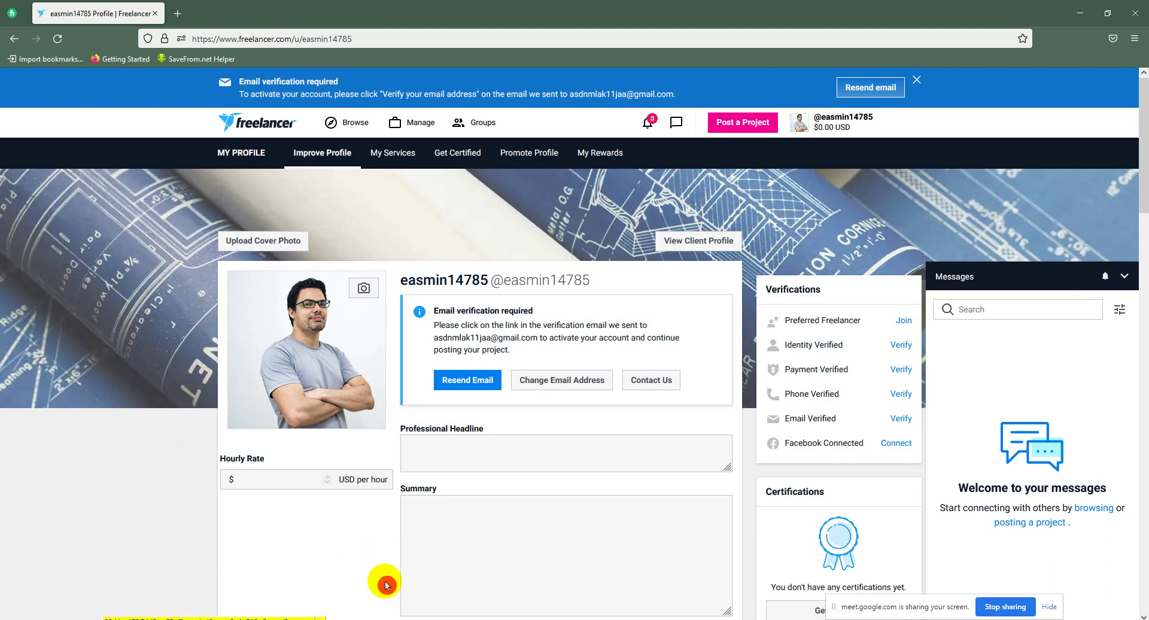
left_click(449, 531)
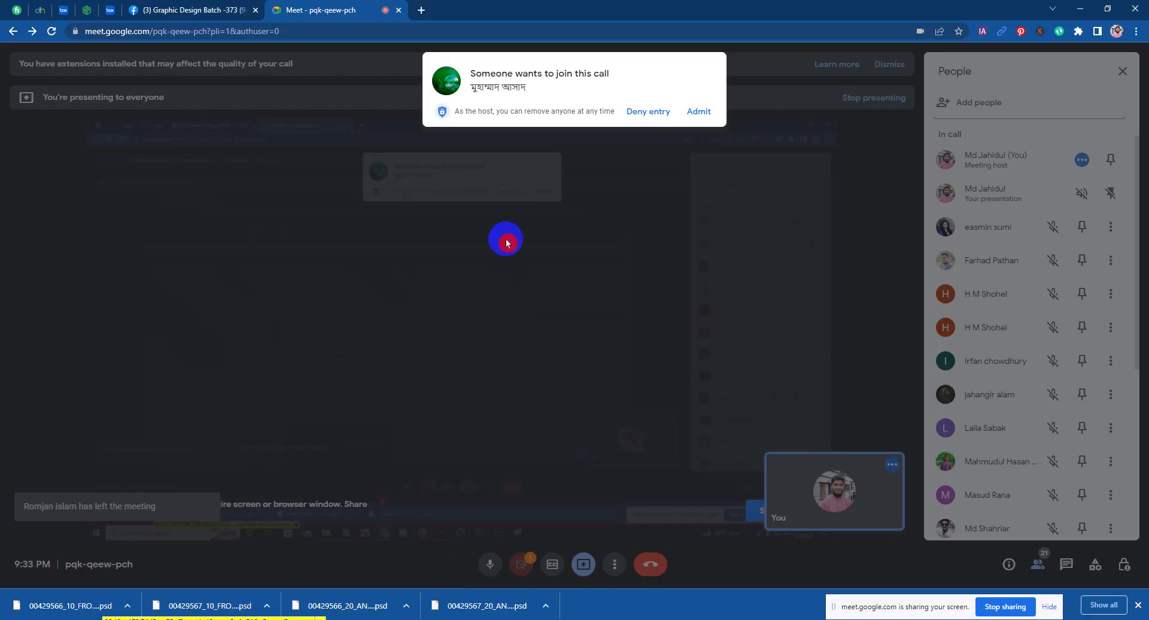
left_click(697, 112)
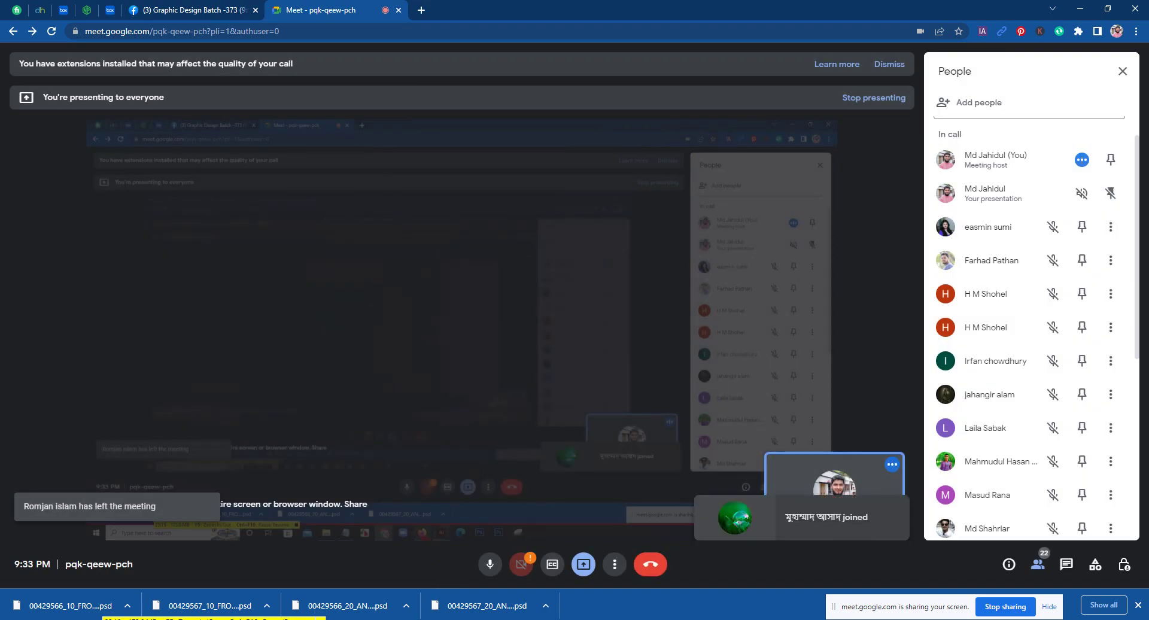
key("alt+Tab")
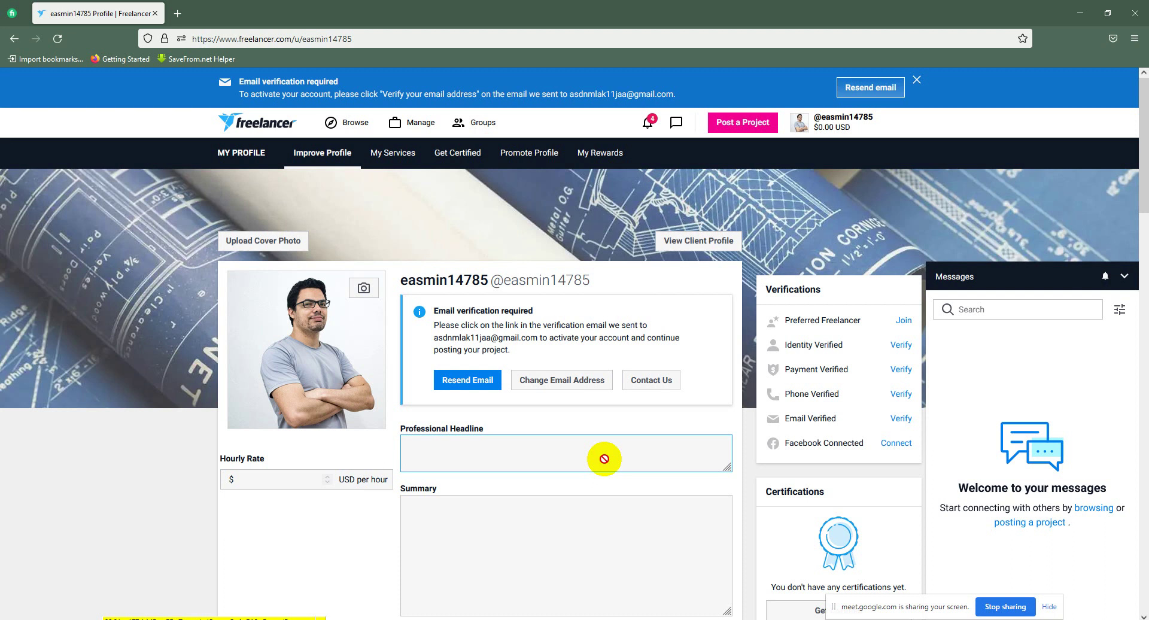
scroll(605, 458, "down", 9)
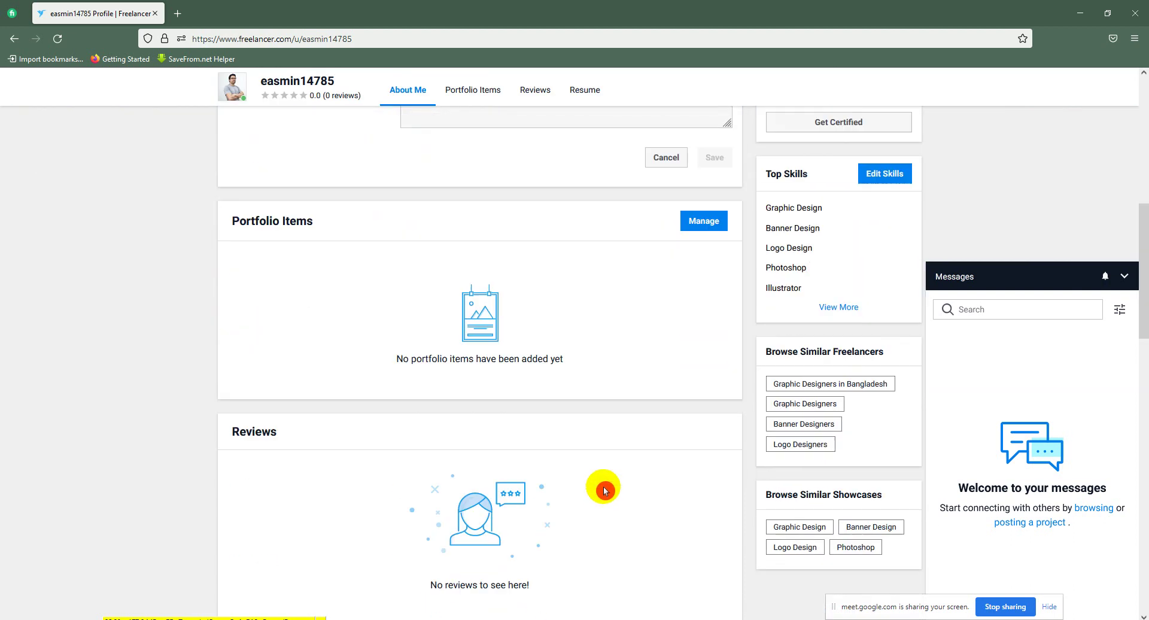
left_click_drag(1139, 249, 1140, 47)
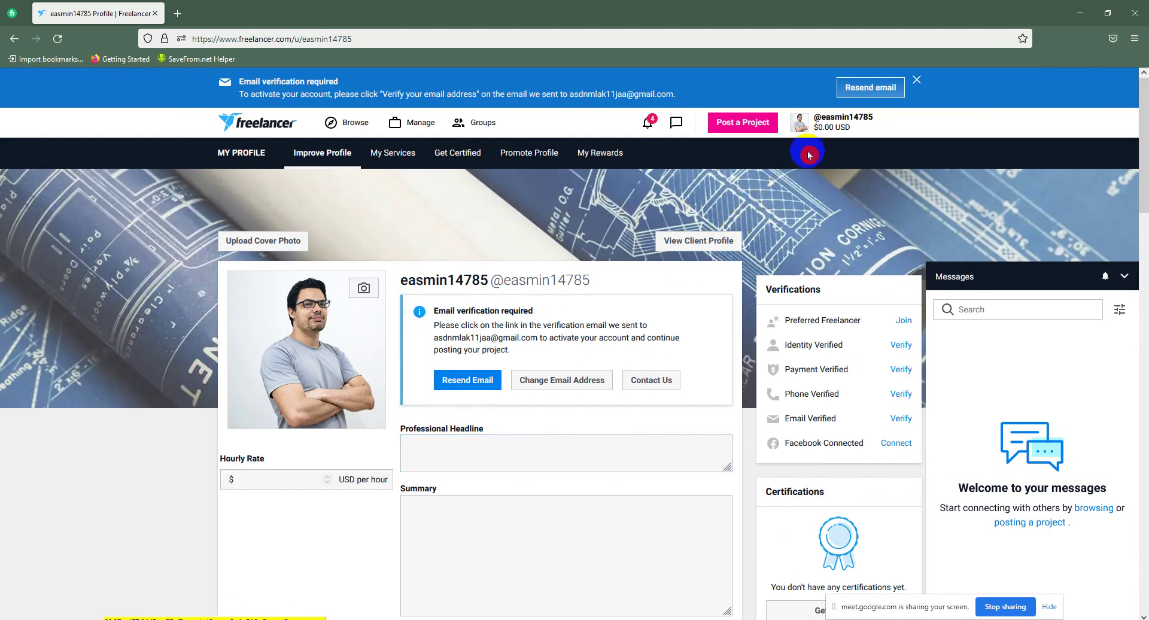
left_click(815, 127)
Step: Open Profile Details in Settings and fill in the first and last name fields
left_click(796, 280)
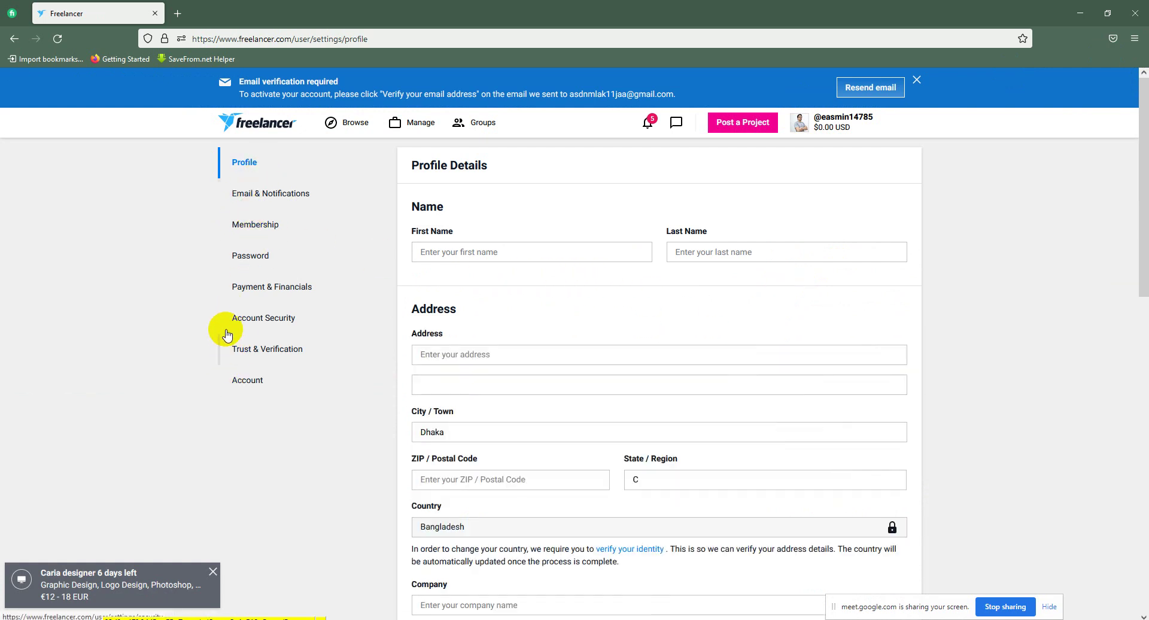
left_click(216, 315)
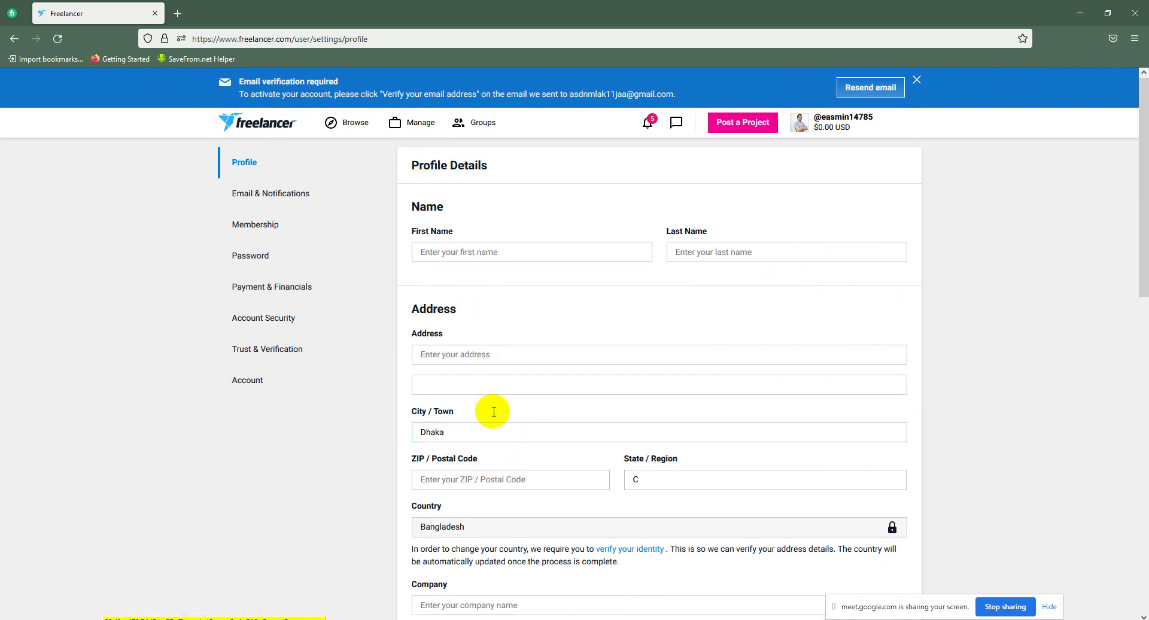
left_click(478, 235)
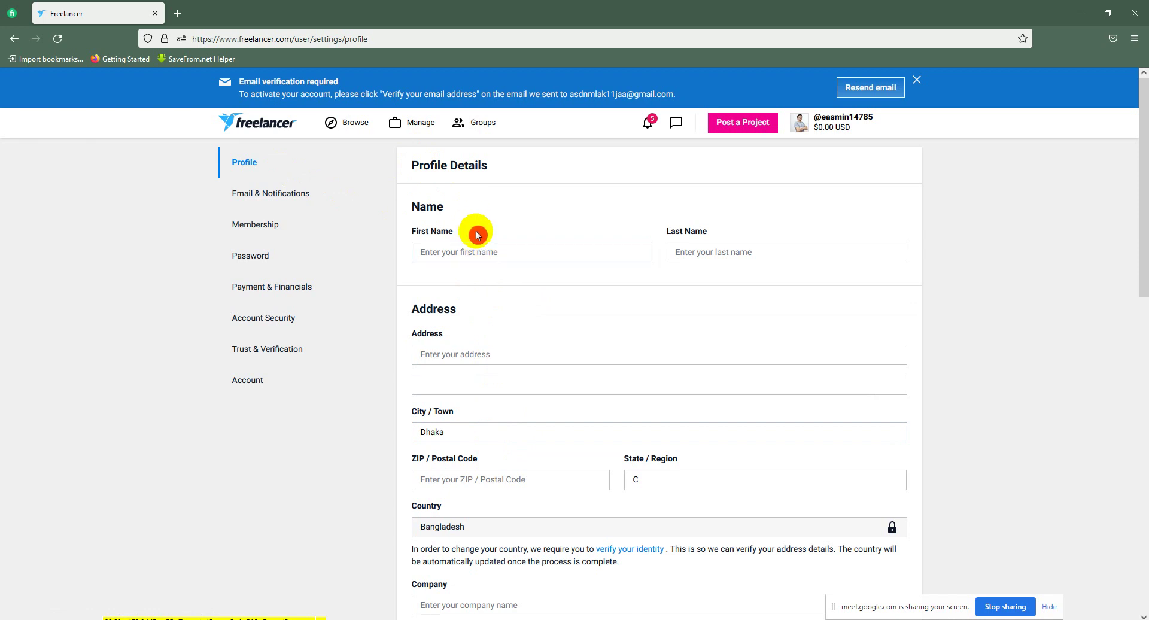
left_click(477, 254)
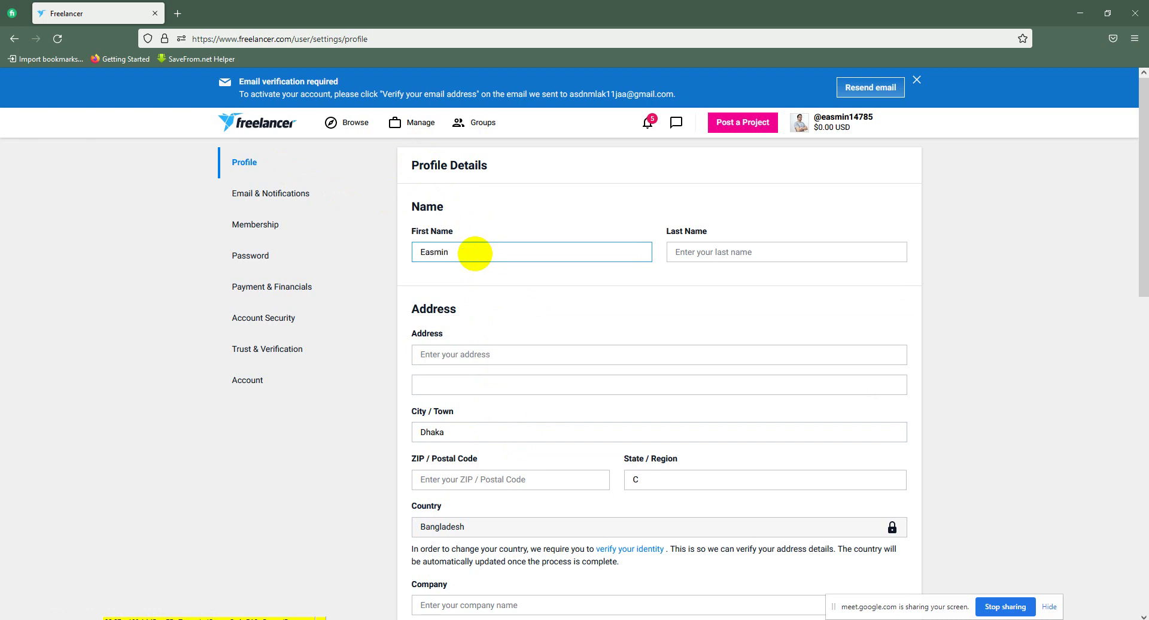
left_click(712, 253)
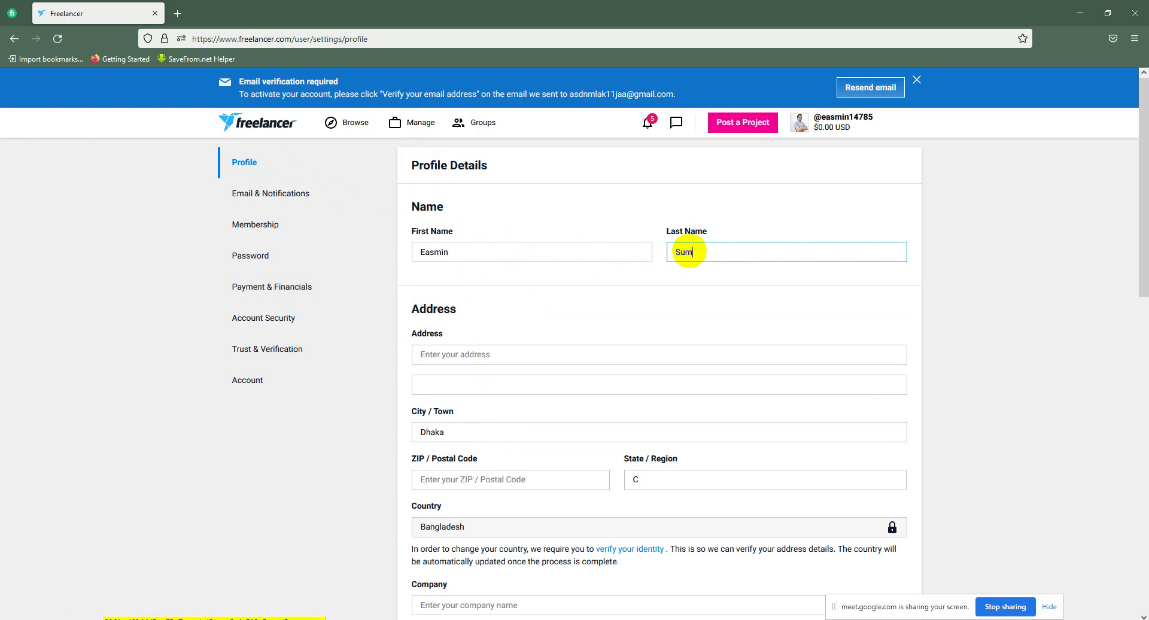
Step: Fill in part of the address section on the Profile Details page
left_click(861, 124)
left_click(610, 216)
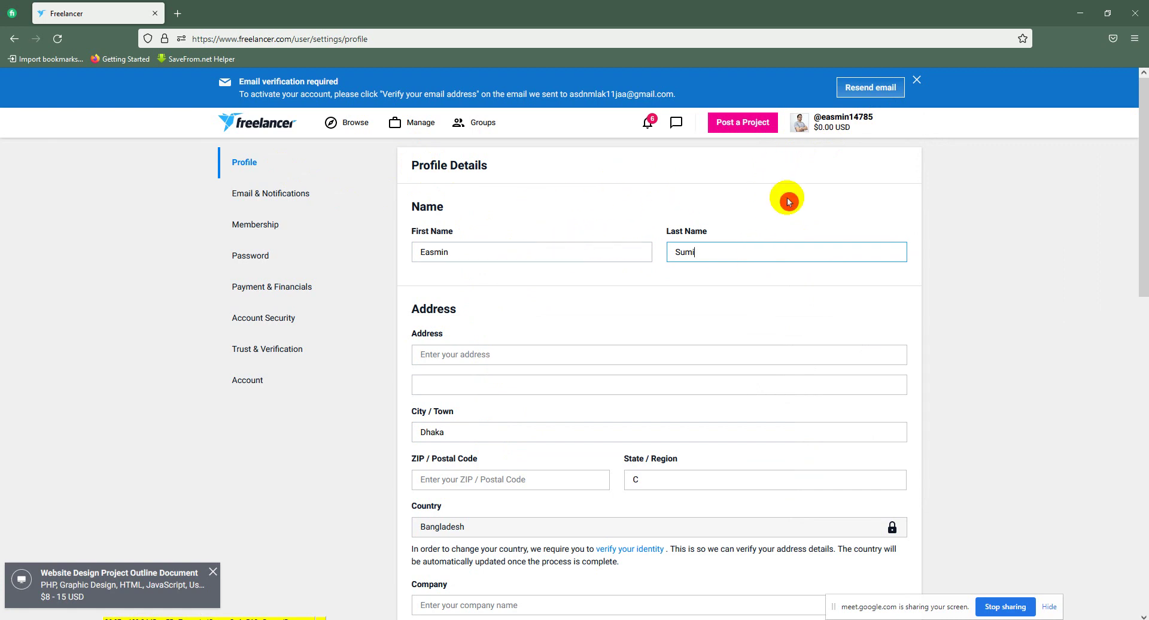
left_click(721, 256)
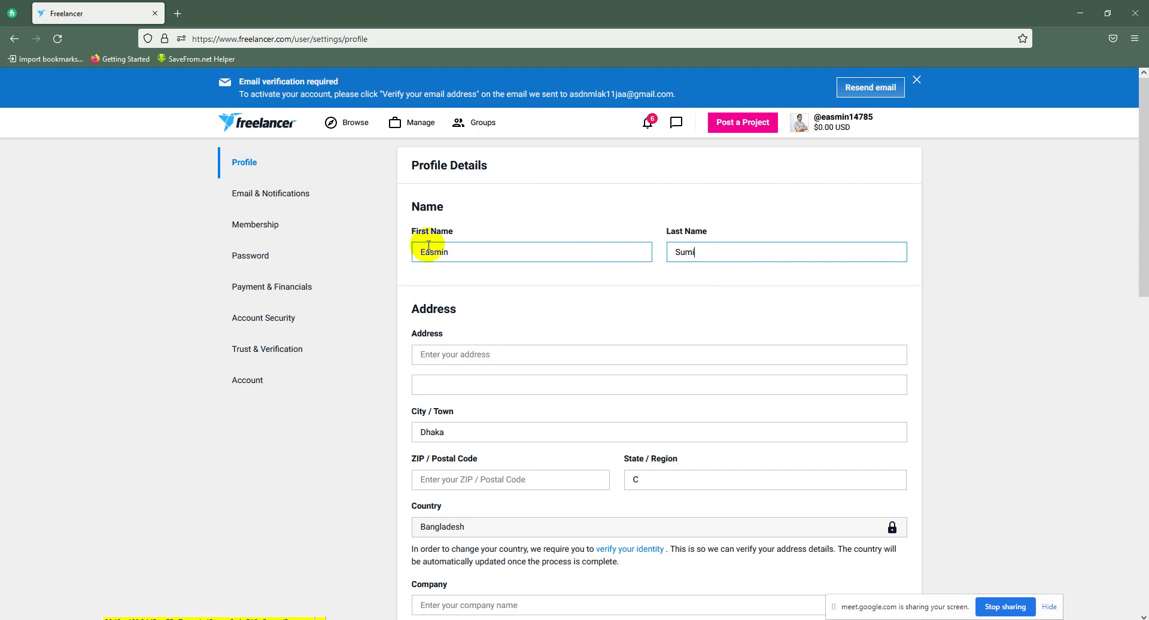
left_click(675, 239)
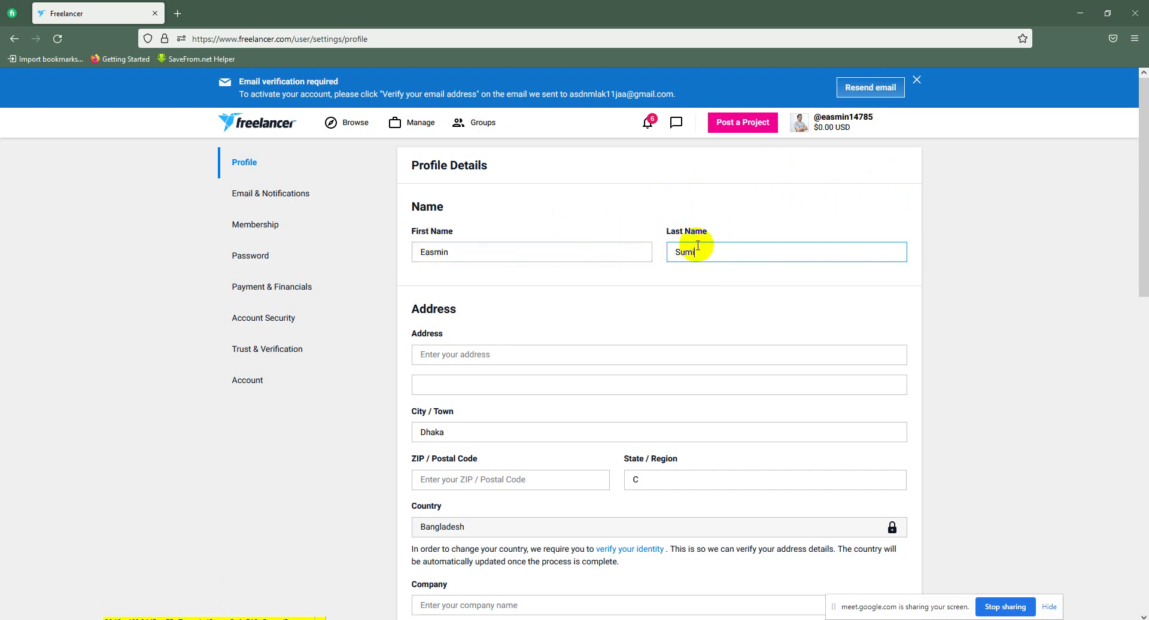
left_click_drag(1143, 202, 1134, 180)
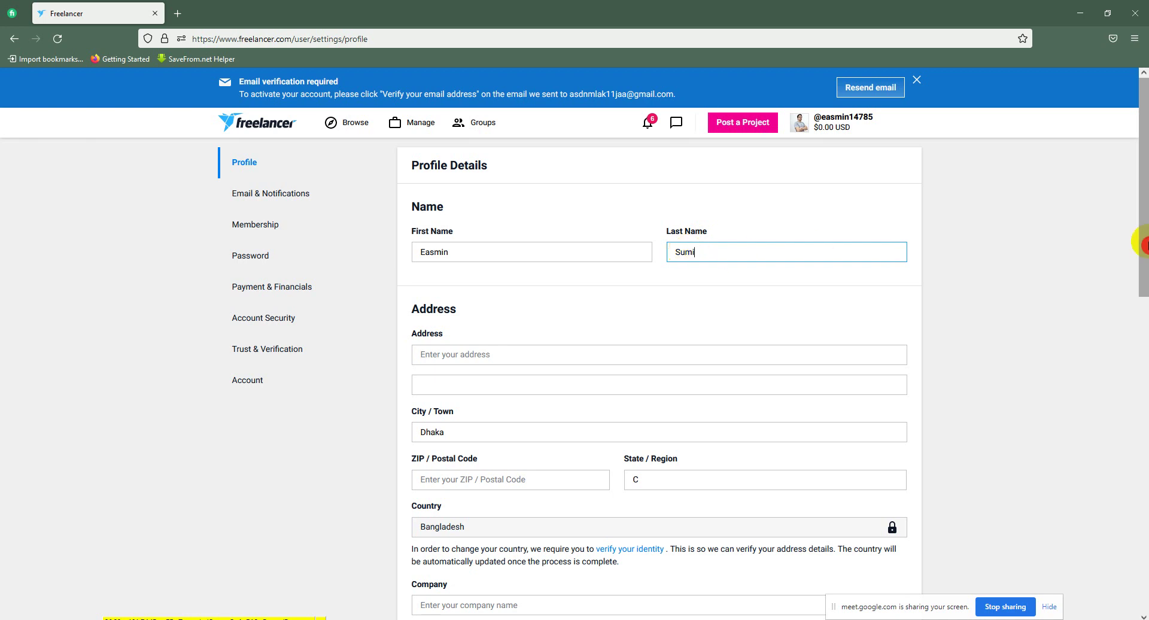
Step: Edit the first street address line, appending 'an' to the entered address
scroll(440, 284, "down", 3)
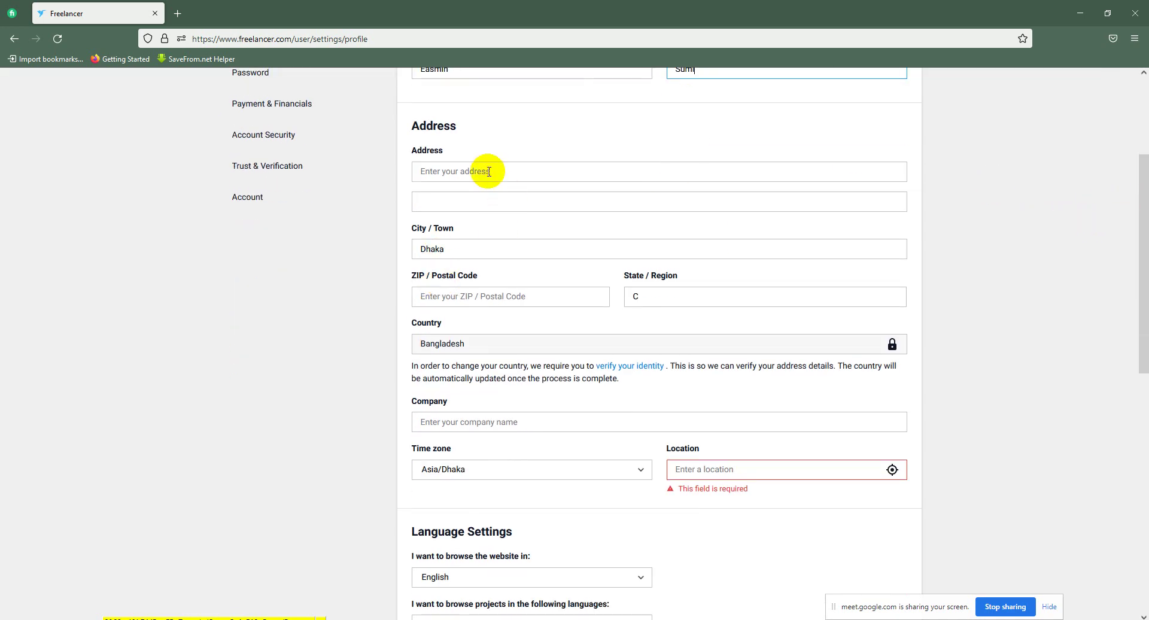
scroll(485, 193, "up", 1)
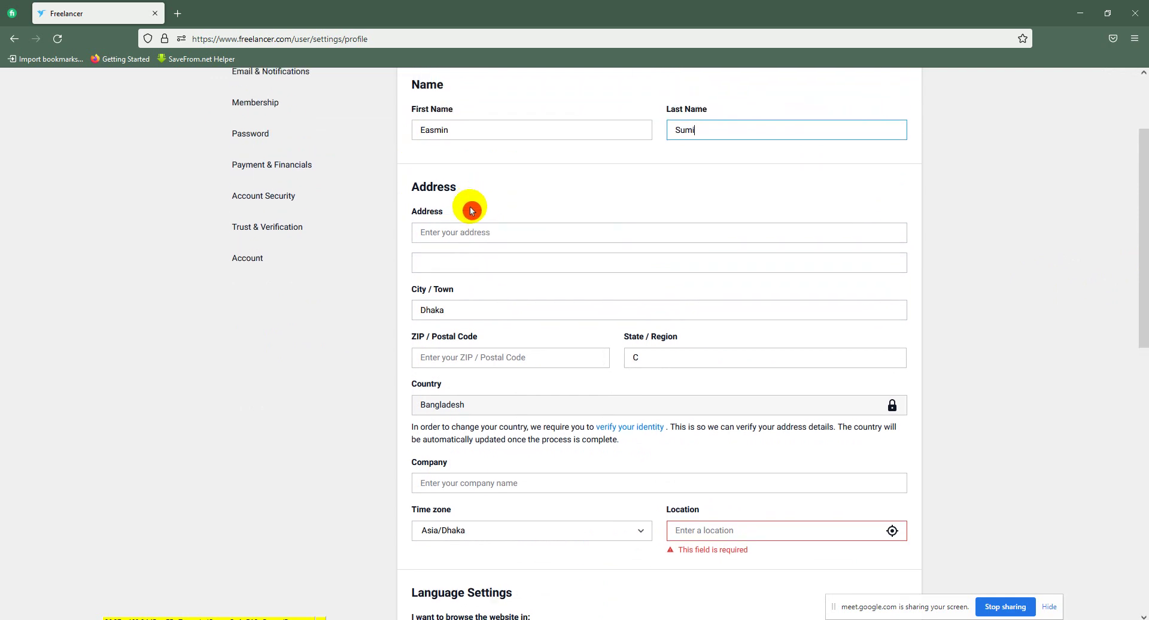
left_click(475, 239)
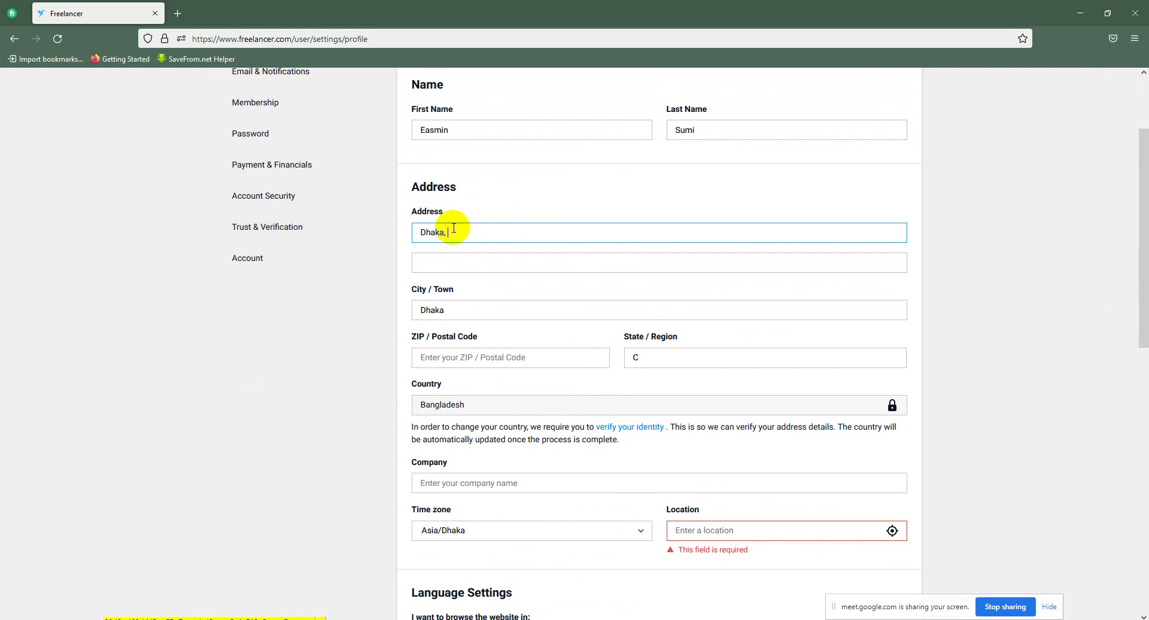
type("angladesh")
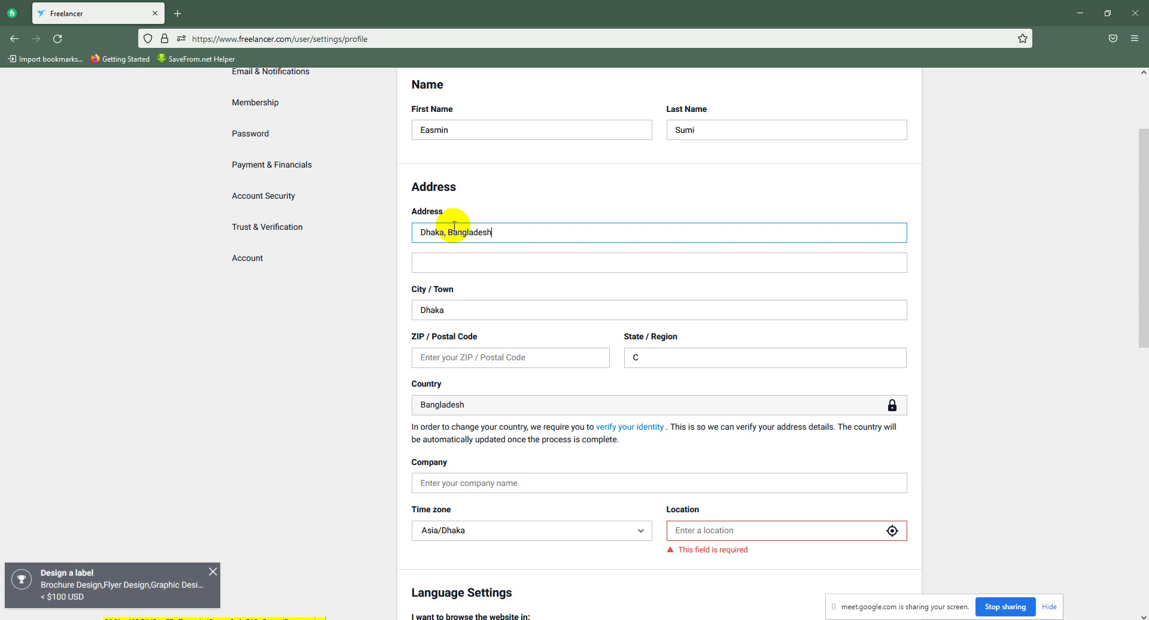
left_click(524, 254)
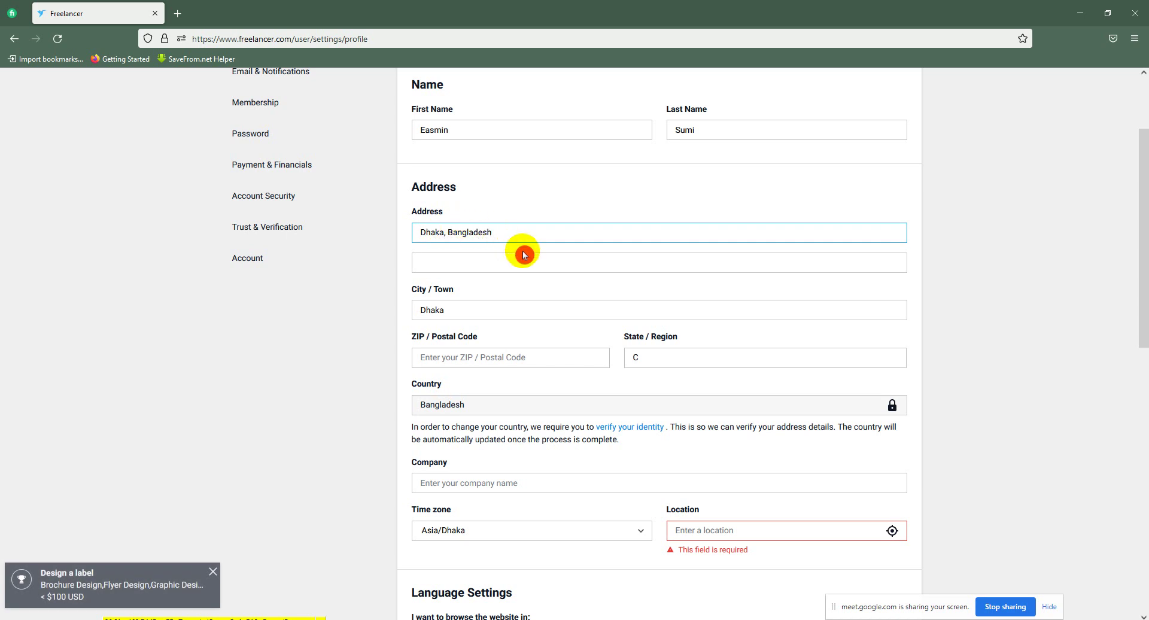
triple_click(425, 241)
left_click(447, 264)
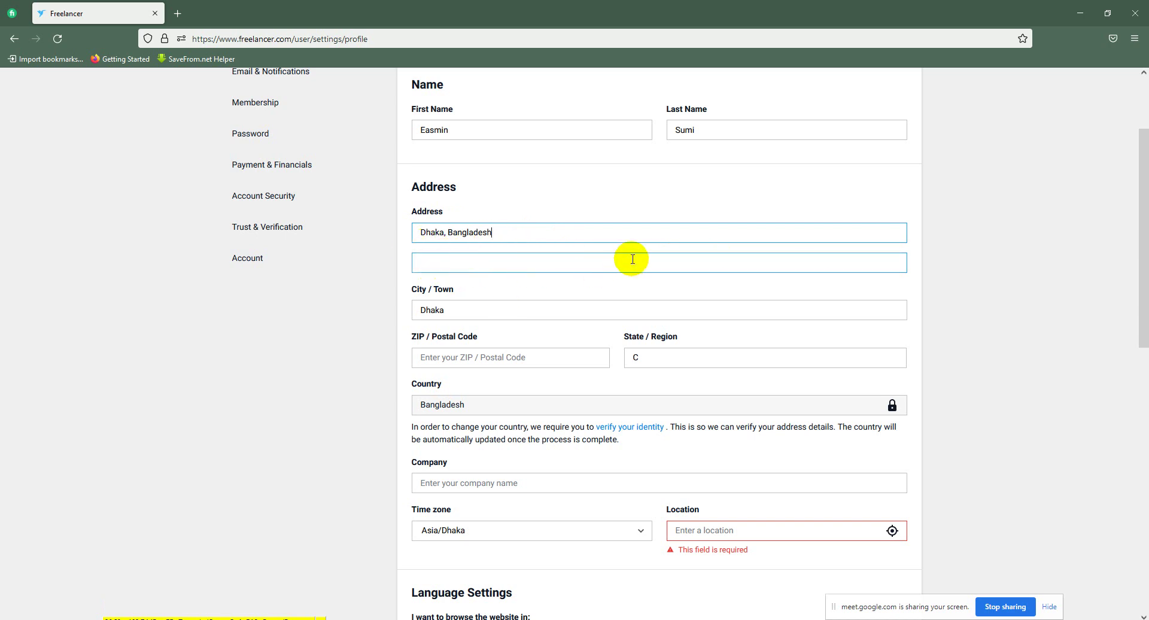
left_click(506, 237)
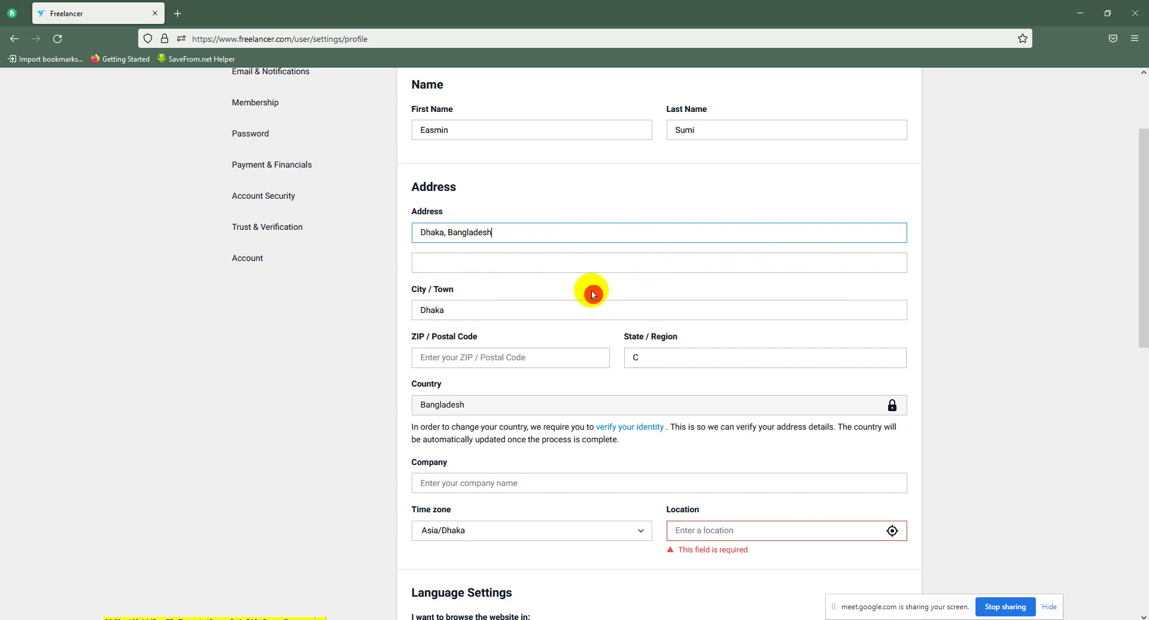
Step: Enter ZIP / Postal Code 1204 and replace the State / Region 'C' with Dhaka
scroll(487, 239, "down", 1)
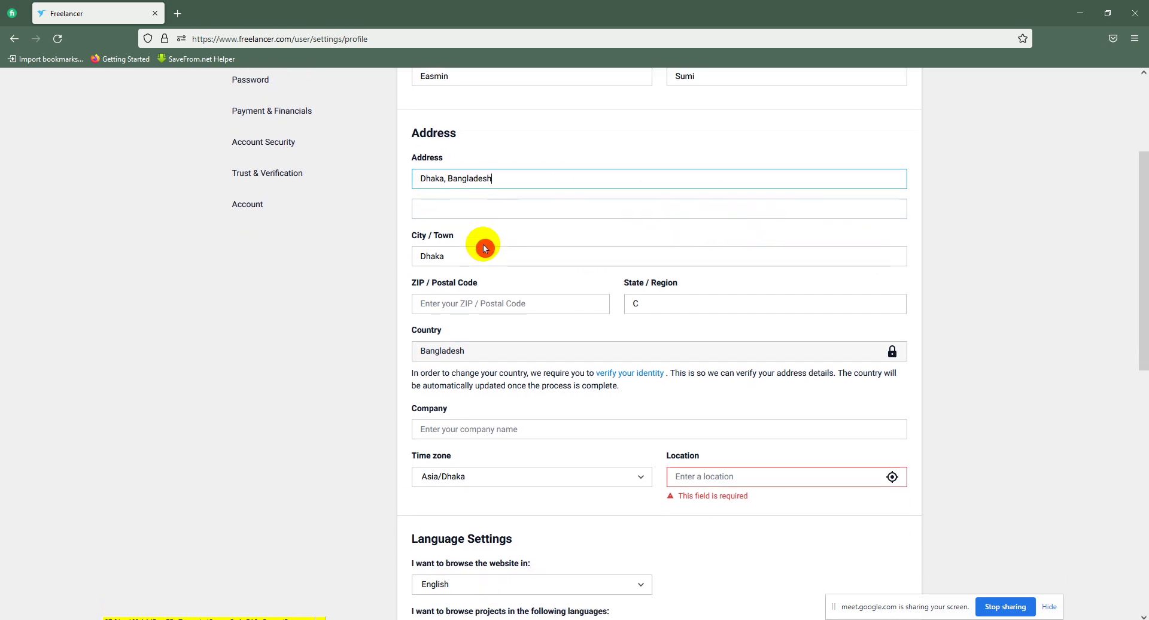
left_click(457, 298)
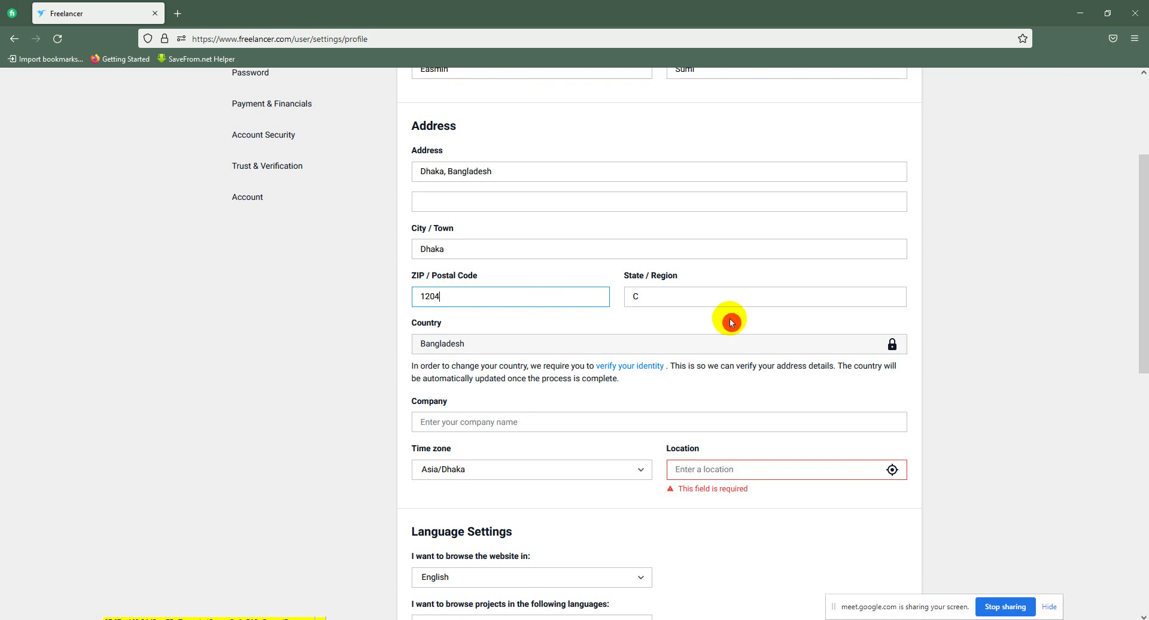
left_click(647, 294)
left_click_drag(650, 295, 616, 293)
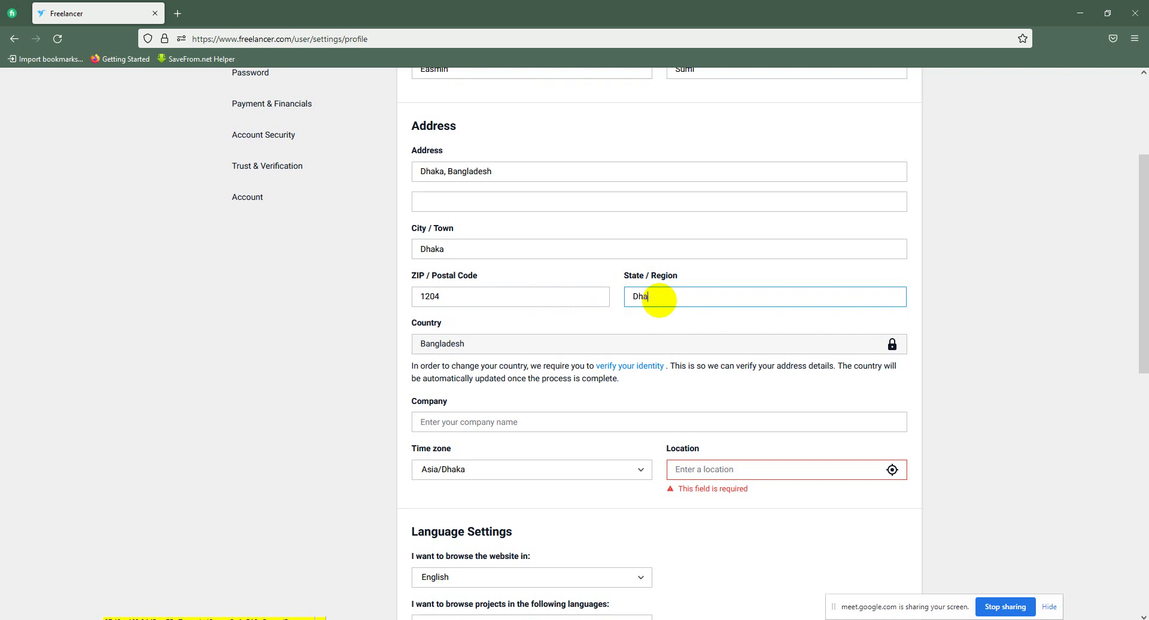
scroll(661, 300, "down", 2)
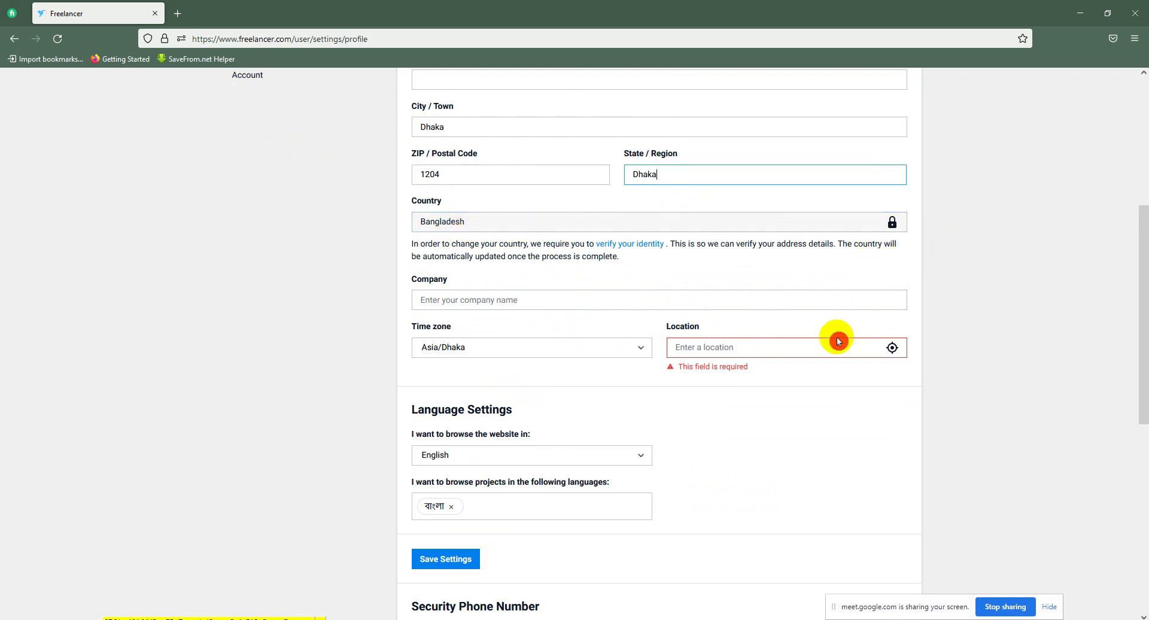
Step: Set Location to 'Dhaka, Bangladesh' from the suggestions and save the profile details
left_click(720, 345)
type("dhaka")
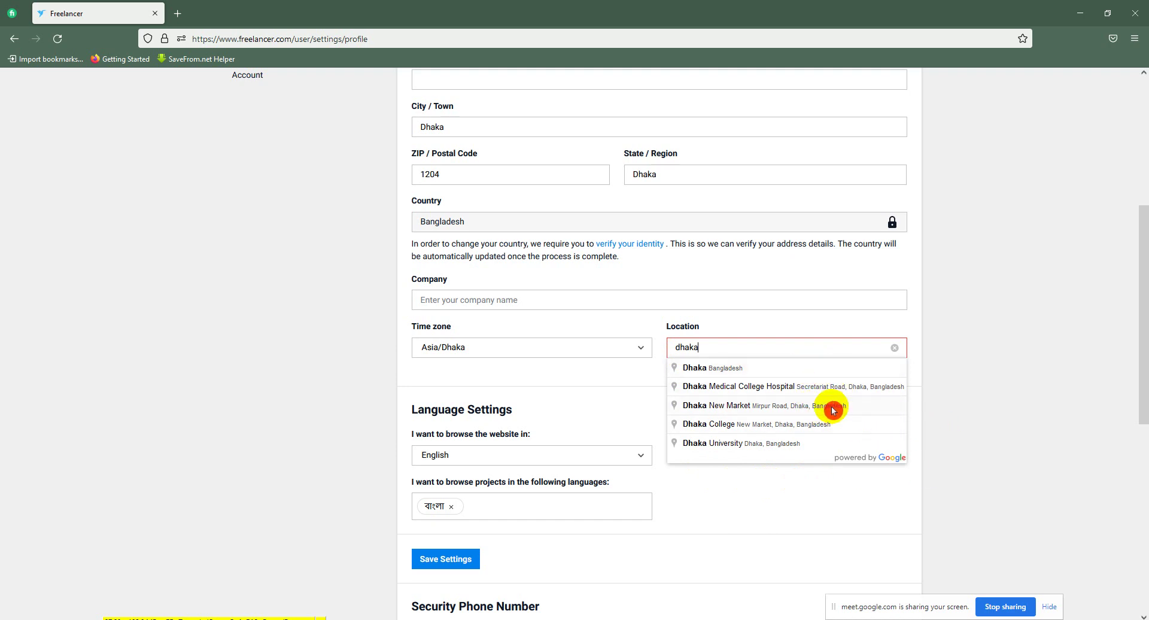
left_click(742, 369)
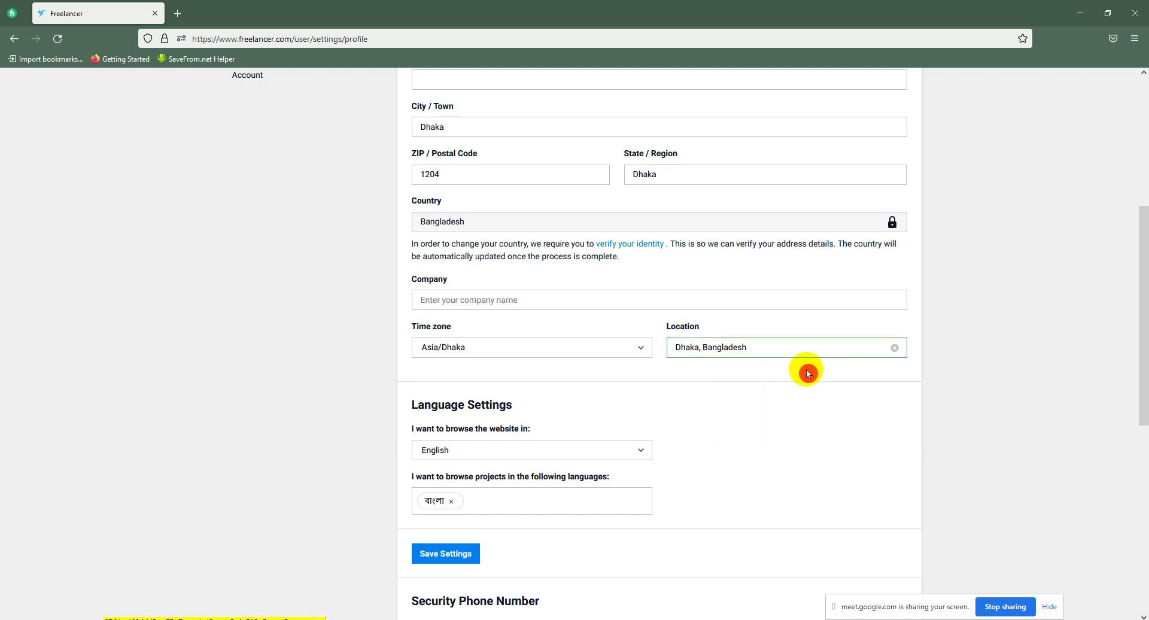
scroll(808, 367, "down", 2)
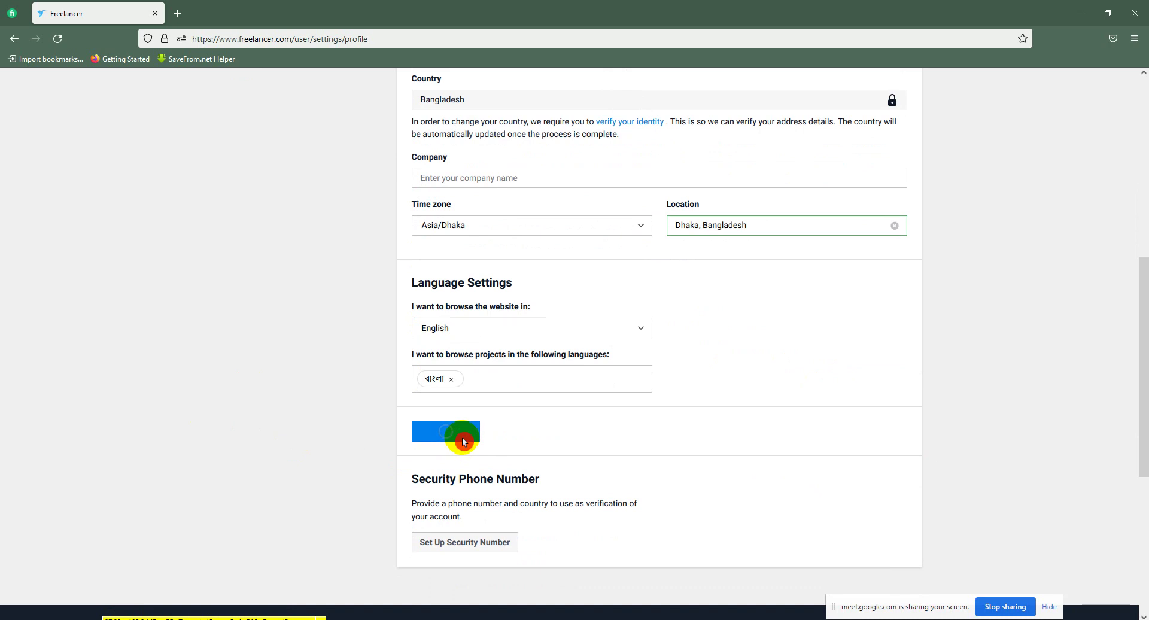
scroll(724, 213, "up", 6)
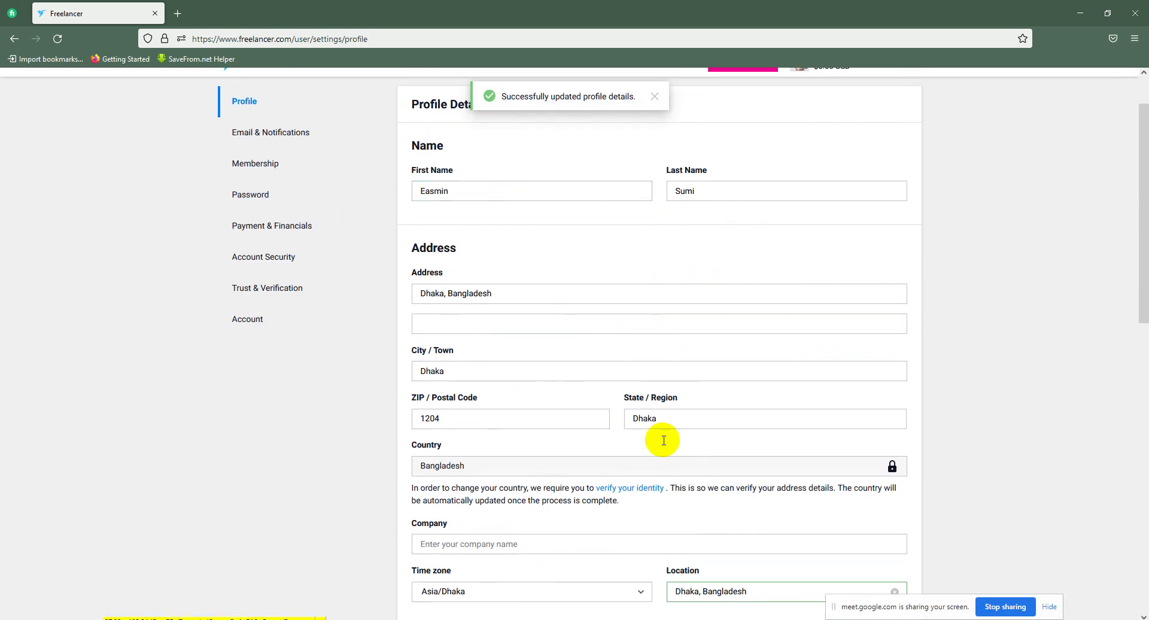
left_click(634, 349)
scroll(631, 353, "down", 8)
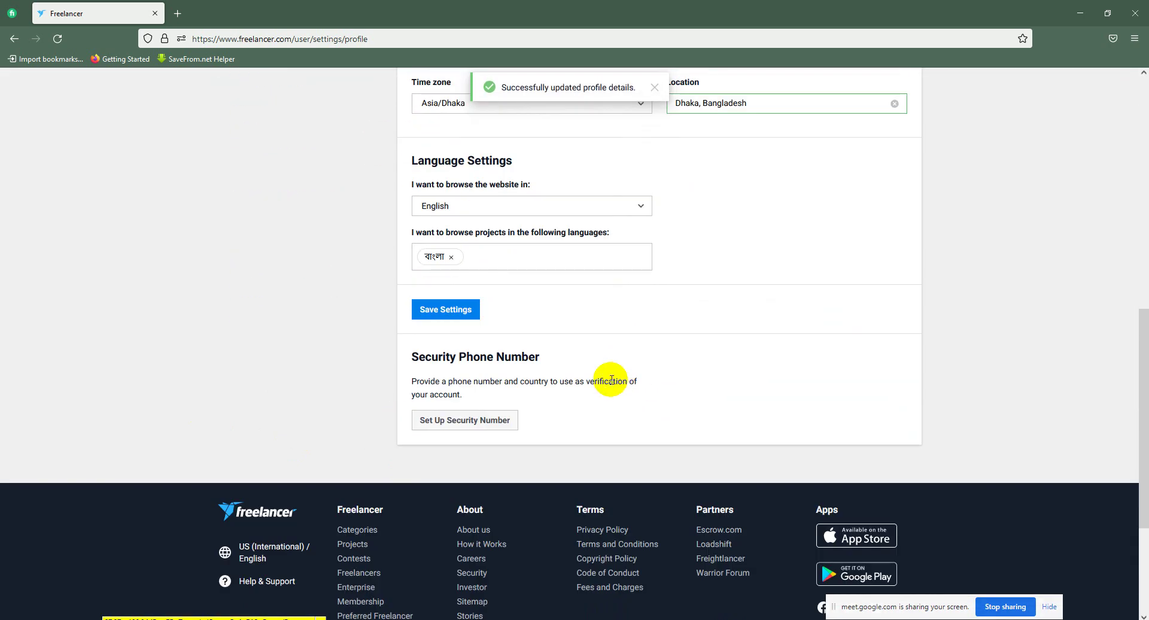
left_click(480, 422)
left_click(627, 377)
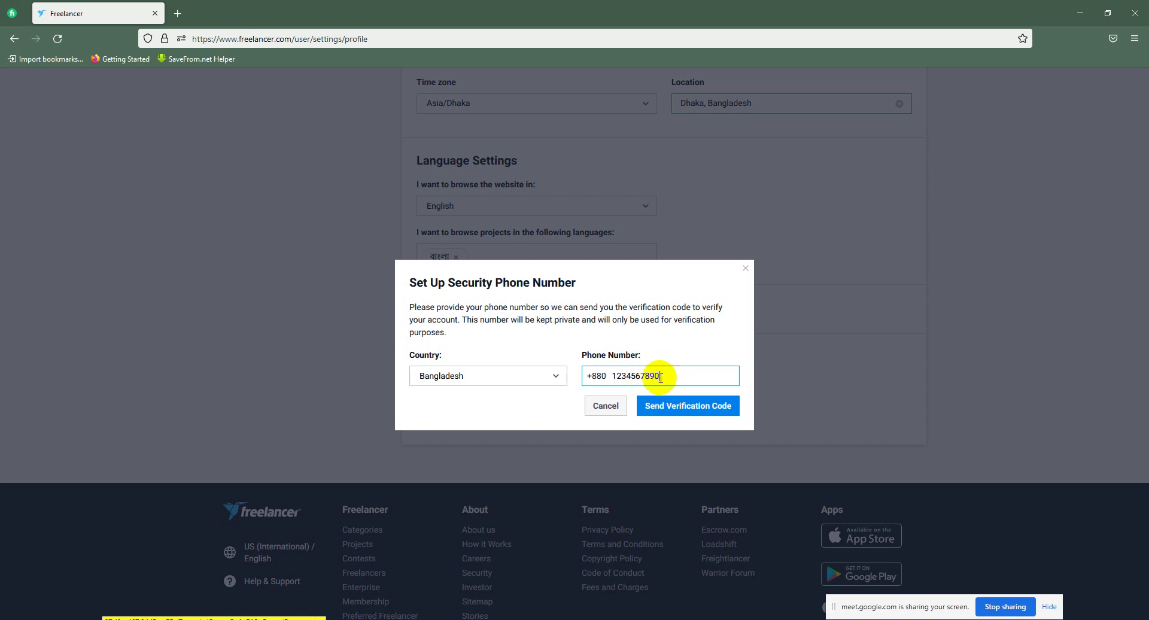
left_click(687, 411)
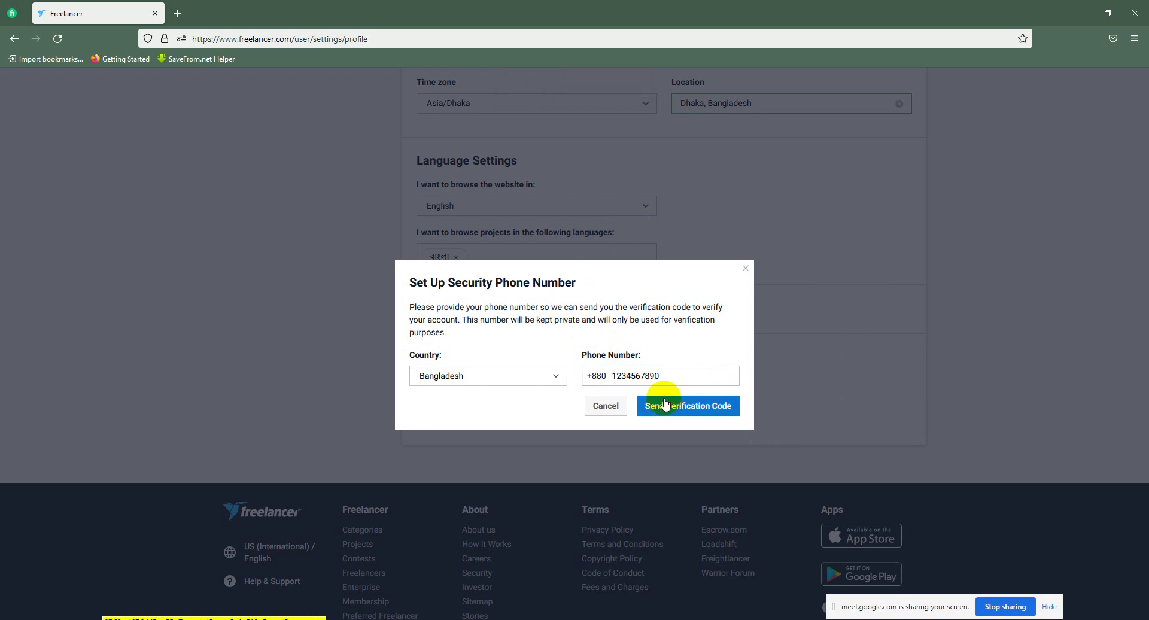
left_click(571, 298)
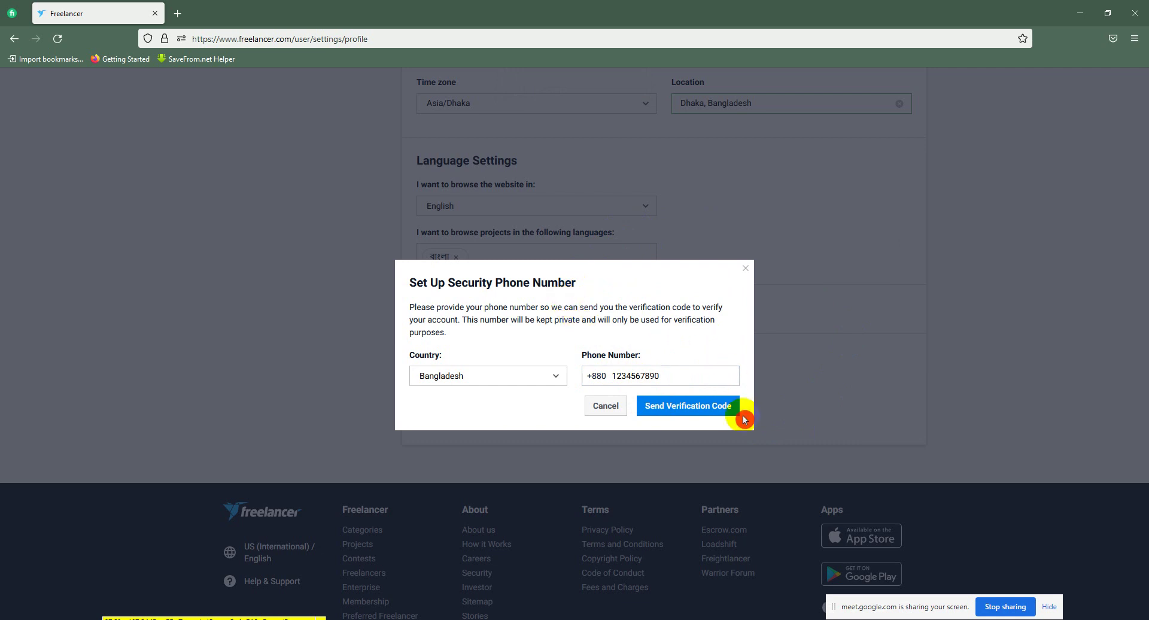
left_click(746, 273)
left_click_drag(1143, 414, 1136, 120)
left_click(438, 243)
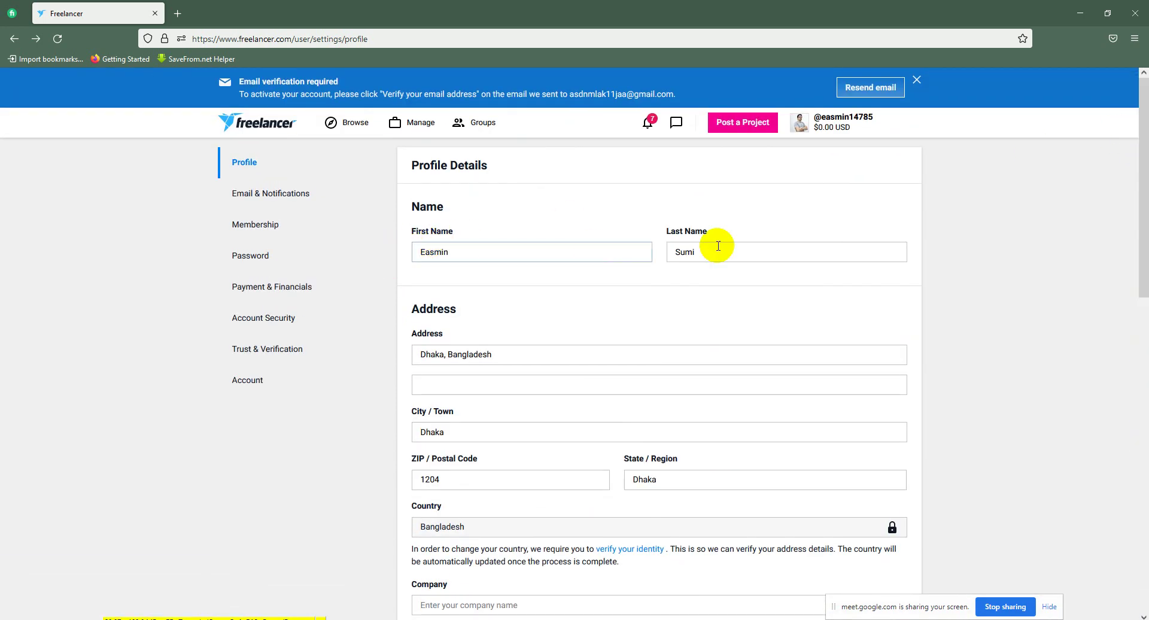
Step: Check the First and Last Name fields, then go to the Trust & Verification settings
left_click(768, 243)
left_click(646, 245)
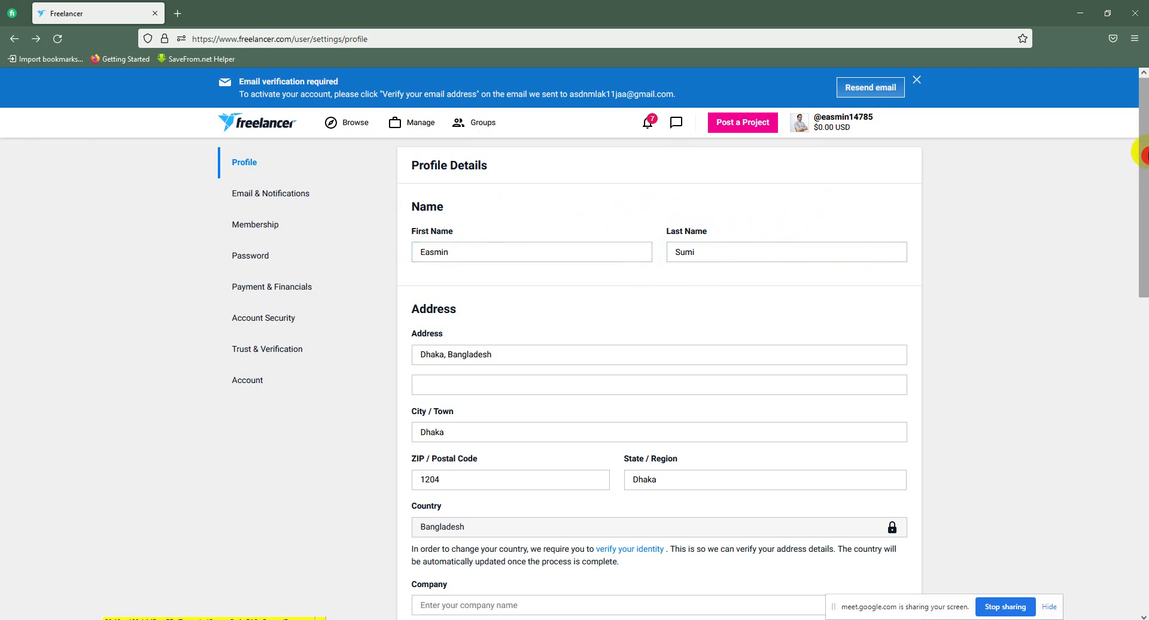
scroll(1138, 236, "down", 8)
left_click_drag(1137, 363, 1138, 237)
scroll(1141, 243, "up", 3)
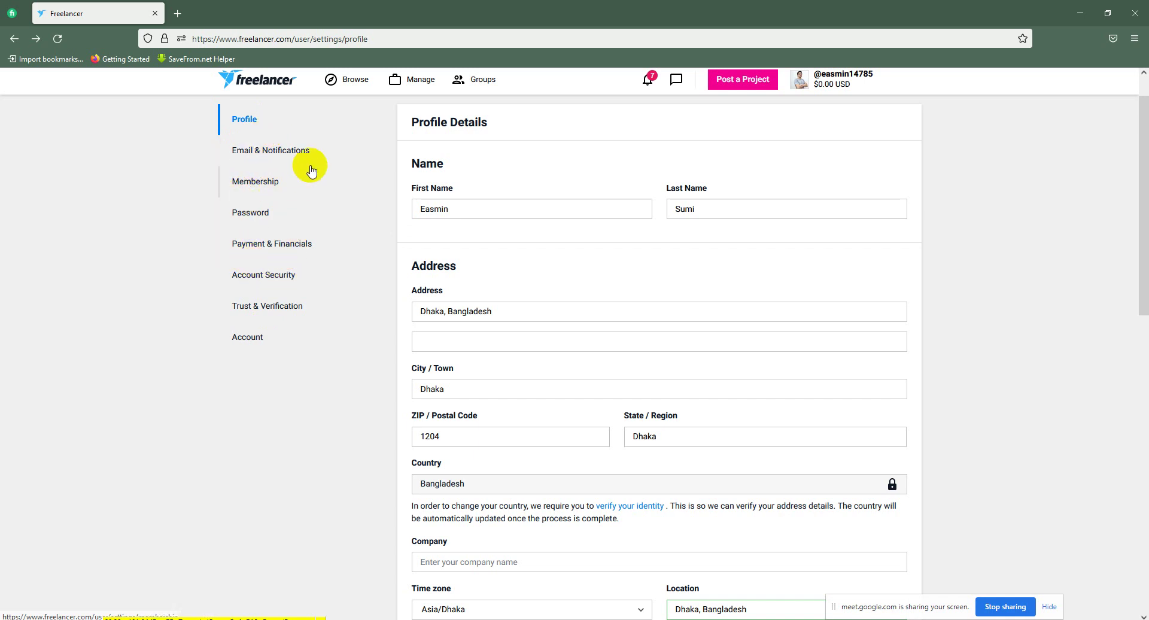
left_click(274, 312)
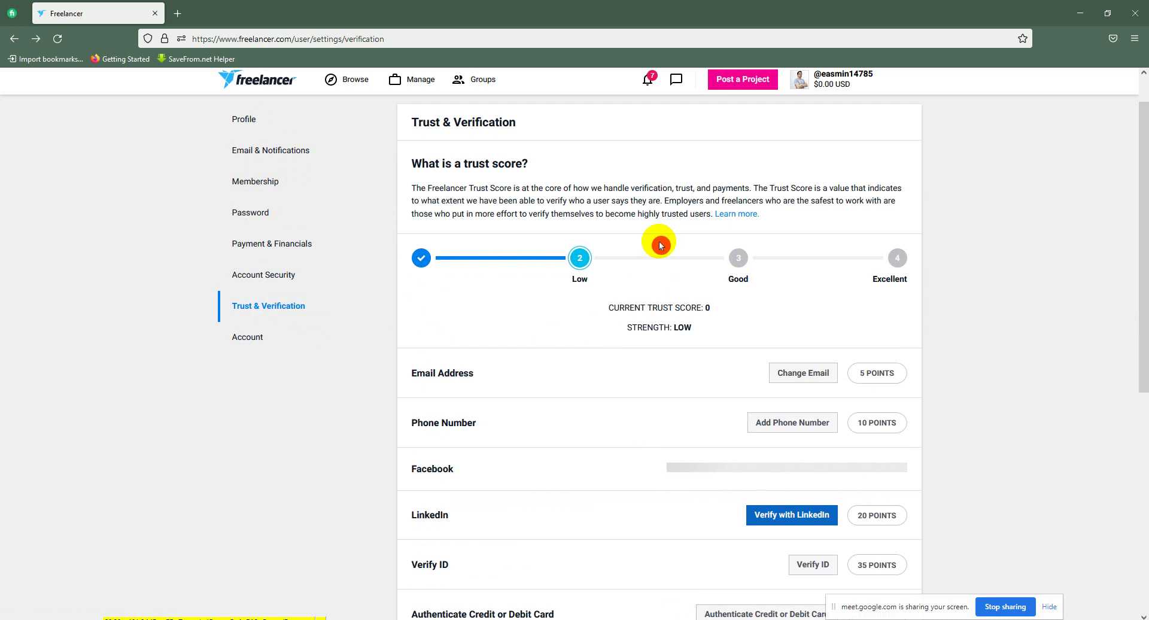
Step: Start adding a phone number, dismiss it, and go to the Email & Notifications settings
left_click(732, 293)
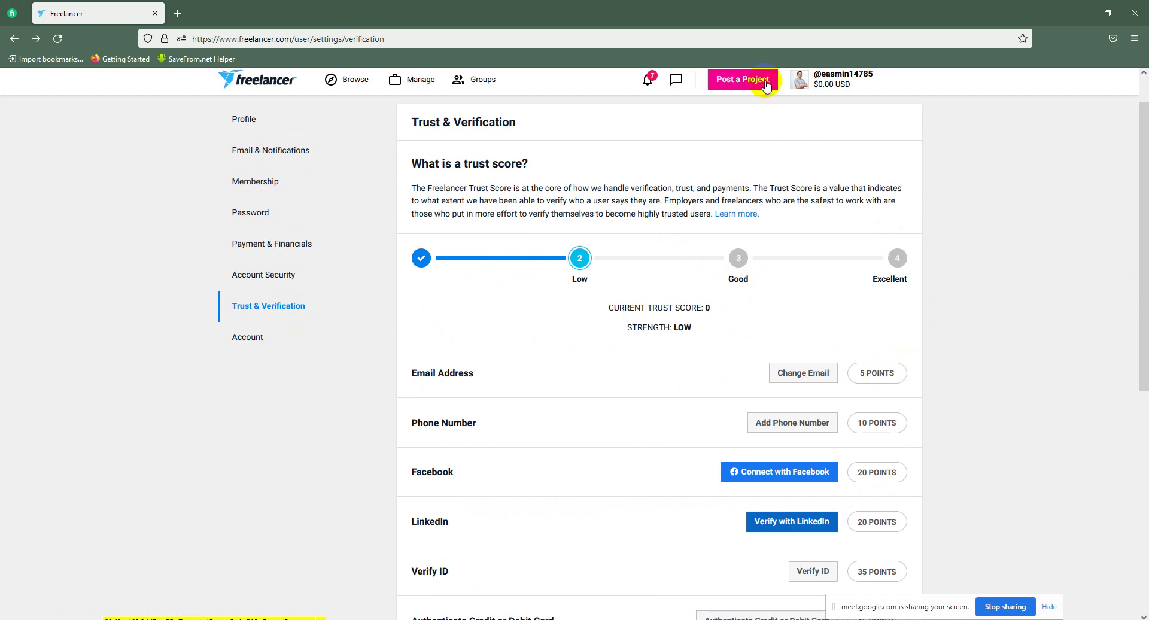
left_click(928, 449)
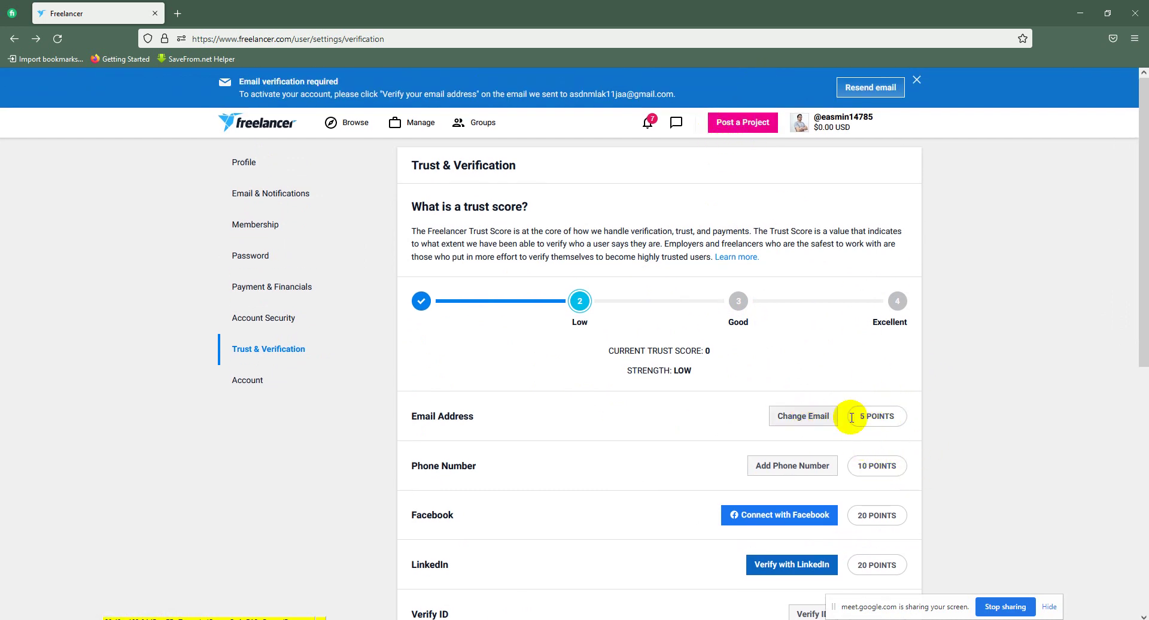
left_click(797, 473)
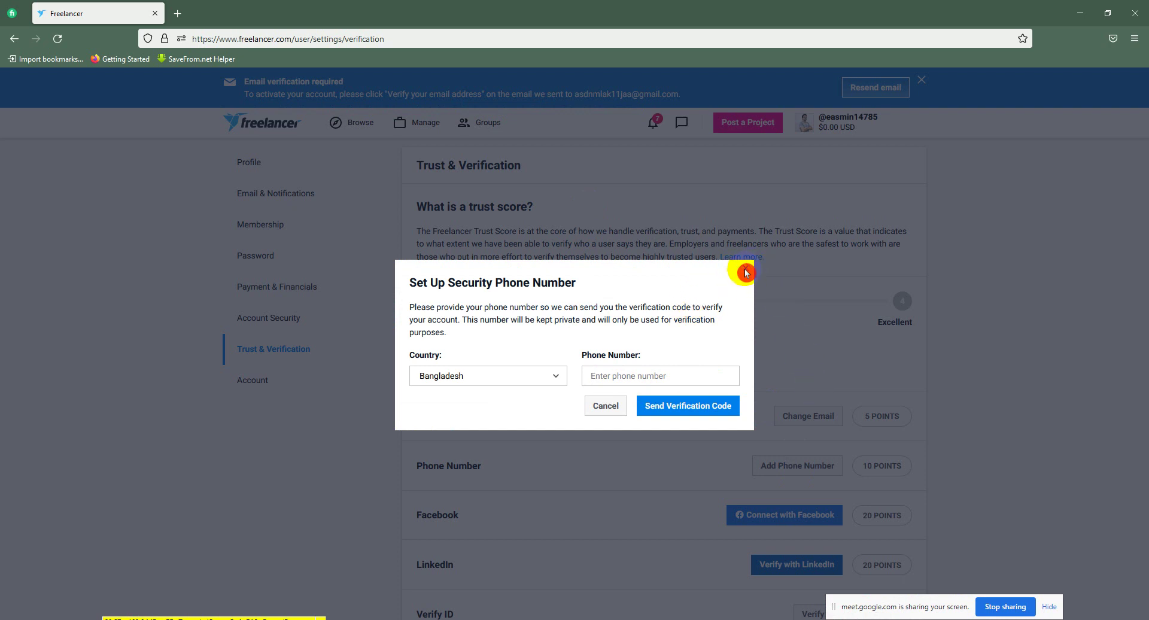
left_click(749, 269)
left_click(795, 419)
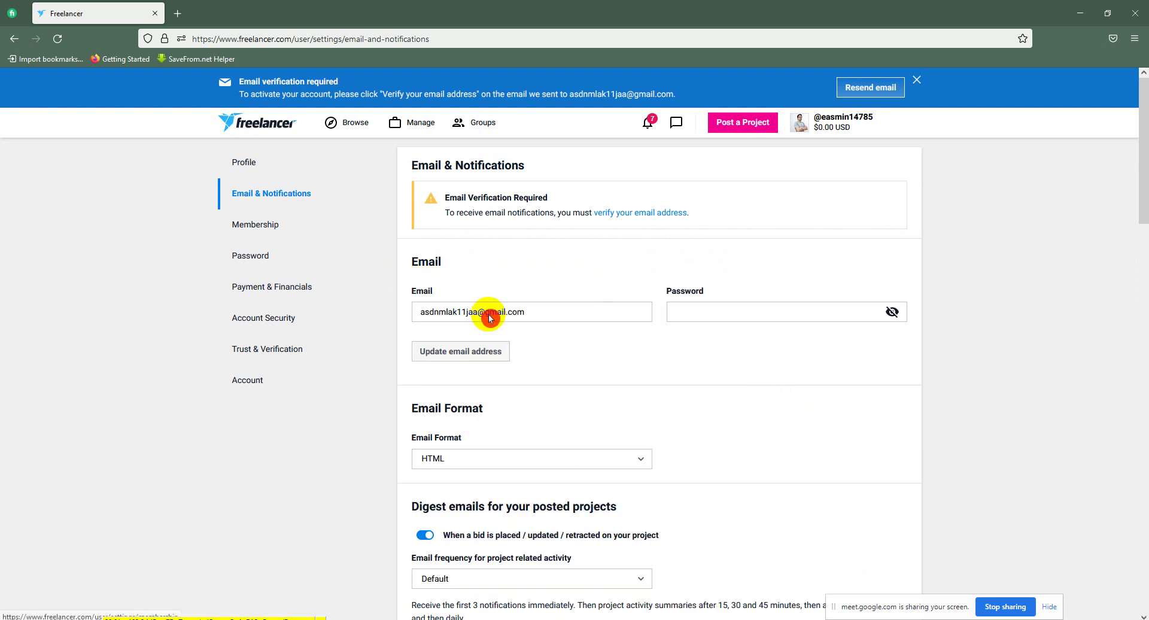
Step: Return to the Trust & Verification page showing trust score 0 at Low strength
left_click(668, 306)
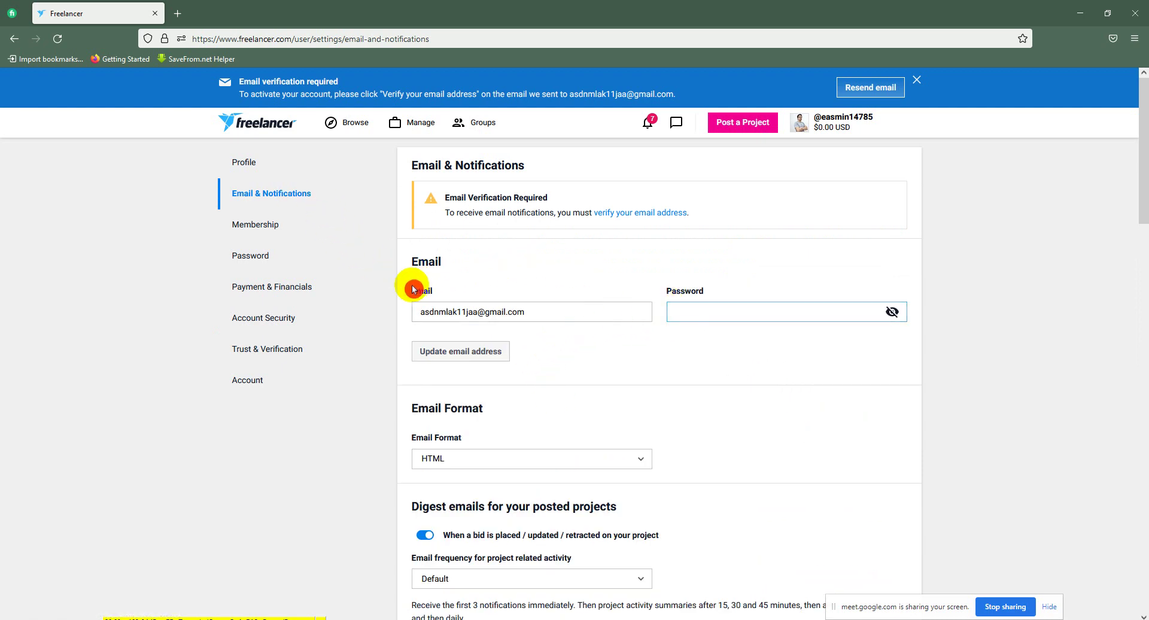
left_click(290, 347)
left_click(791, 259)
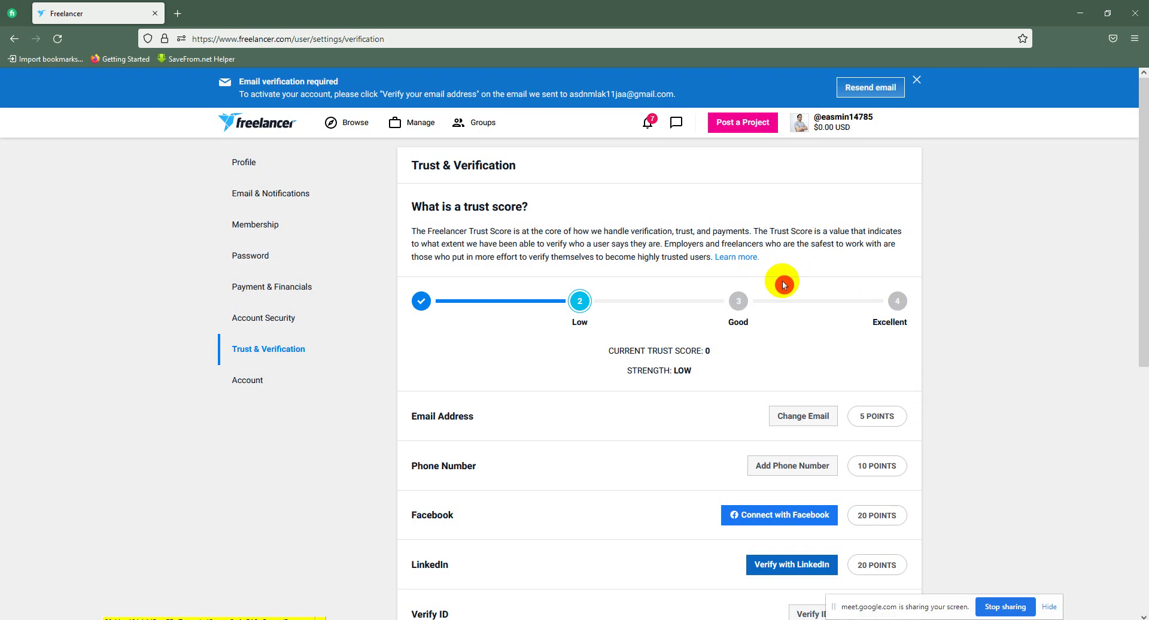
scroll(799, 284, "down", 2)
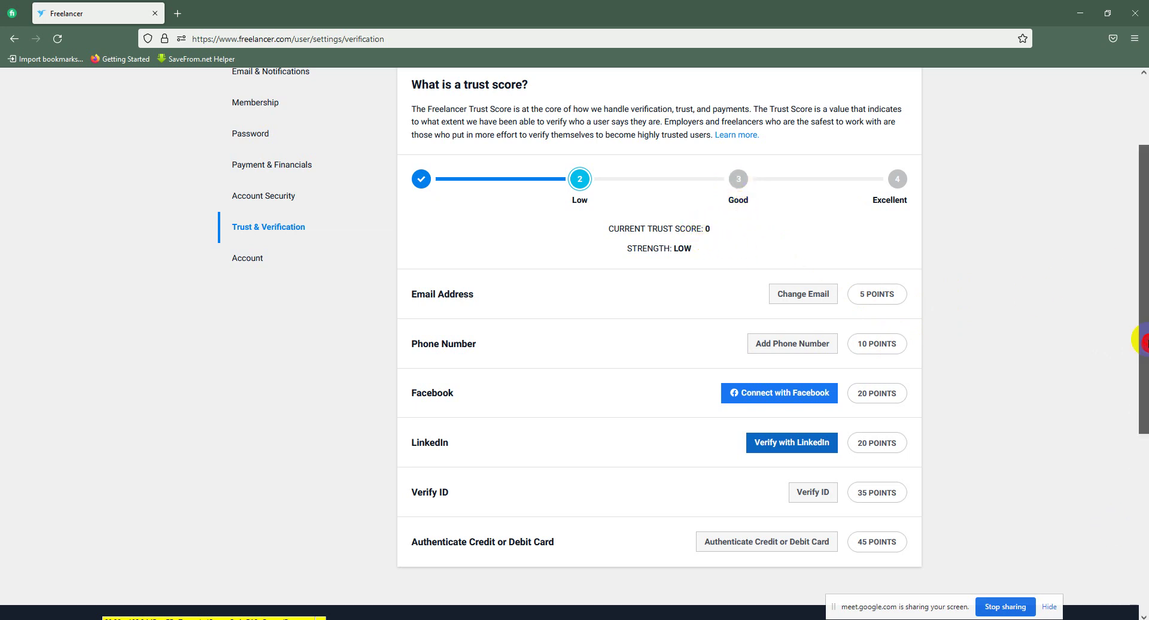
left_click_drag(1143, 342, 1142, 384)
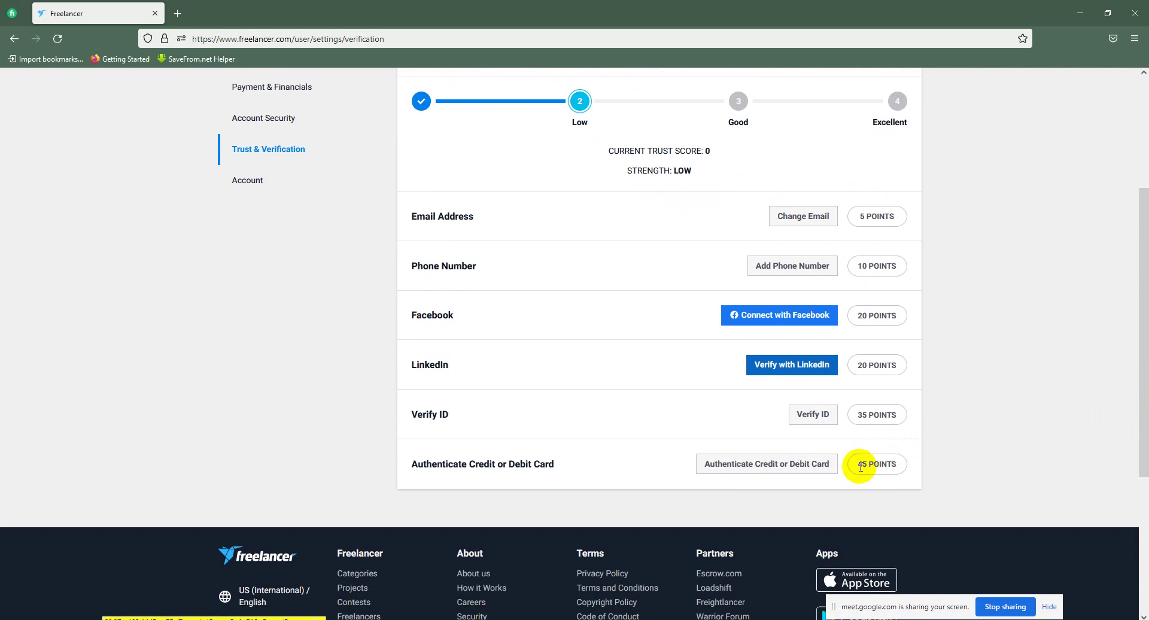
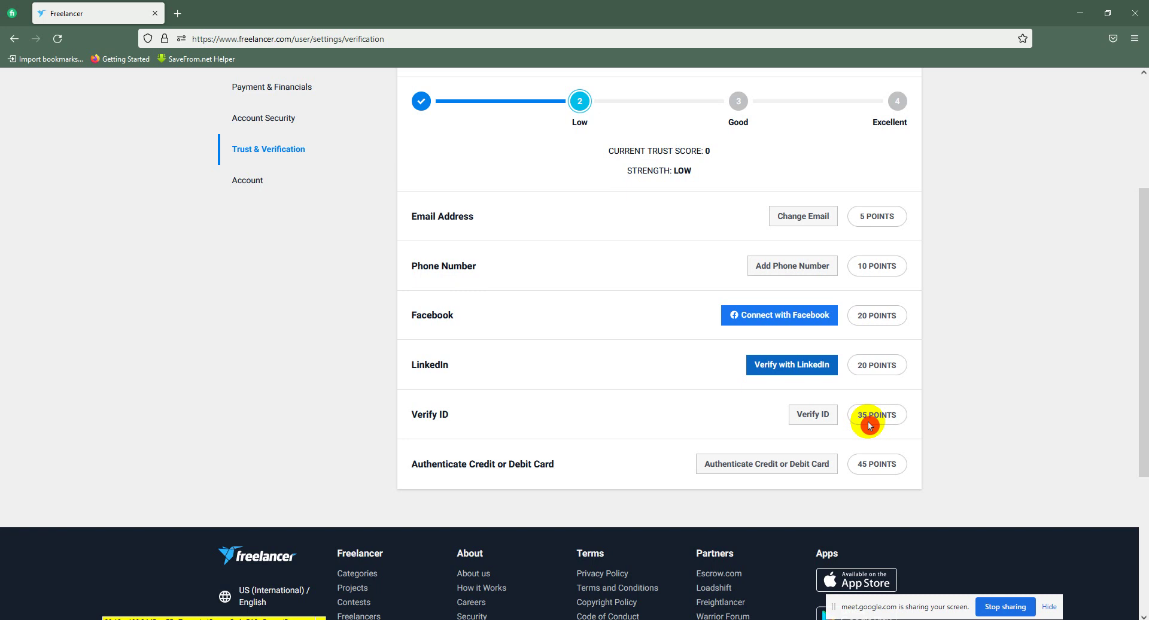
Step: Scroll to the top of the Trust & Verification page and open the Browse mega-menu
left_click_drag(1141, 359, 1143, 222)
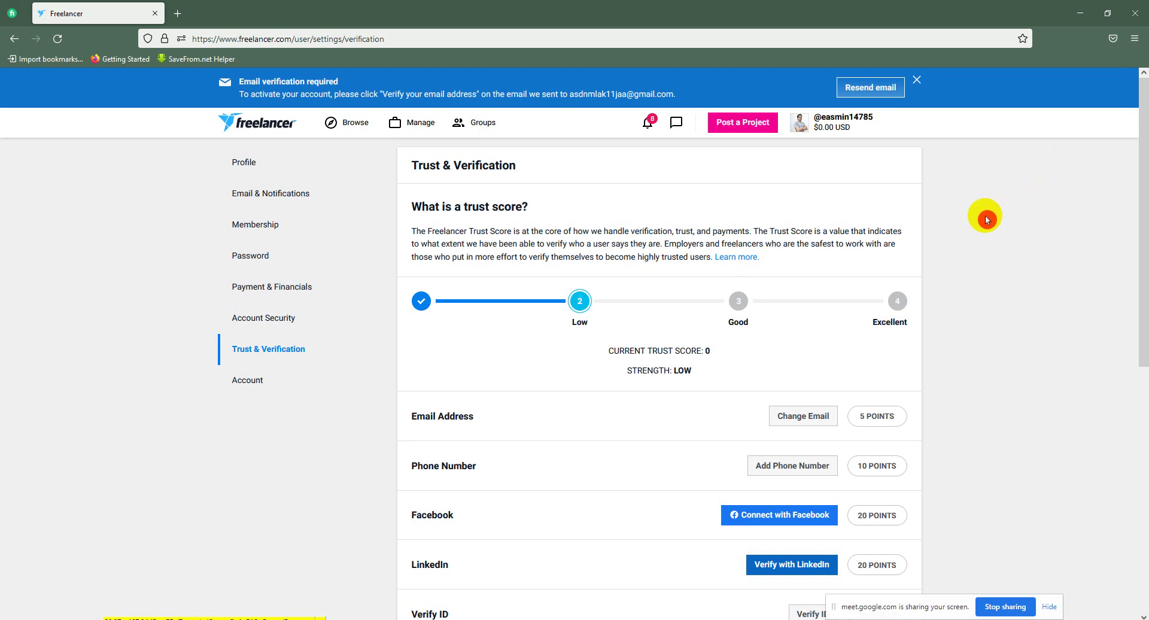
left_click(335, 122)
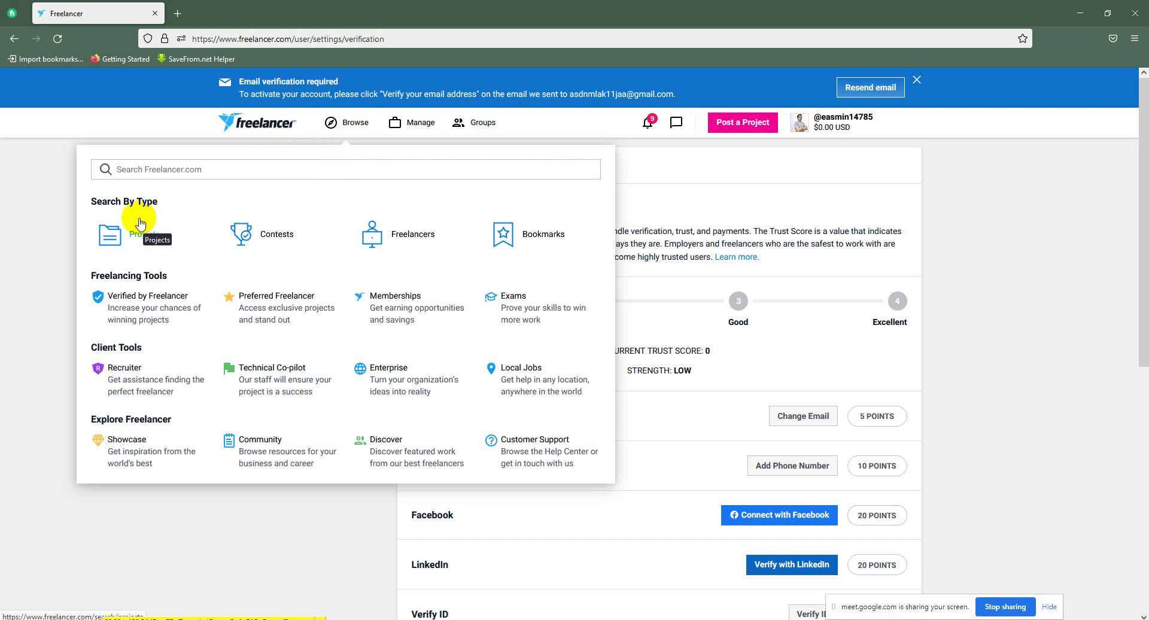
Step: Open the Contests listing, showing 782 design-skill contest results
left_click(293, 240)
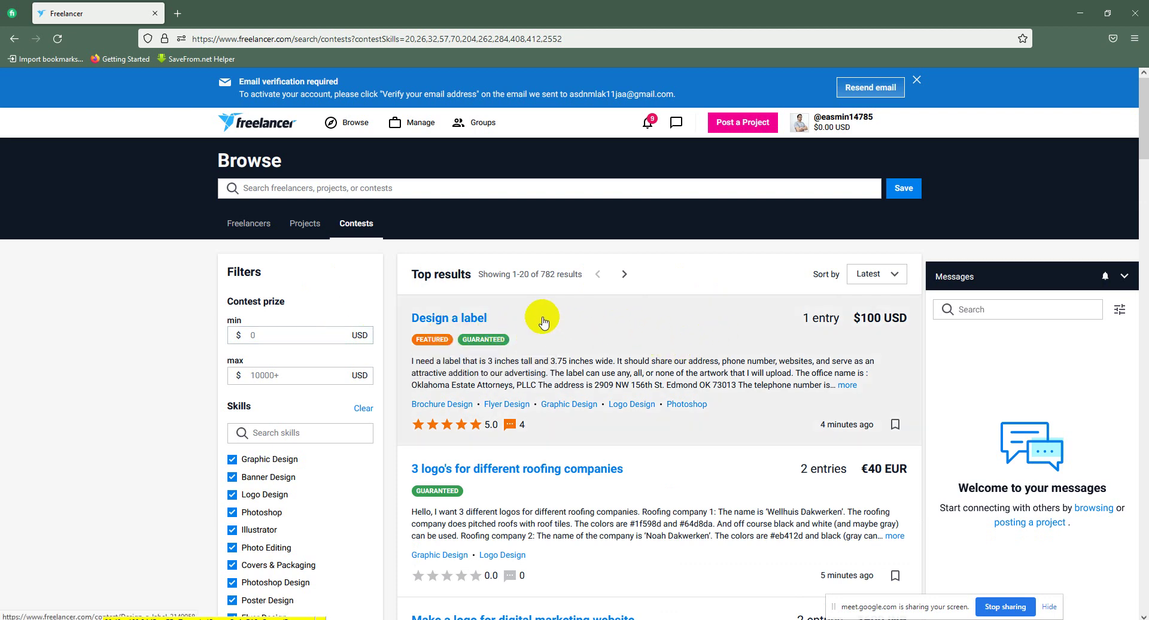
left_click(363, 207)
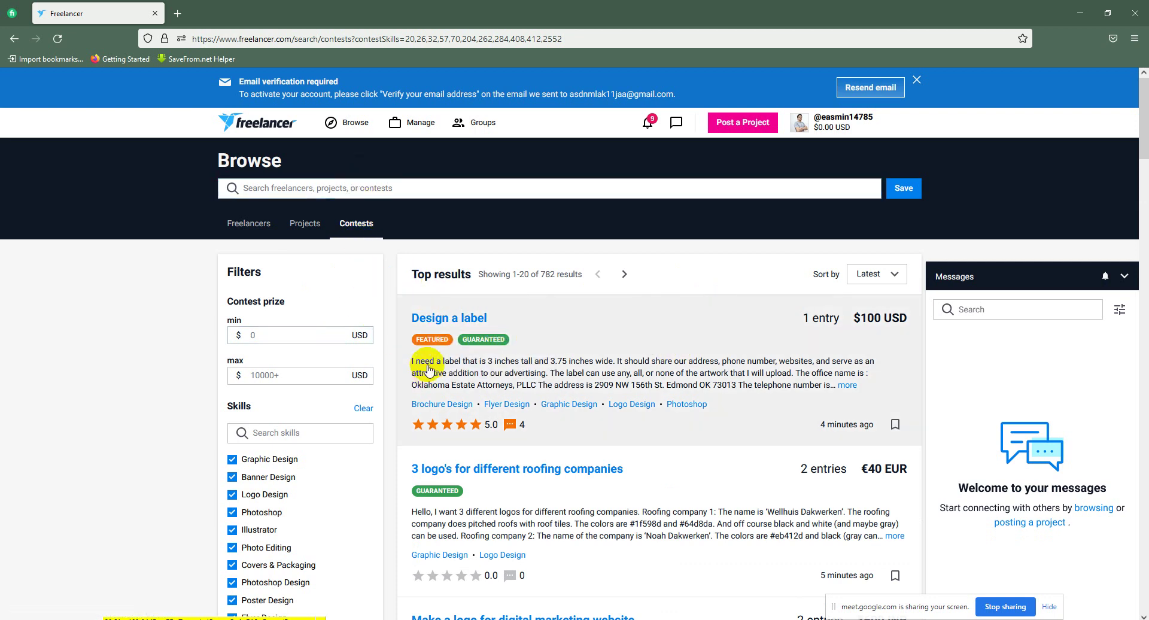
scroll(338, 473, "down", 3)
left_click(327, 246)
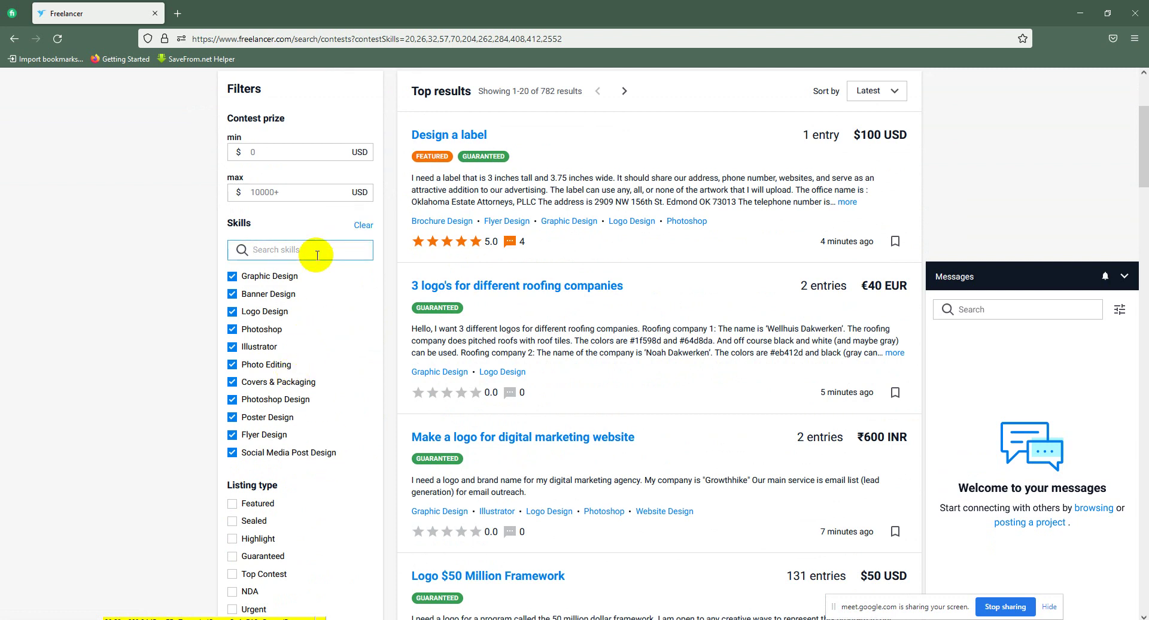
left_click(209, 285)
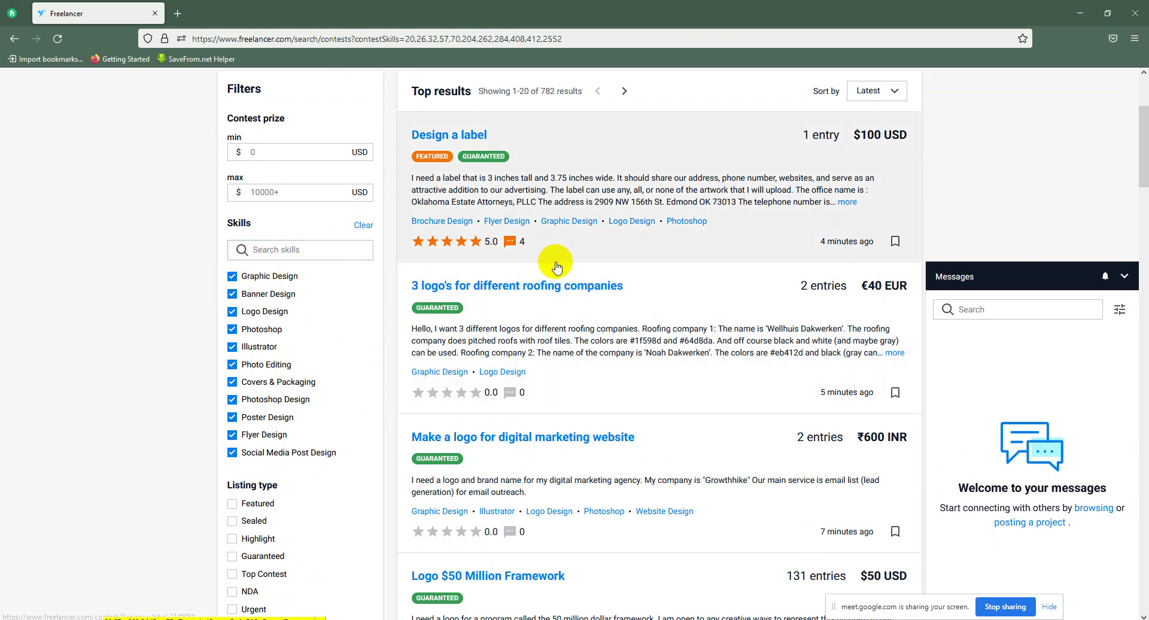
Step: Open the 'Design a label' contest in a new browser tab
scroll(554, 270, "up", 3)
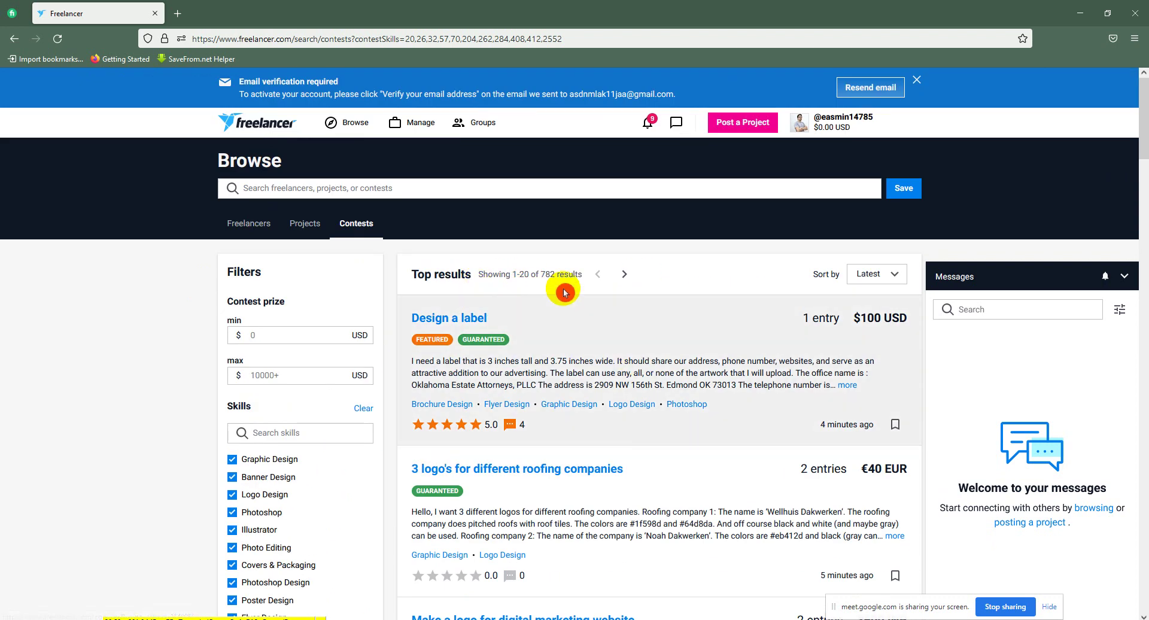
scroll(601, 258, "down", 2)
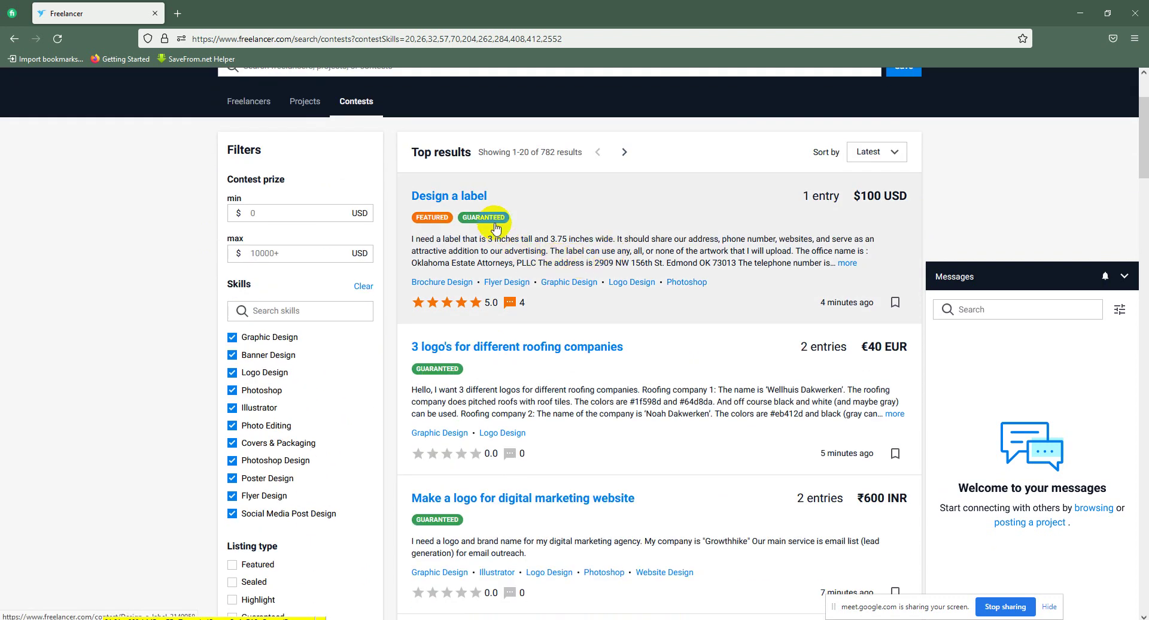
right_click(590, 253)
left_click(616, 265)
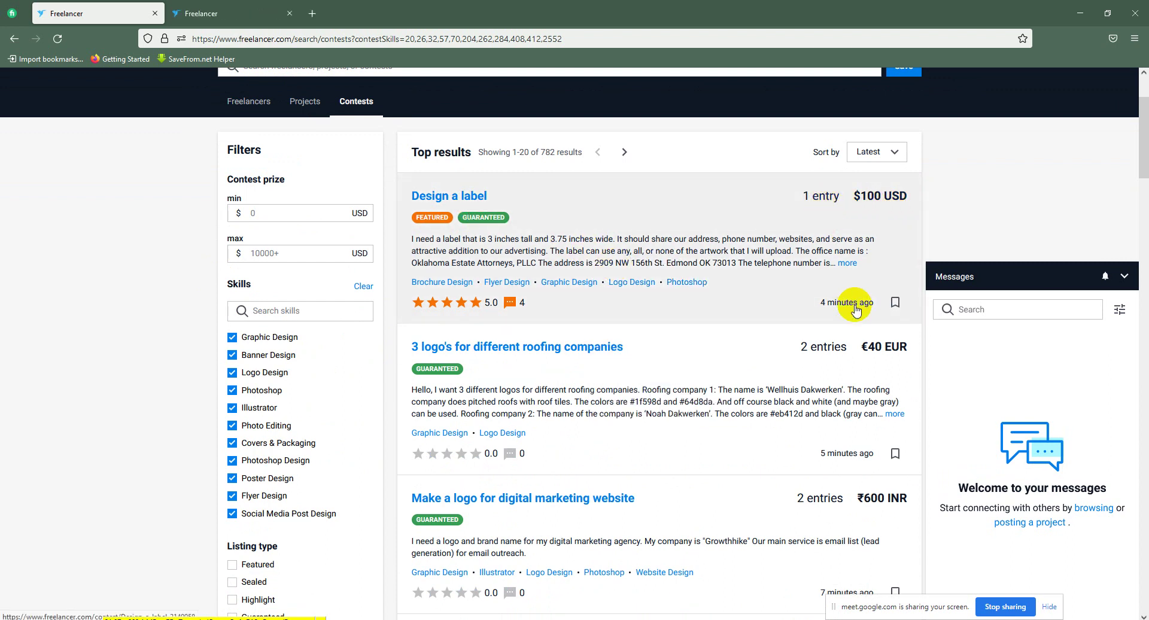
Step: Switch to the Design a label contest and view its single entry, #1, enlarged
left_click(237, 8)
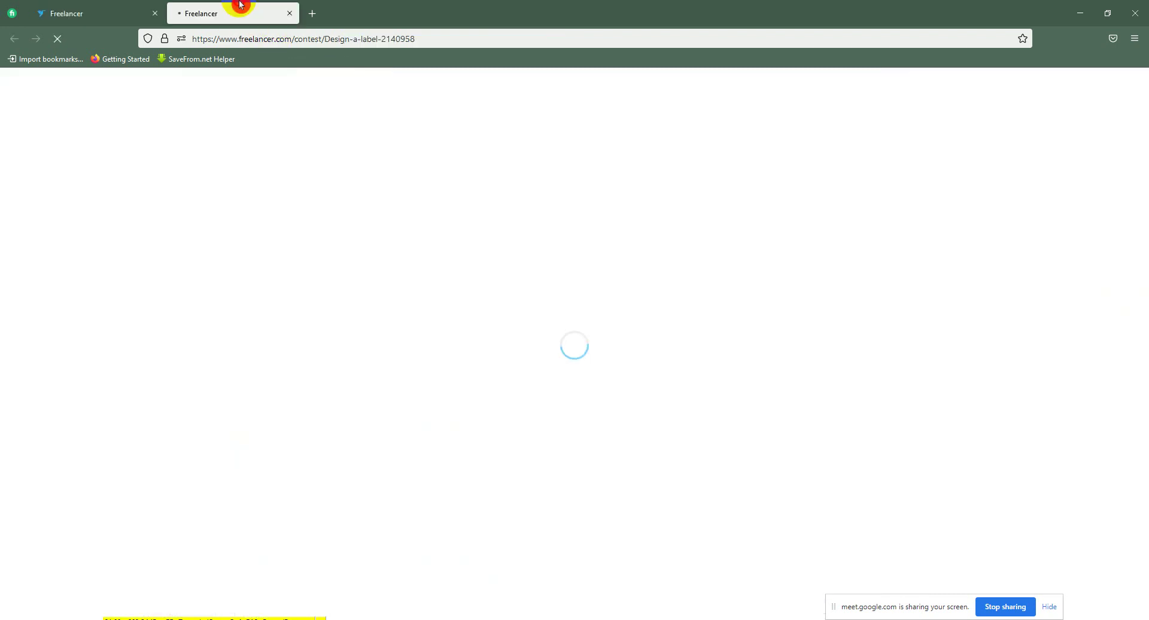
left_click(772, 232)
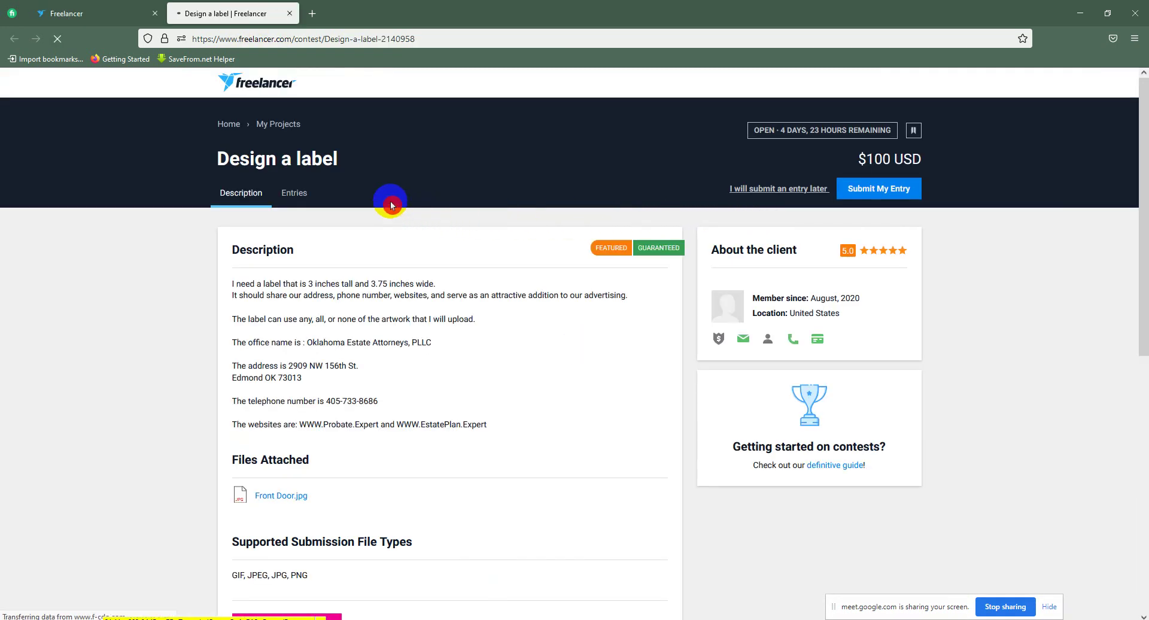
left_click(296, 200)
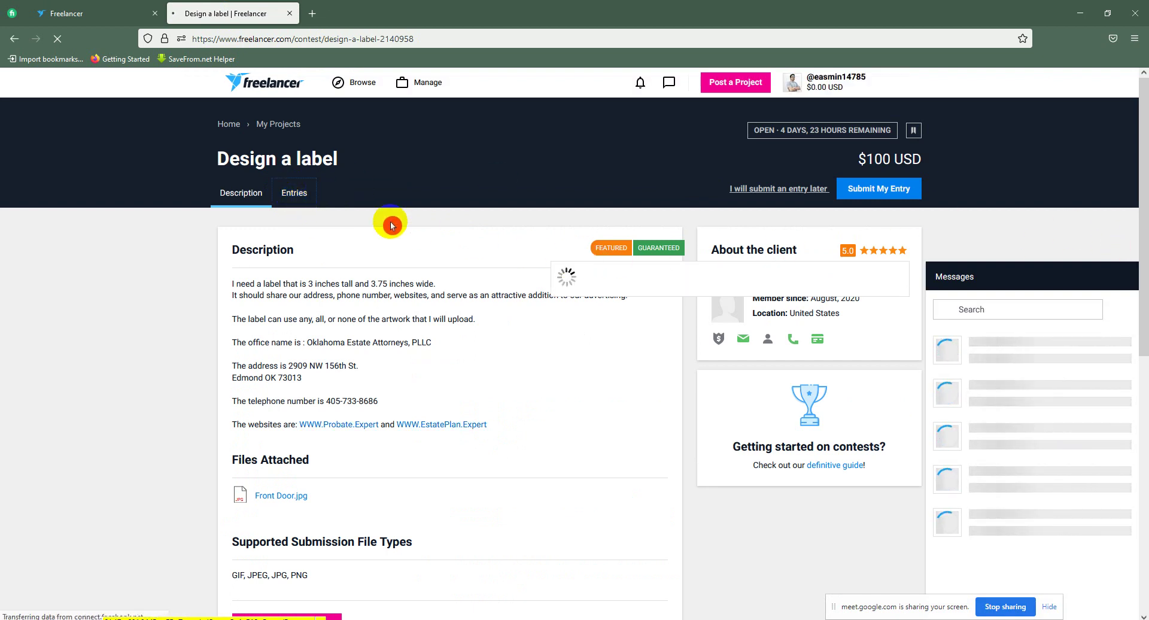
left_click(299, 232)
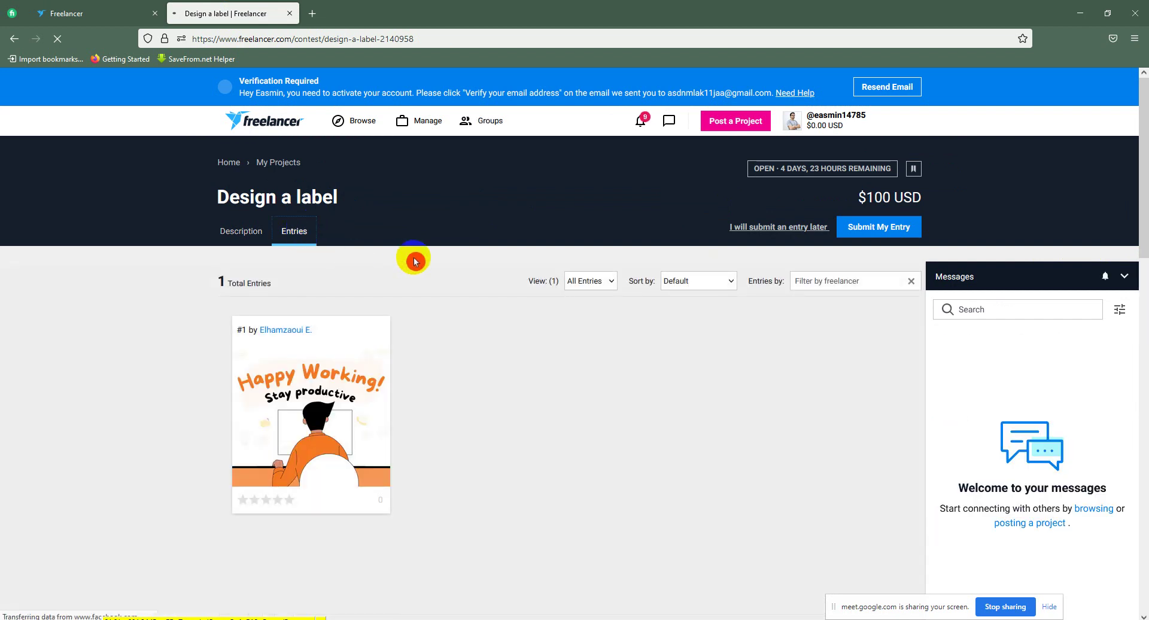
left_click(316, 426)
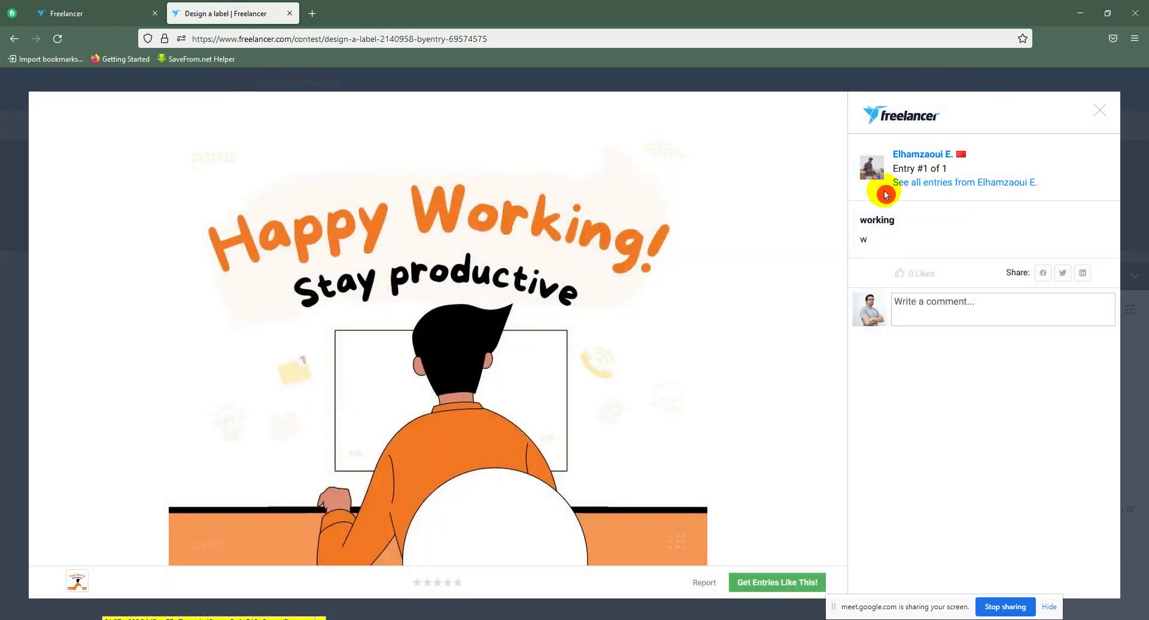
left_click(1099, 112)
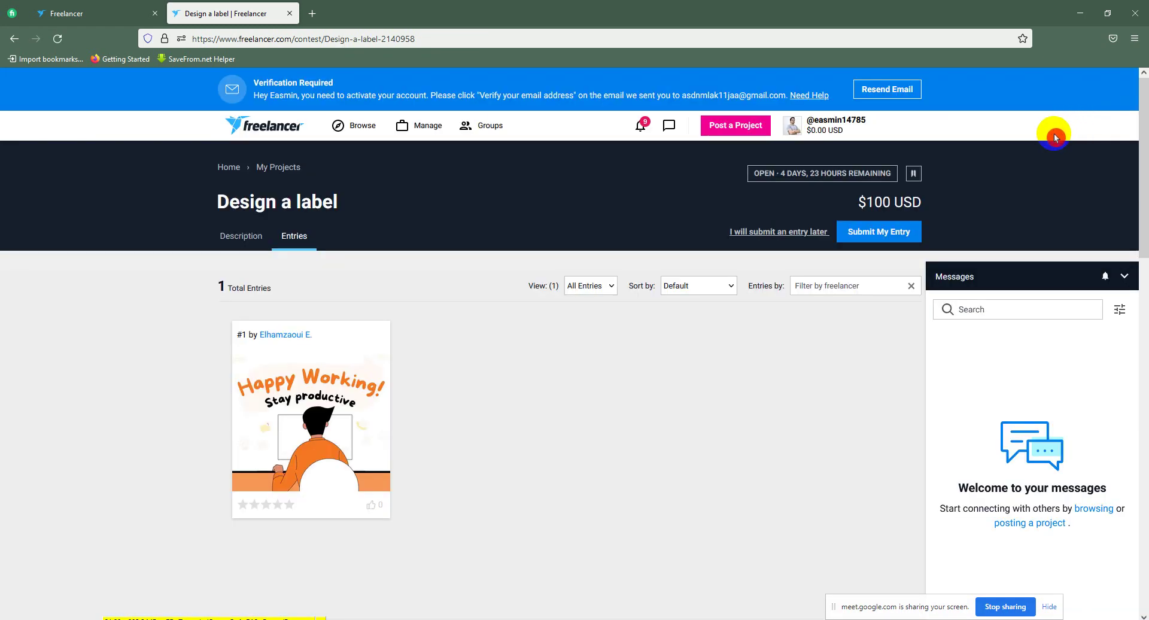
Step: Toggle between Entries and Description, ending on the $100 3 × 3.75-inch label brief
left_click(262, 241)
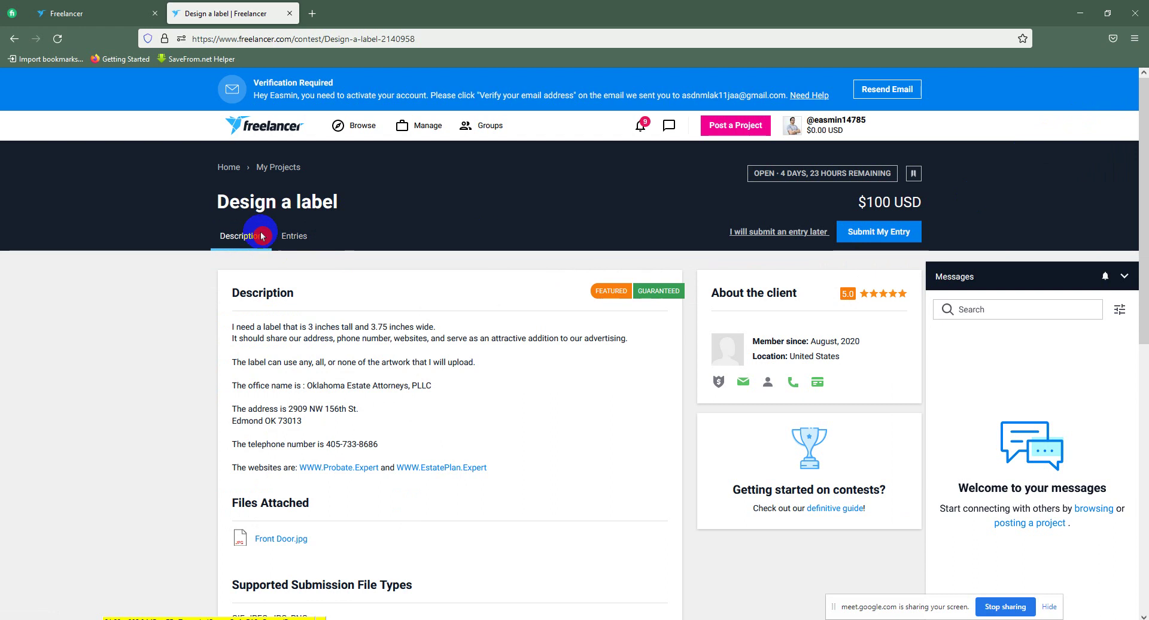
left_click(292, 239)
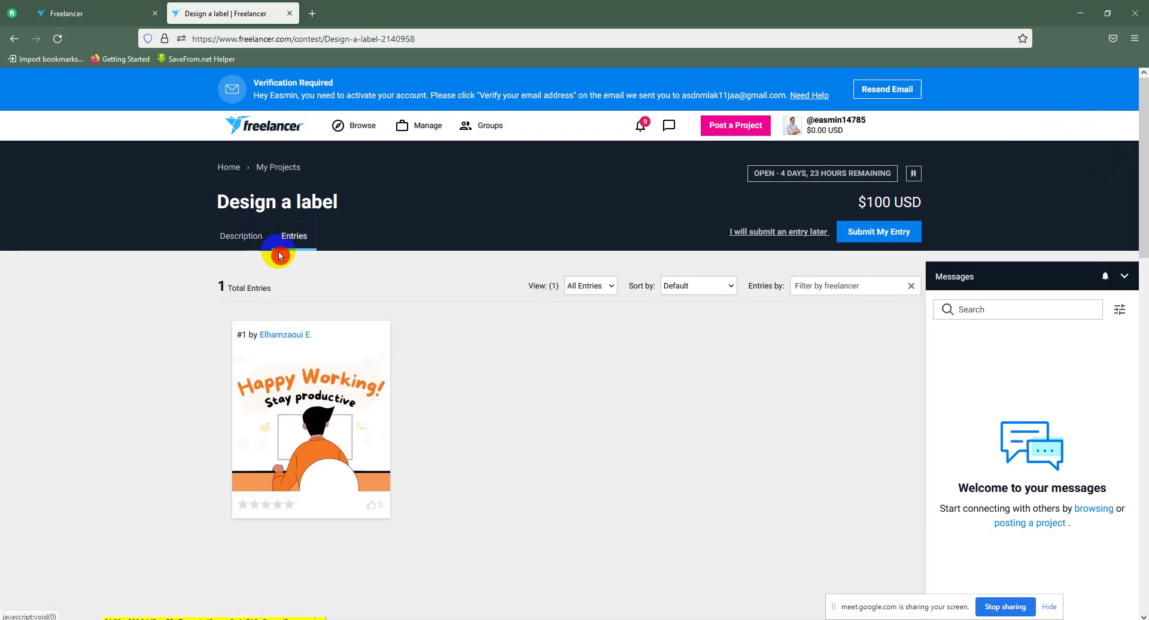
left_click(415, 337)
left_click(246, 245)
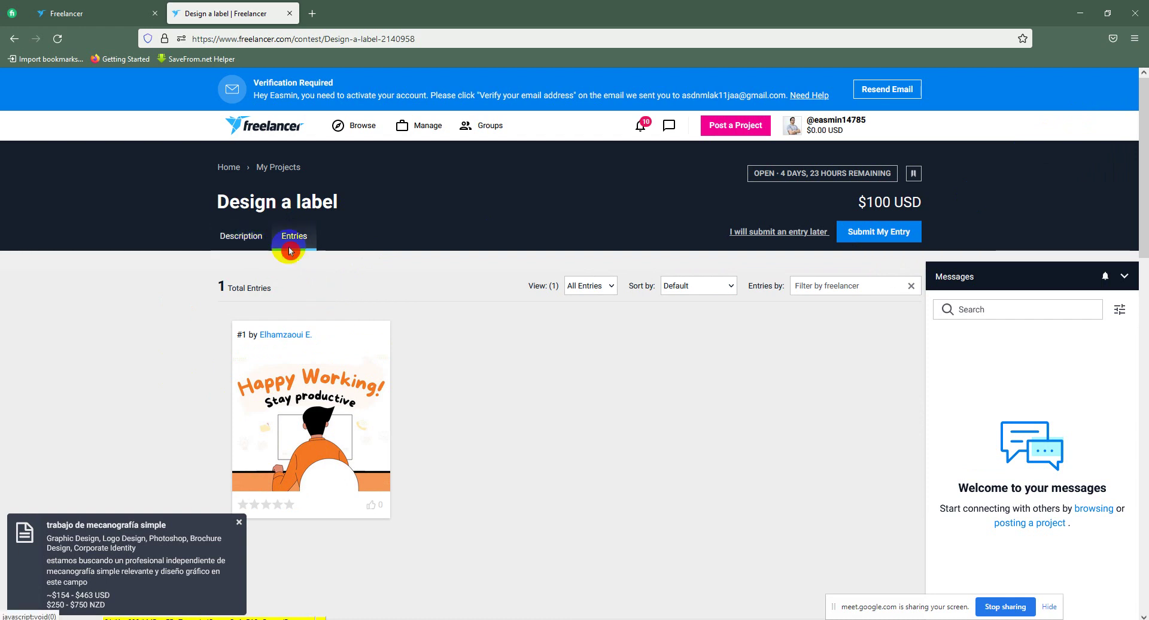
left_click(256, 244)
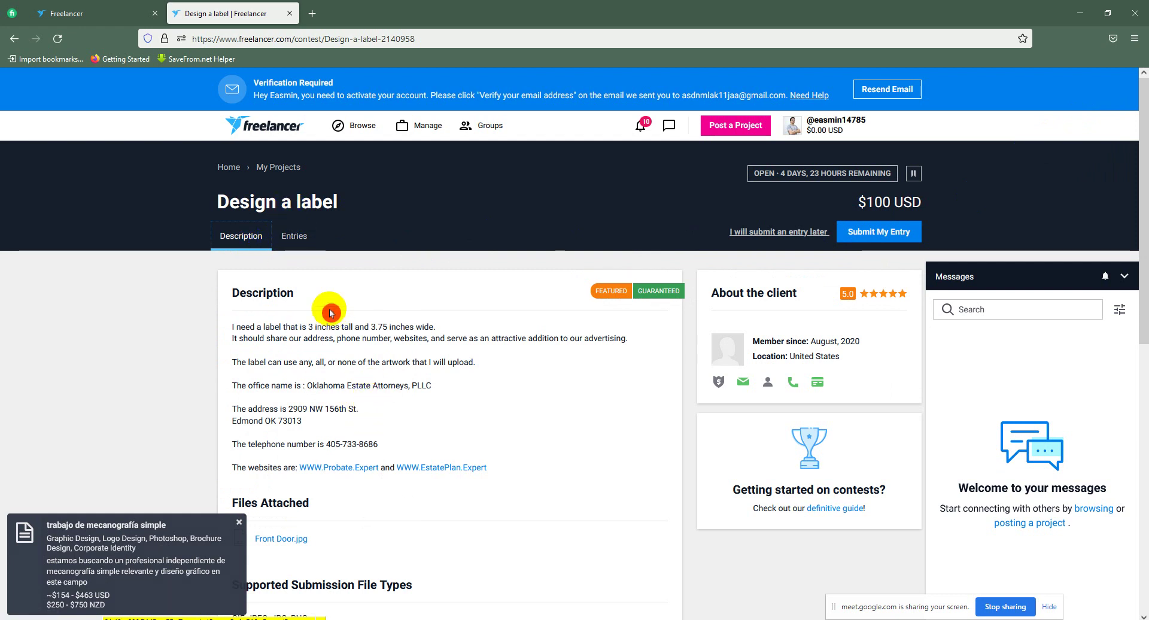
Step: Preview the attached Front Door.jpg photo in full, close it, and return to the Entries list
left_click(304, 256)
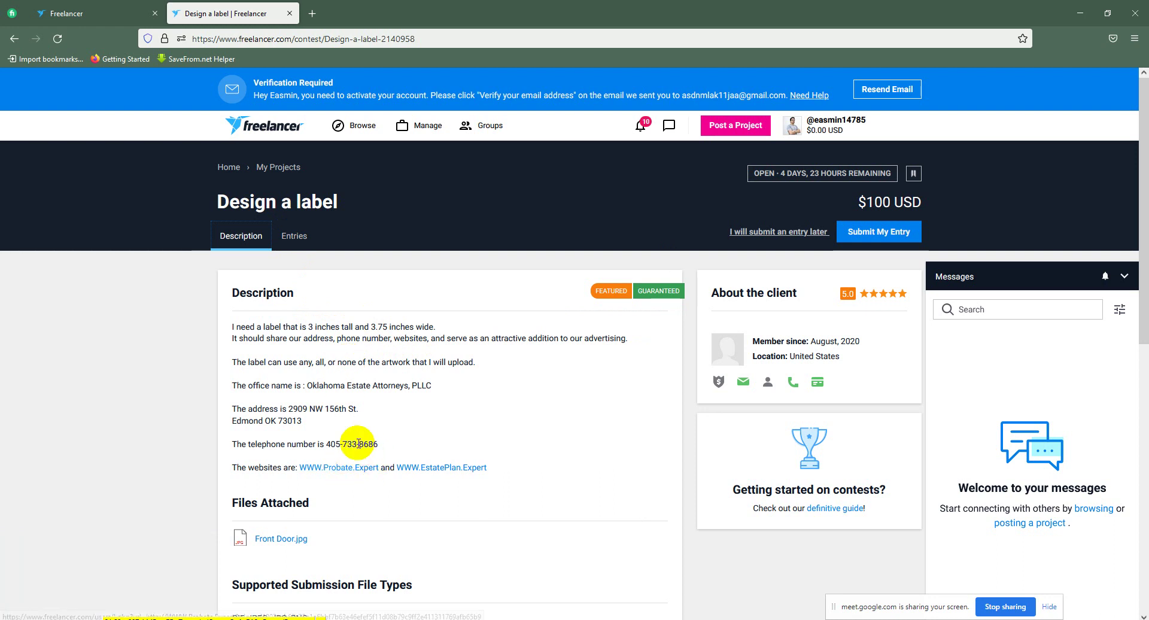
left_click(327, 428)
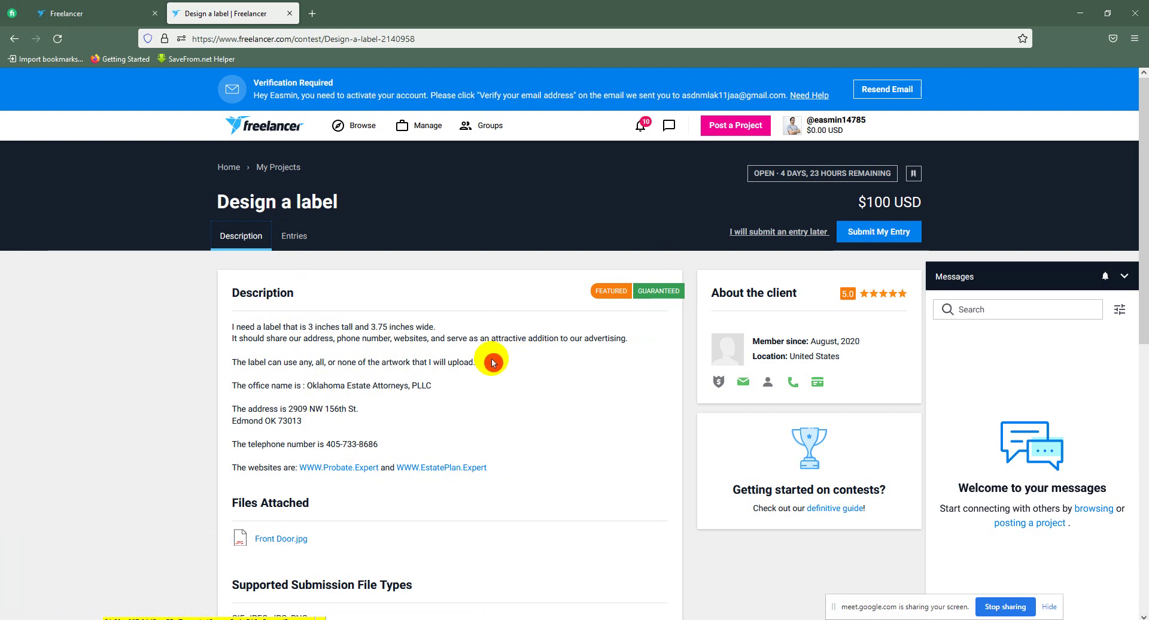
left_click(301, 540)
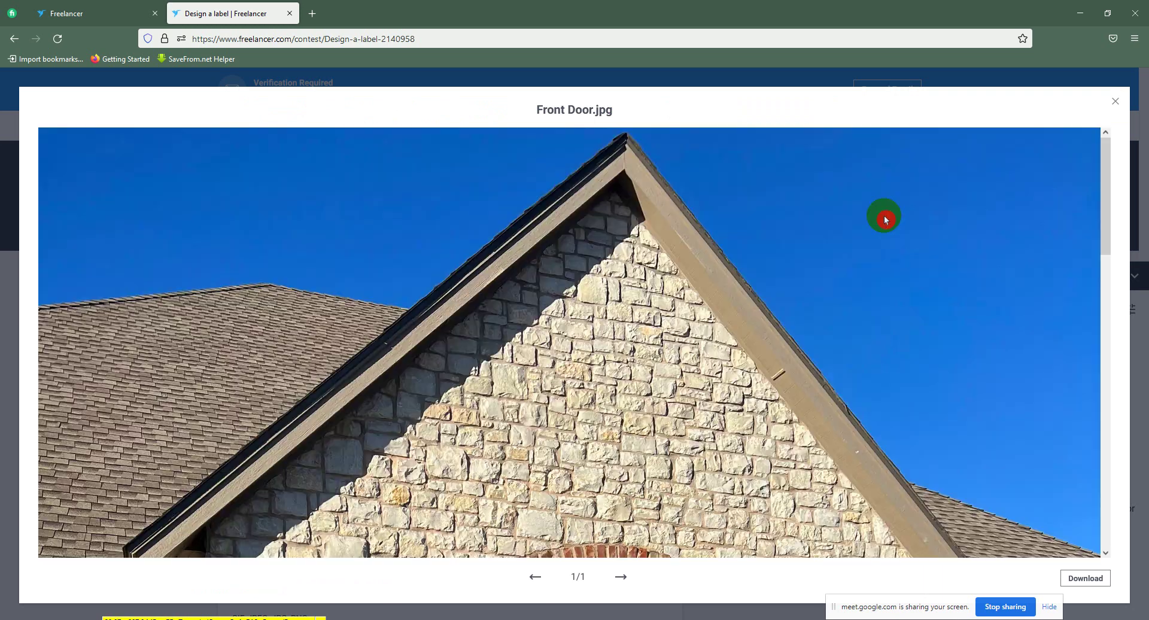
scroll(812, 329, "down", 10)
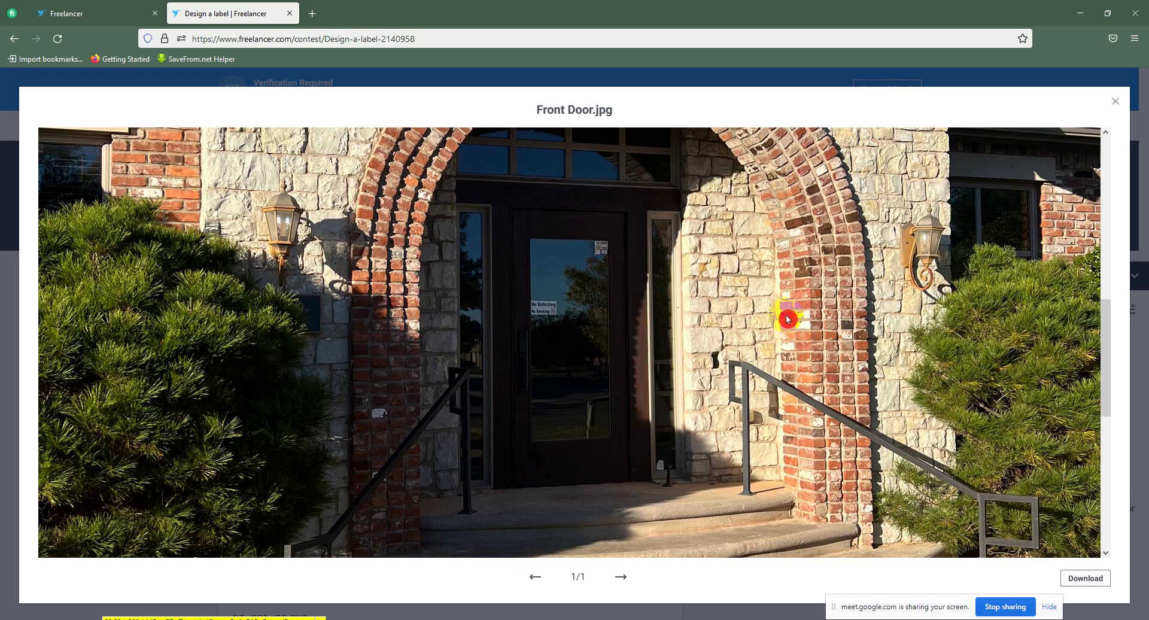
scroll(769, 311, "down", 10)
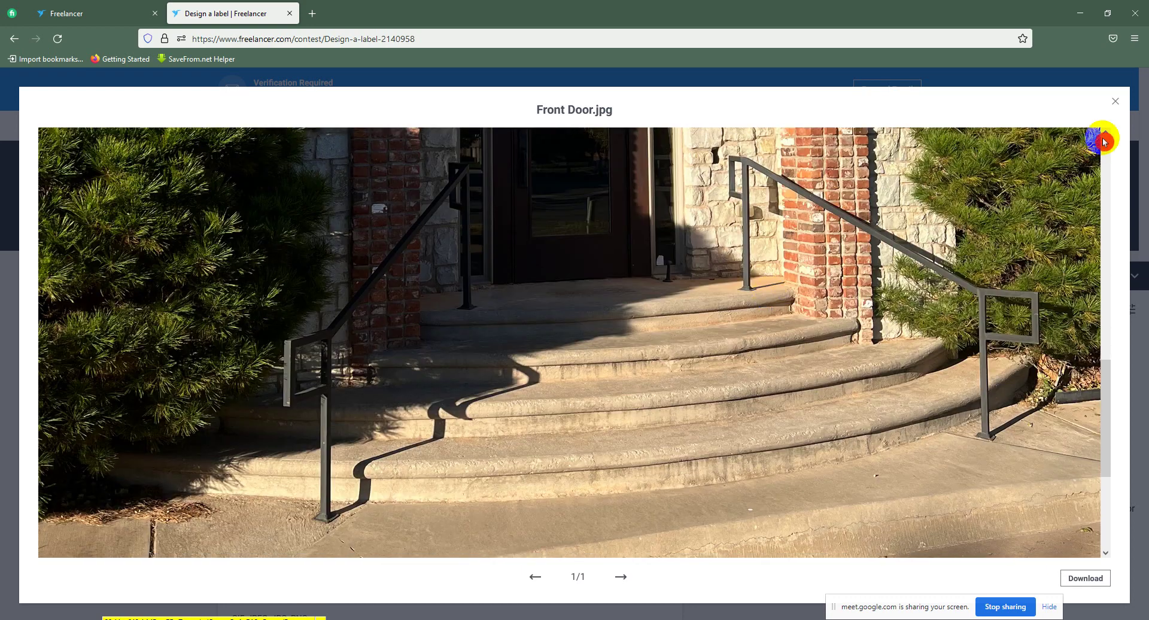
scroll(1033, 197, "up", 20)
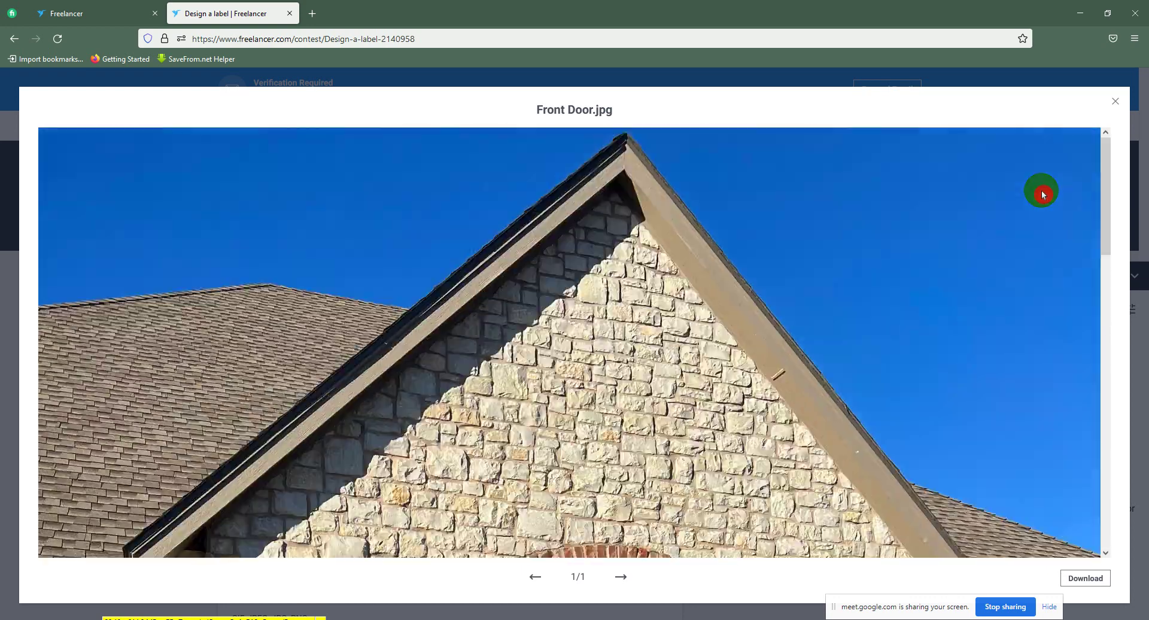
left_click(1115, 101)
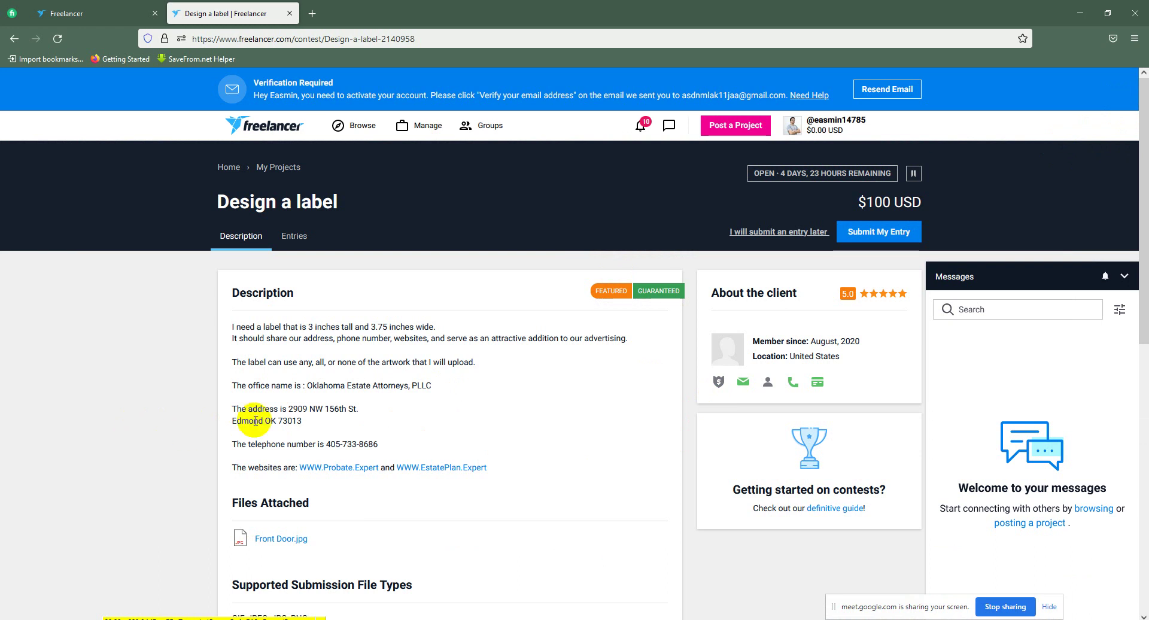
left_click(287, 238)
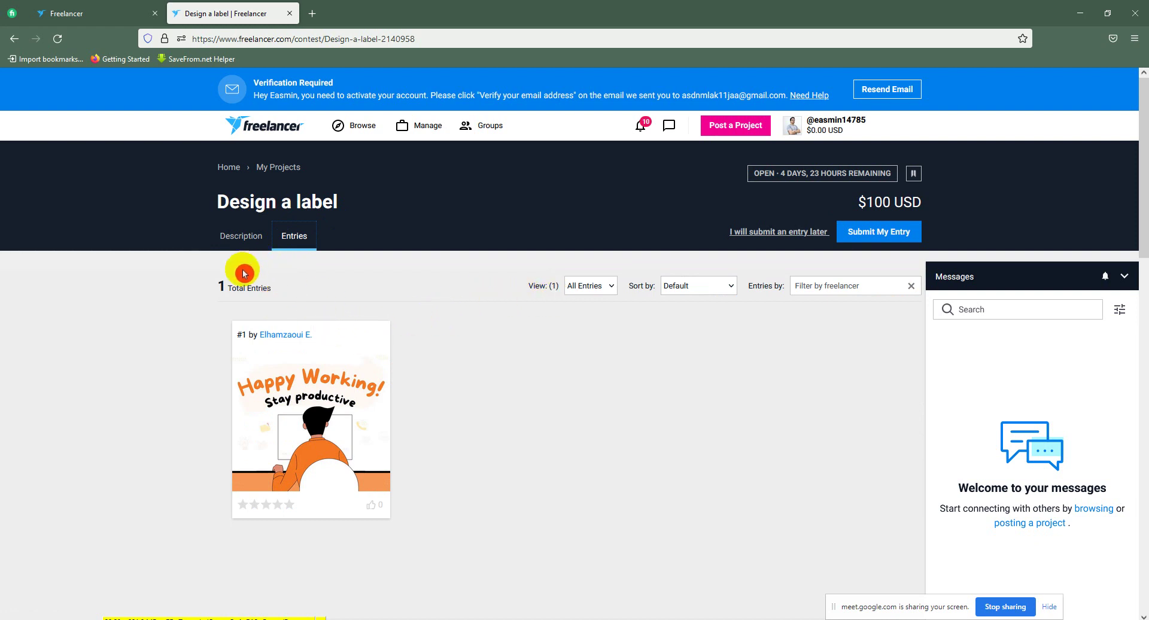
left_click(257, 252)
left_click(129, 12)
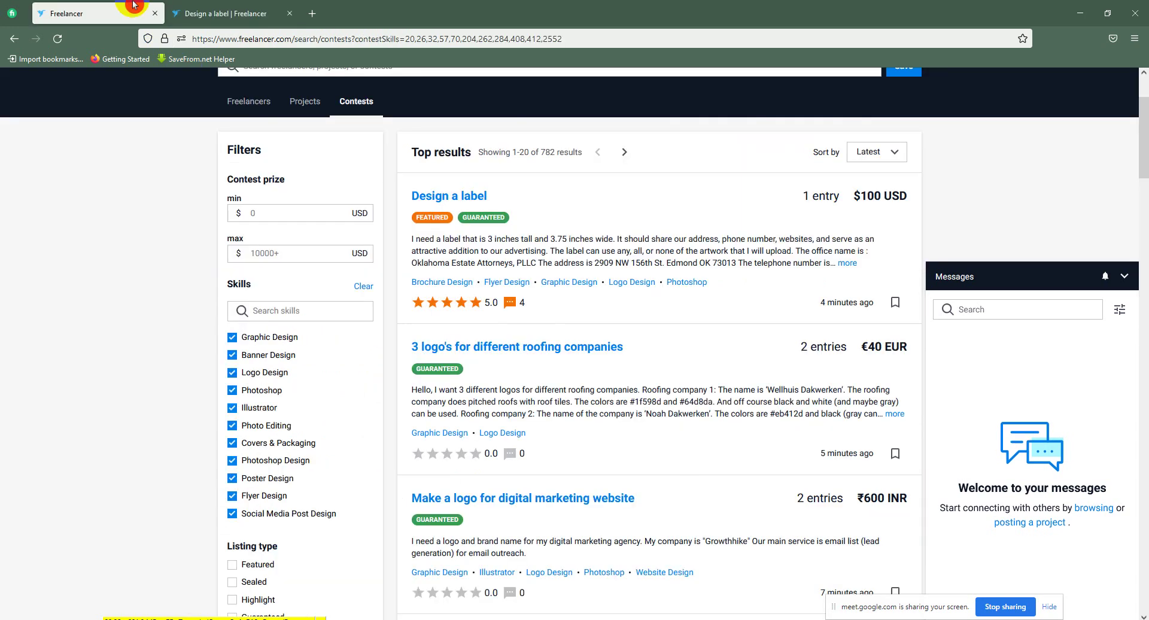
scroll(856, 308, "down", 2)
scroll(856, 308, "down", 2)
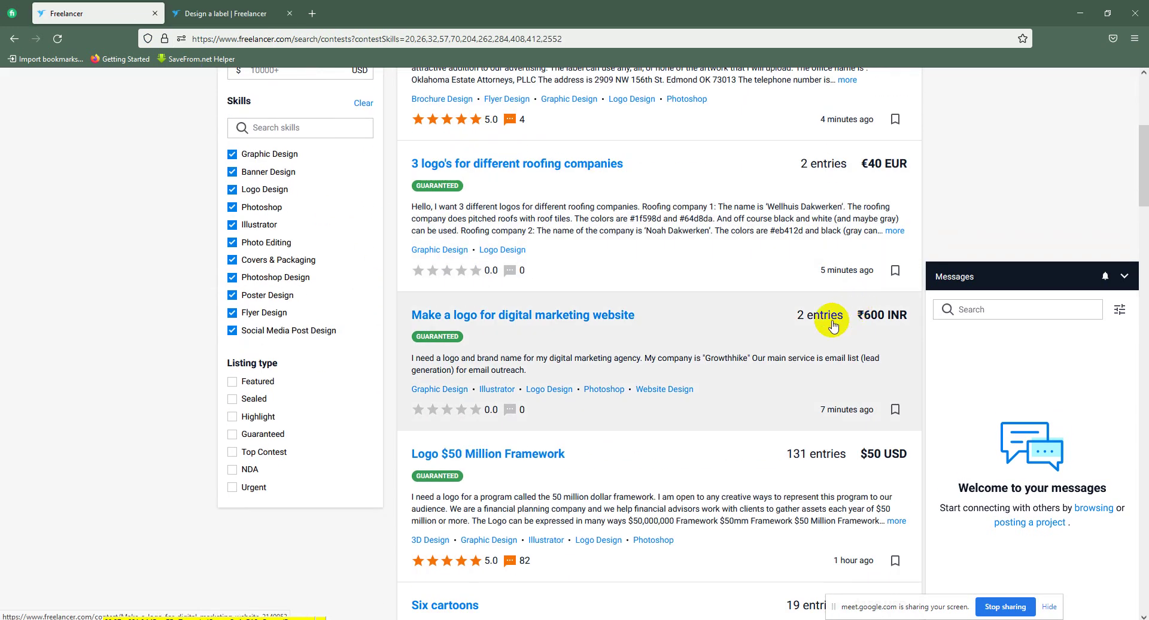
scroll(795, 353, "down", 1)
scroll(793, 353, "up", 3)
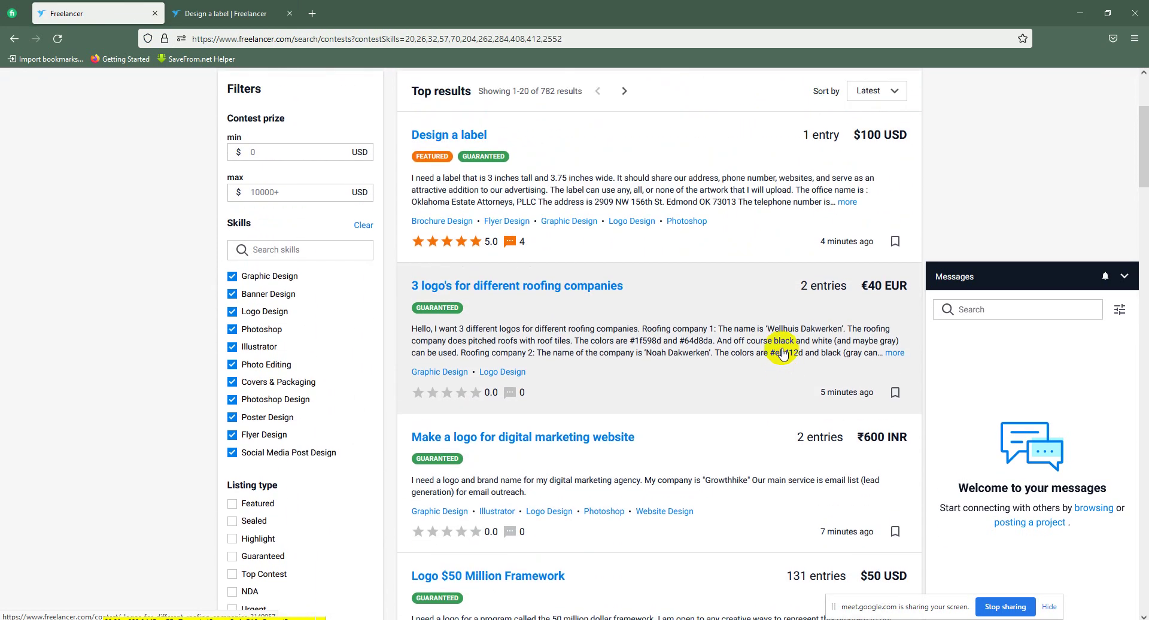
scroll(445, 236, "down", 7)
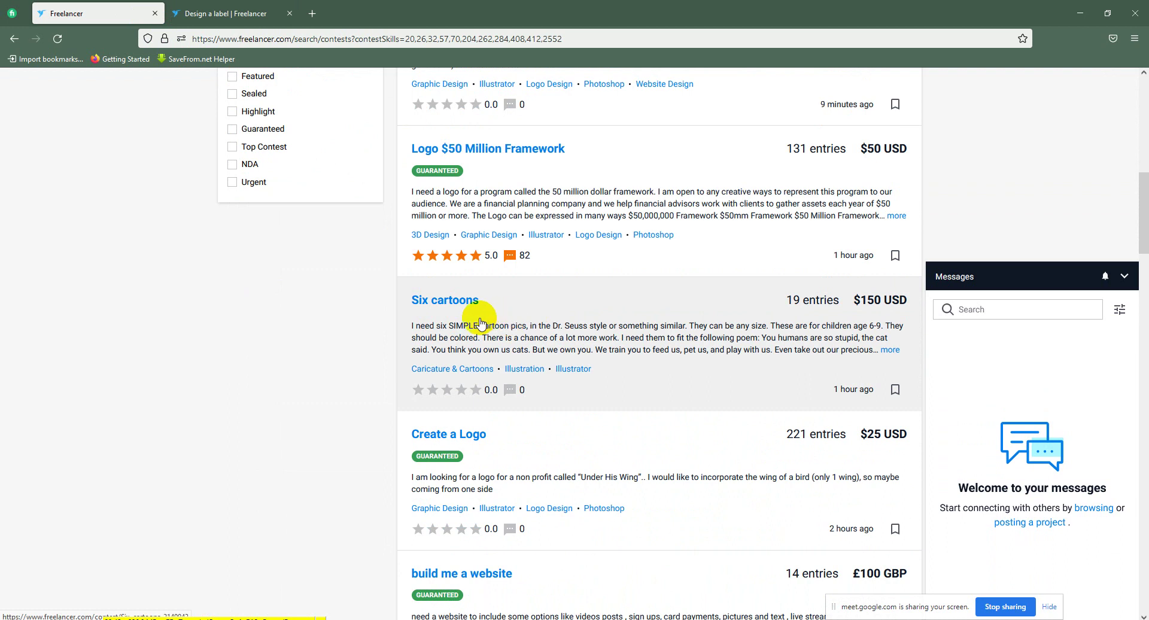
scroll(481, 323, "down", 1)
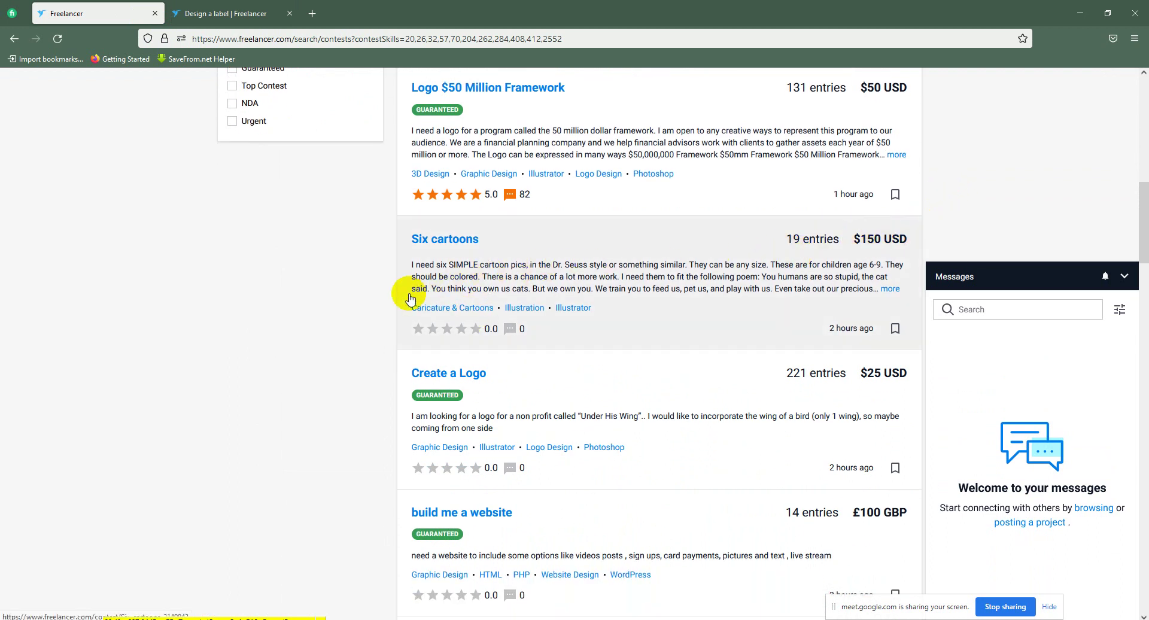
scroll(471, 255, "down", 4)
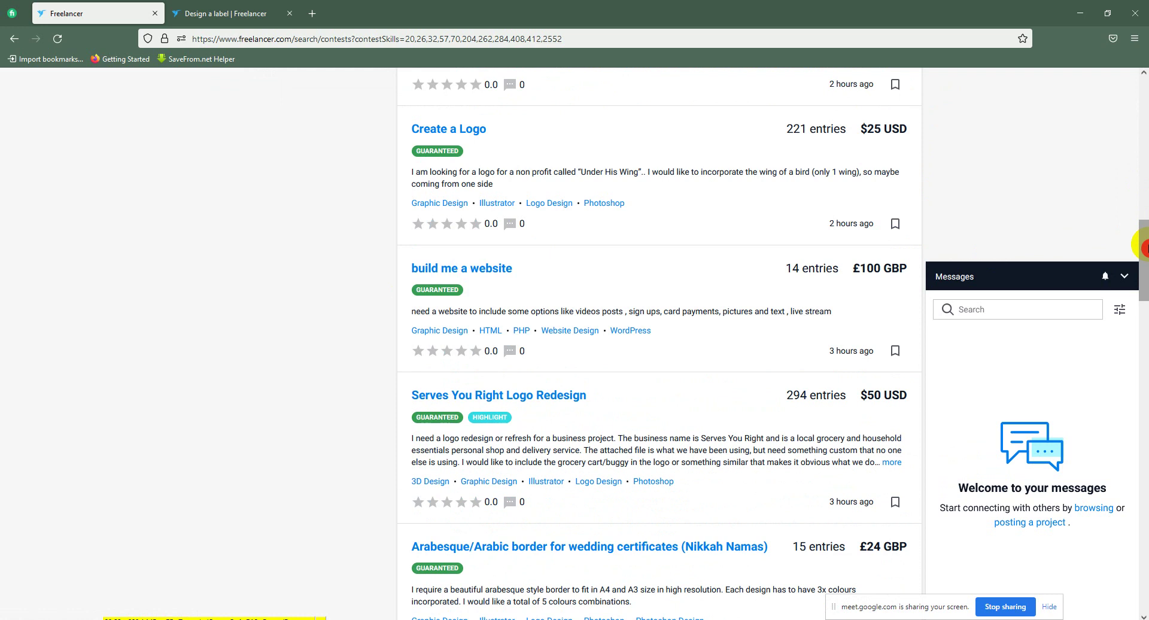
left_click_drag(1144, 218, 1143, 90)
scroll(281, 371, "down", 1)
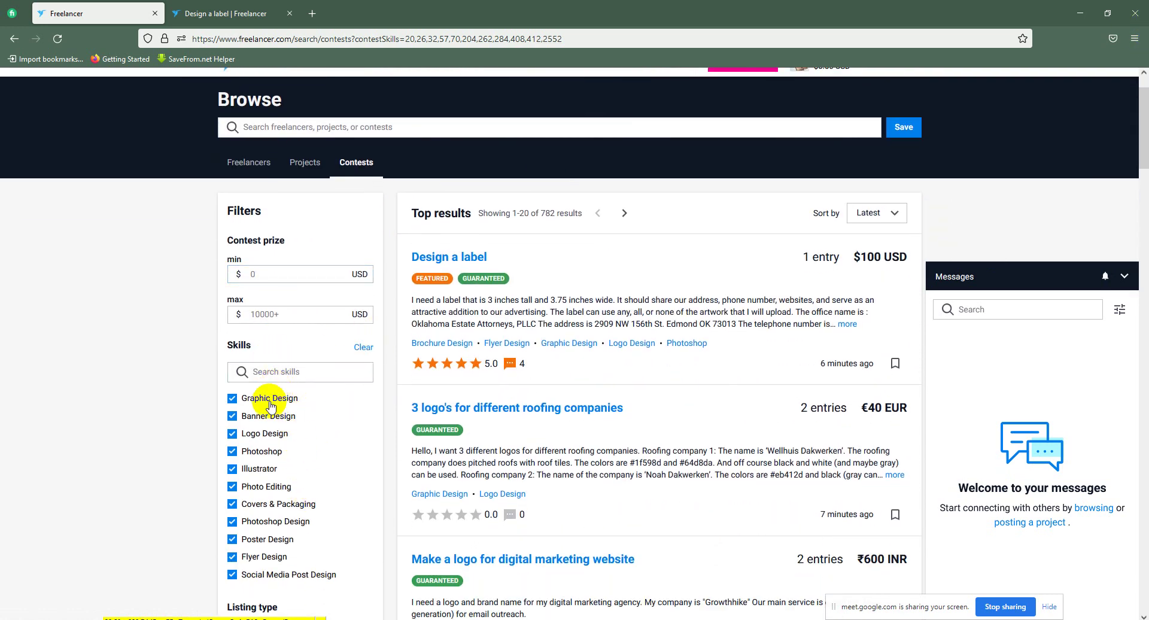
scroll(267, 405, "down", 3)
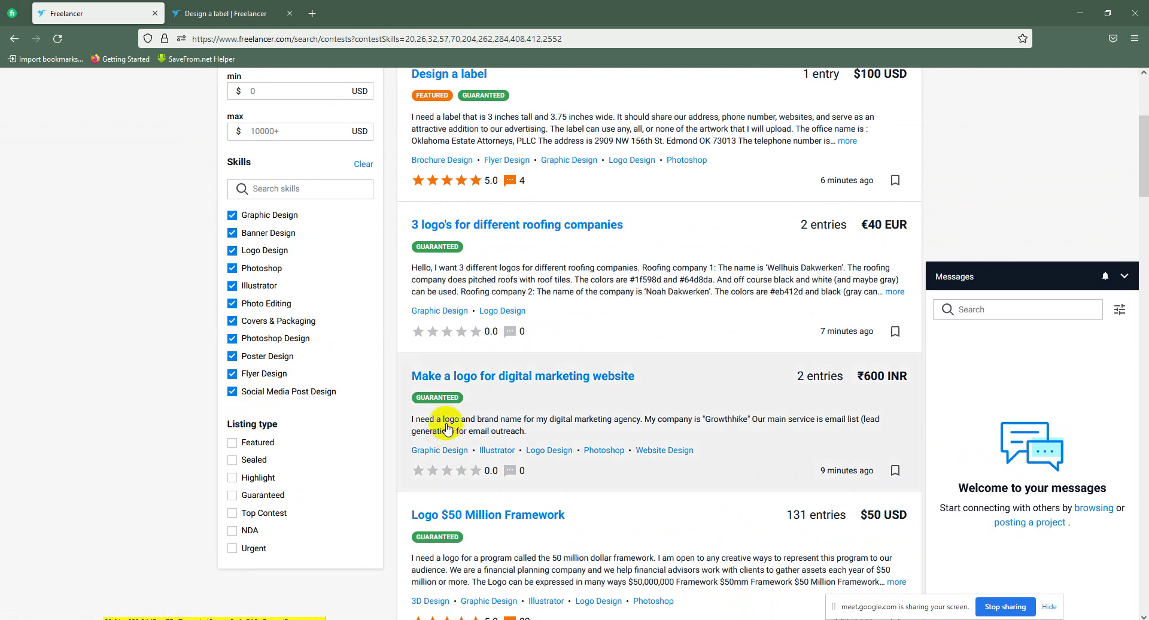
scroll(775, 441, "down", 5)
scroll(671, 267, "down", 5)
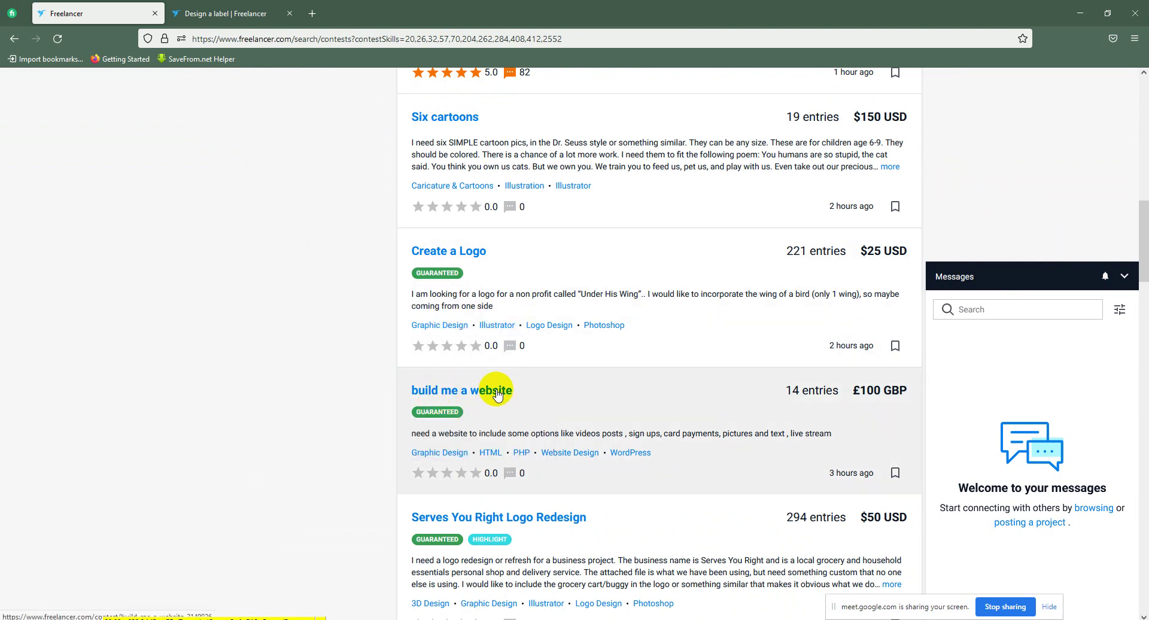
left_click(1021, 305)
scroll(836, 366, "down", 3)
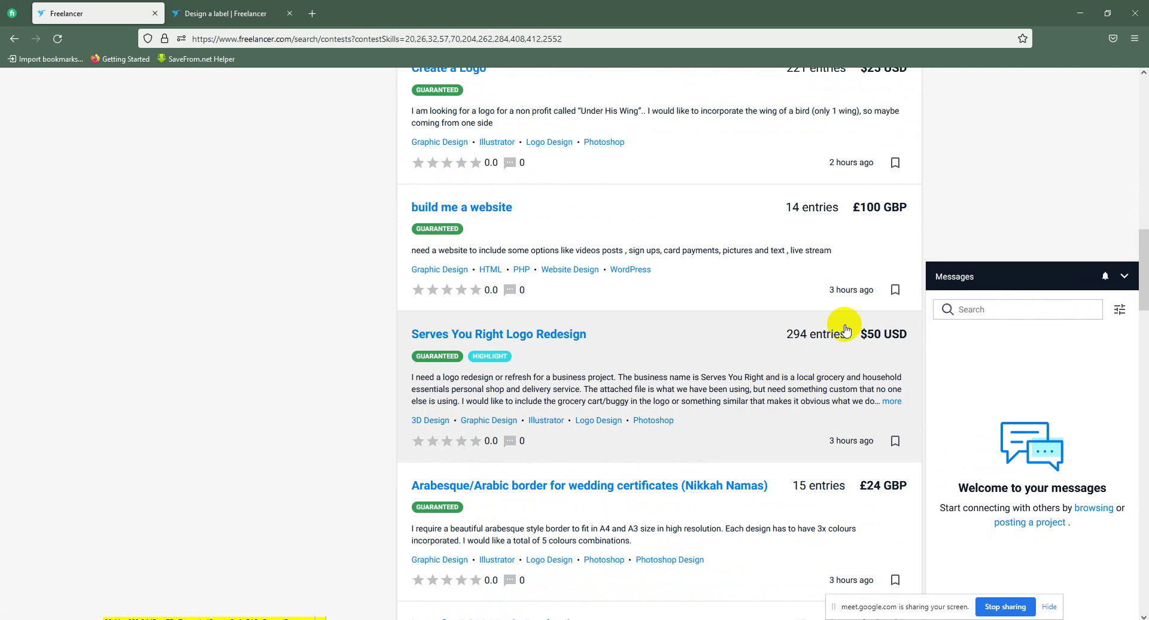
Step: Search the contests for 'flyer design'
left_click_drag(1141, 269, 1142, 90)
left_click(413, 142)
left_click(363, 181)
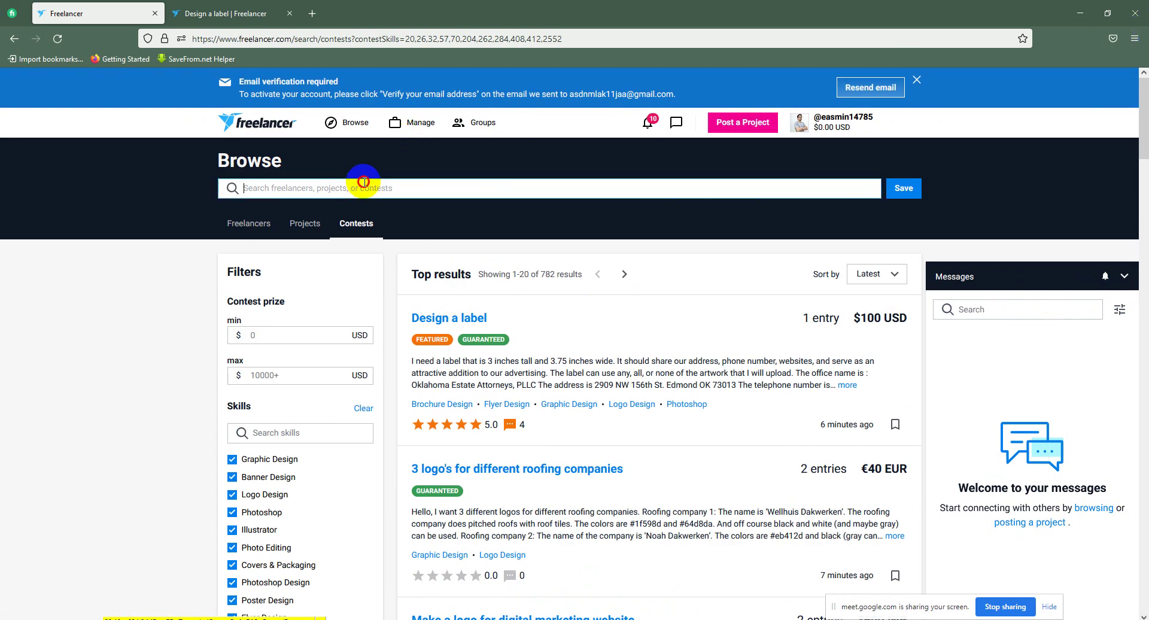
type("fl")
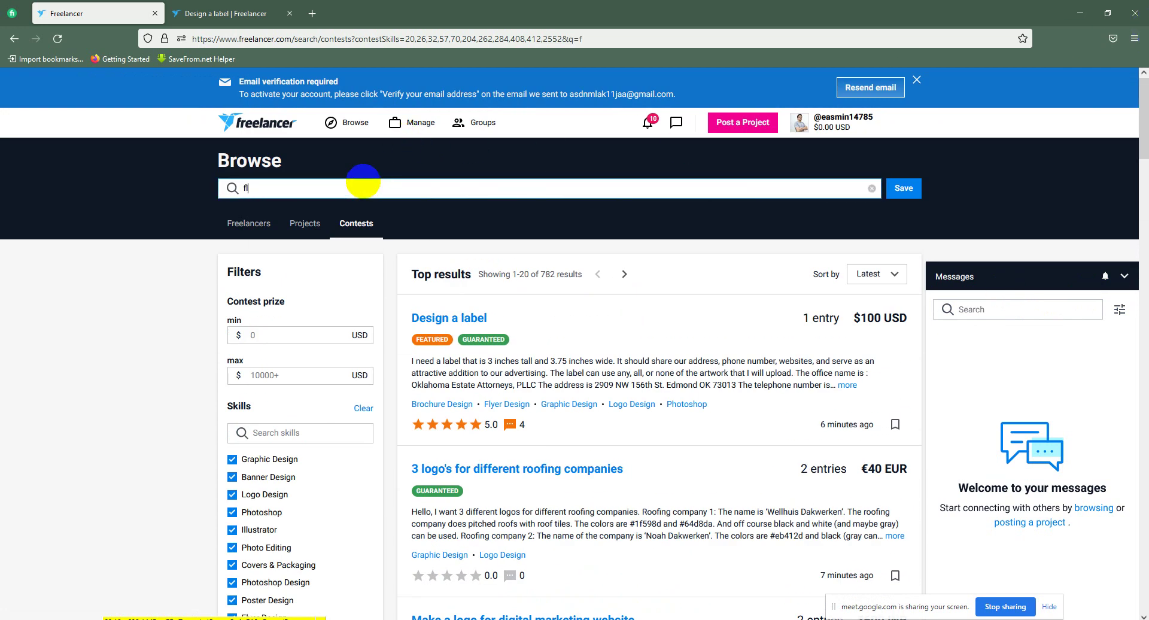
type("yer desi")
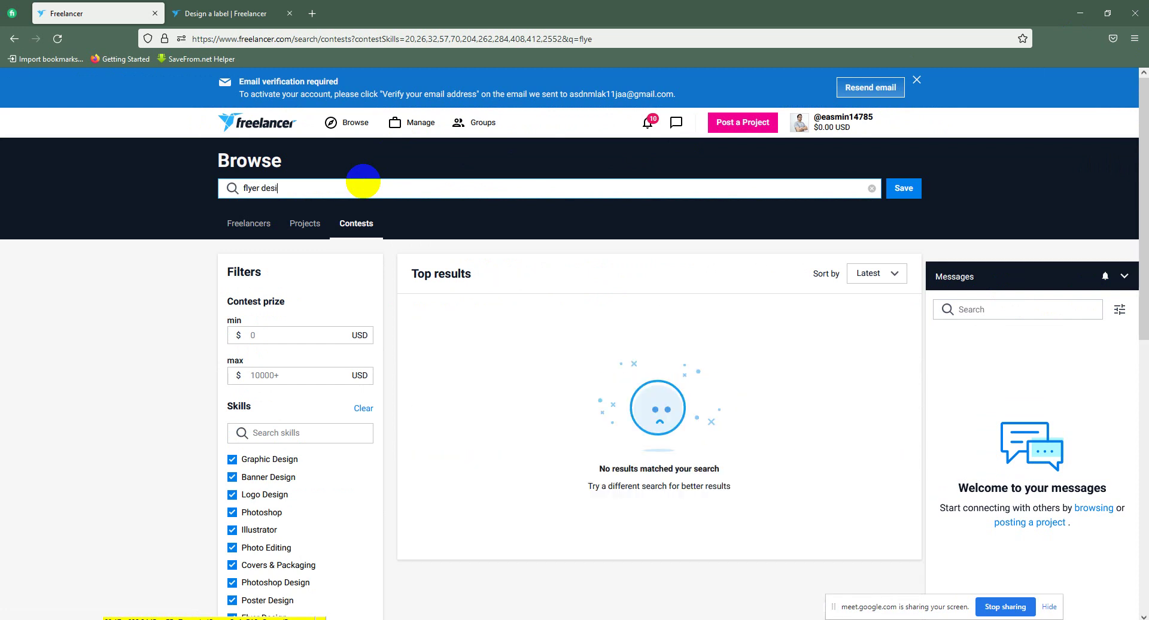
type("gn")
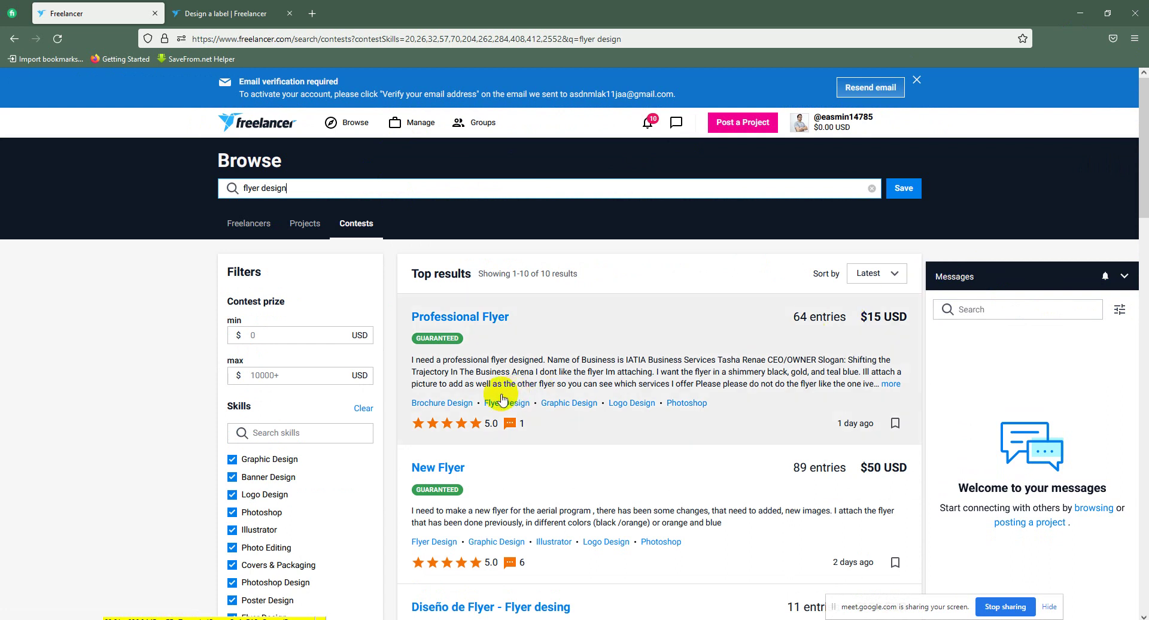
Step: Open the Professional Flyer, New Flyer and Diseño de Flyer contests in new tabs
right_click(477, 332)
left_click(509, 341)
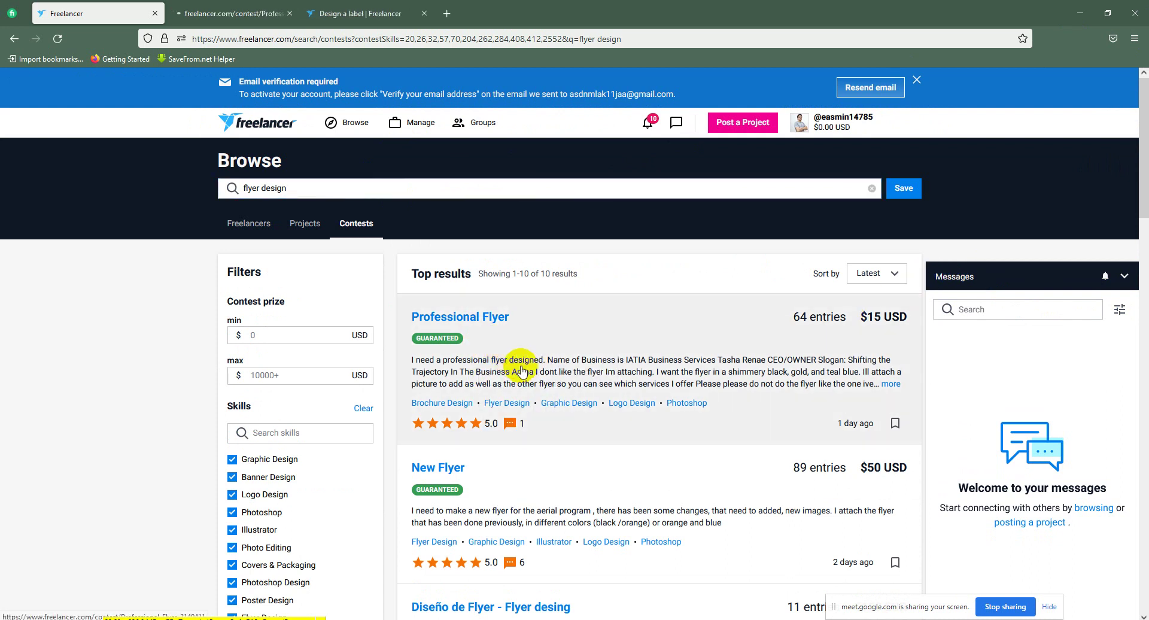
scroll(521, 359, "down", 3)
right_click(521, 287)
left_click(562, 297)
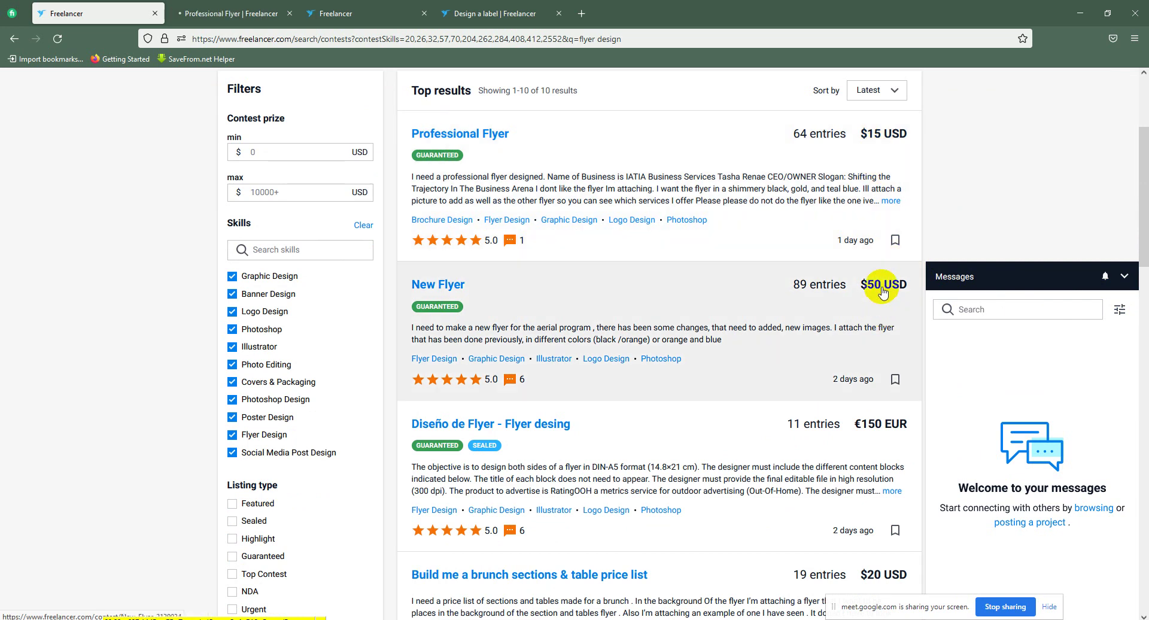
scroll(883, 293, "down", 2)
right_click(569, 306)
left_click(605, 322)
scroll(823, 305, "down", 3)
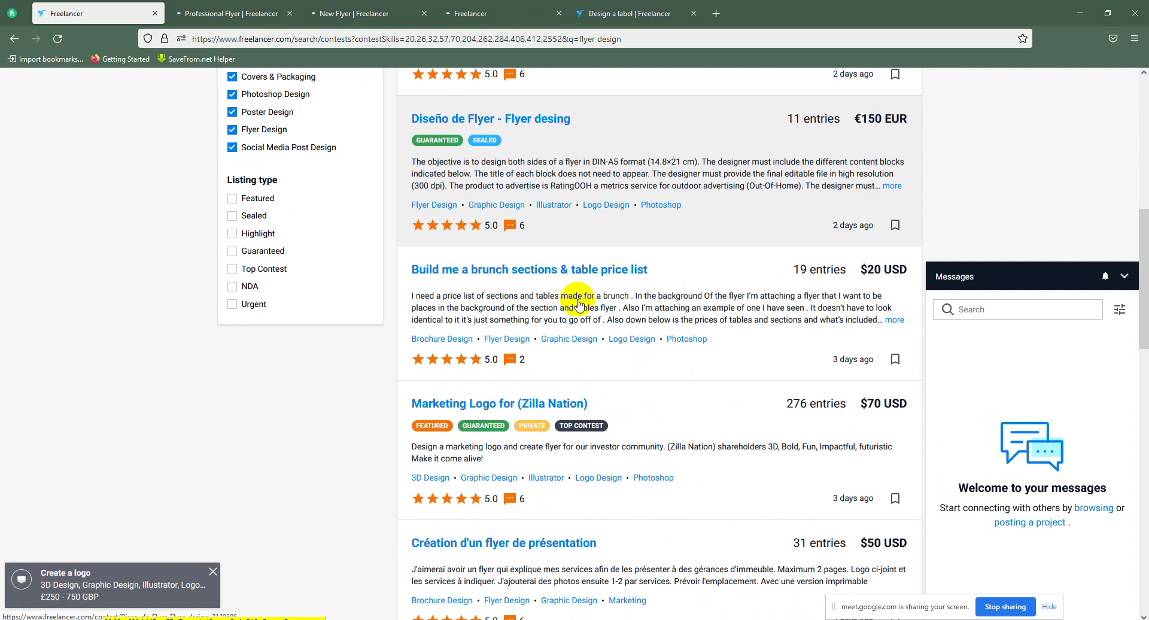
Step: Open three more results, including Zilla Nation and Création d'un flyer de présentation, in new tabs
right_click(581, 310)
left_click(605, 318)
scroll(527, 282, "down", 4)
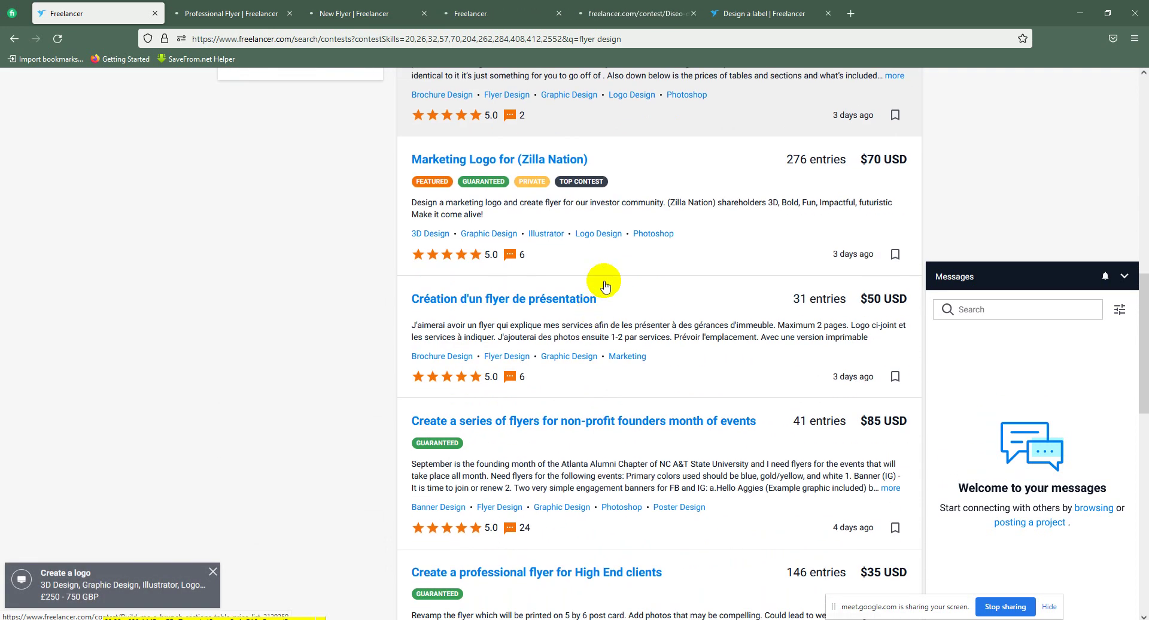
right_click(529, 167)
left_click(535, 167)
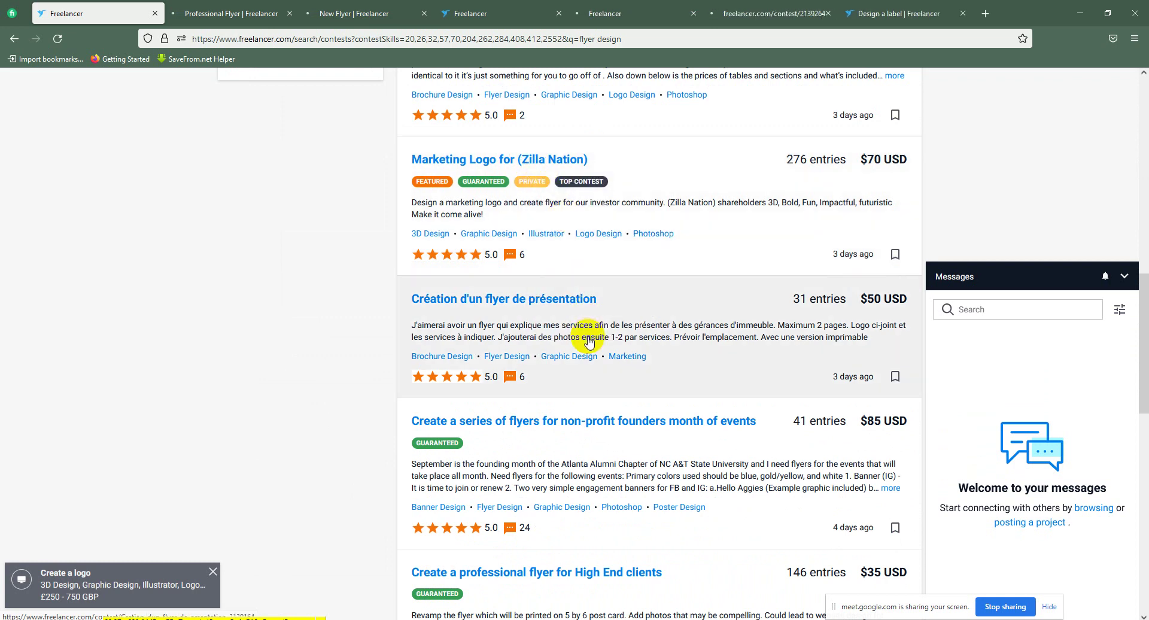
right_click(576, 333)
left_click(576, 332)
scroll(778, 282, "down", 3)
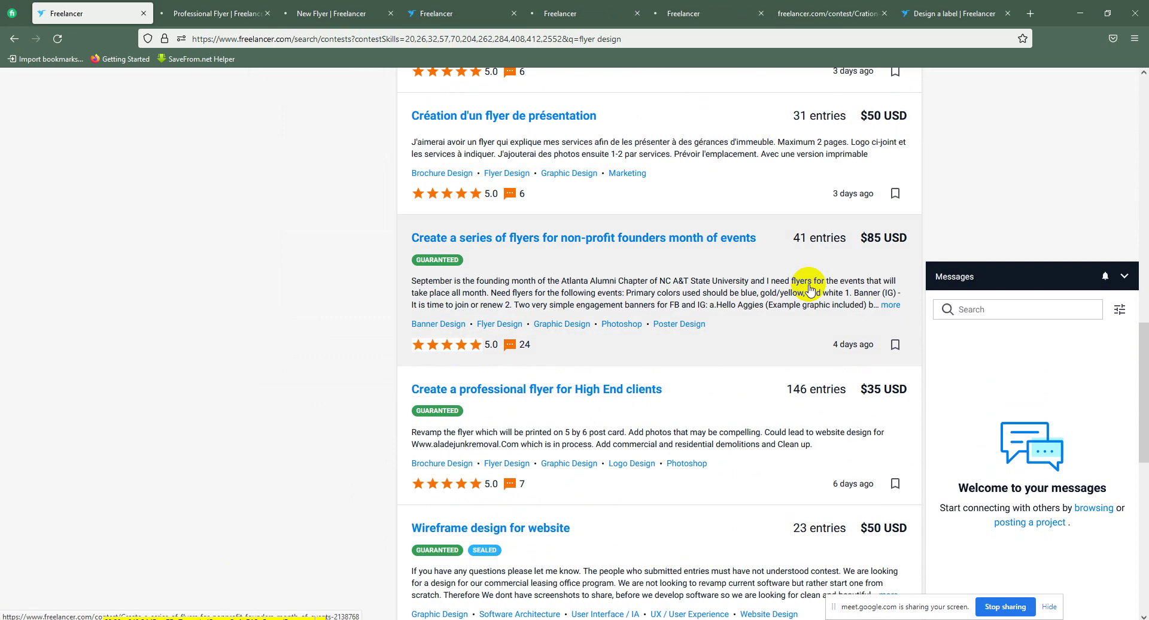
scroll(795, 298, "up", 15)
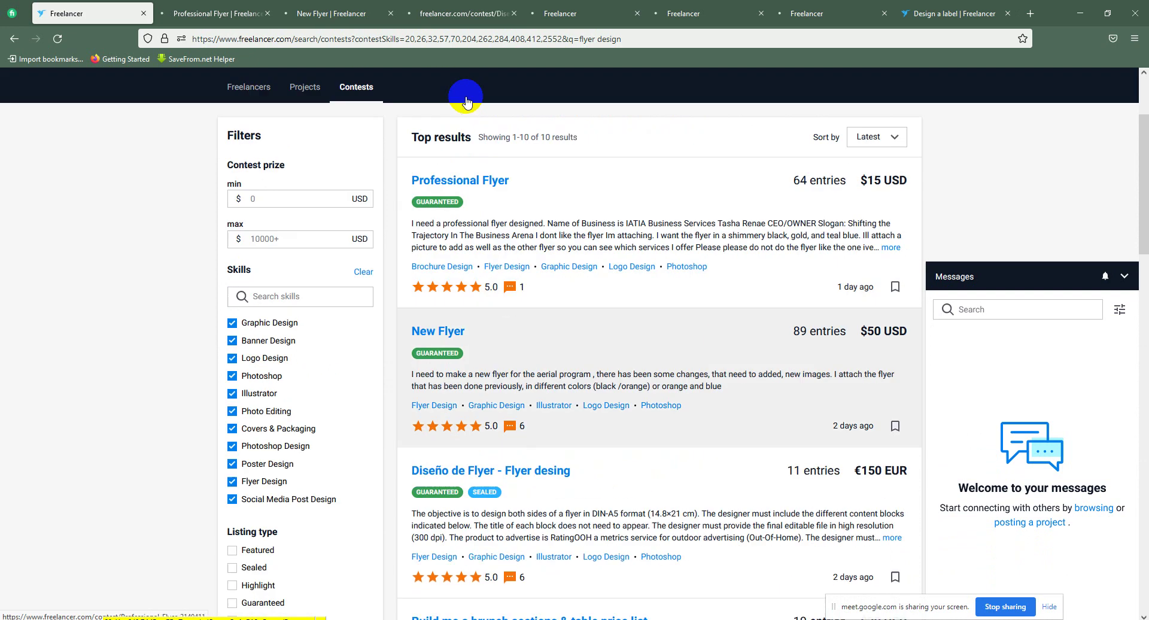
left_click_drag(323, 205, 152, 232)
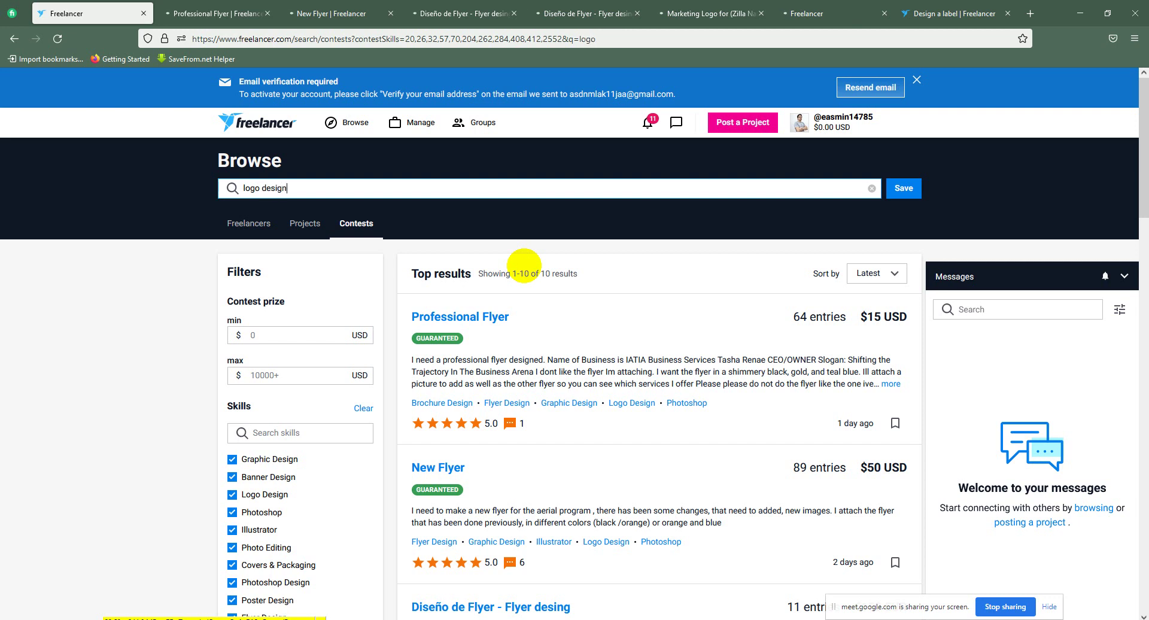
Step: Narrow the contest search to 'logo', listing 597 results led by Logo QR App
left_click(526, 269)
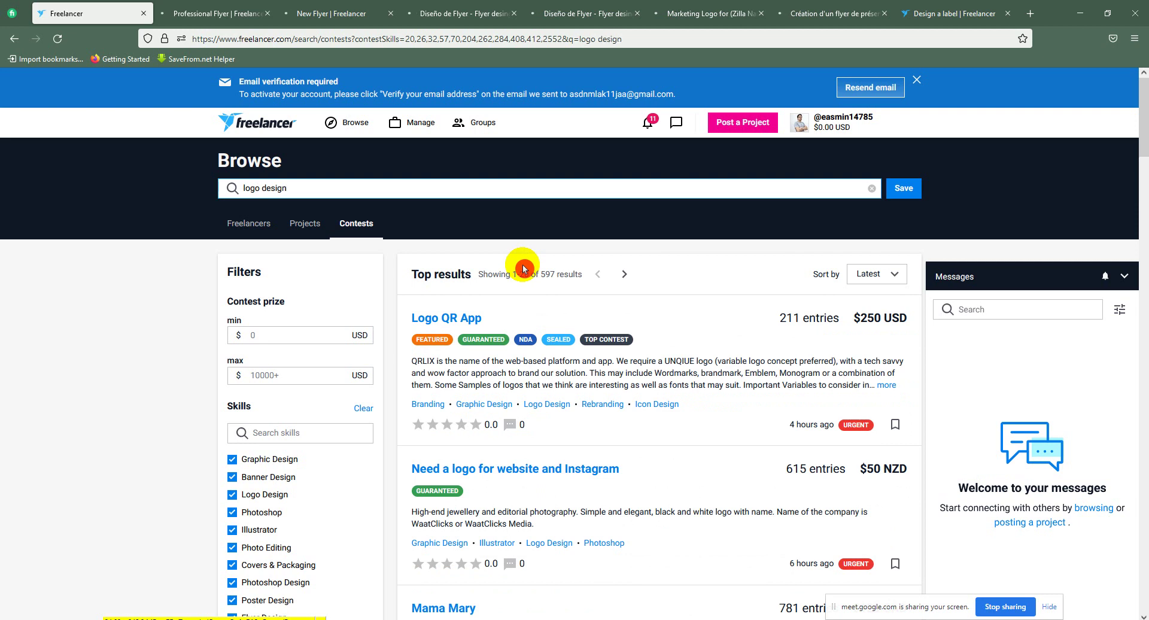
left_click(262, 226)
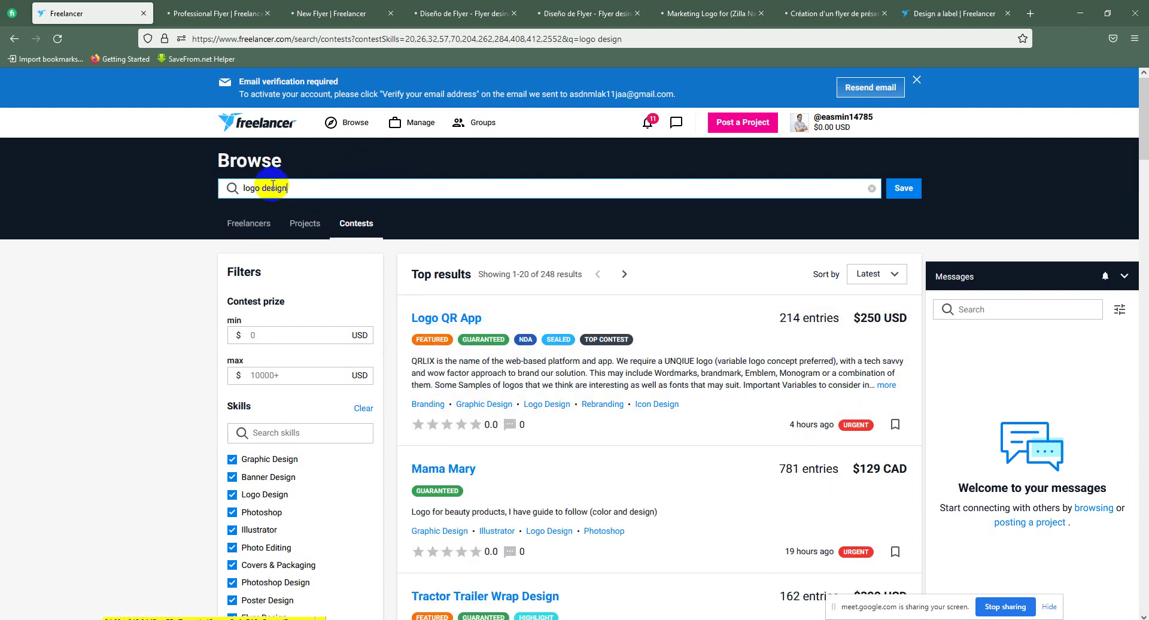
left_click_drag(265, 189, 333, 204)
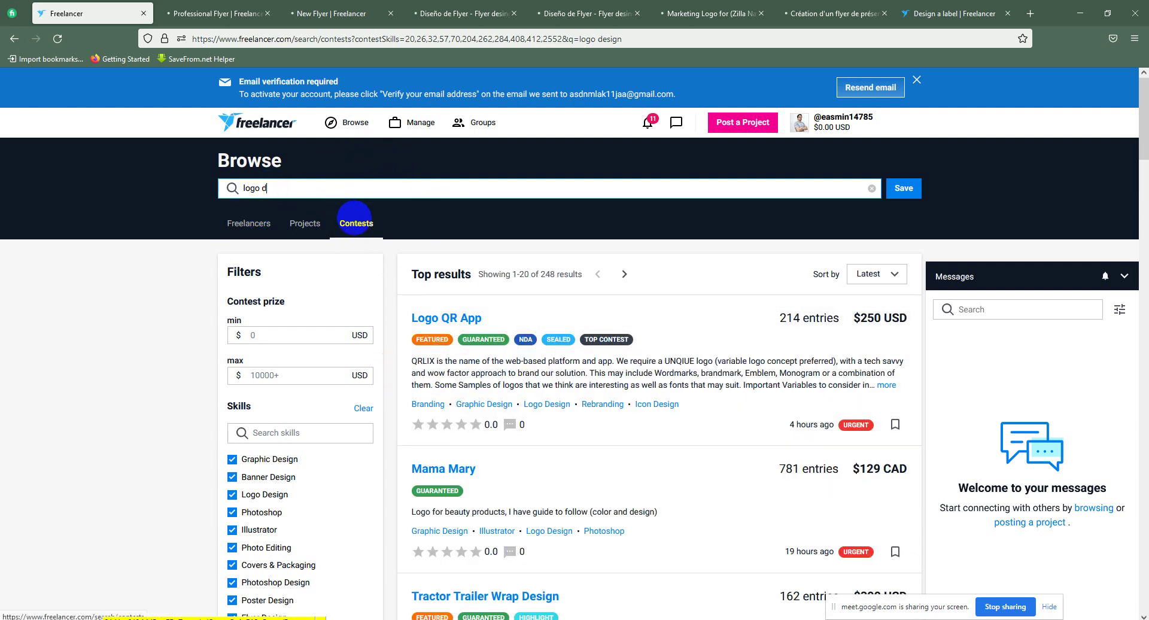
left_click(383, 335)
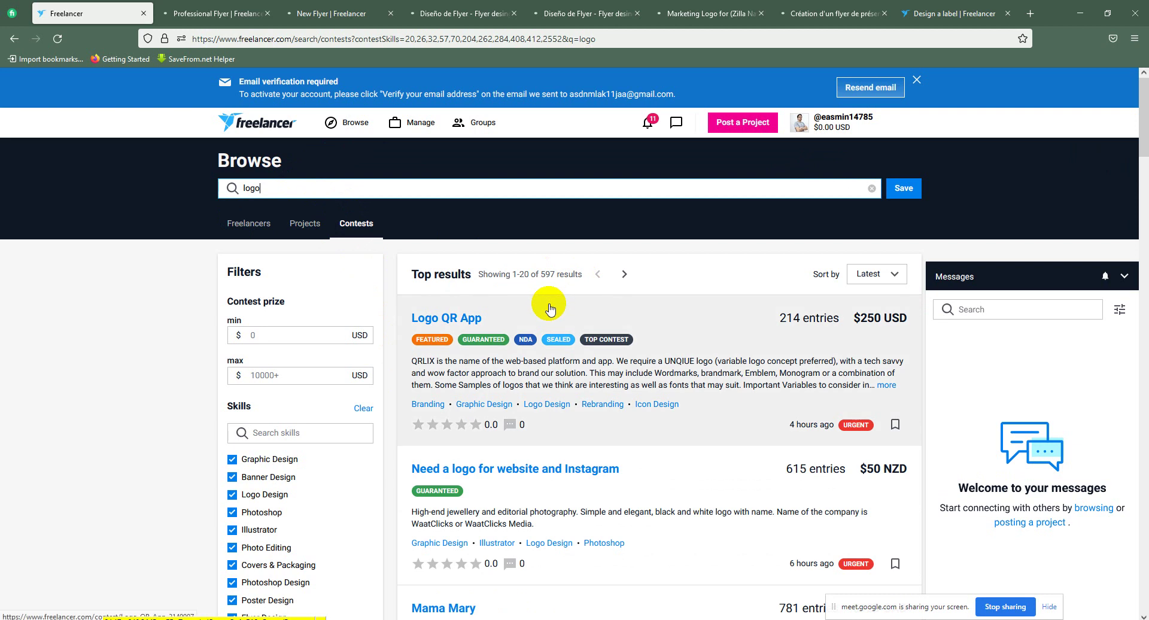
left_click(874, 279)
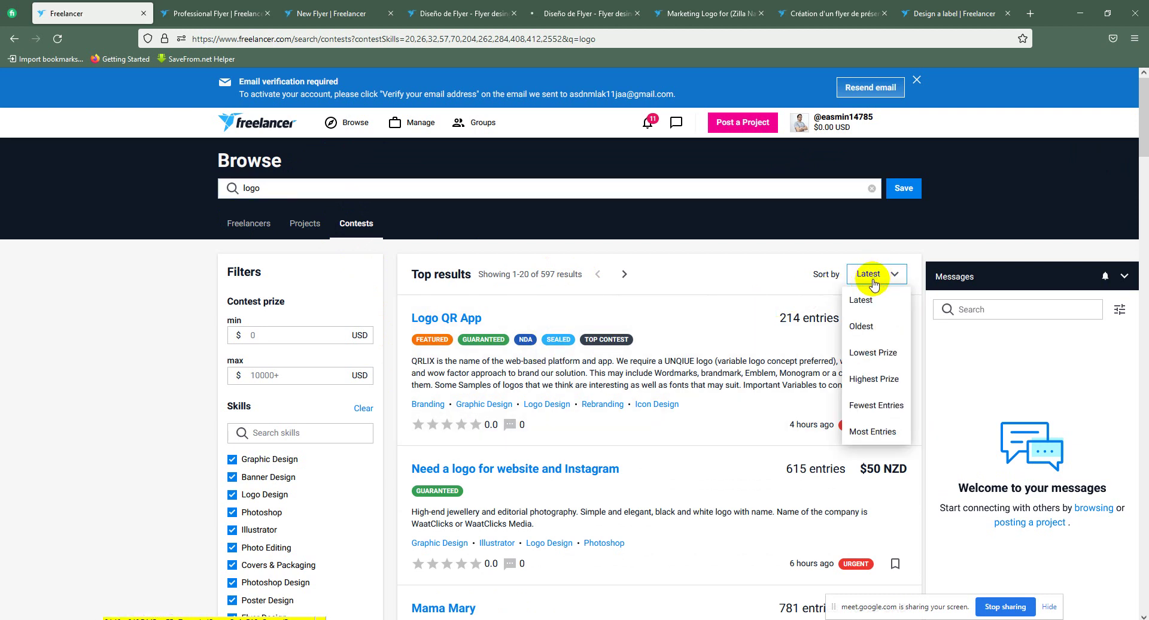
left_click(888, 385)
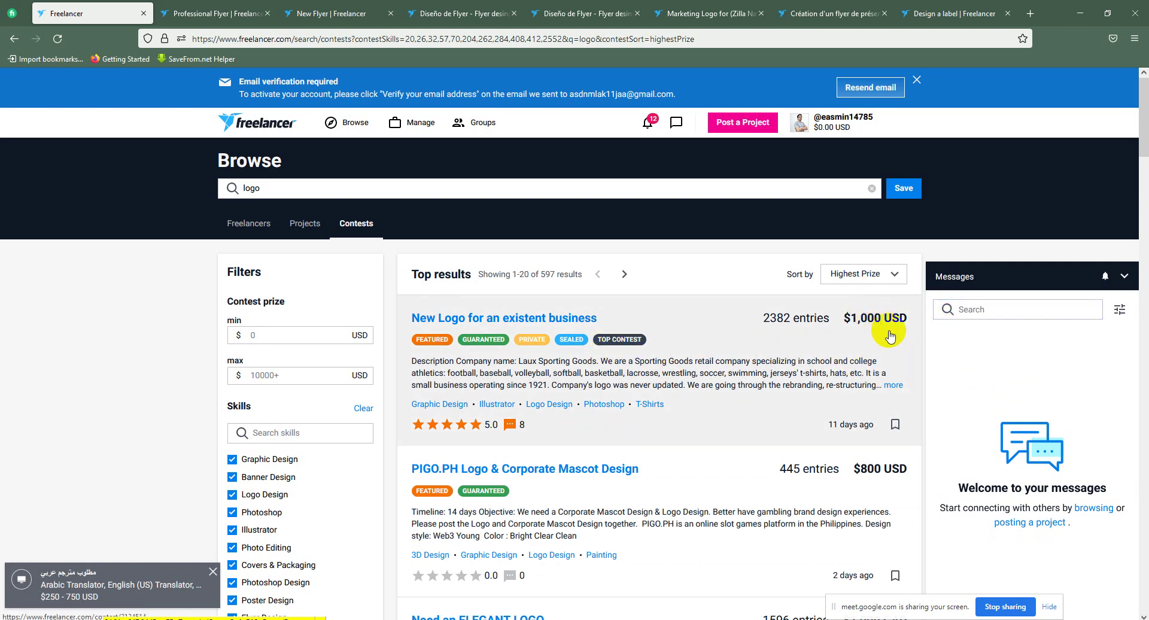
scroll(890, 368, "down", 3)
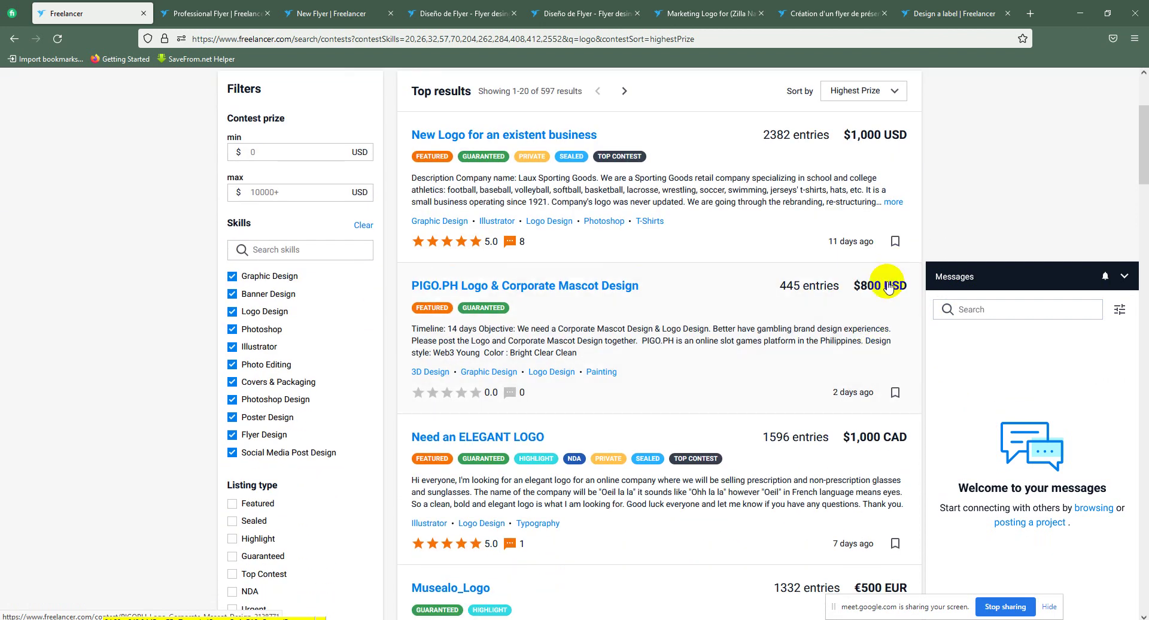
scroll(880, 298, "down", 1)
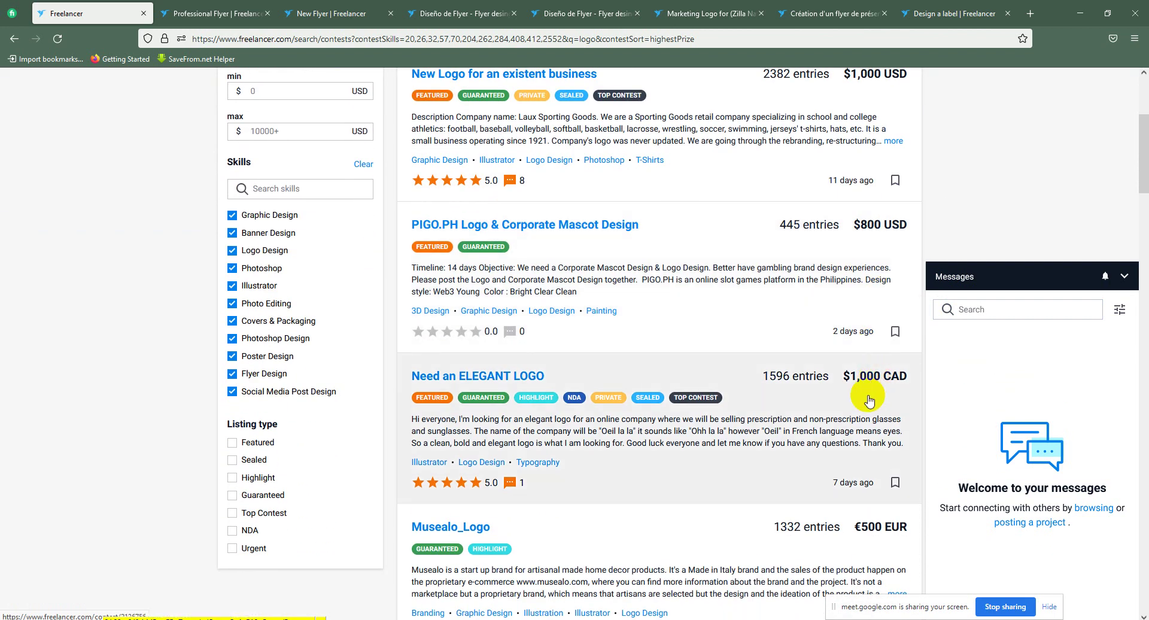
scroll(864, 396, "down", 3)
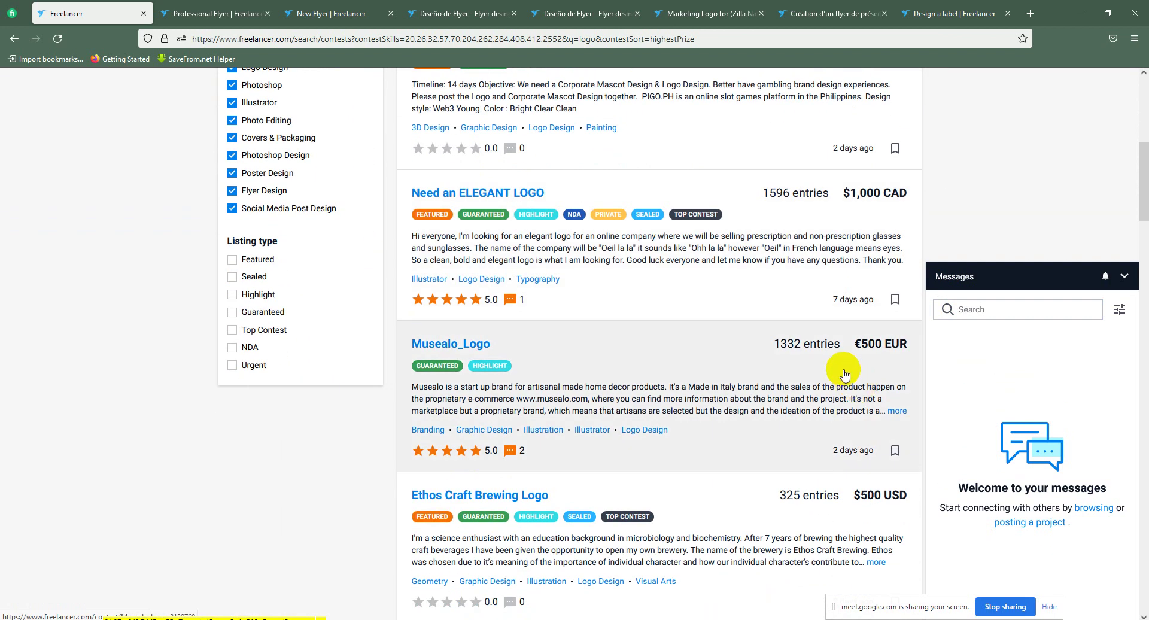
scroll(844, 375, "down", 4)
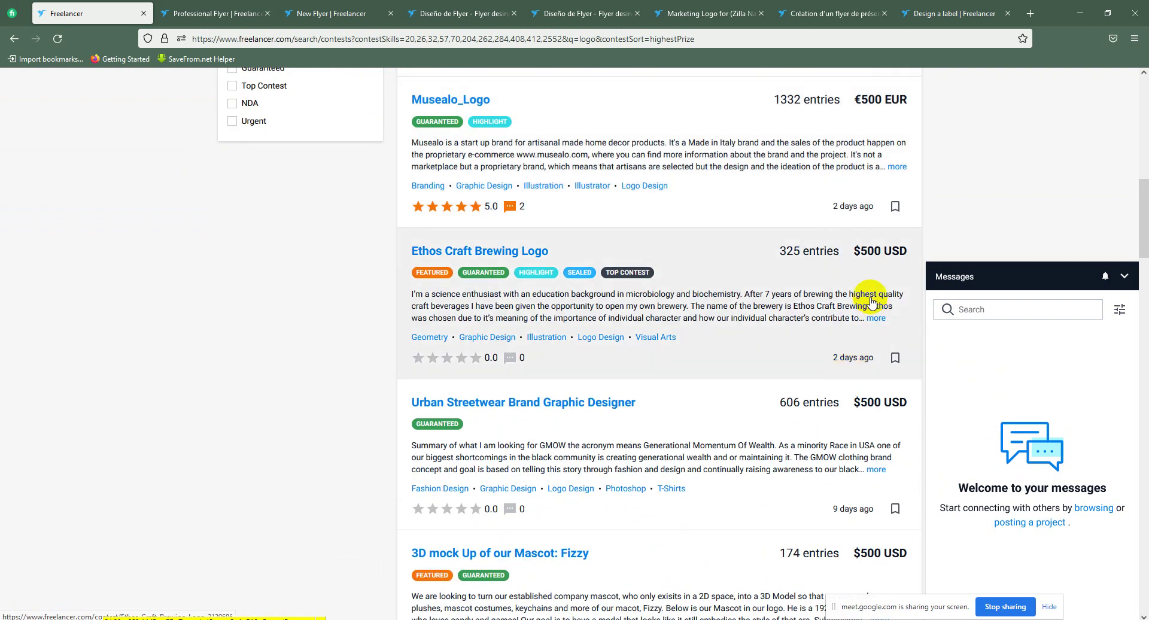
scroll(871, 302, "down", 5)
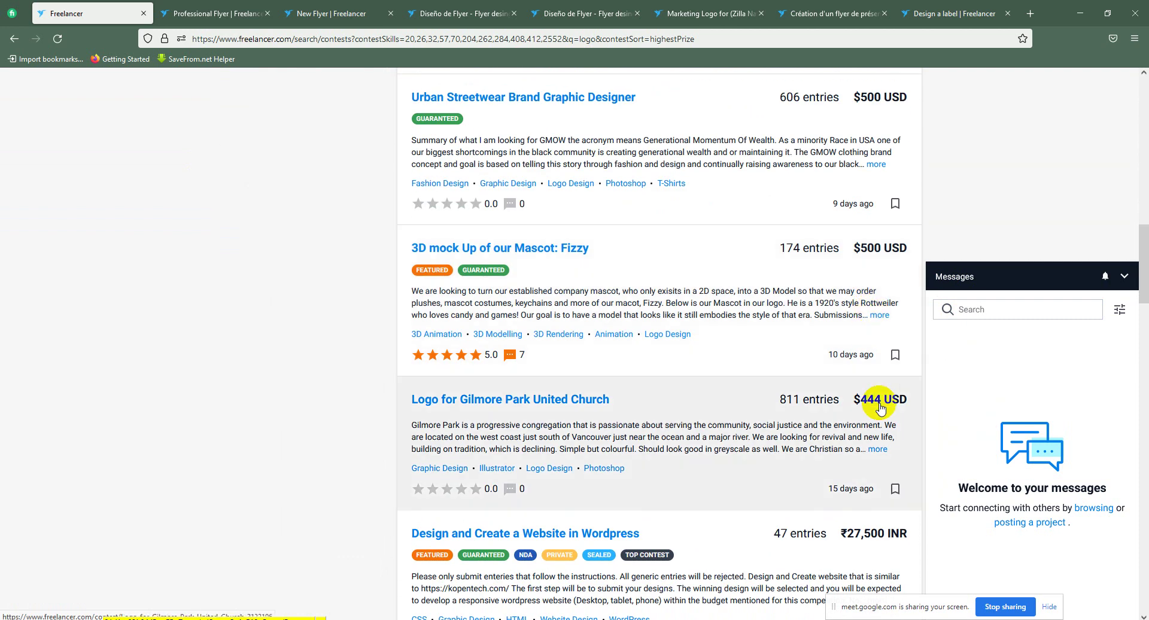
scroll(880, 407, "down", 1)
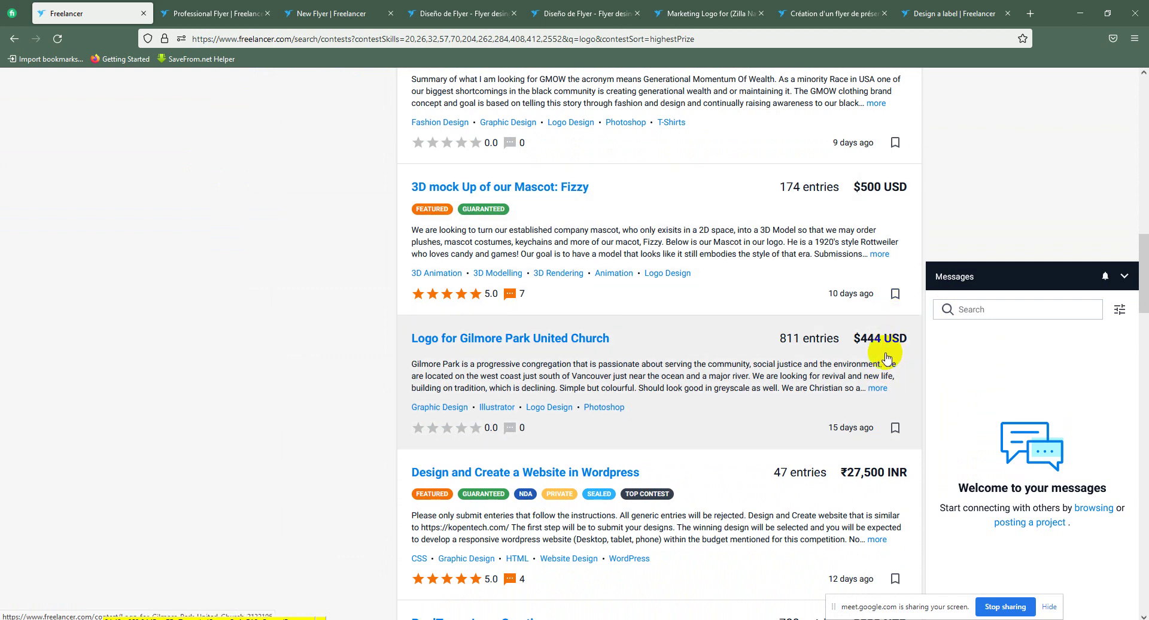
scroll(886, 356, "down", 3)
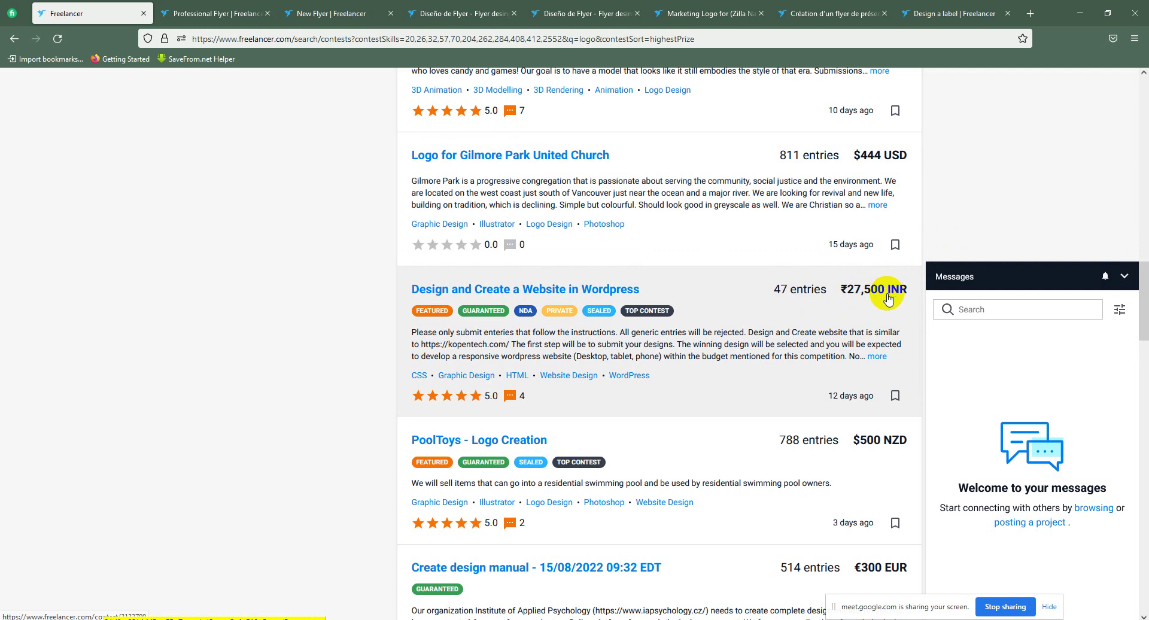
scroll(887, 299, "down", 2)
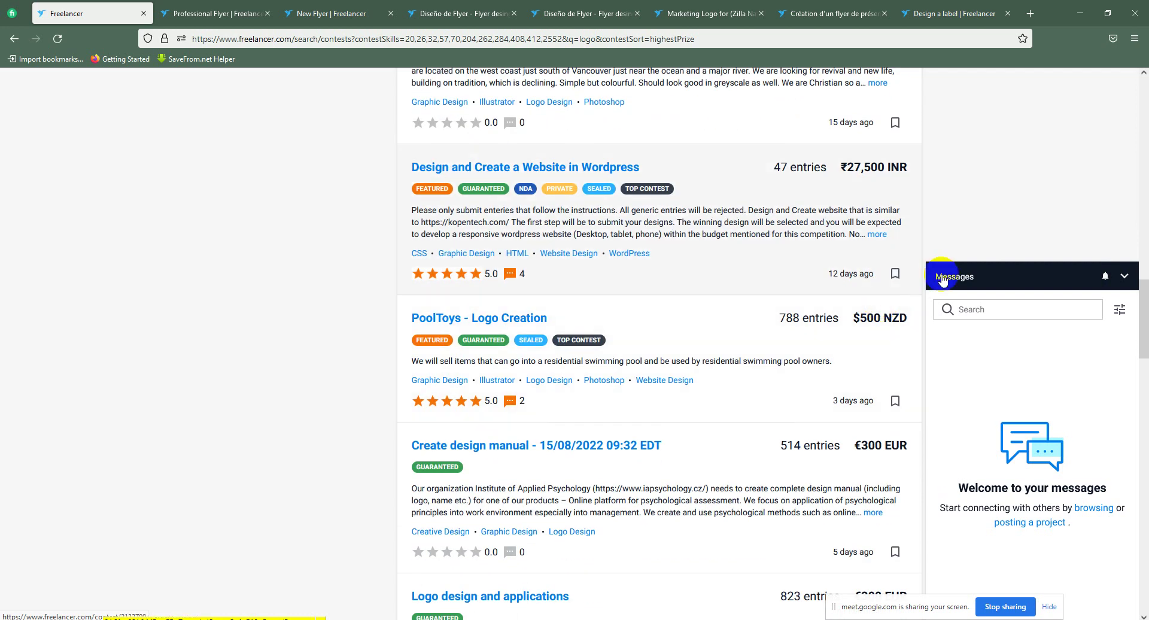
scroll(883, 320, "down", 1)
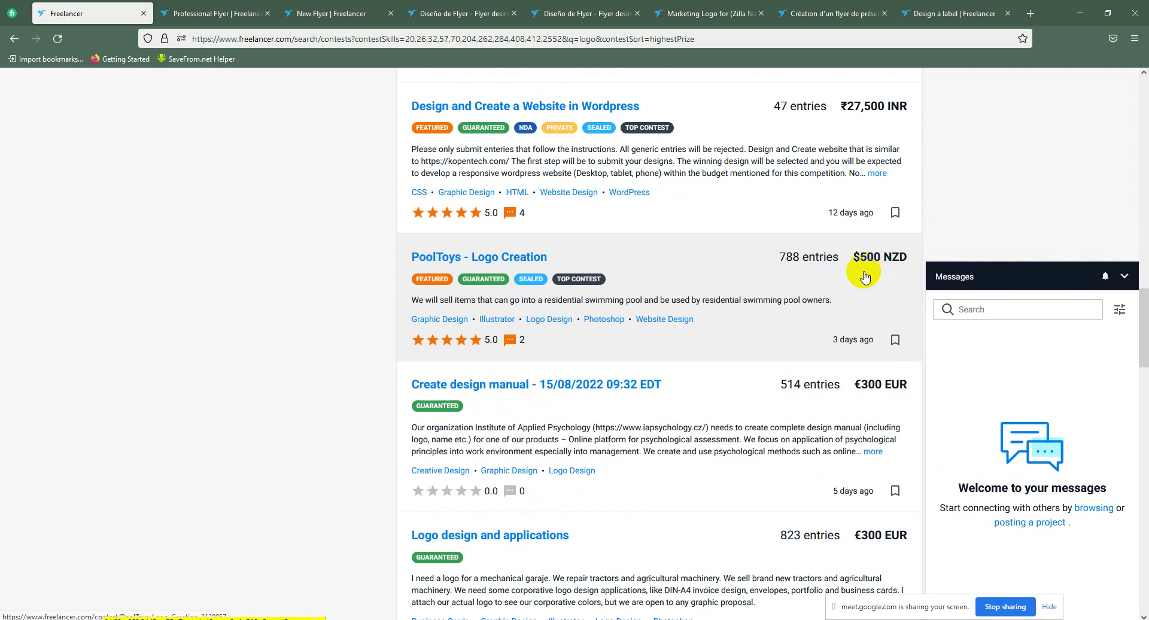
scroll(914, 425, "down", 5)
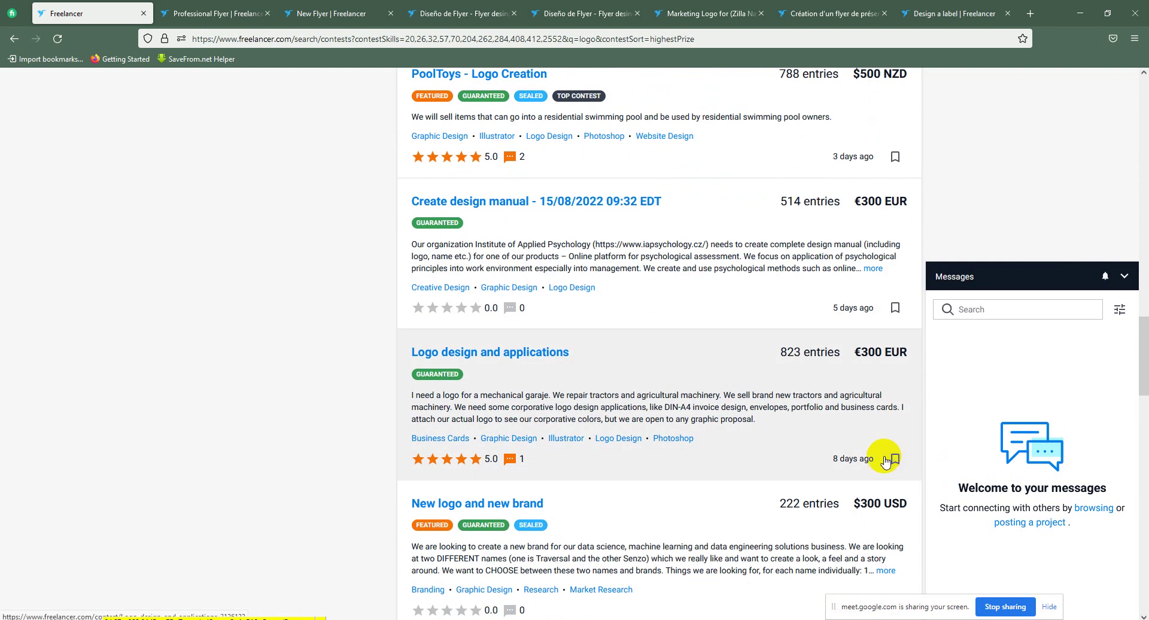
left_click_drag(1143, 369, 1141, 102)
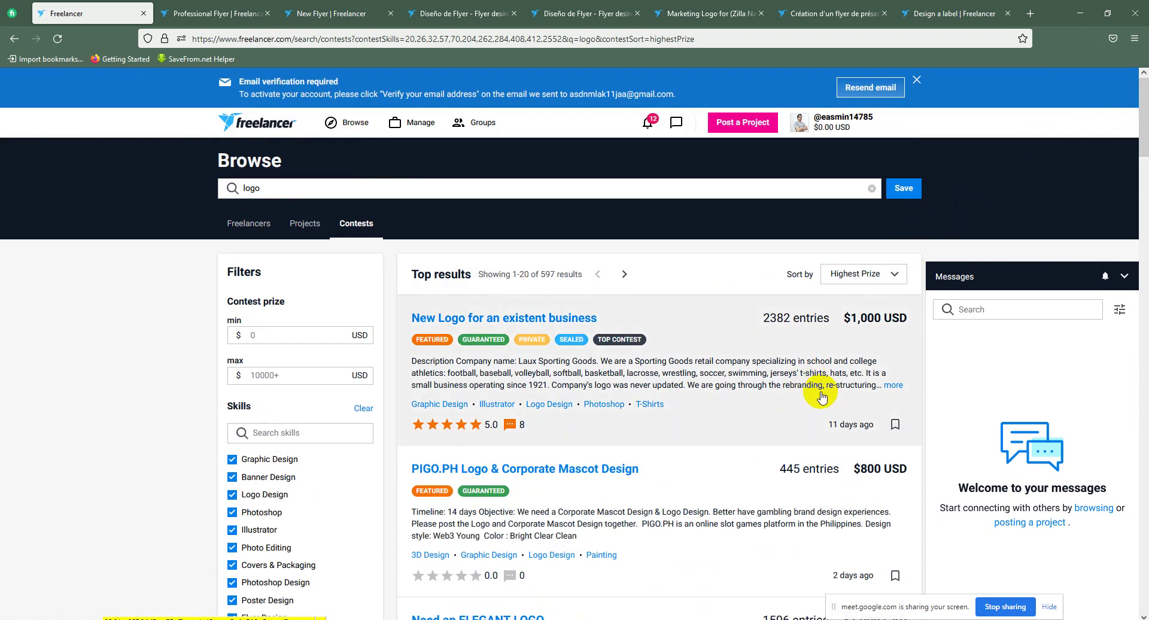
scroll(820, 395, "down", 2)
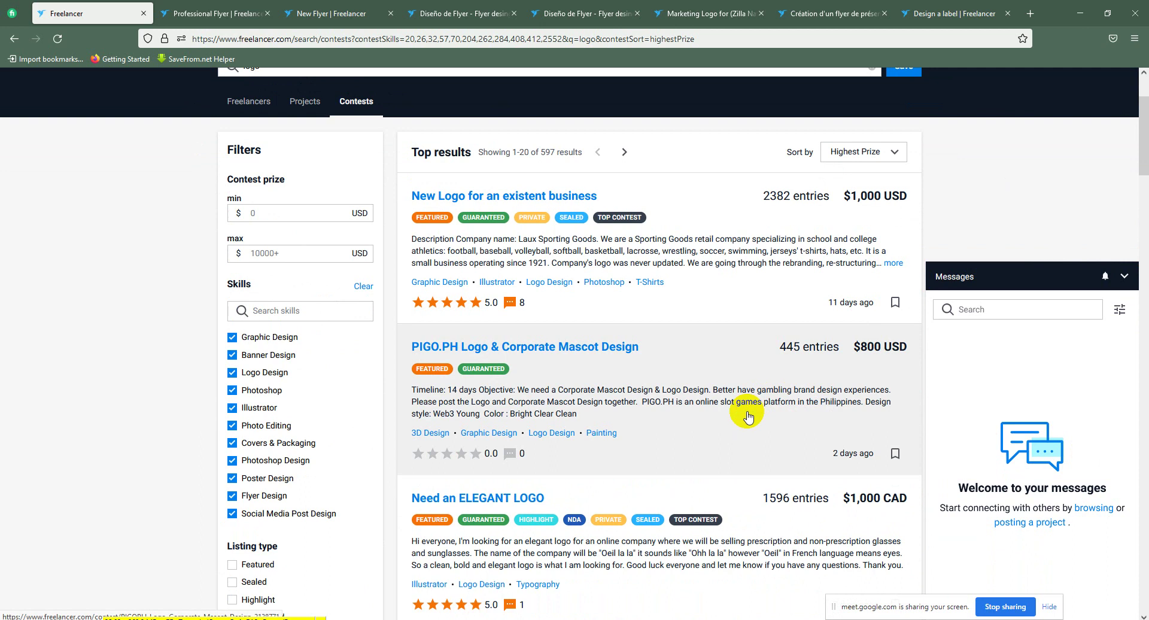
Step: Open the $800 PIGO.PH Logo & Corporate Mascot Design contest and scroll through its 445 entries
left_click(697, 396)
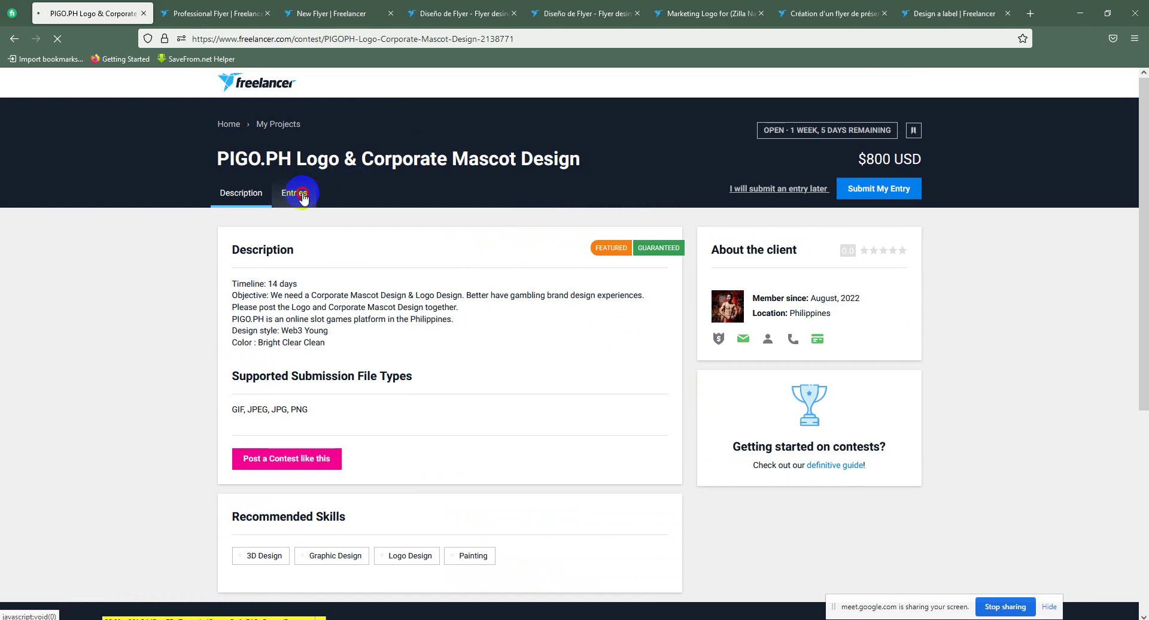
left_click(306, 206)
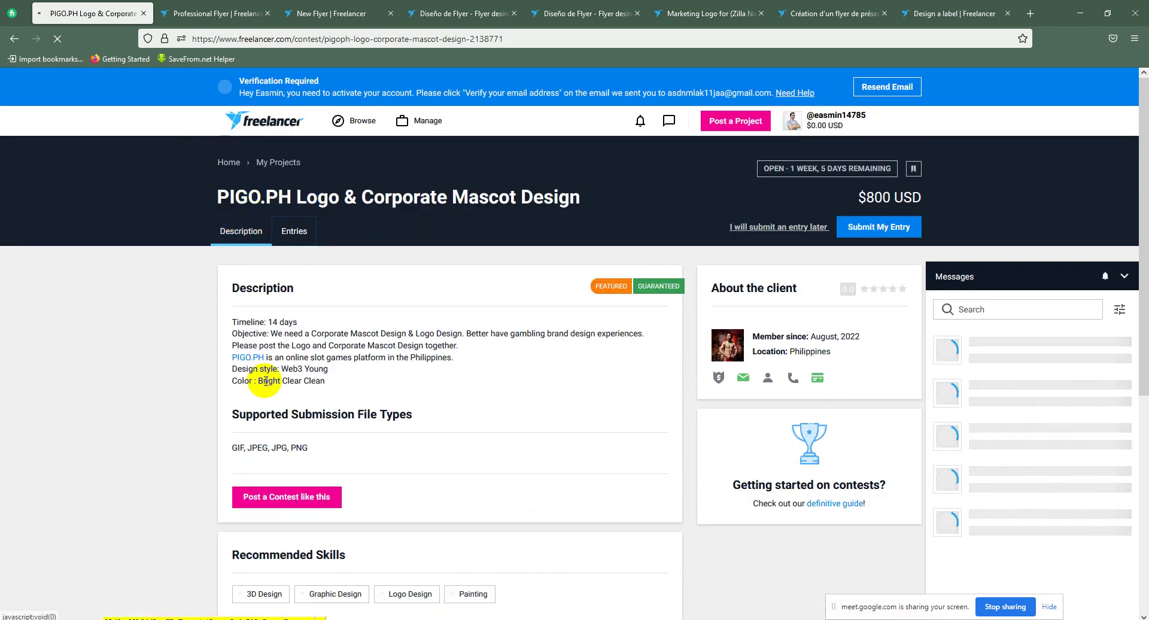
left_click(293, 234)
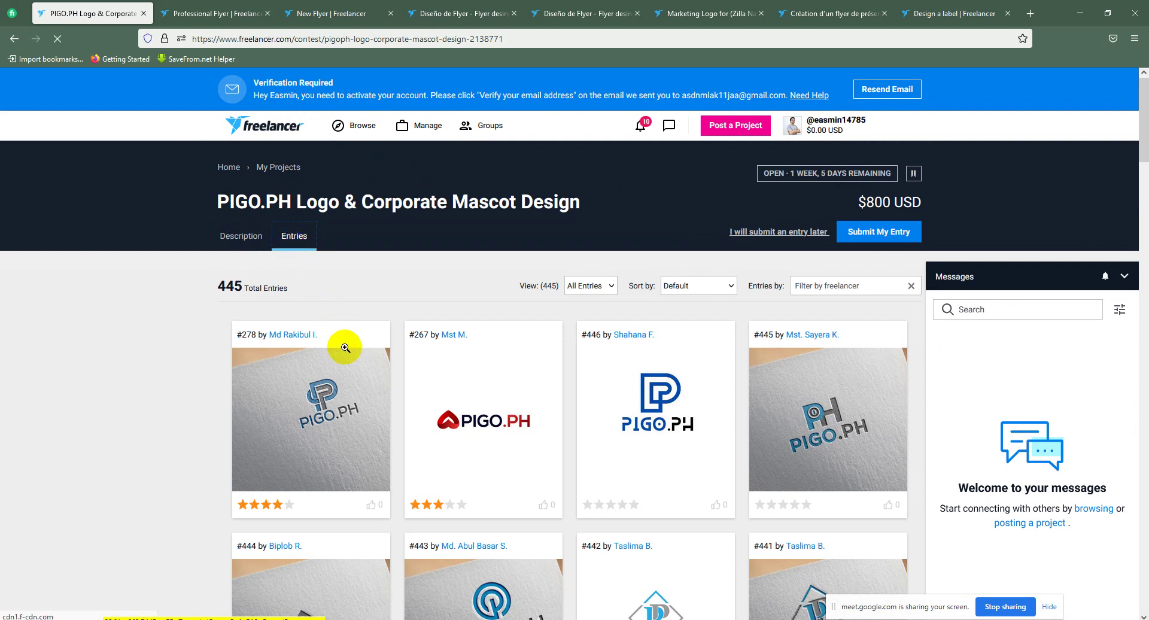
left_click(344, 375)
scroll(346, 405, "down", 3)
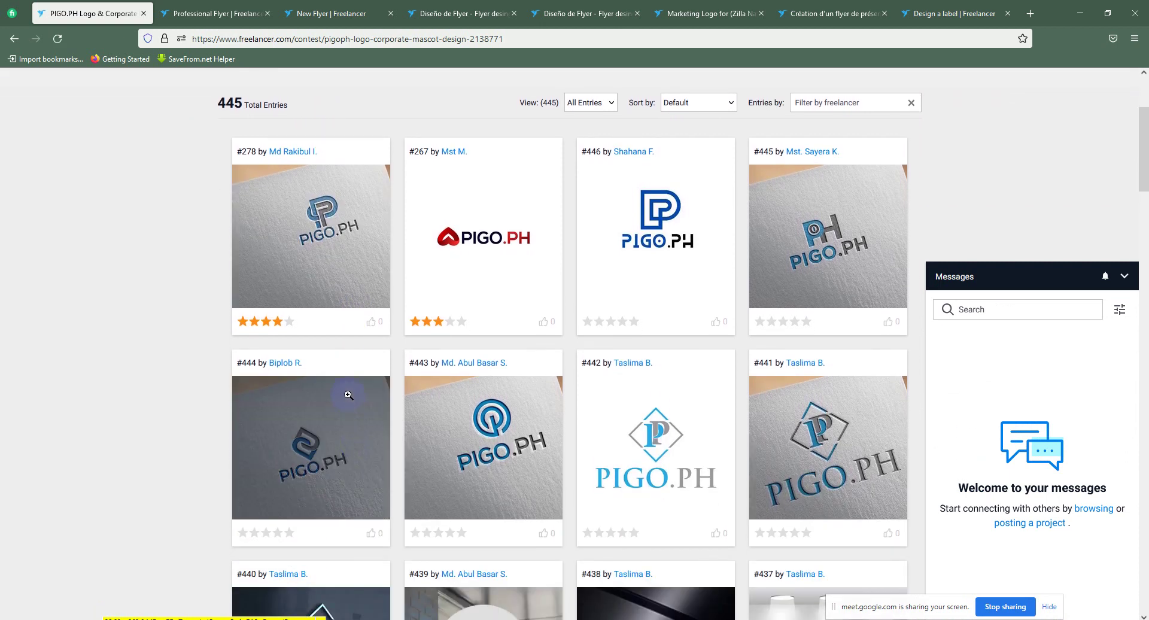
left_click(384, 323)
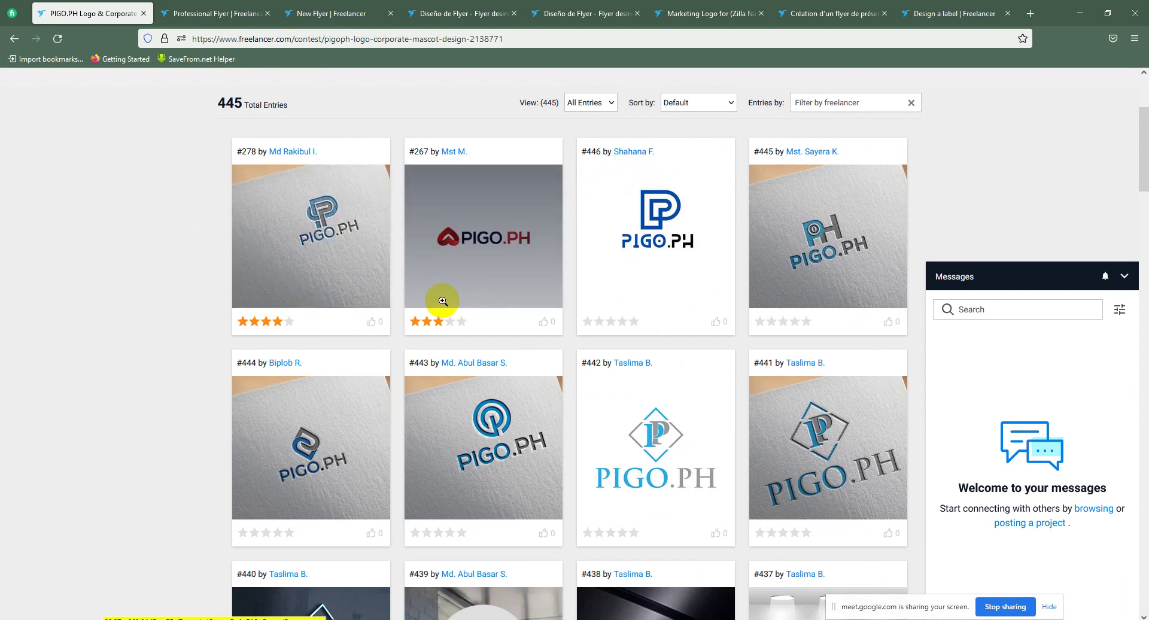
scroll(455, 303, "down", 3)
scroll(521, 305, "up", 5)
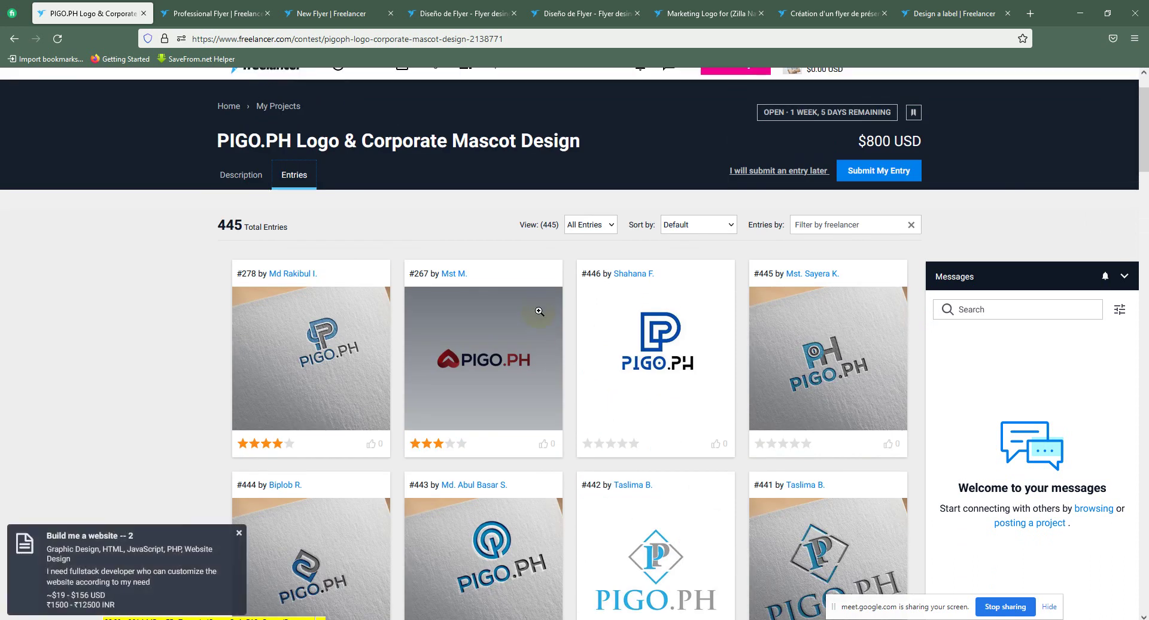
scroll(529, 321, "down", 10)
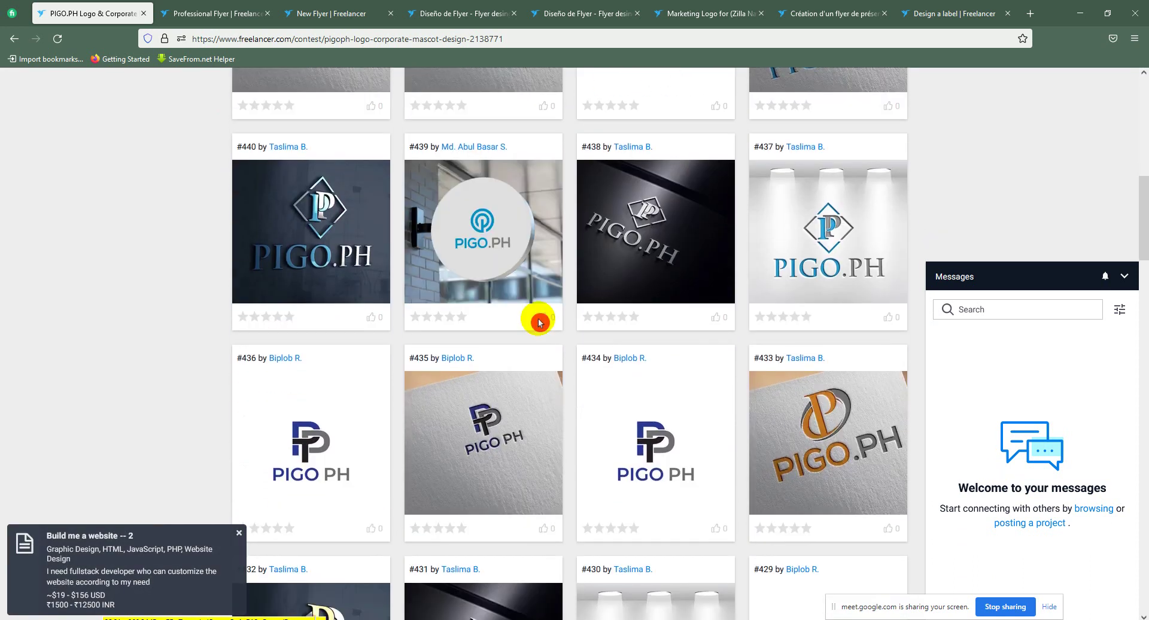
scroll(537, 359, "down", 6)
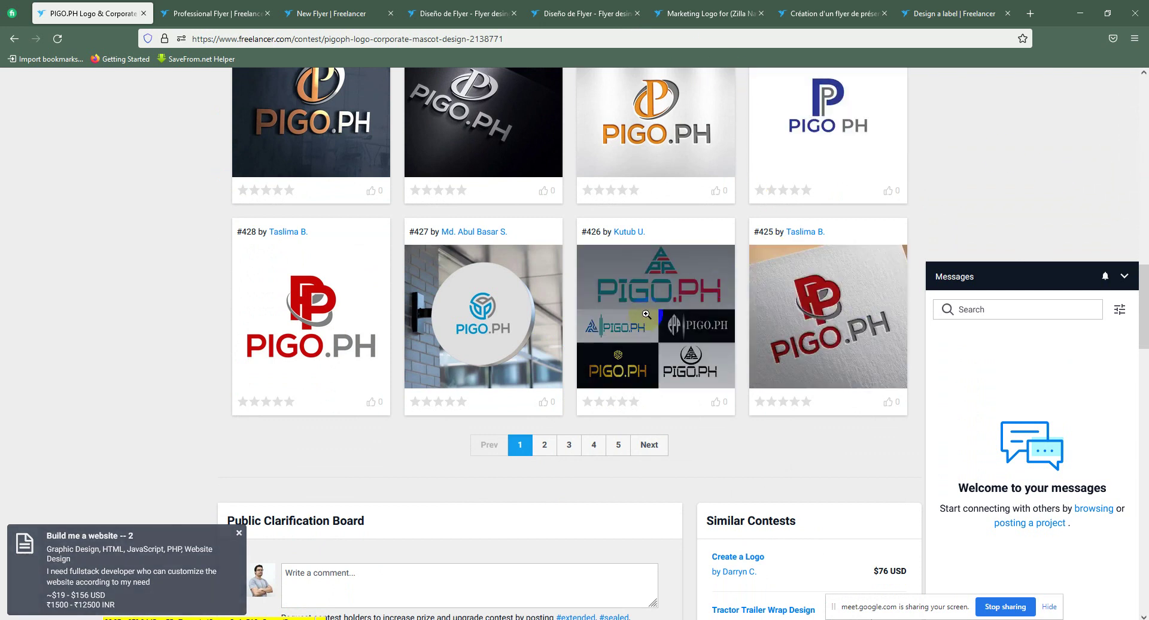
left_click(644, 319)
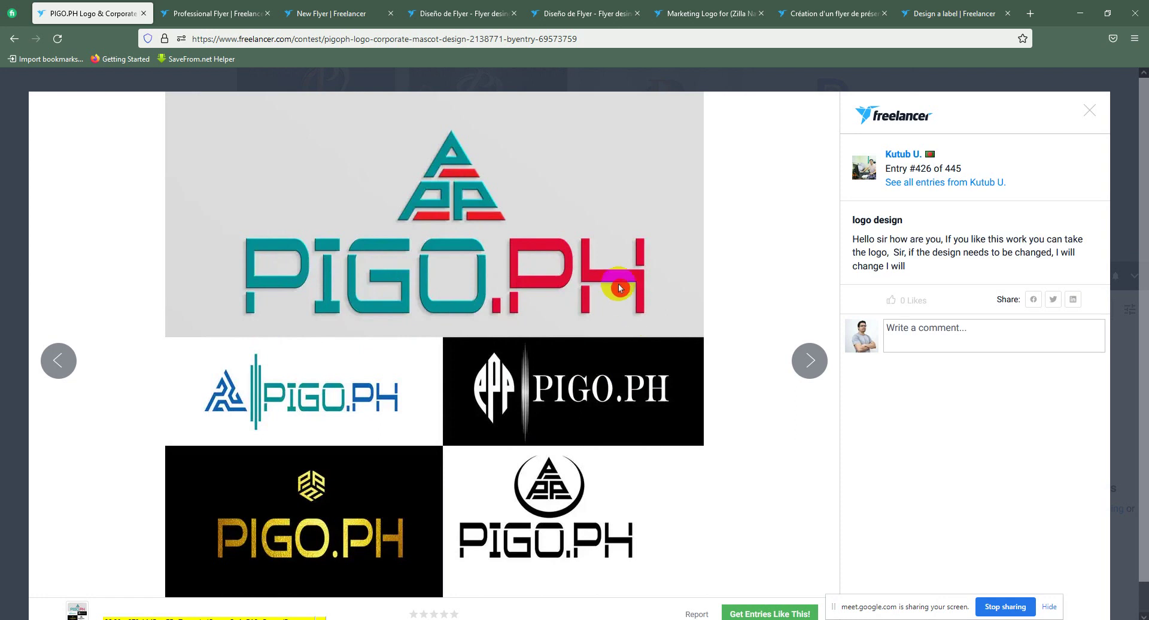
scroll(550, 275, "down", 1)
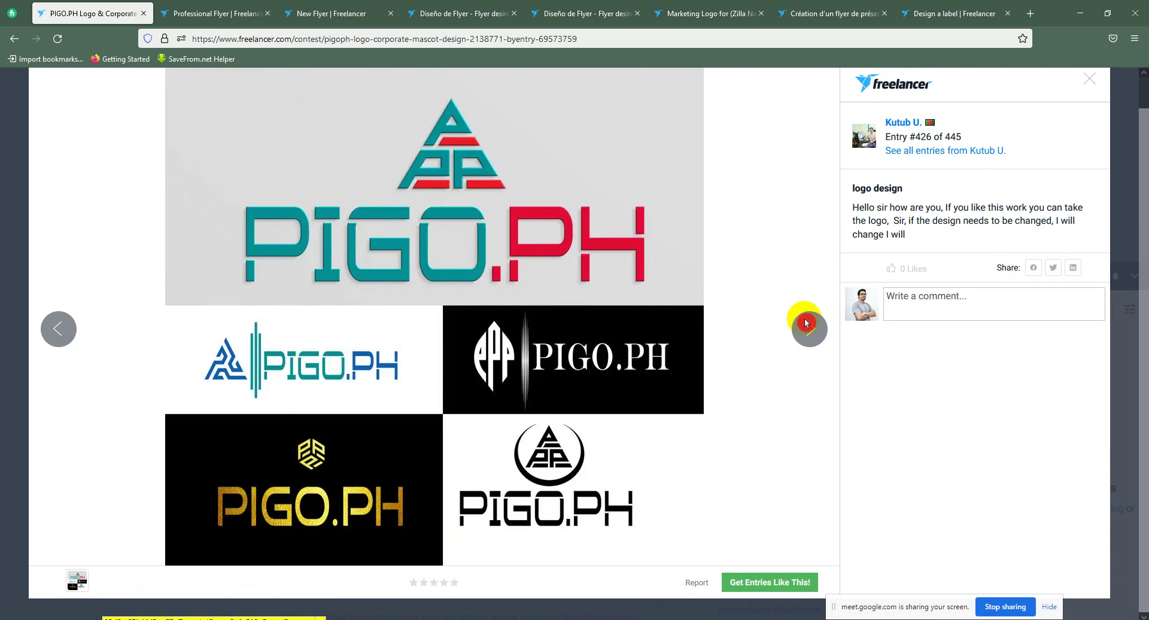
left_click(1088, 86)
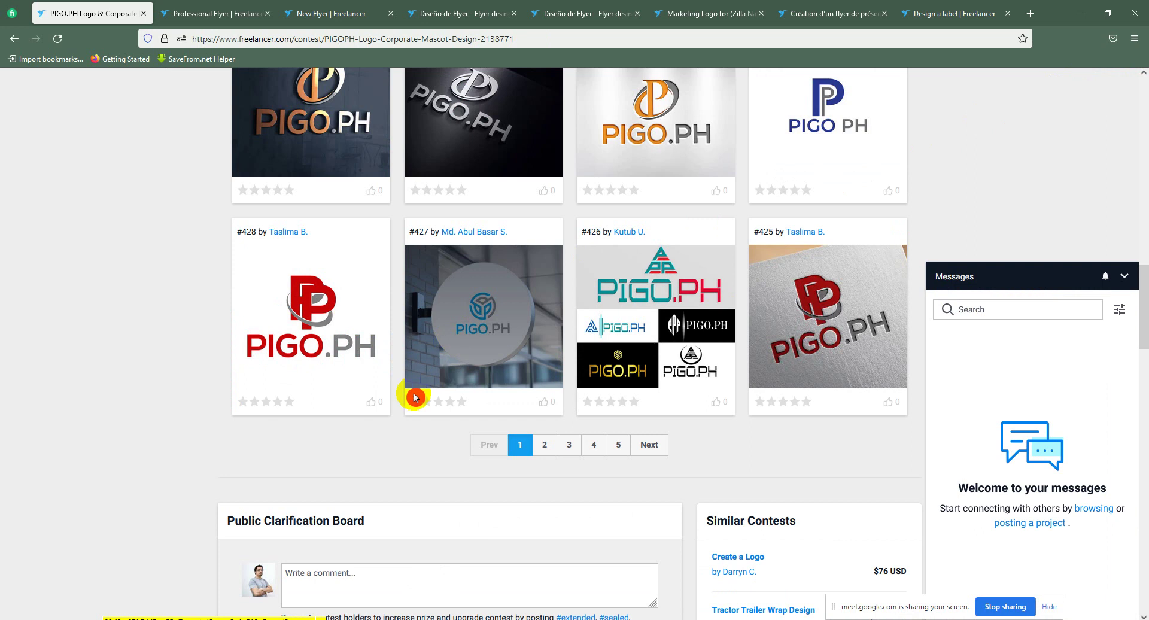
scroll(397, 425, "up", 1)
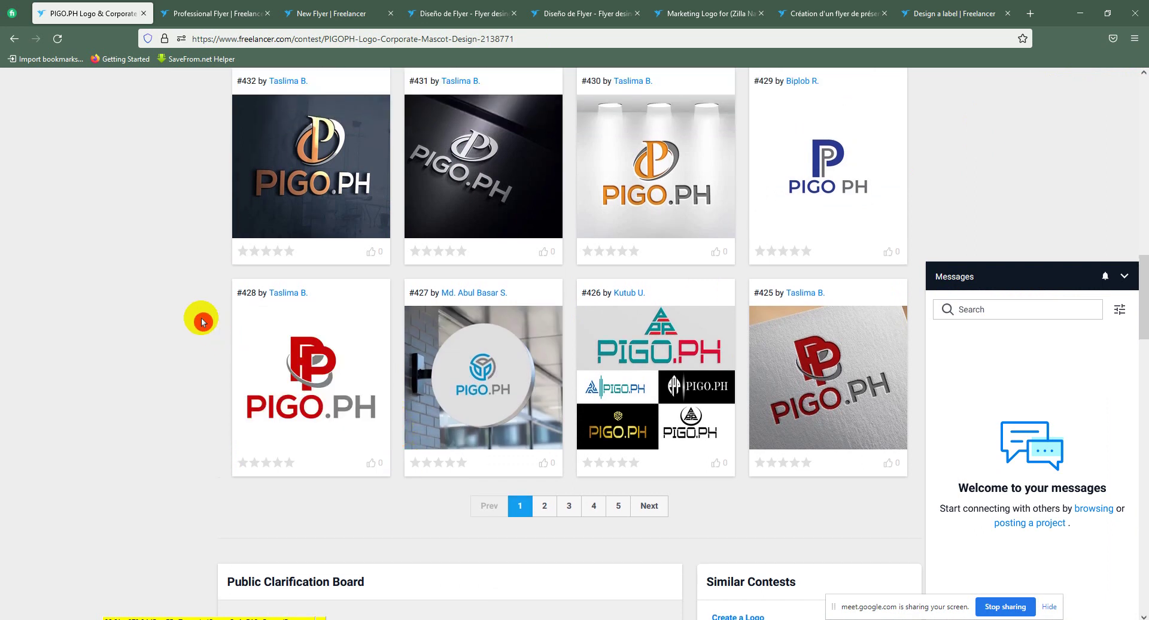
scroll(354, 363, "up", 9)
scroll(376, 346, "up", 9)
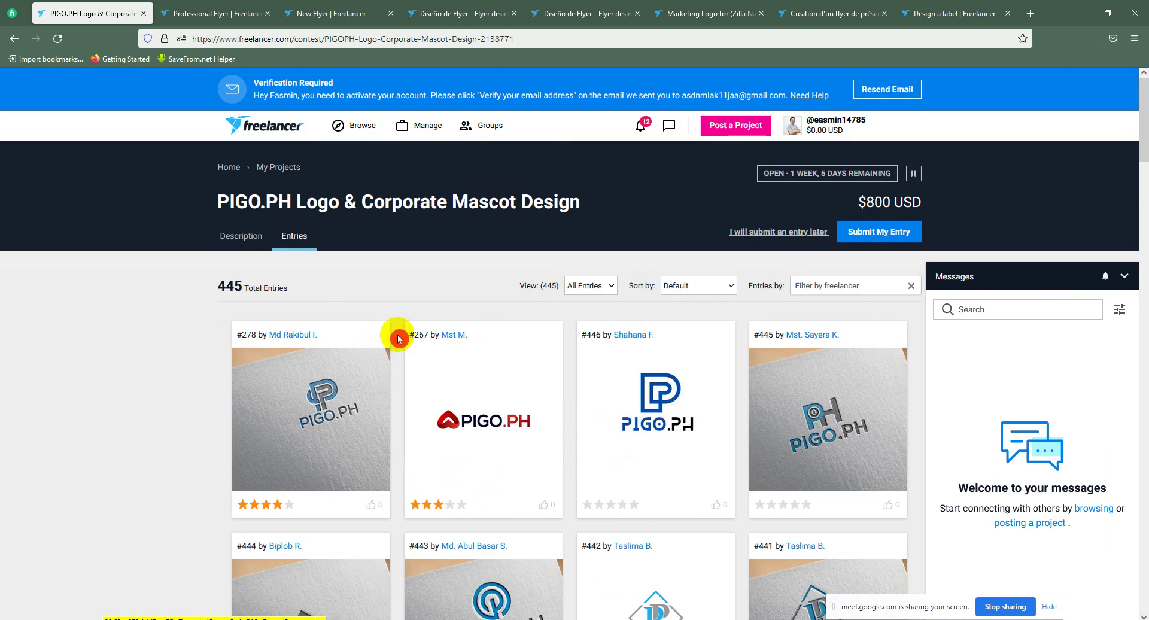
Step: Switch to the Professional Flyer contest and view entry #41 enlarged
left_click(257, 6)
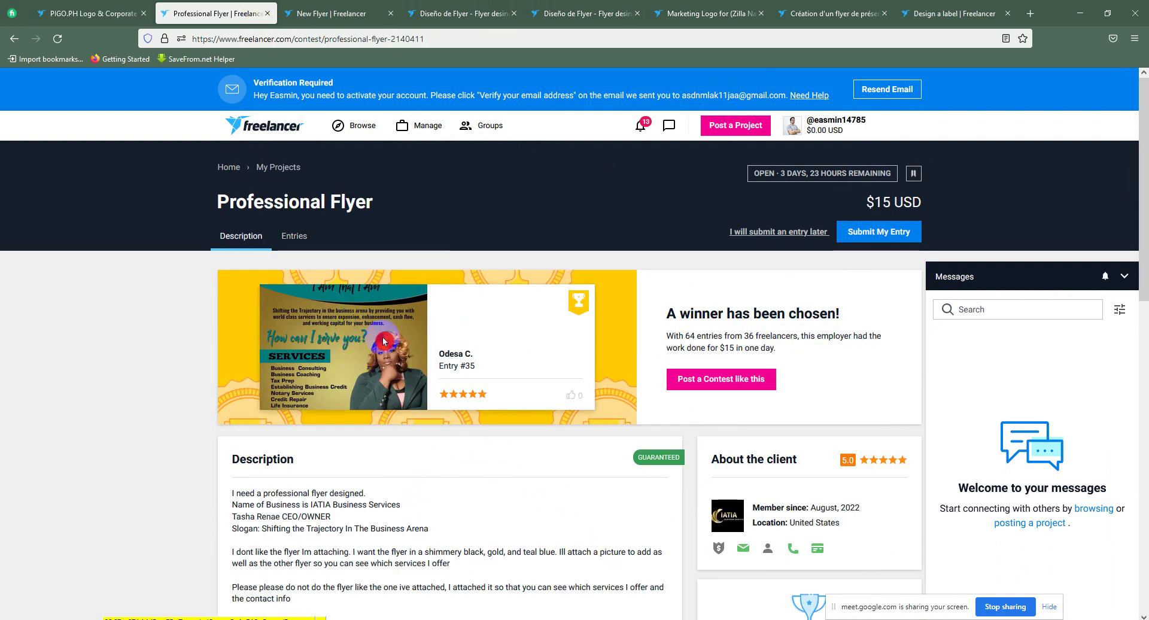
left_click(299, 242)
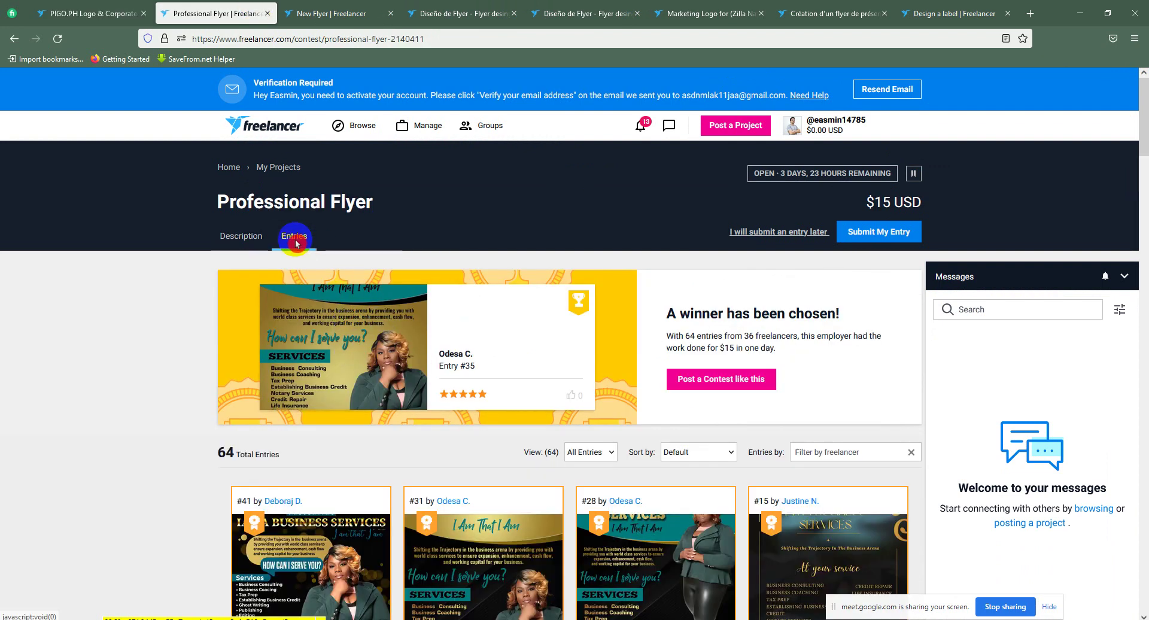
scroll(461, 454, "down", 5)
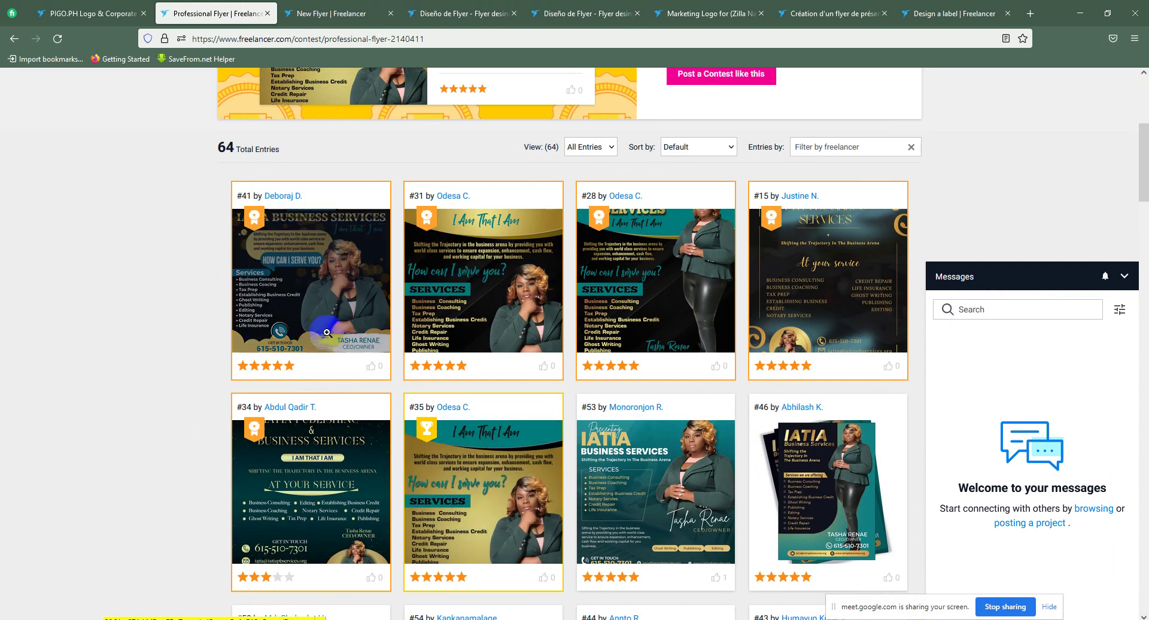
left_click(323, 304)
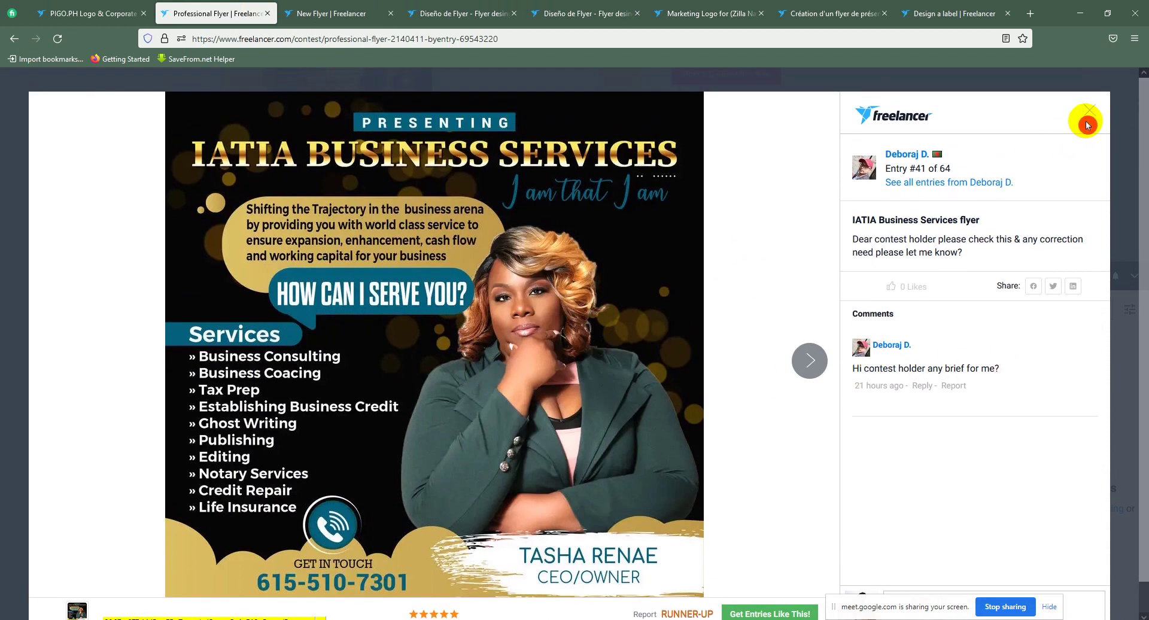
left_click(1087, 120)
Step: Scroll the entries grid and return to the $15 black, gold and teal flyer brief
scroll(838, 285, "up", 3)
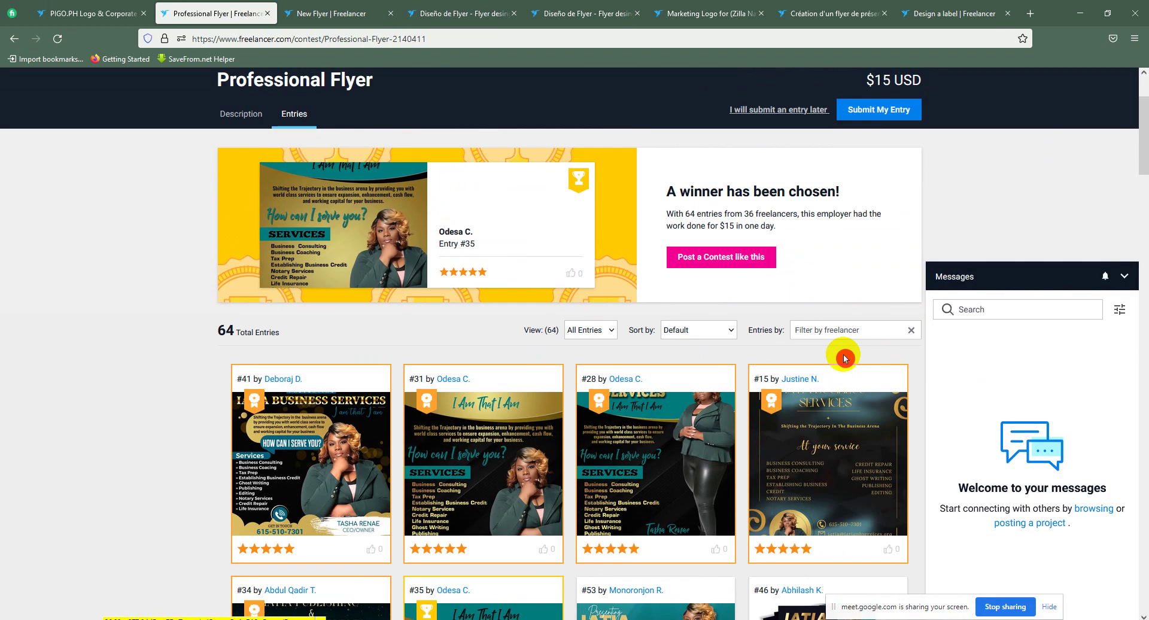
scroll(365, 335, "down", 6)
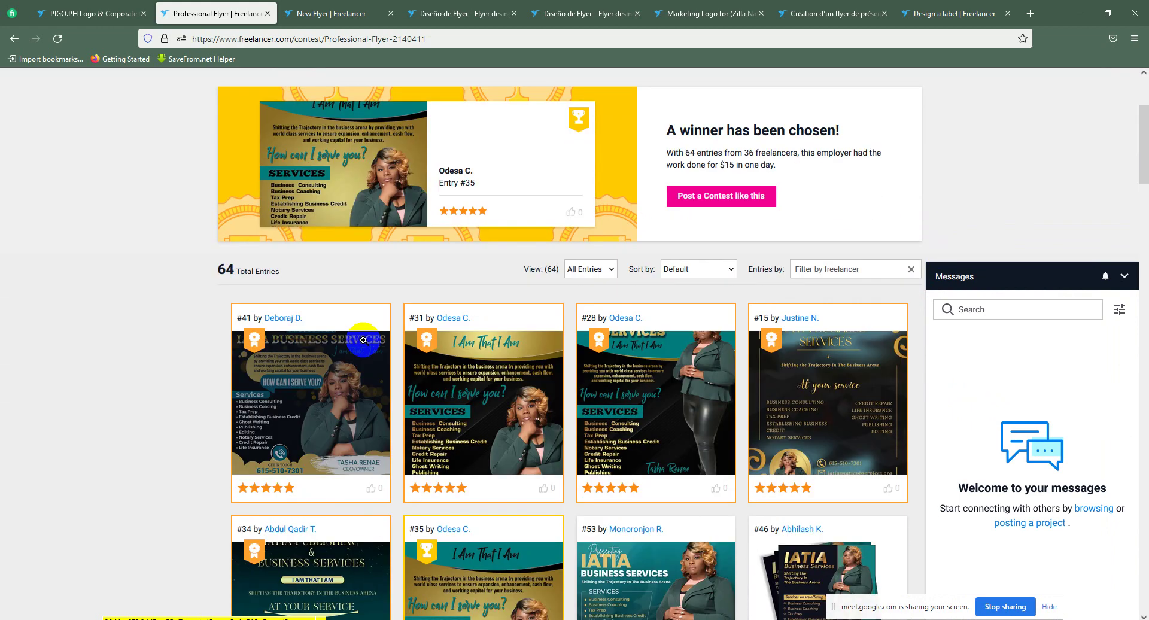
scroll(372, 350, "down", 4)
scroll(374, 341, "up", 7)
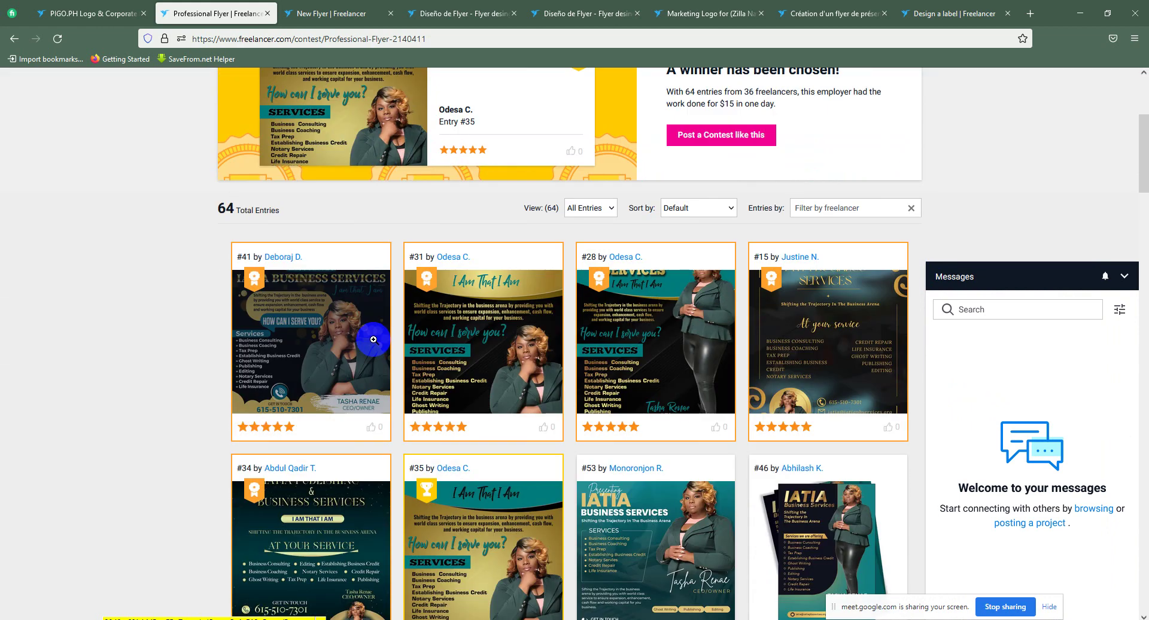
left_click(265, 257)
scroll(273, 249, "down", 18)
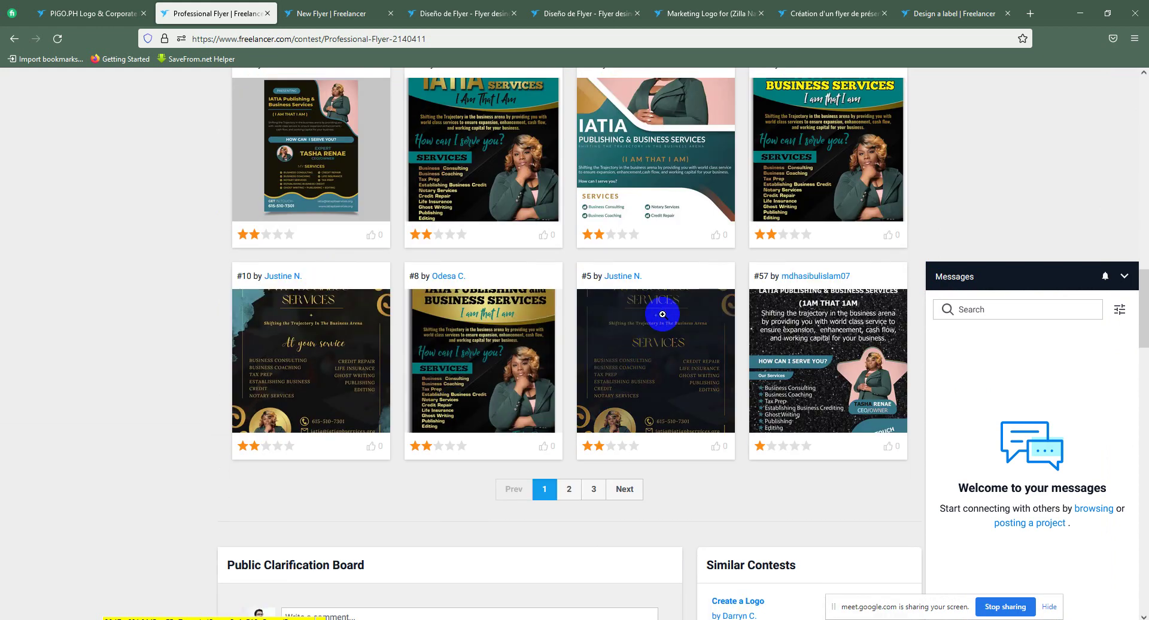
scroll(661, 313, "up", 7)
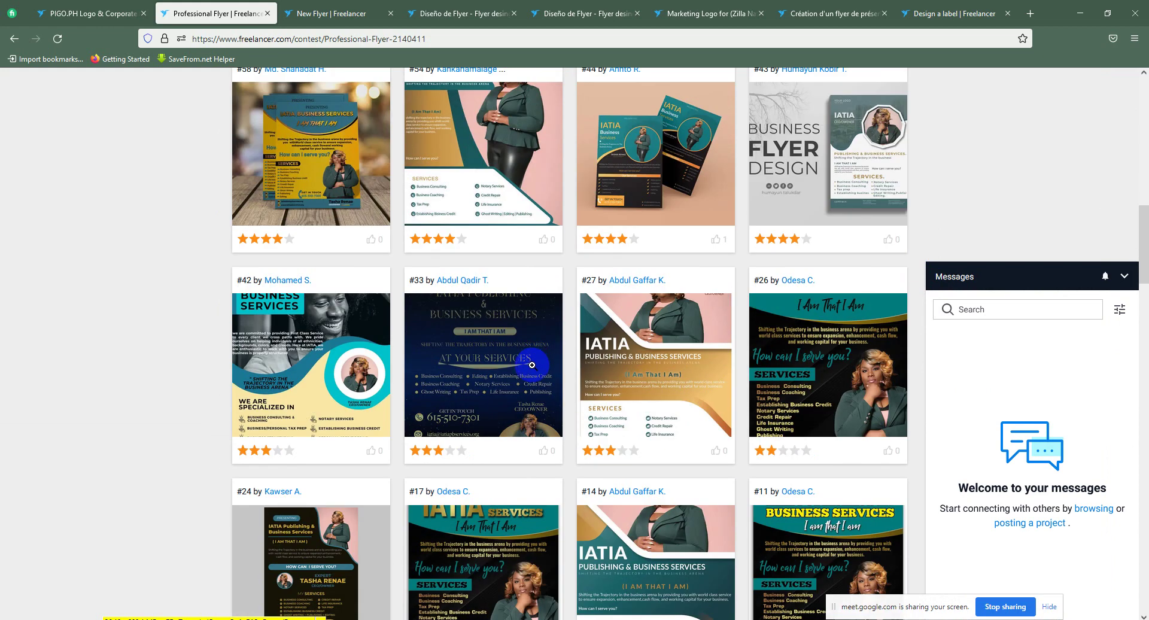
scroll(532, 365, "up", 10)
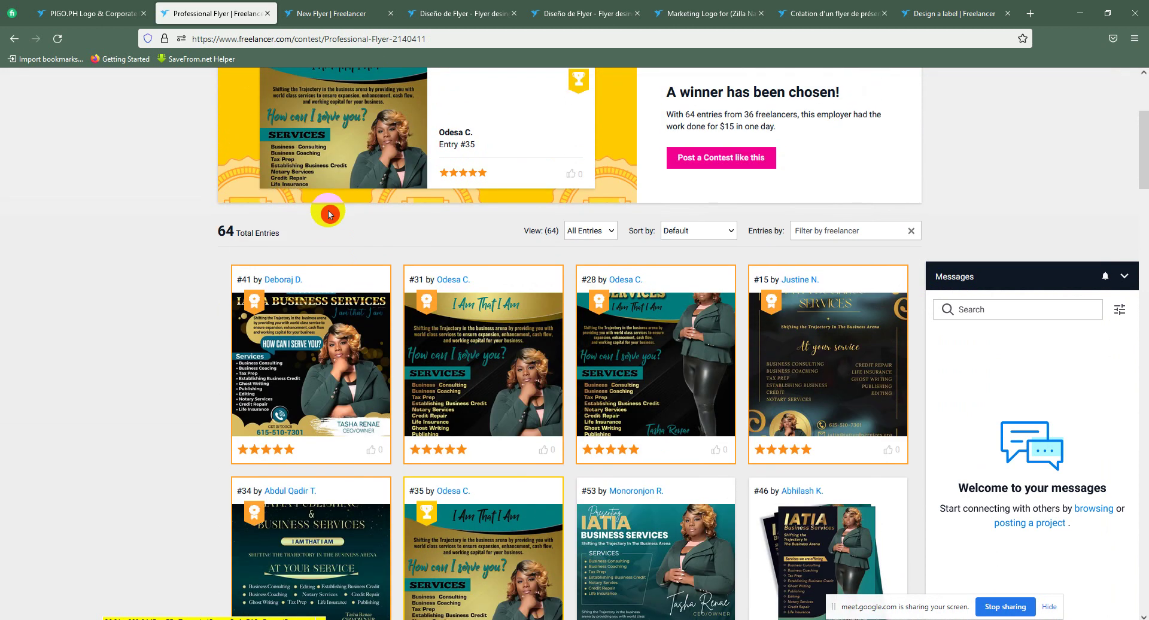
scroll(328, 213, "up", 2)
left_click(244, 117)
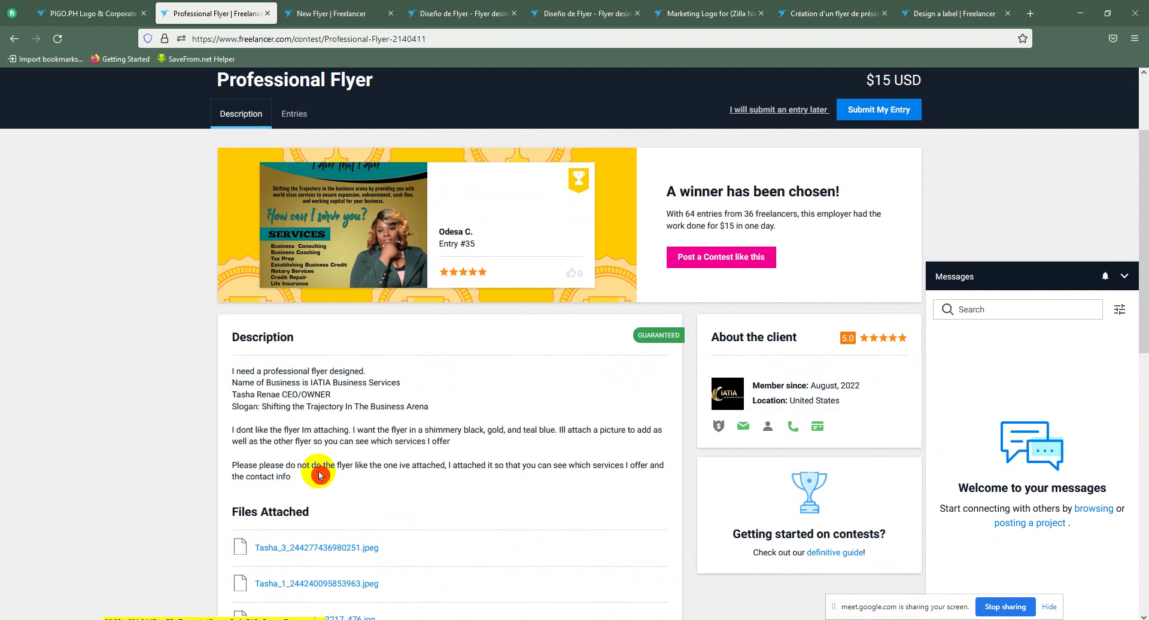
left_click(330, 547)
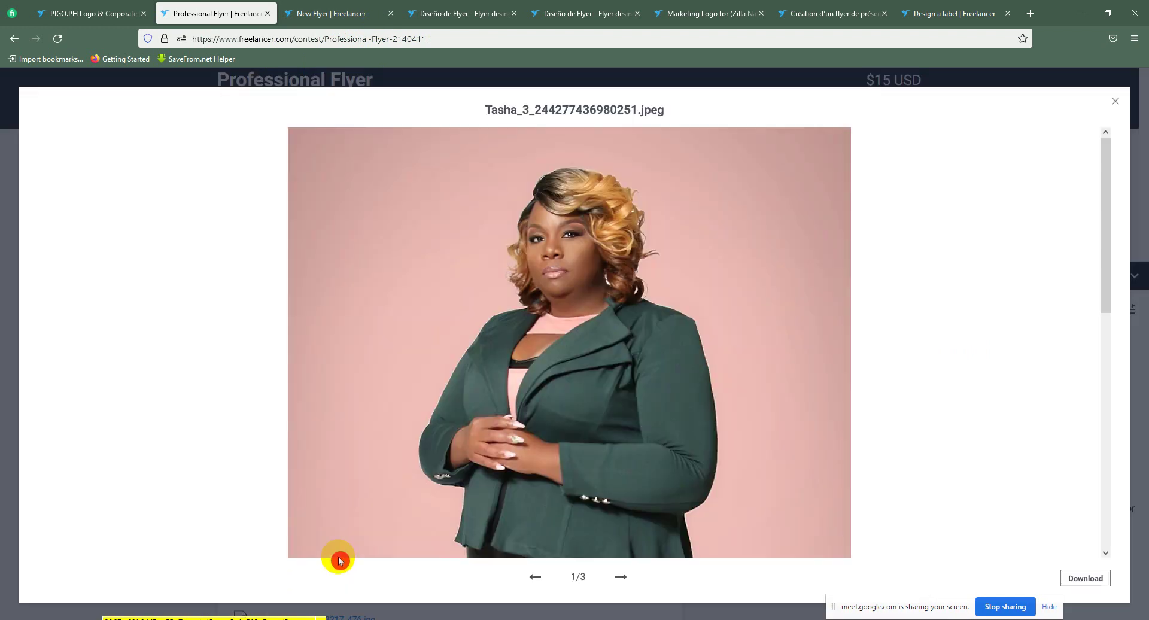
scroll(622, 575, "down", 5)
left_click(623, 578)
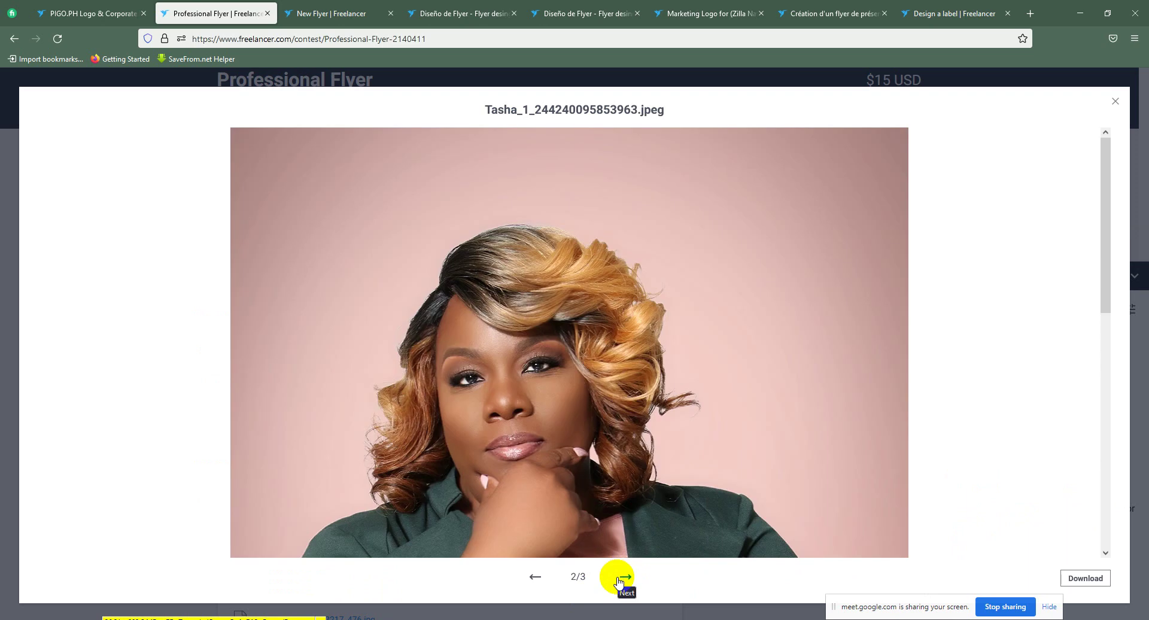
left_click(623, 579)
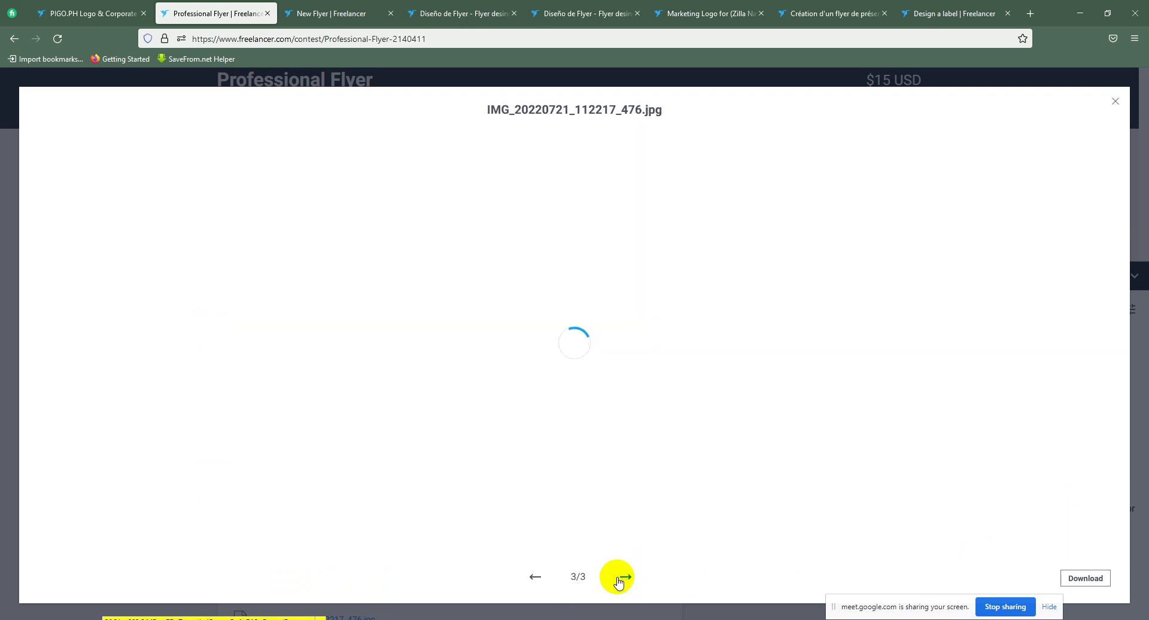
scroll(628, 495, "down", 4)
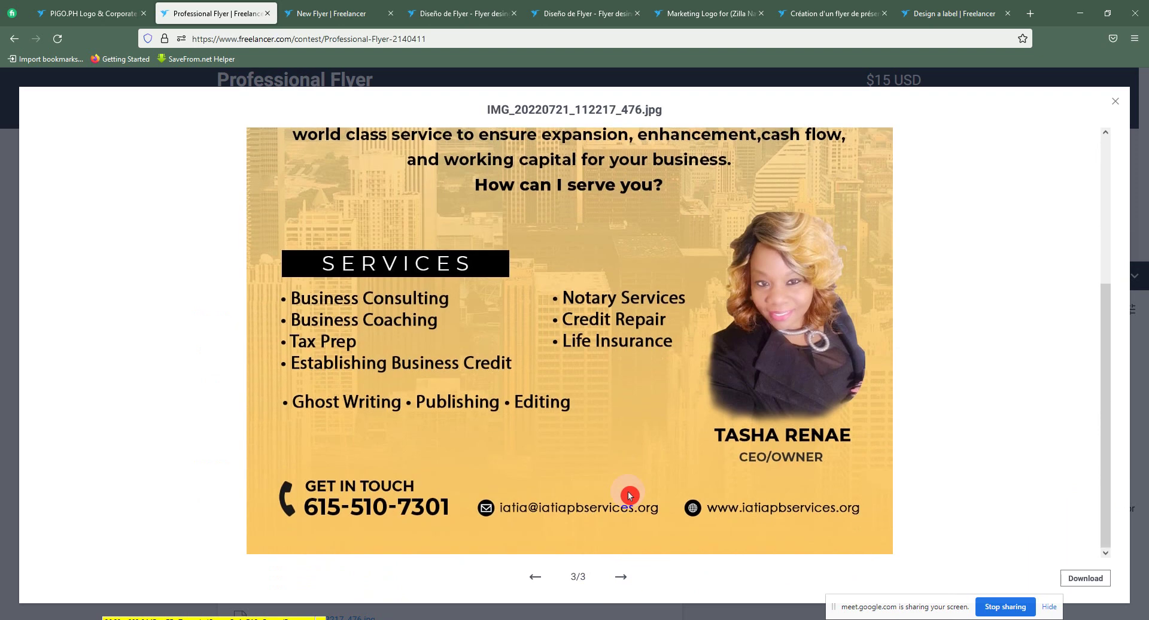
scroll(629, 496, "up", 4)
scroll(645, 409, "down", 4)
scroll(634, 413, "up", 4)
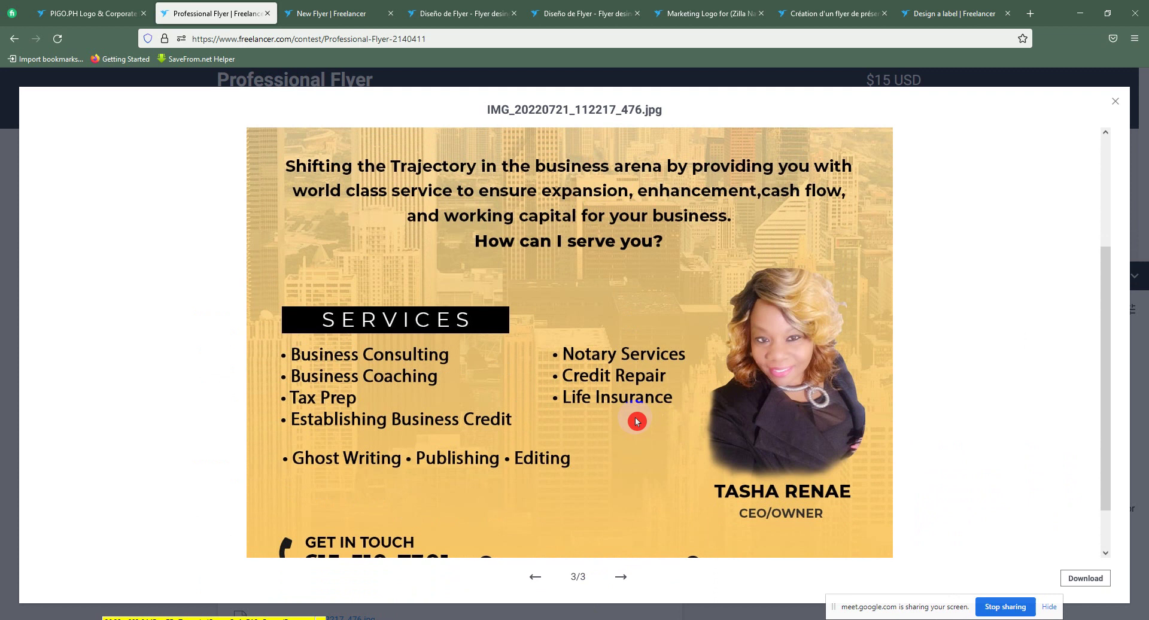
scroll(688, 448, "down", 4)
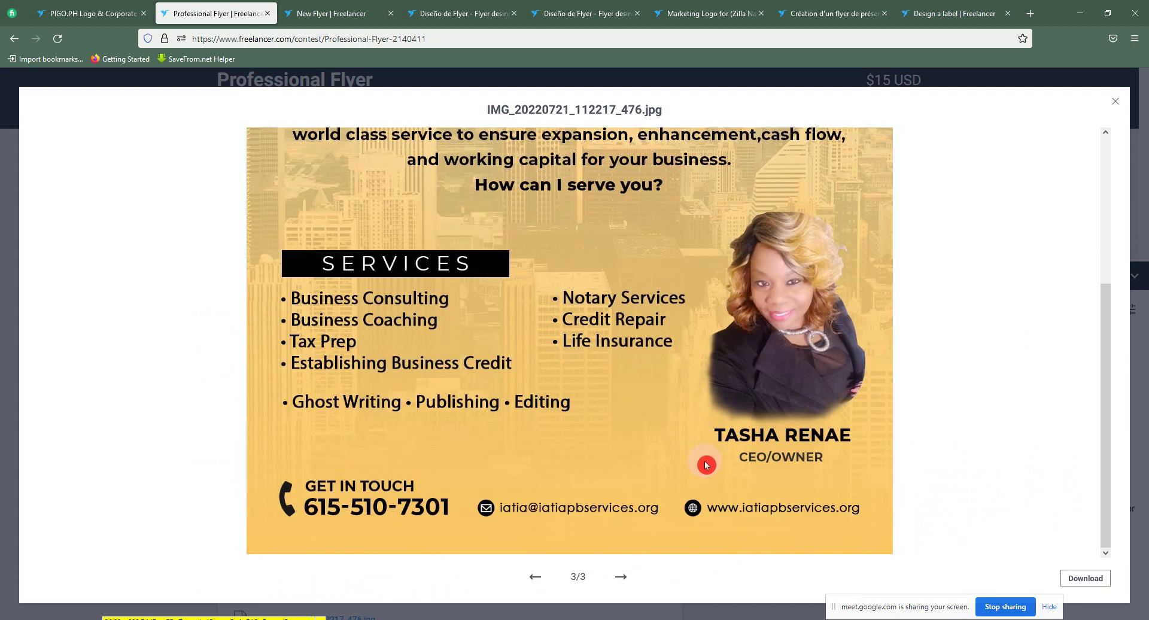
scroll(721, 422, "up", 3)
scroll(721, 419, "down", 3)
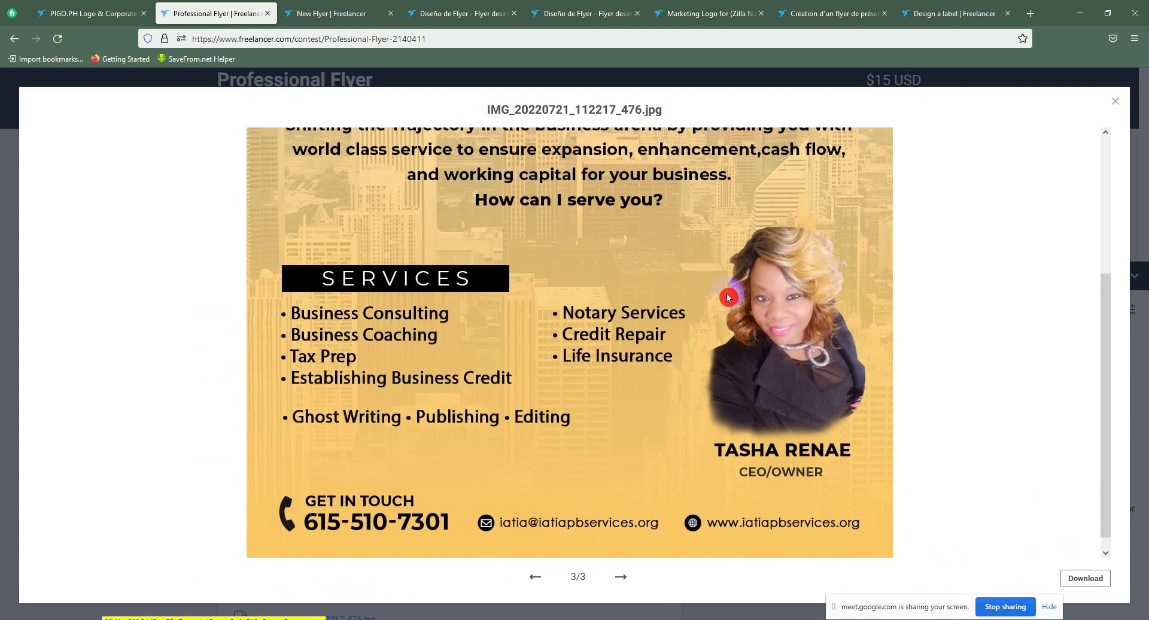
scroll(729, 311, "down", 1)
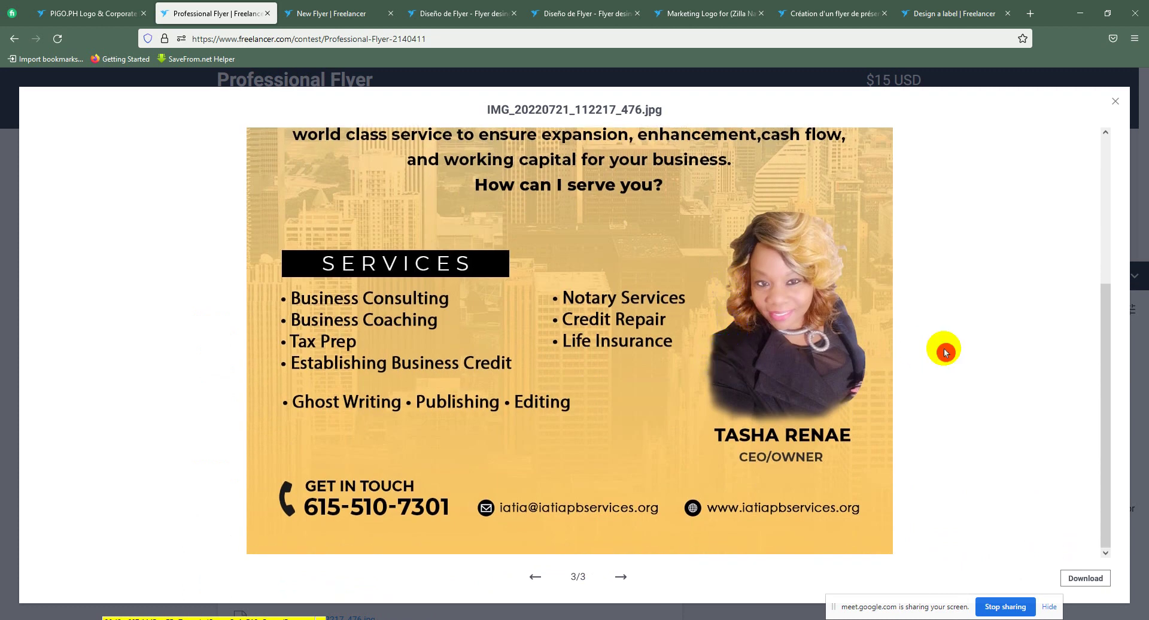
left_click(1114, 102)
Step: Show the Professional Flyer entries and view entry #41 at full size
scroll(496, 161, "up", 2)
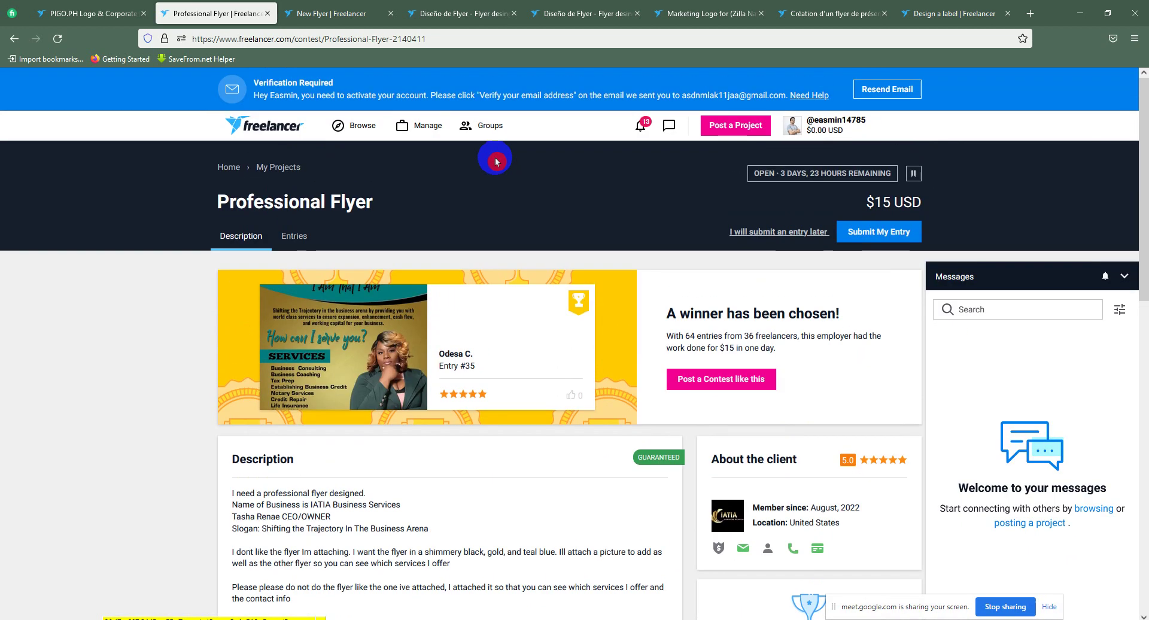
left_click(299, 236)
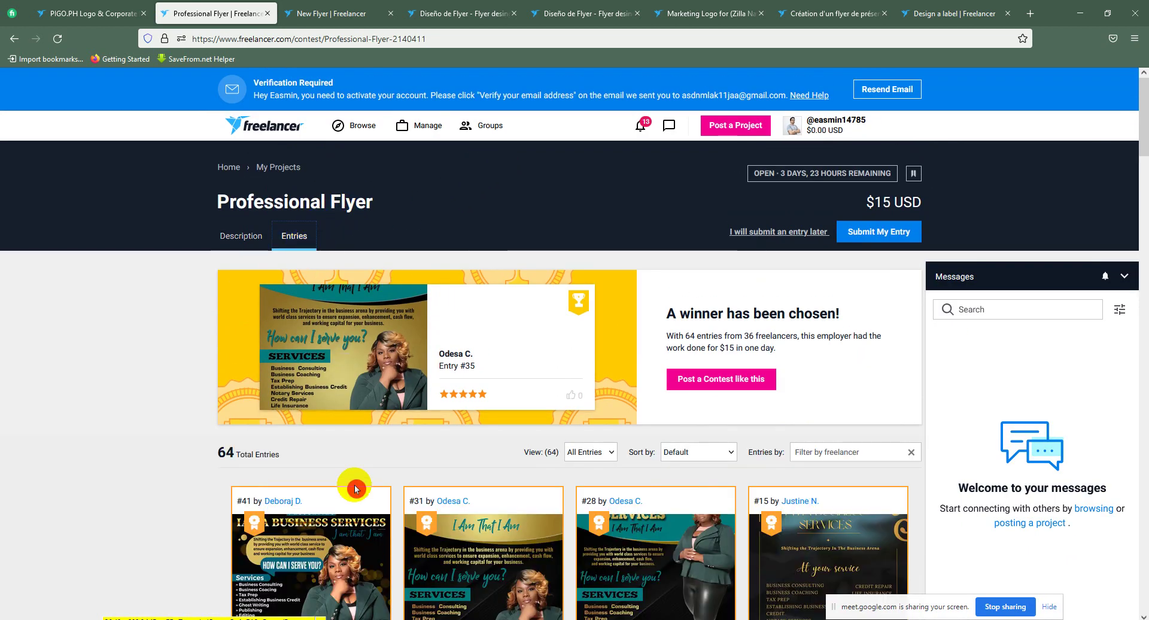
left_click(303, 548)
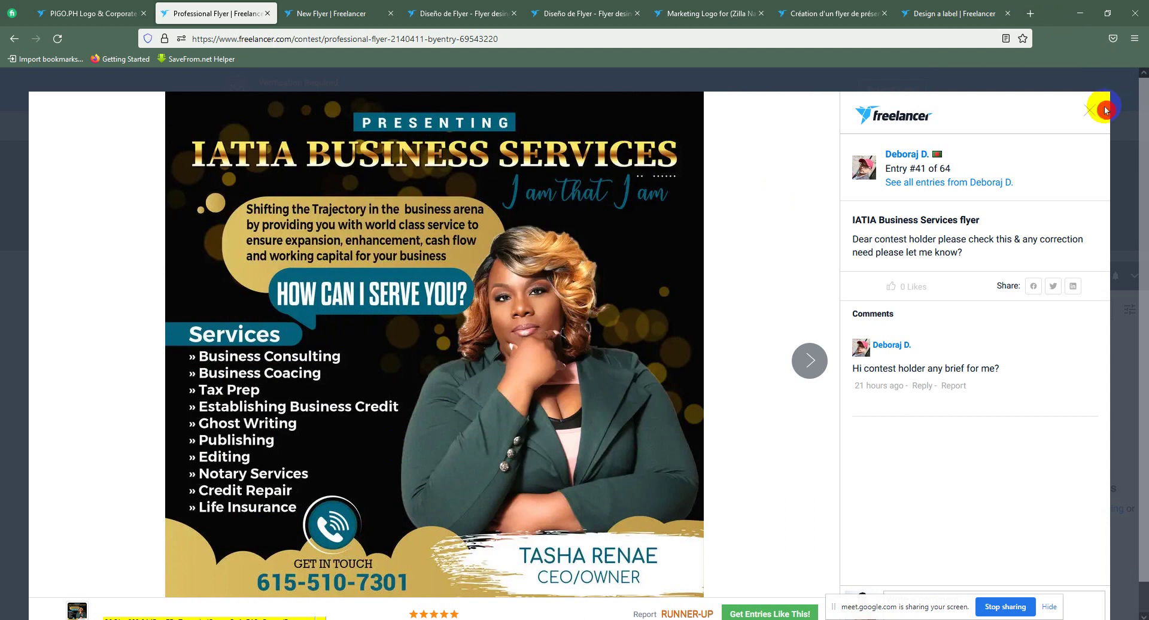
left_click(1105, 111)
scroll(662, 351, "down", 4)
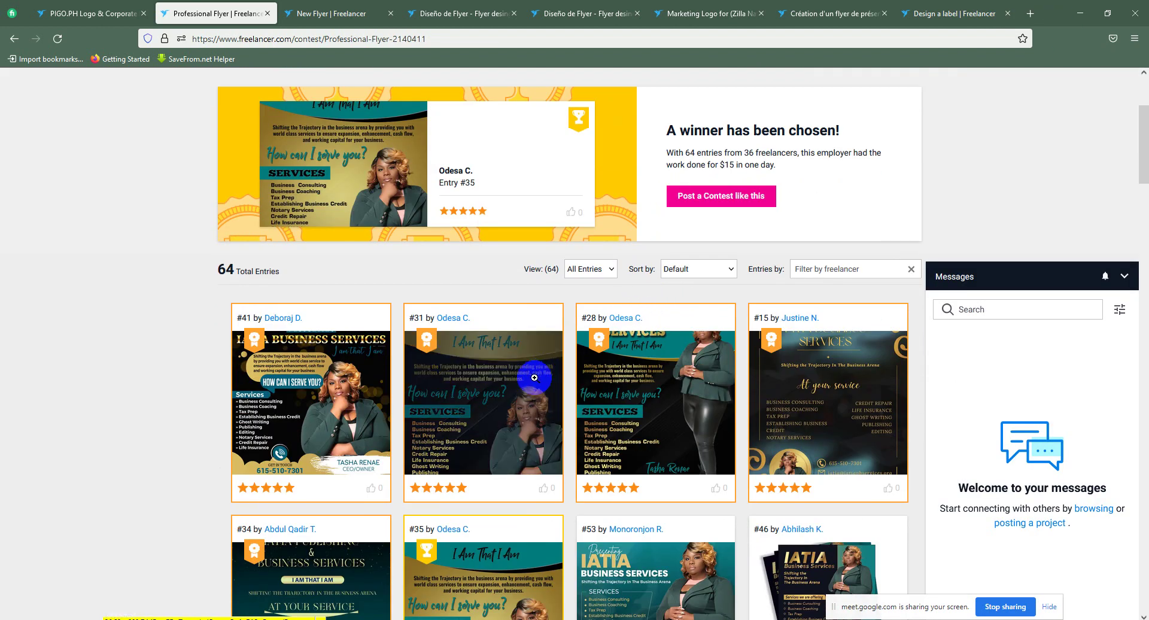
scroll(877, 378, "down", 1)
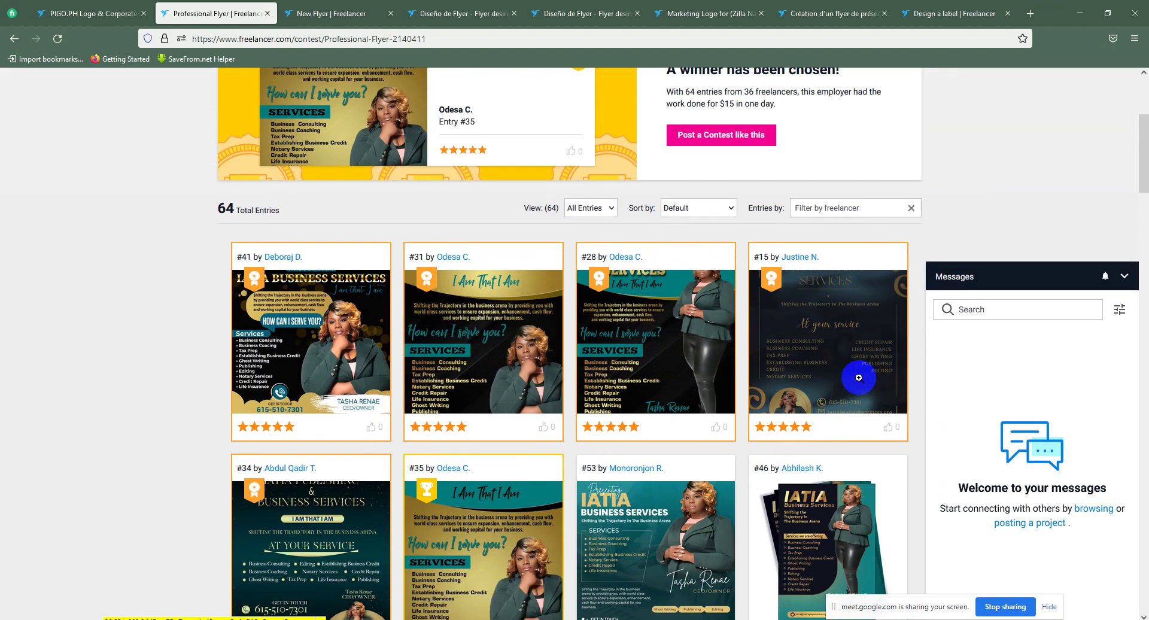
scroll(859, 377, "up", 1)
scroll(535, 435, "down", 3)
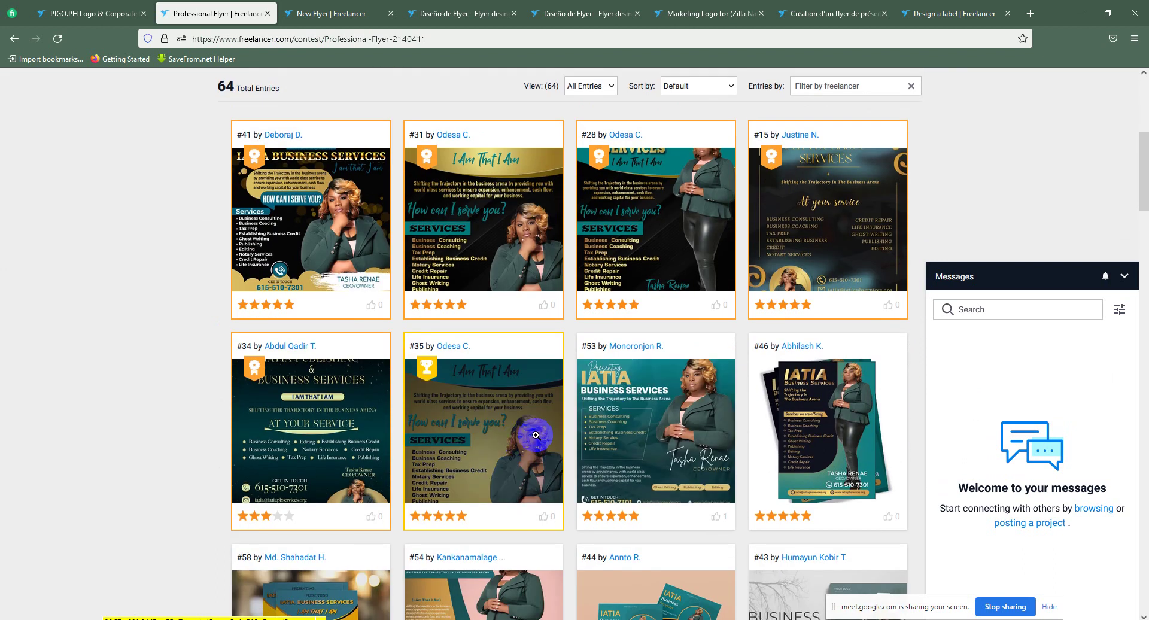
Step: Inspect winning entry #35 at full size, then bring up the New Flyer contest
left_click(485, 438)
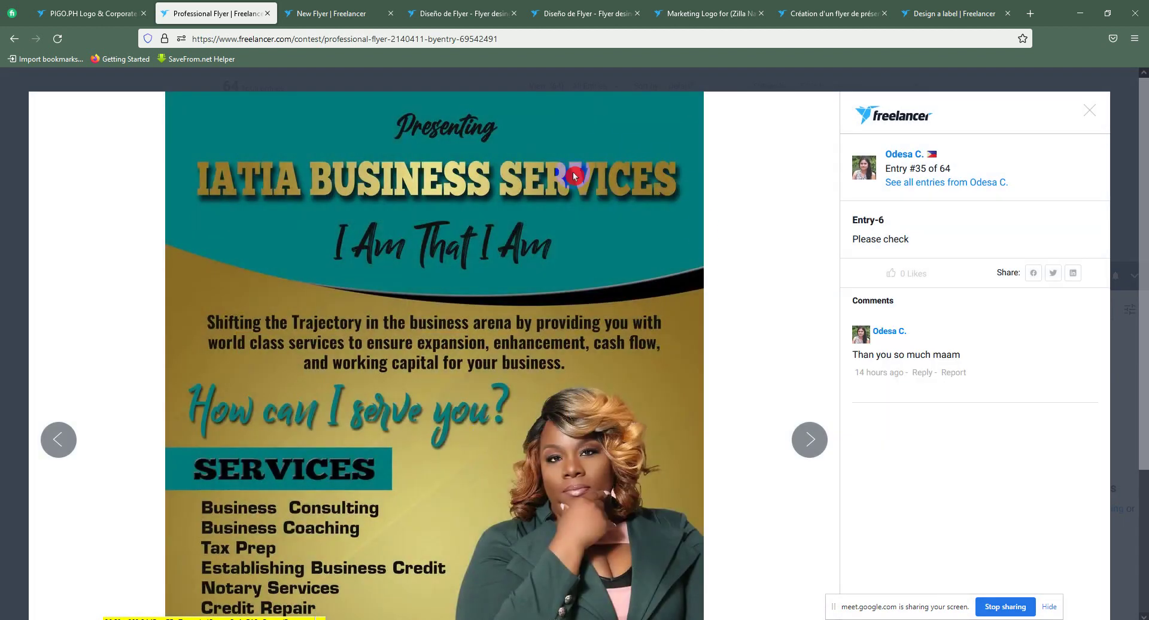
scroll(710, 341, "down", 4)
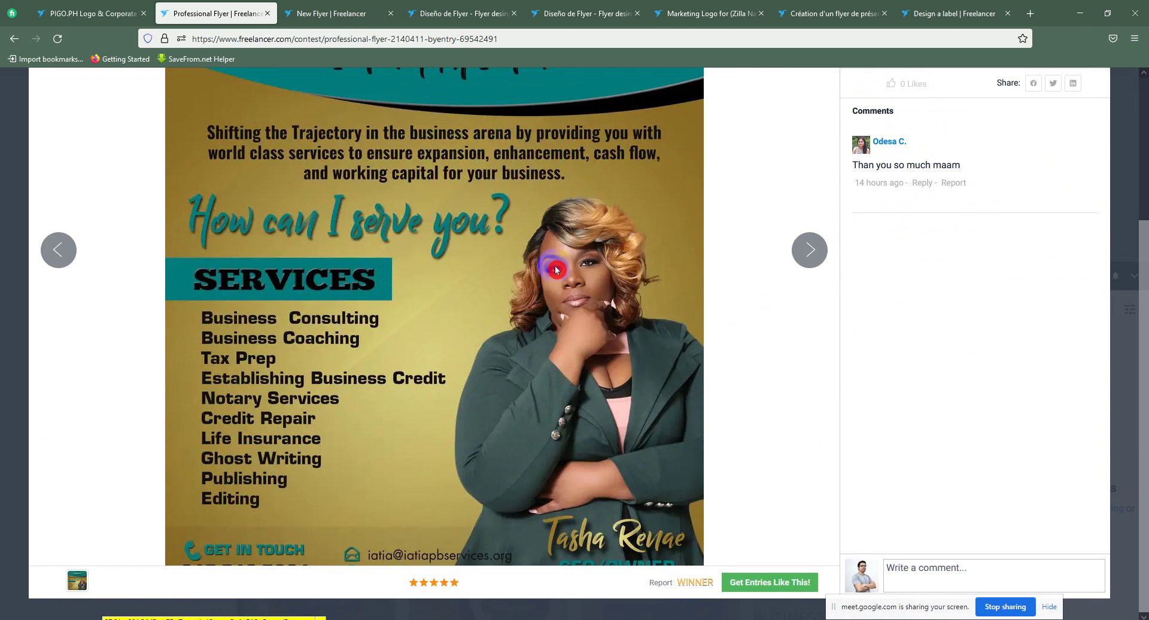
scroll(556, 269, "up", 4)
scroll(555, 265, "down", 4)
scroll(555, 268, "up", 4)
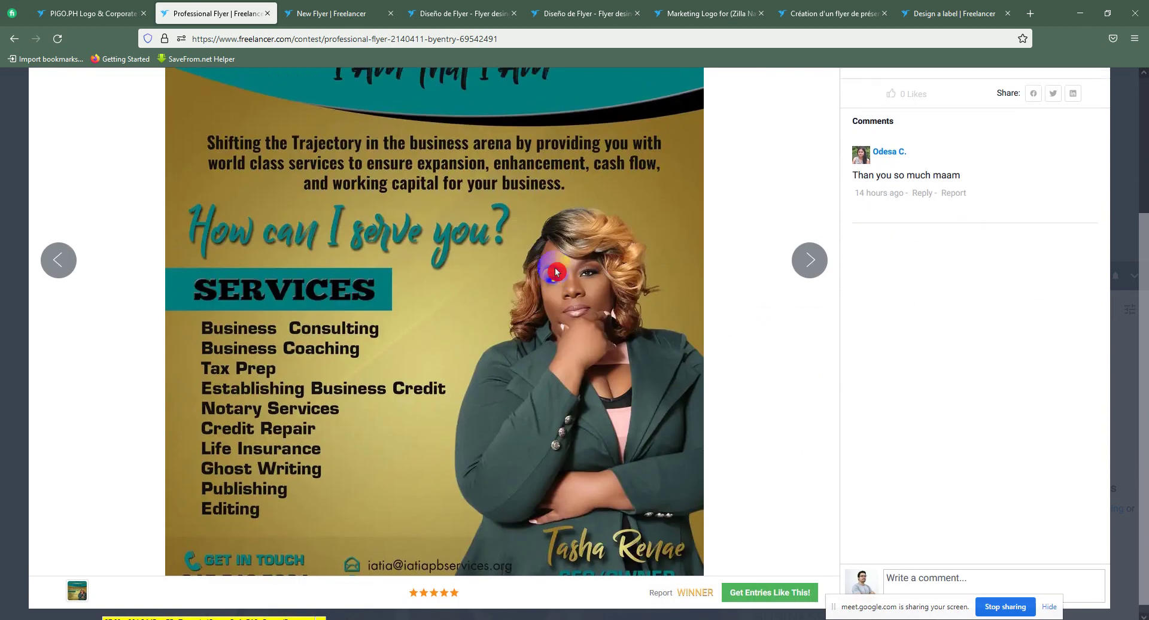
scroll(658, 293, "down", 3)
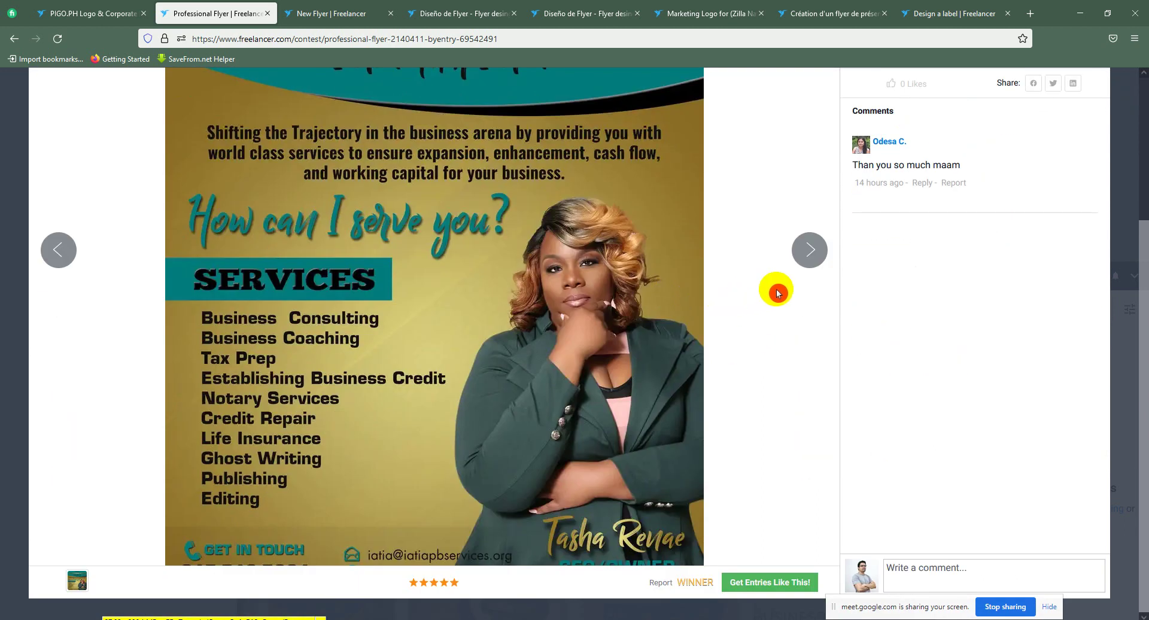
scroll(815, 274, "up", 3)
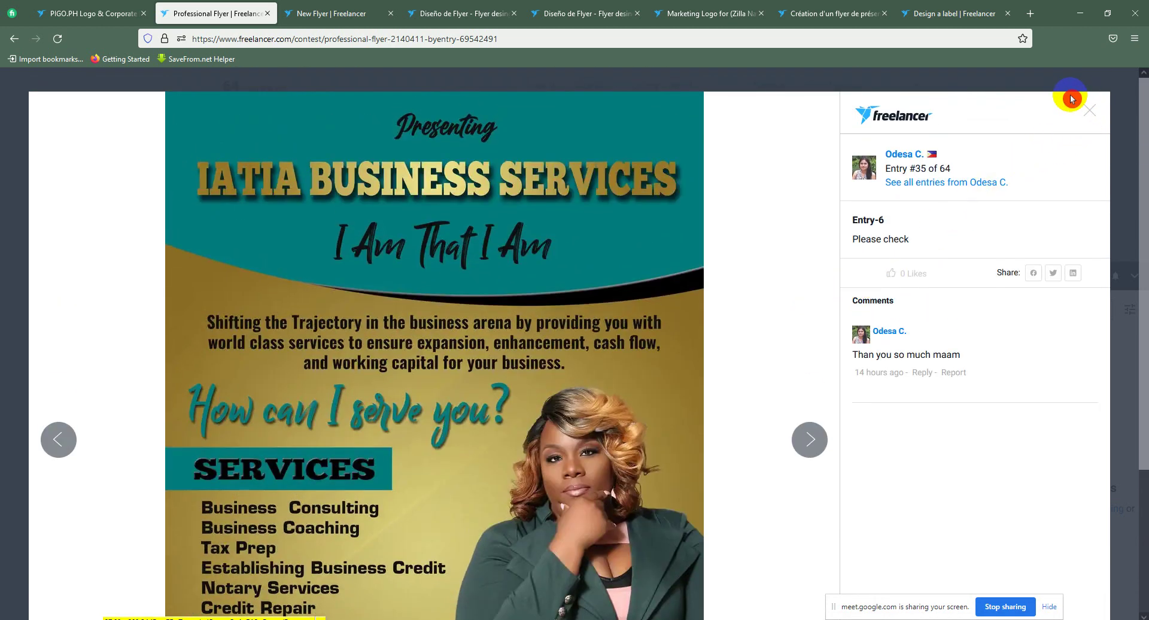
left_click(1092, 115)
left_click(335, 14)
Step: Preview the New Flyer attachments dojo-flyer-back.png and dojo-flyer-change.png
mouse_move(418, 126)
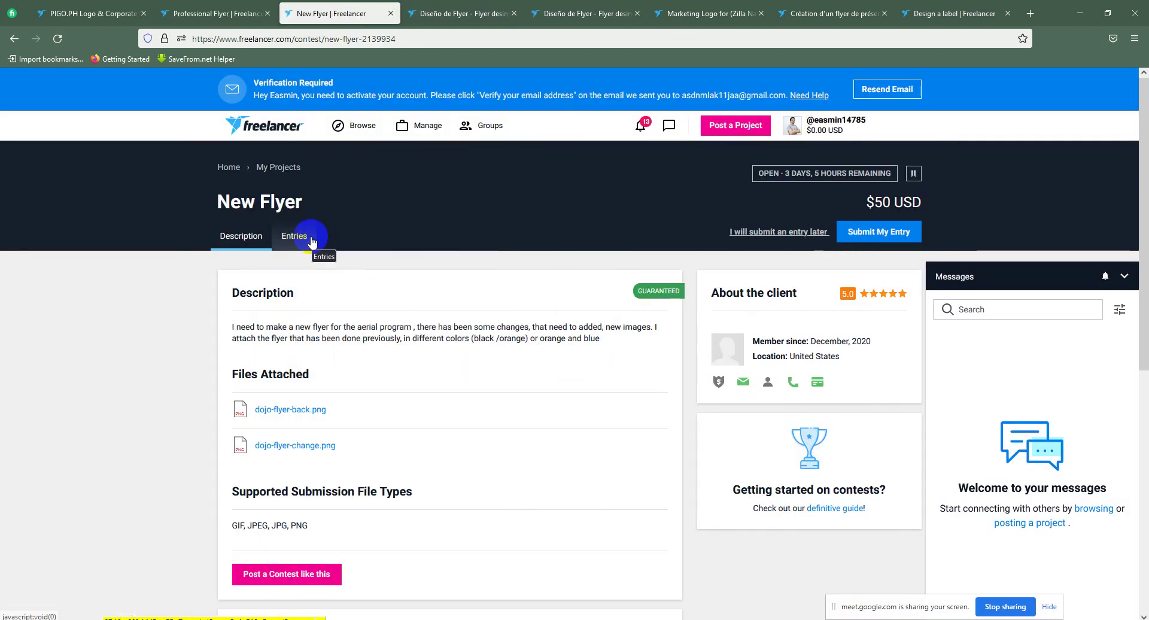
left_click(309, 239)
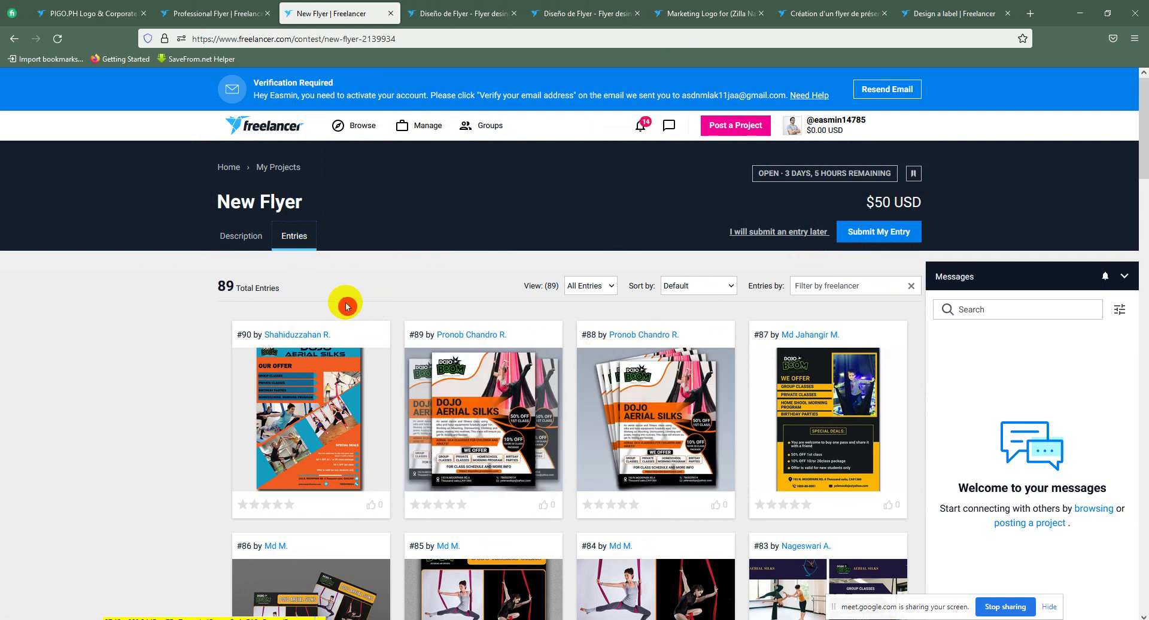
left_click(257, 243)
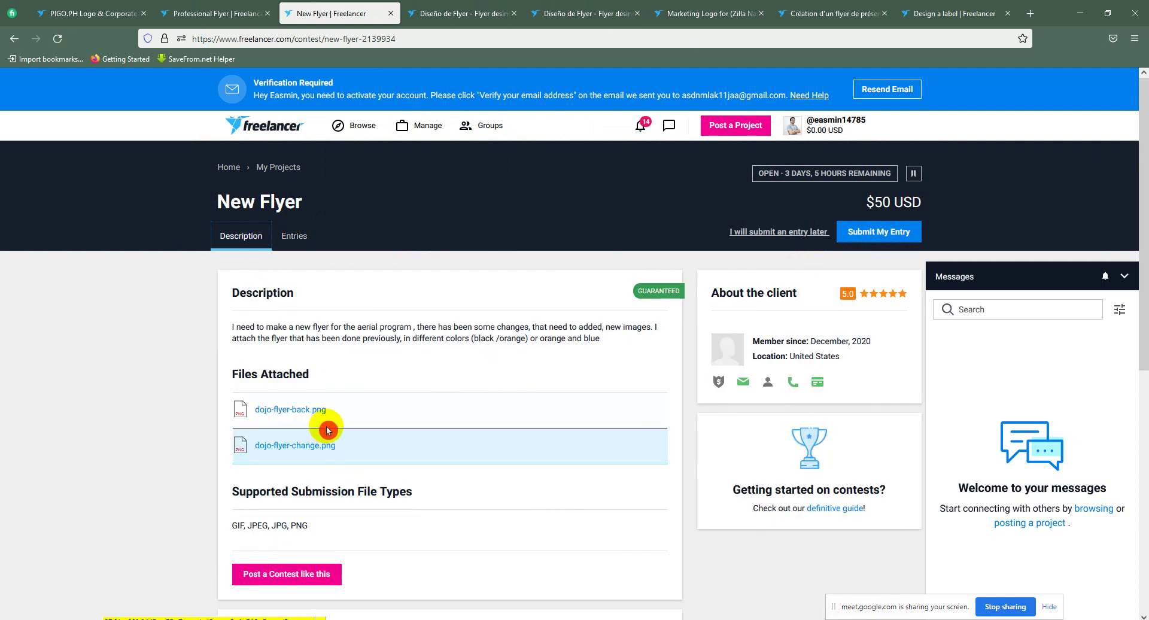
left_click(308, 416)
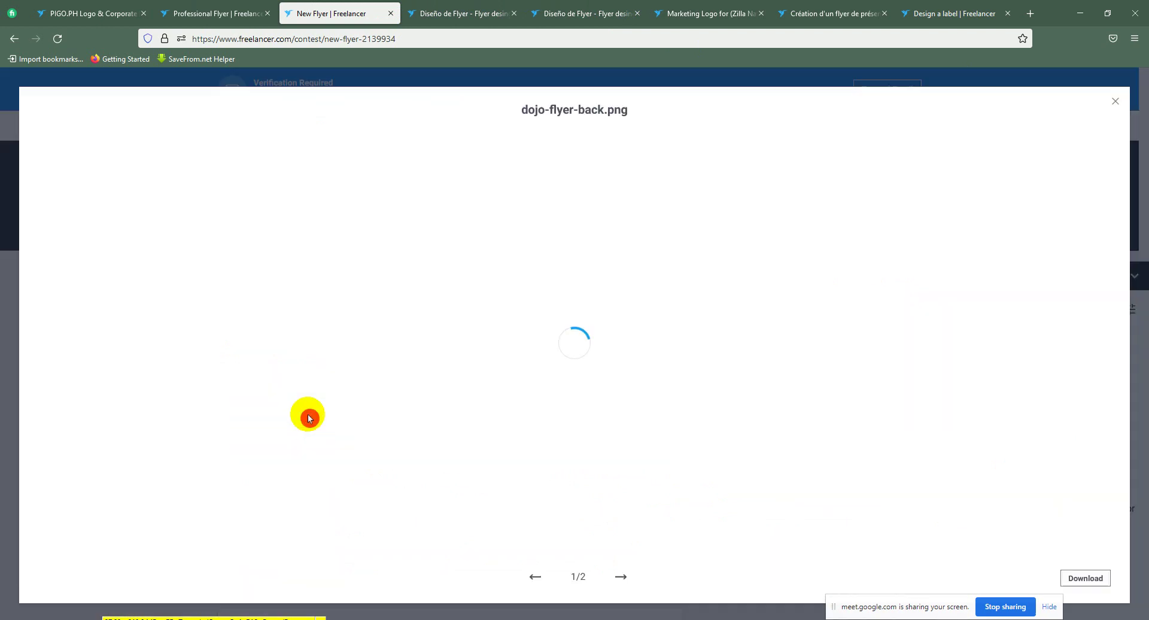
scroll(670, 503, "down", 2)
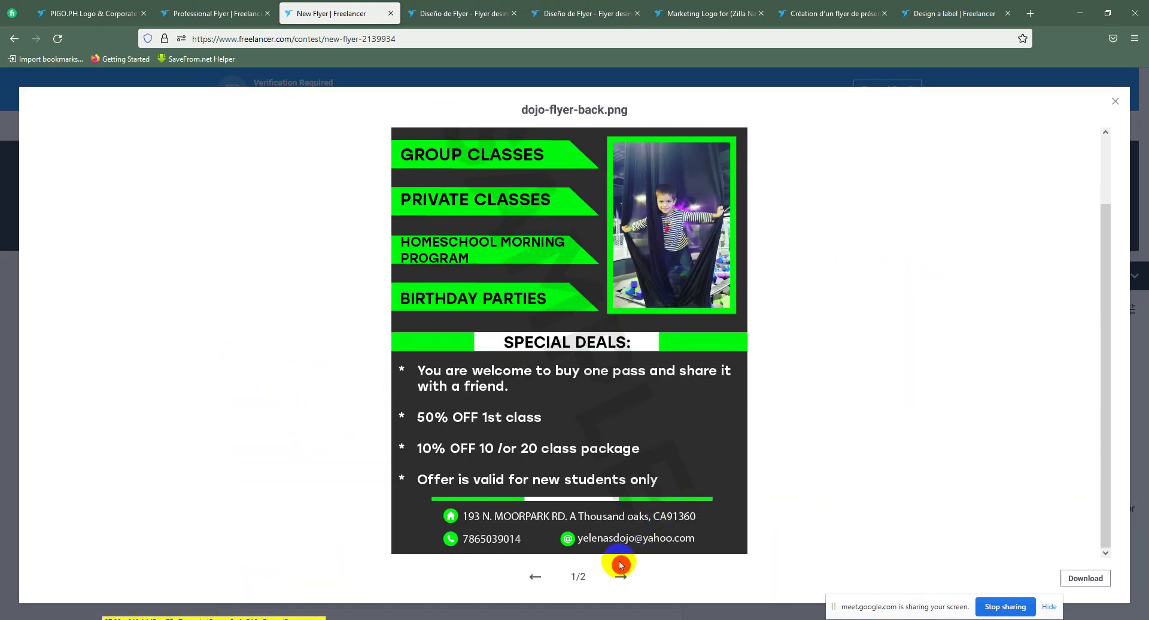
left_click(620, 575)
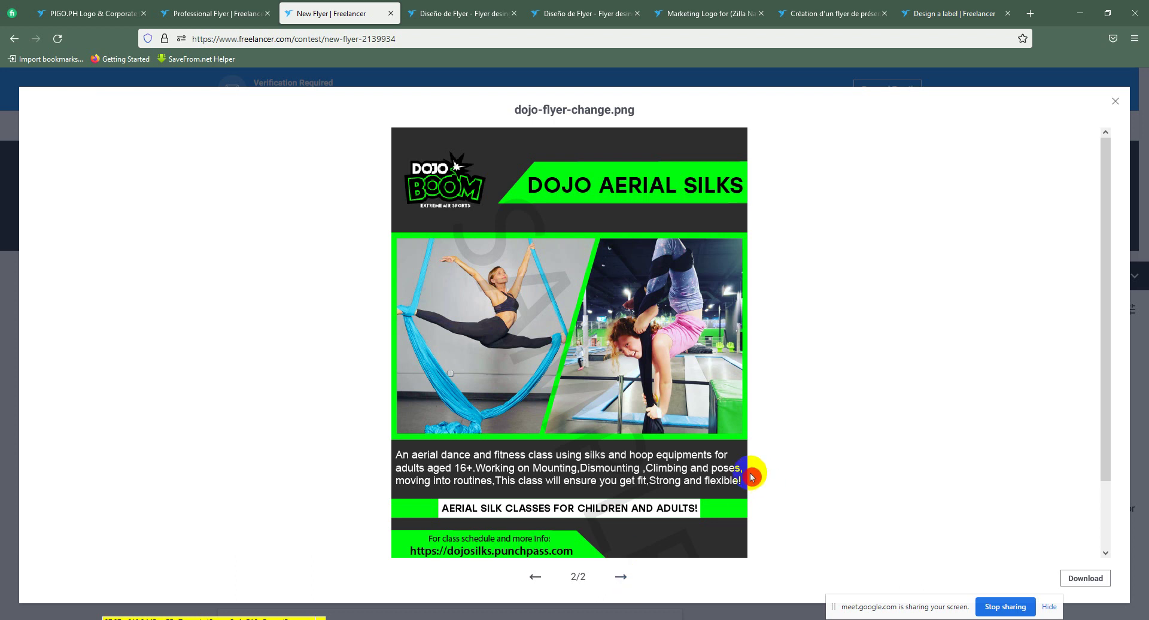
left_click(1110, 105)
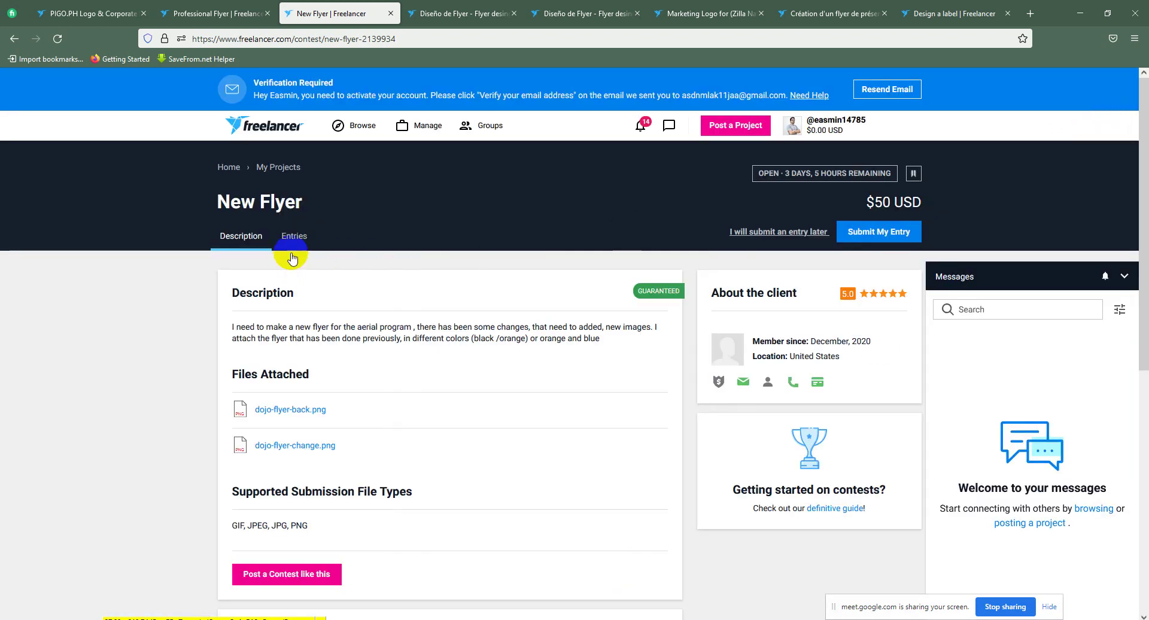
Step: Scroll through the New Flyer contest's 89 entries down to the four-page pagination
left_click(296, 240)
scroll(728, 492, "down", 10)
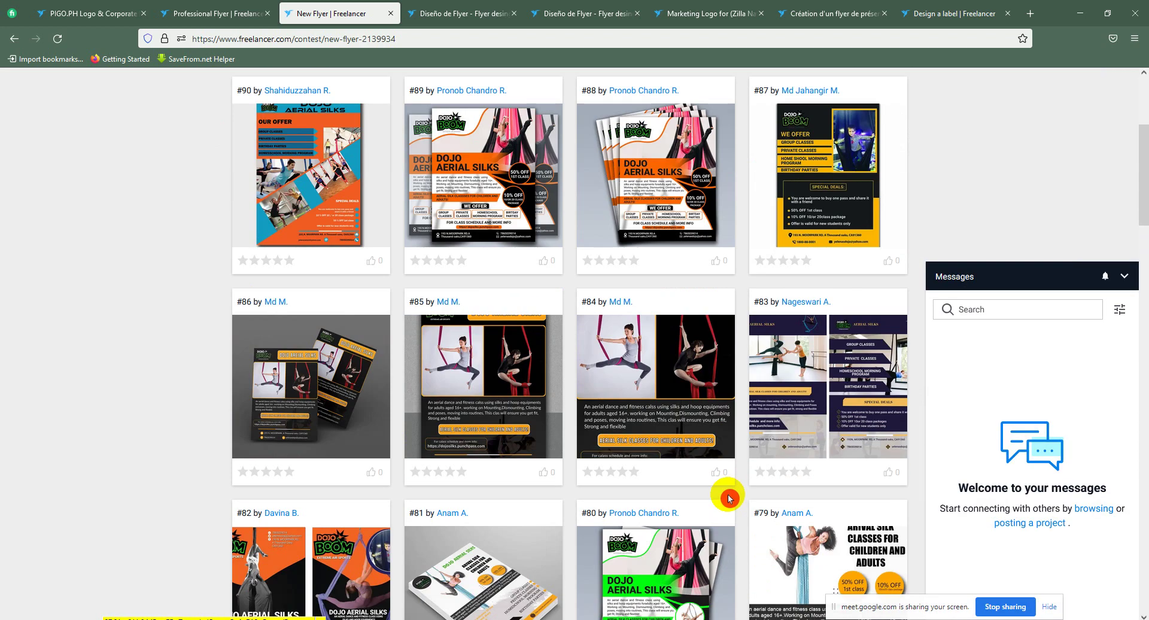
scroll(736, 465, "down", 8)
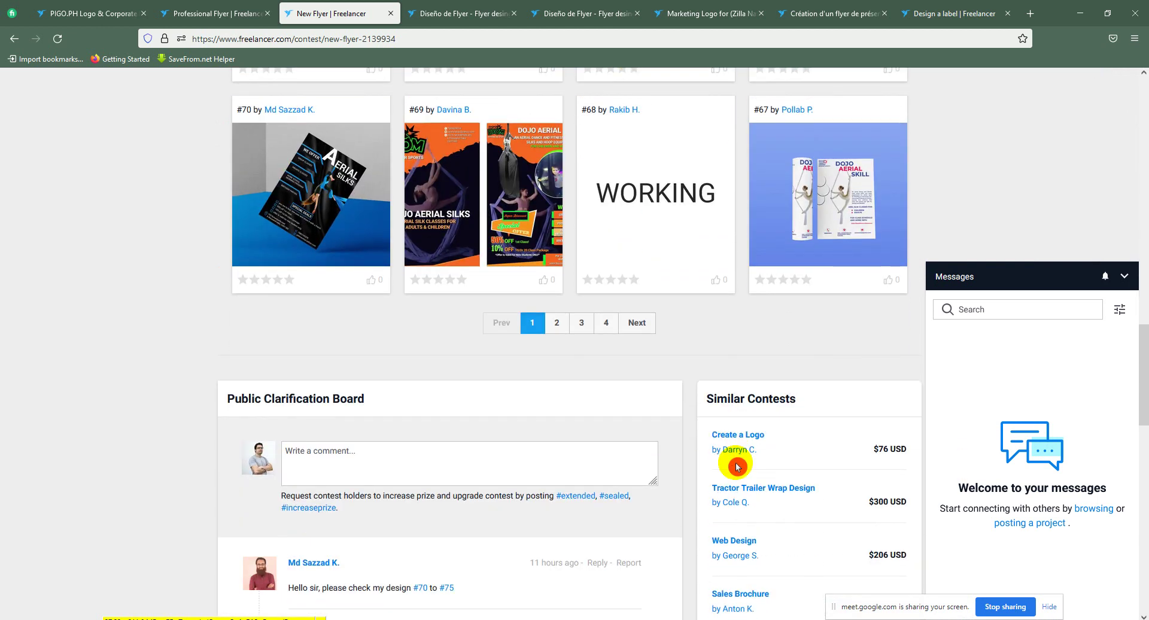
scroll(703, 449, "up", 2)
Step: Read through the Diseño de Flyer contest's €150 brief for a two-sided DIN-A5 flyer
left_click(470, 12)
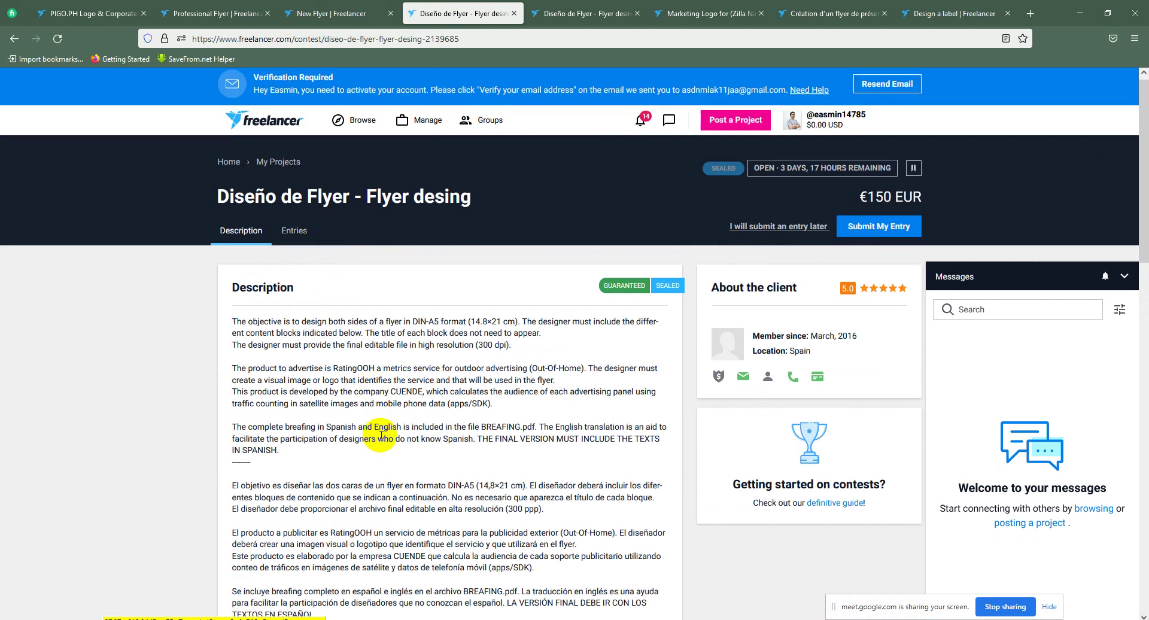
scroll(347, 422, "down", 7)
scroll(359, 430, "up", 4)
scroll(386, 480, "down", 4)
scroll(359, 329, "down", 3)
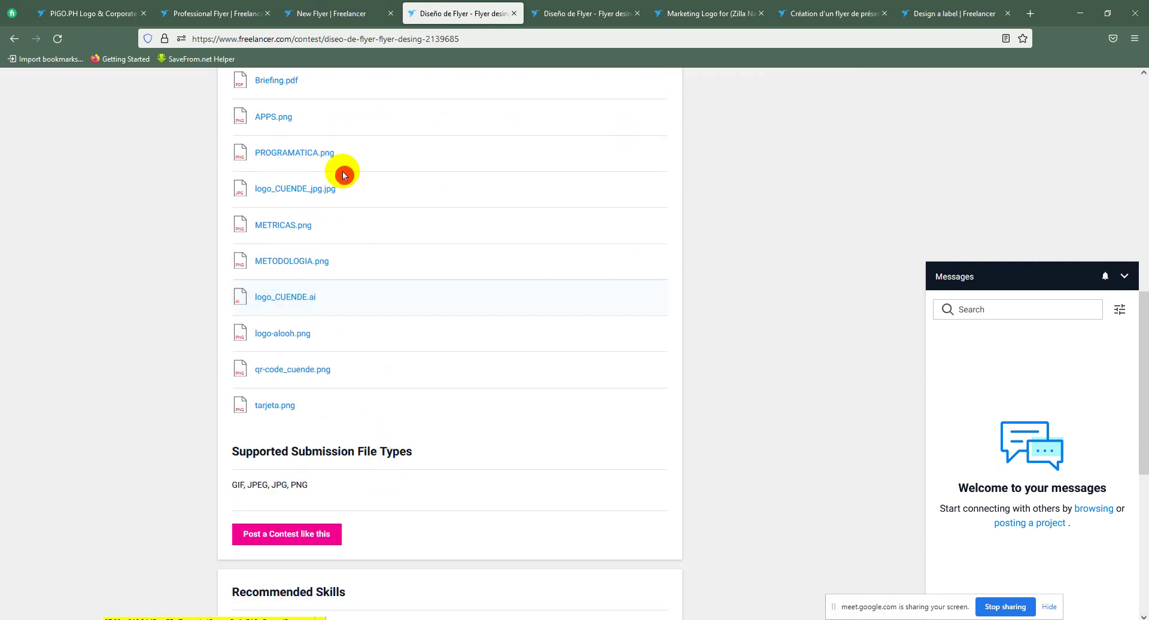
scroll(323, 317, "up", 5)
scroll(332, 350, "up", 10)
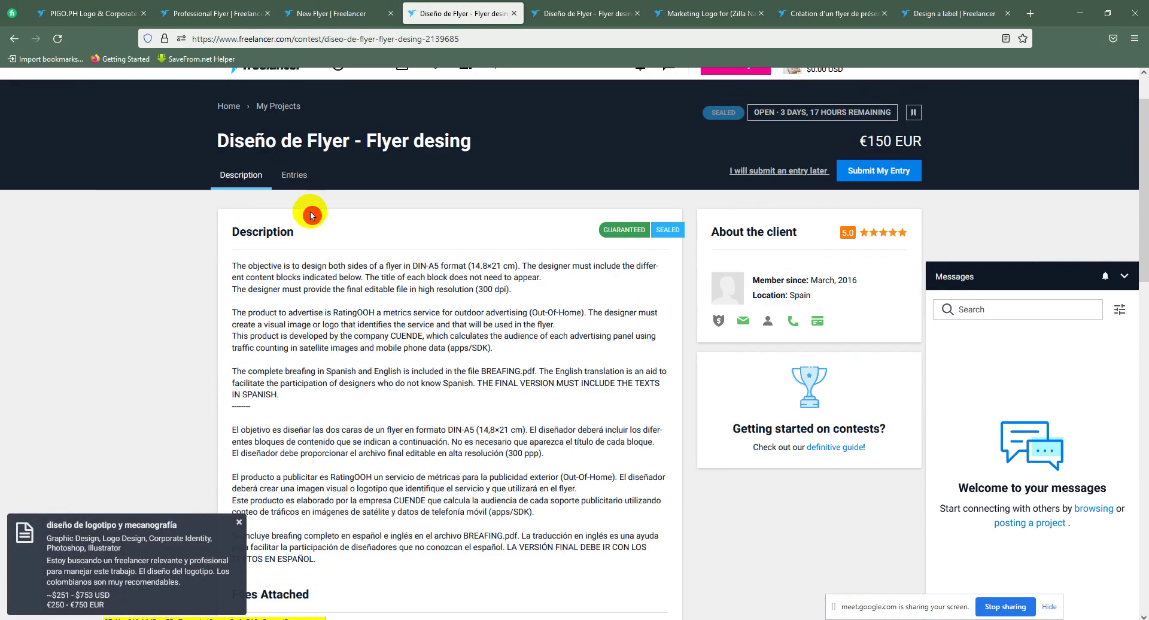
Step: Check its 11 sealed entries, revisit the description and entries, then bring up the duplicate Diseño tab
left_click(294, 174)
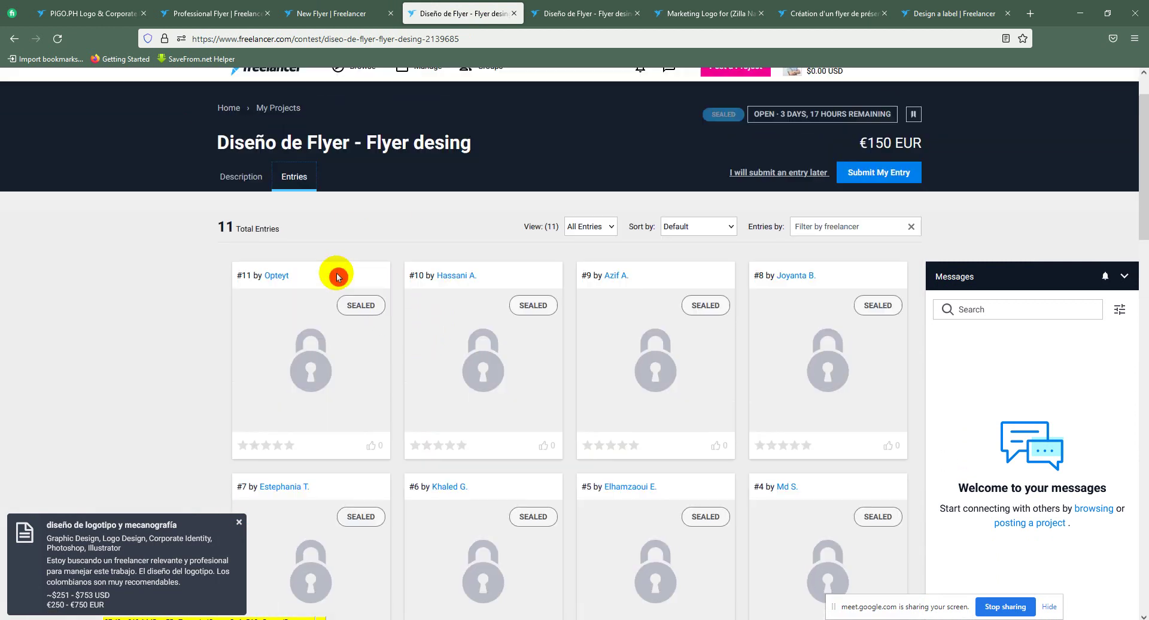
scroll(287, 258, "up", 2)
left_click(239, 235)
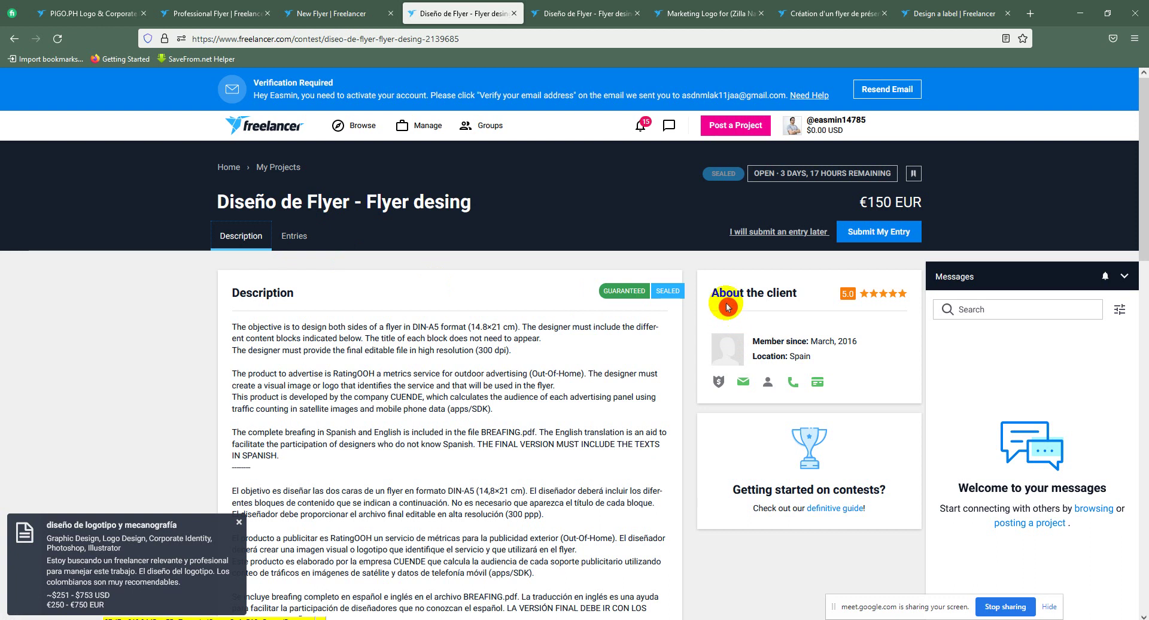
left_click(301, 235)
left_click(899, 197)
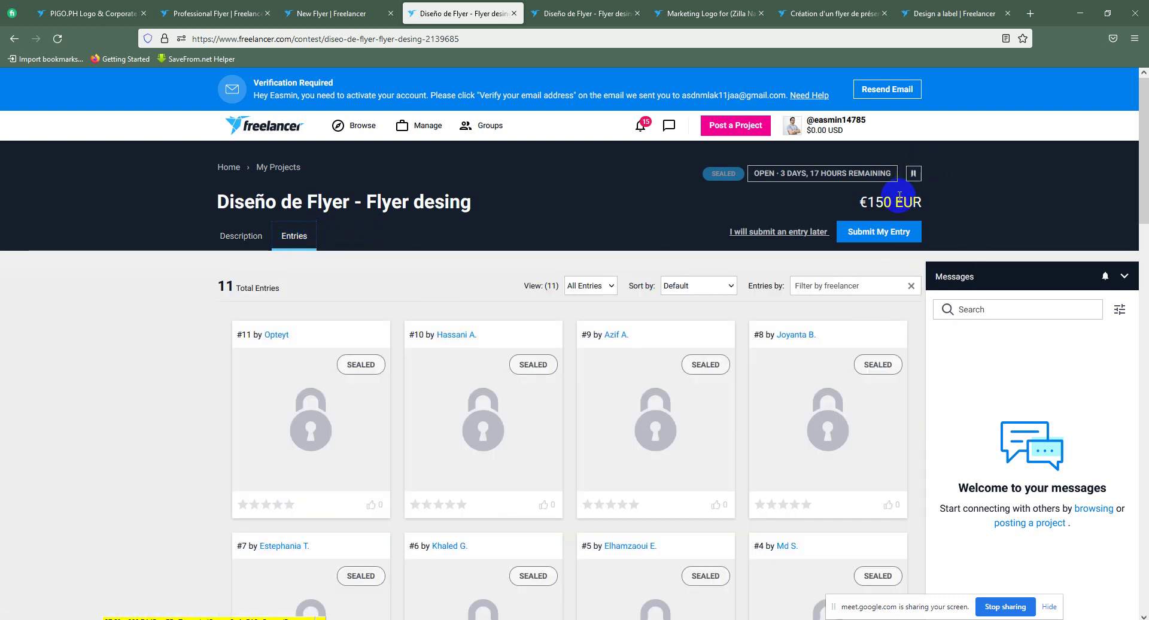
left_click(576, 8)
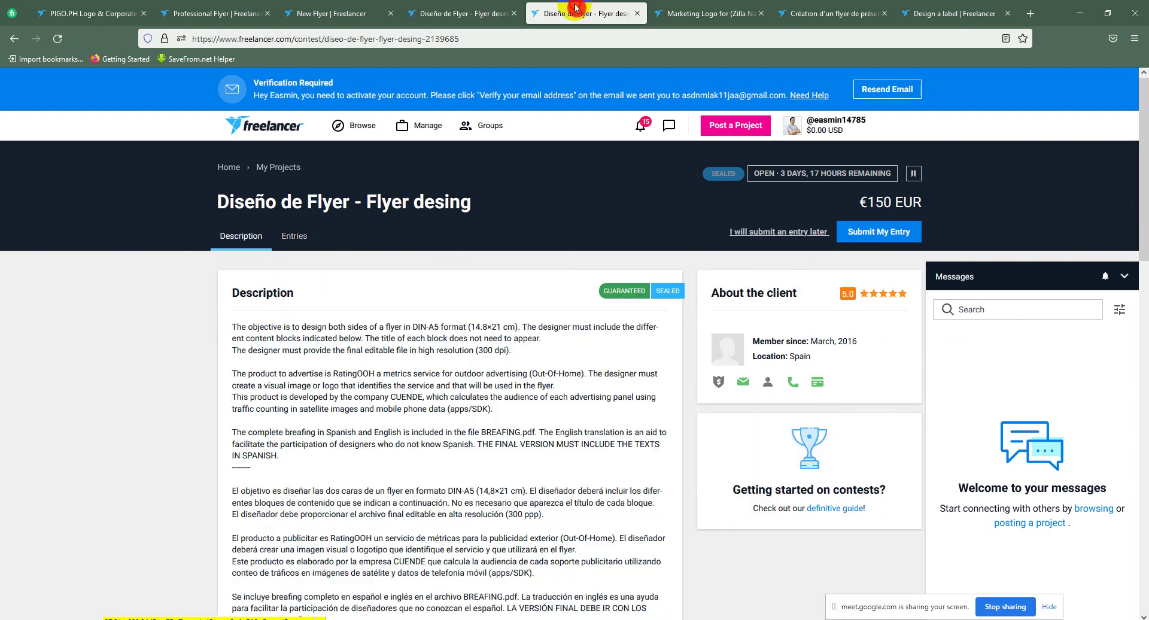
Step: Close the duplicate Diseño de Flyer tab and glance at the Zilla Nation contest's 276 entries
left_click(639, 17)
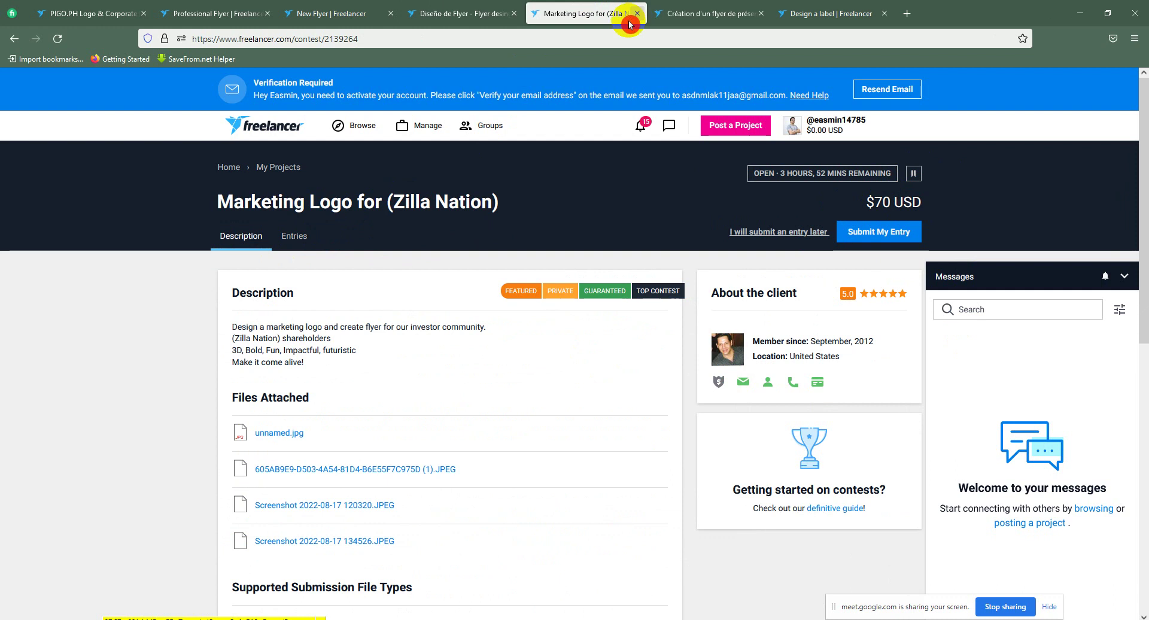
left_click(468, 310)
left_click(317, 265)
left_click(295, 242)
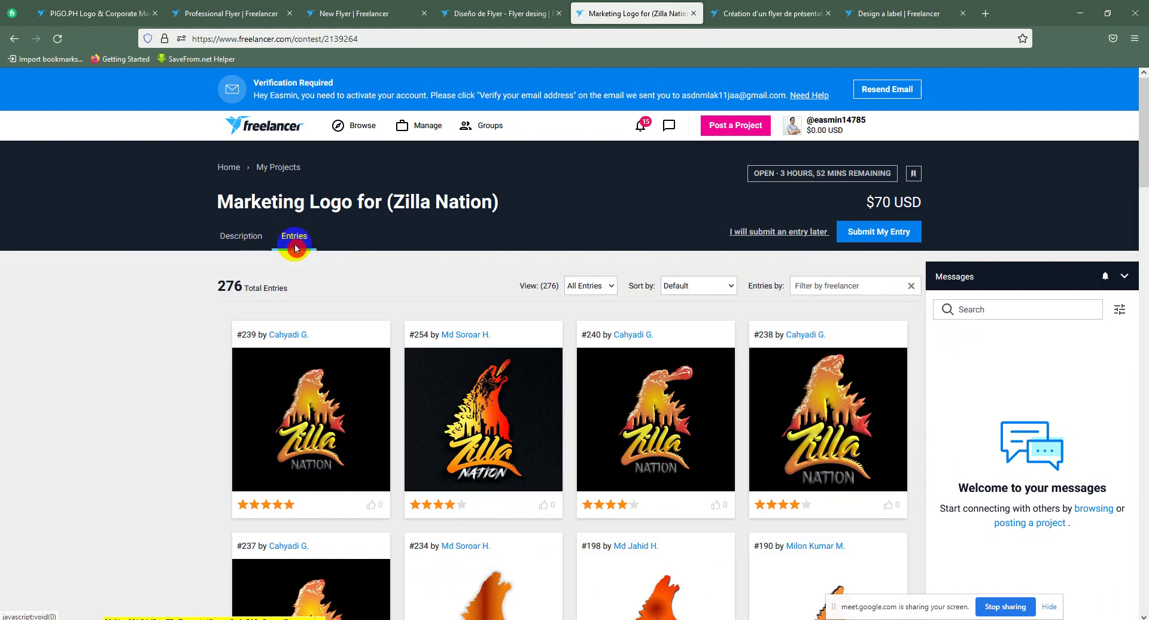
scroll(314, 416, "down", 1)
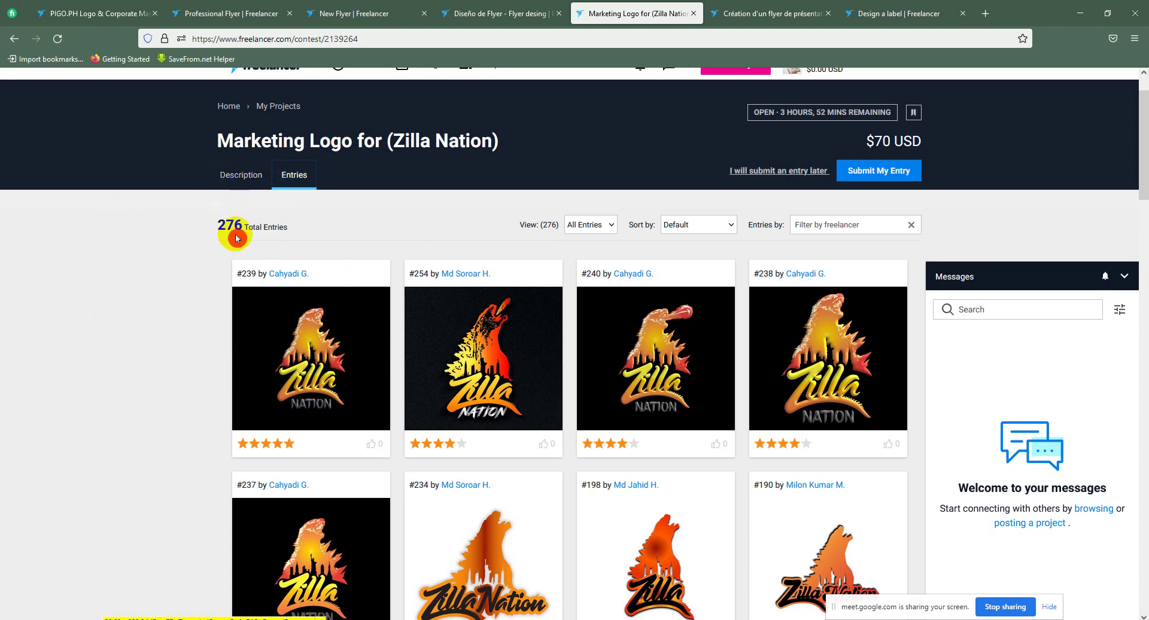
left_click(786, 7)
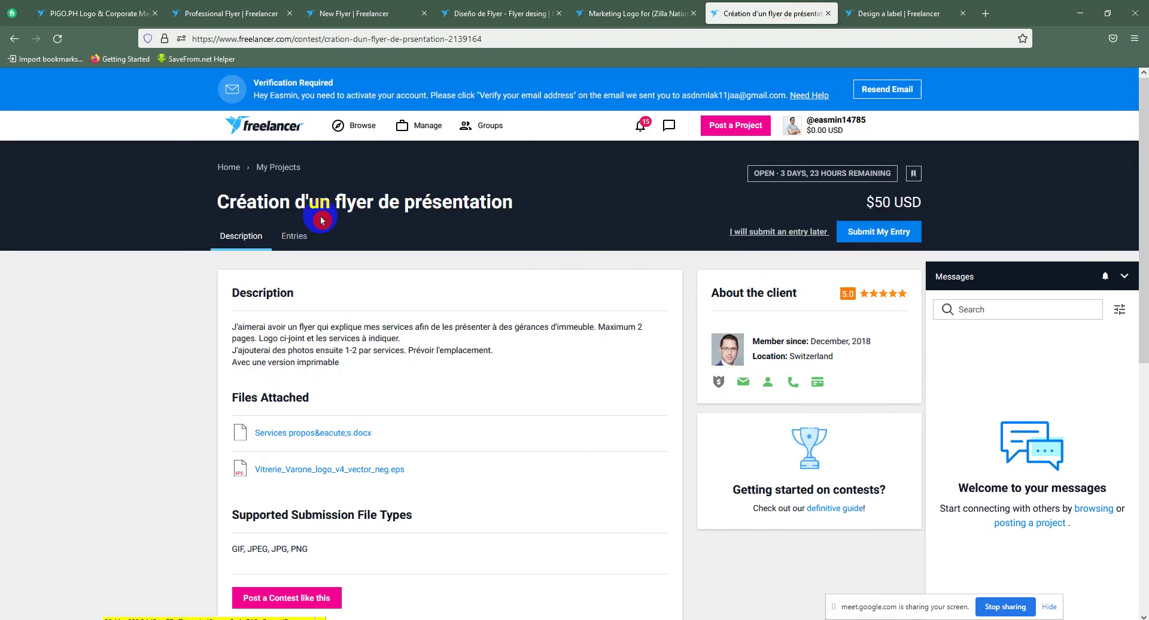
Step: Scroll through the Création d'un flyer de présentation contest's 31 entries
left_click(303, 245)
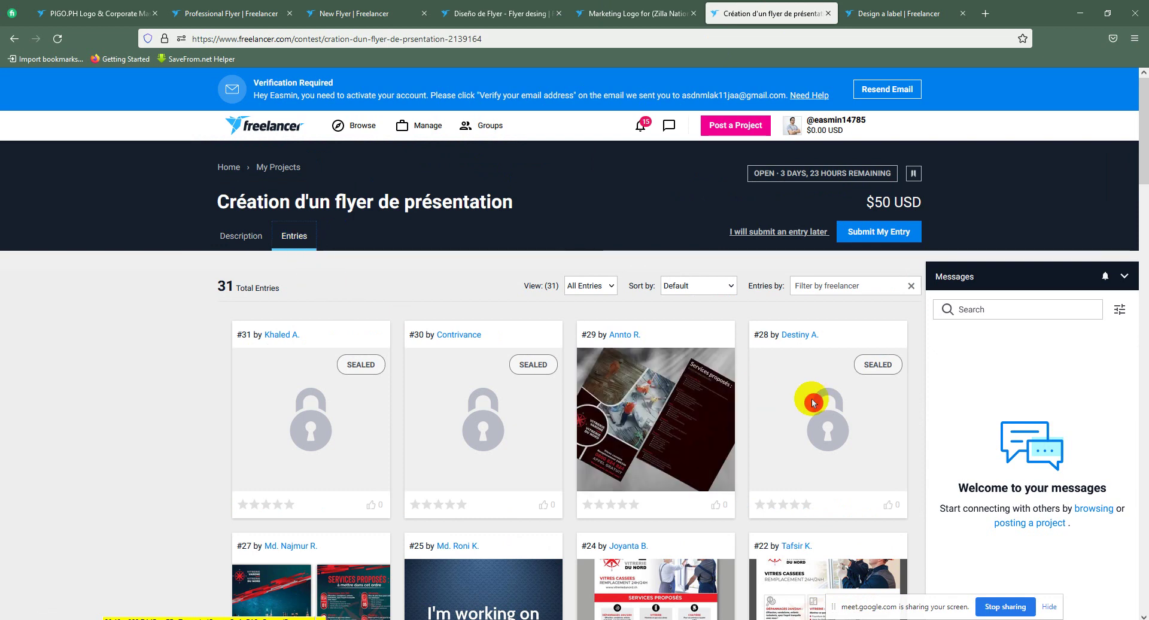
scroll(838, 407, "down", 4)
scroll(748, 379, "down", 9)
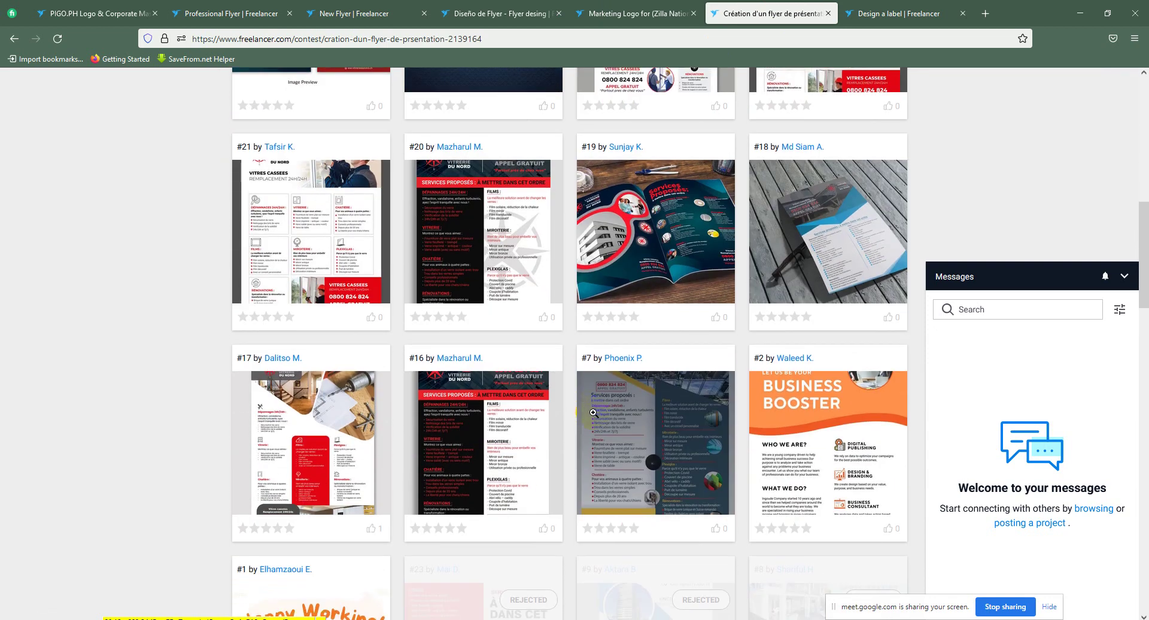
scroll(1017, 125, "down", 3)
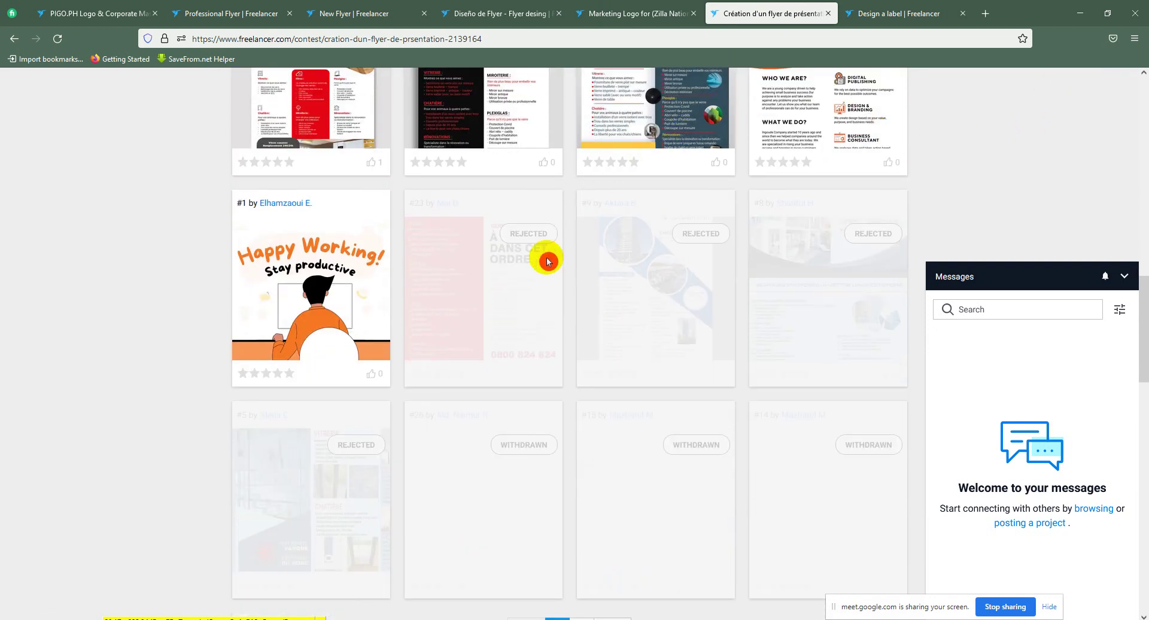
scroll(562, 242, "down", 2)
scroll(809, 152, "up", 2)
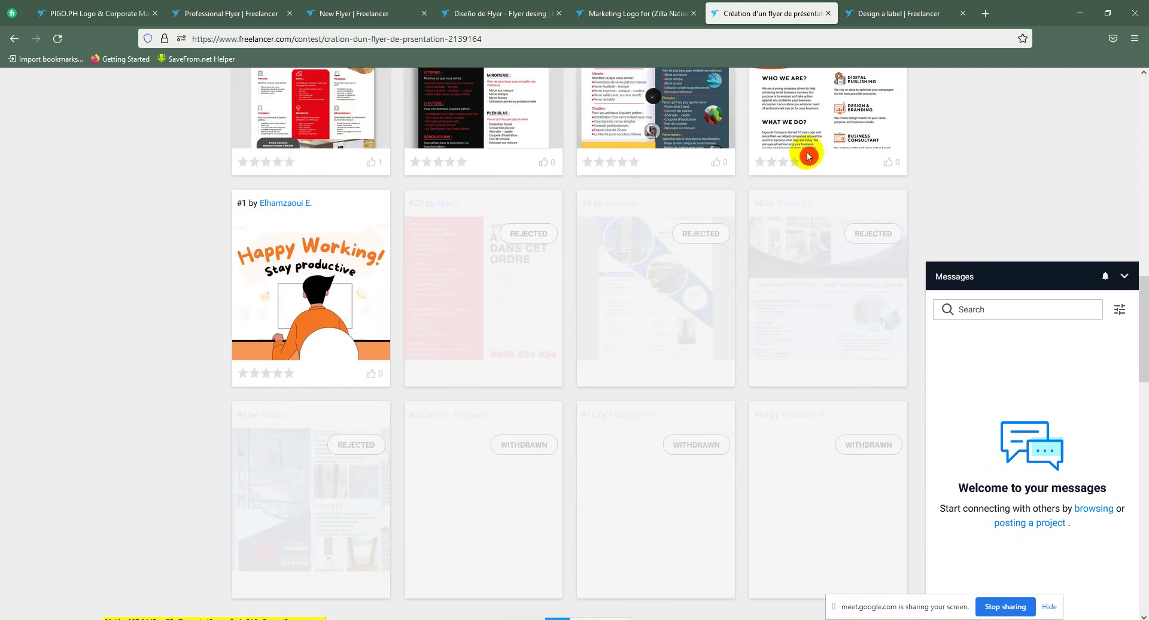
scroll(804, 166, "up", 3)
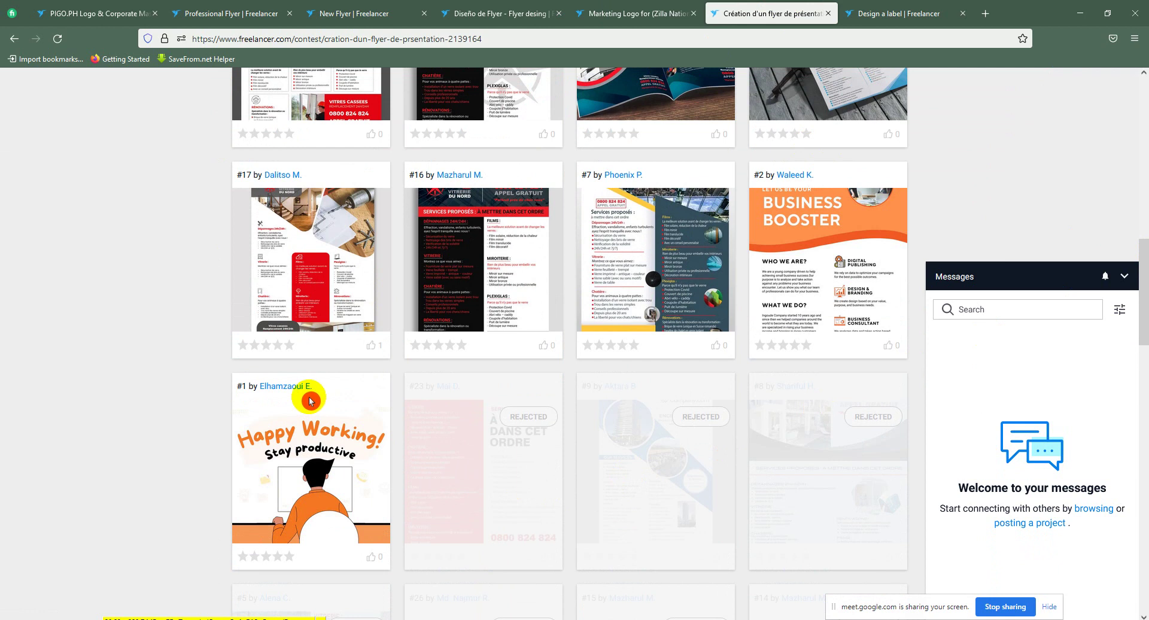
left_click(318, 459)
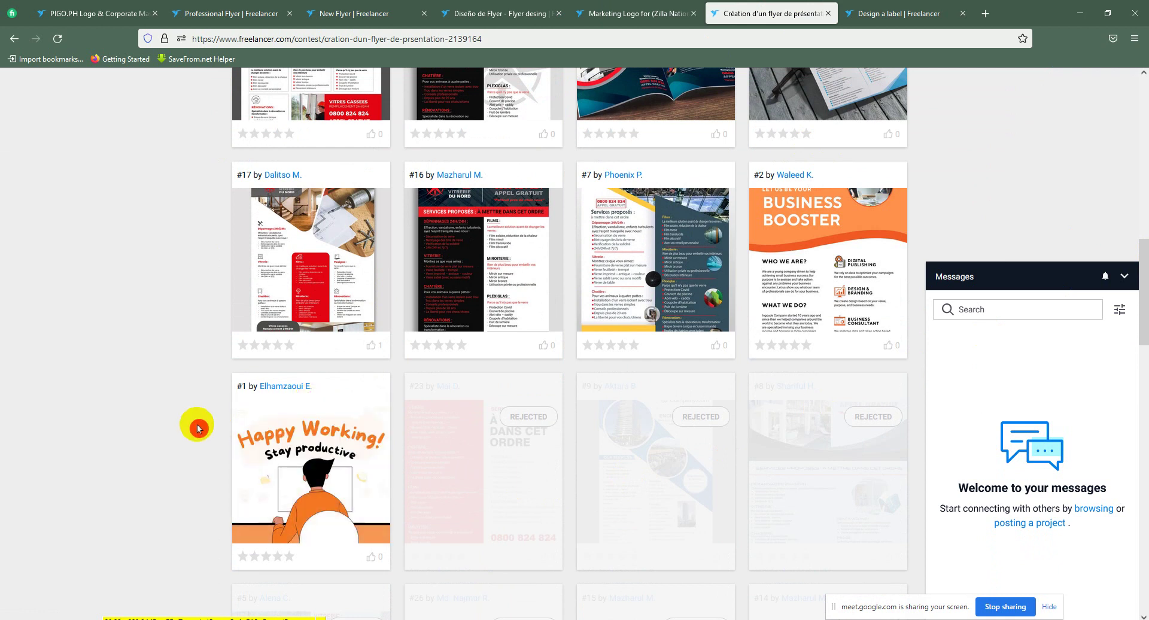
scroll(867, 72, "up", 2)
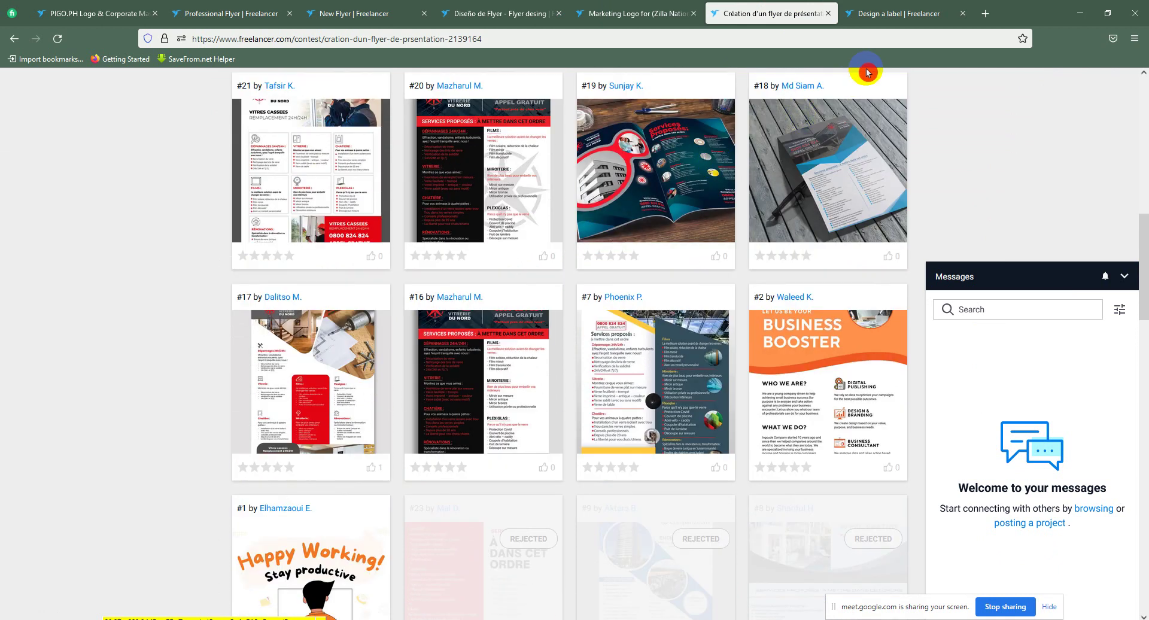
scroll(969, 160, "up", 5)
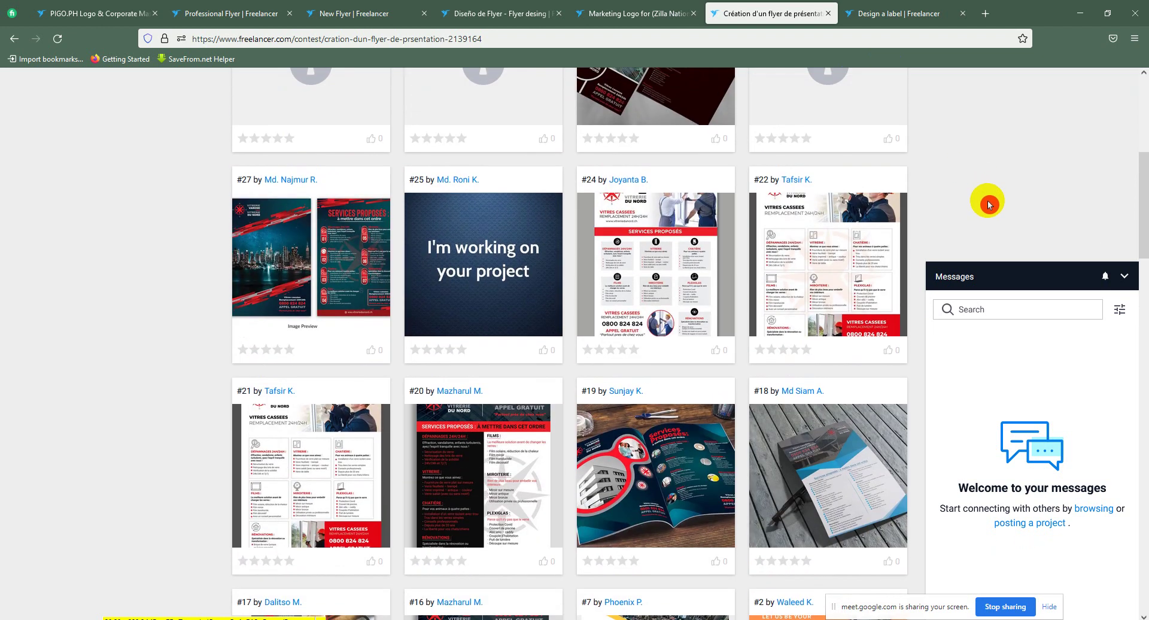
scroll(987, 201, "up", 6)
Step: View the Design a label contest's single entry
left_click(903, 3)
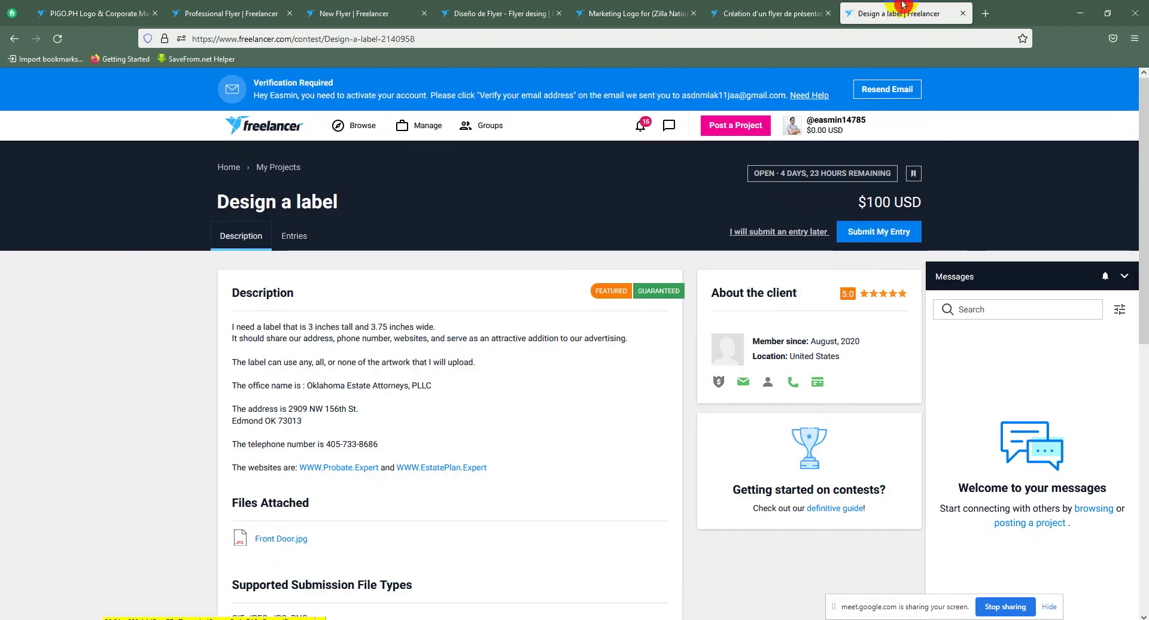
left_click(304, 238)
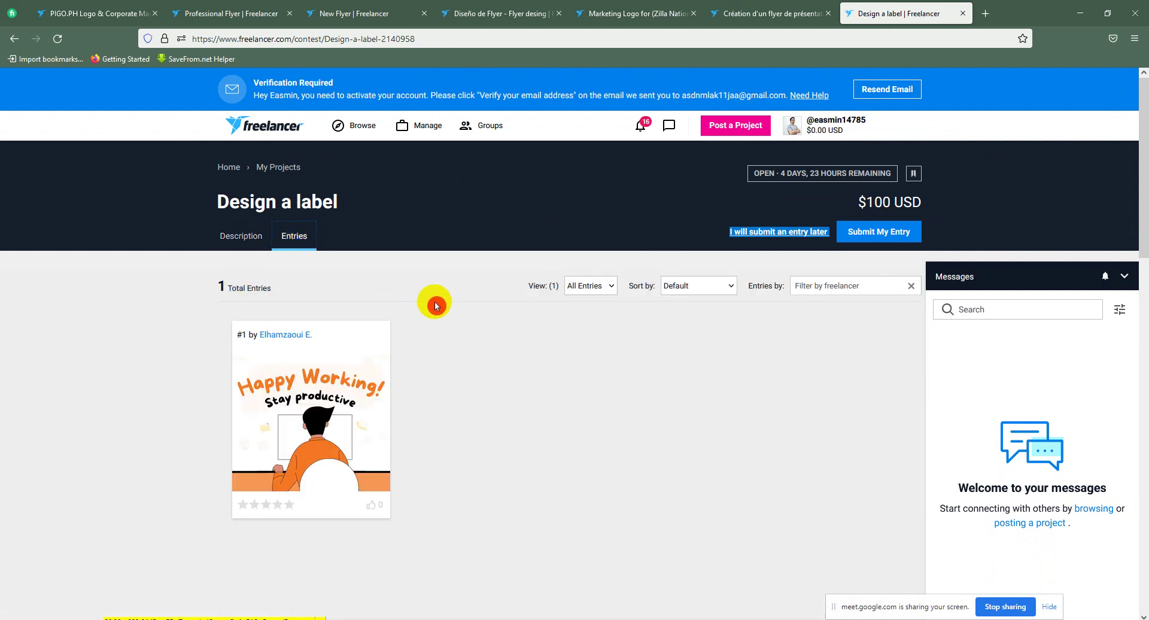
left_click(435, 306)
left_click(802, 6)
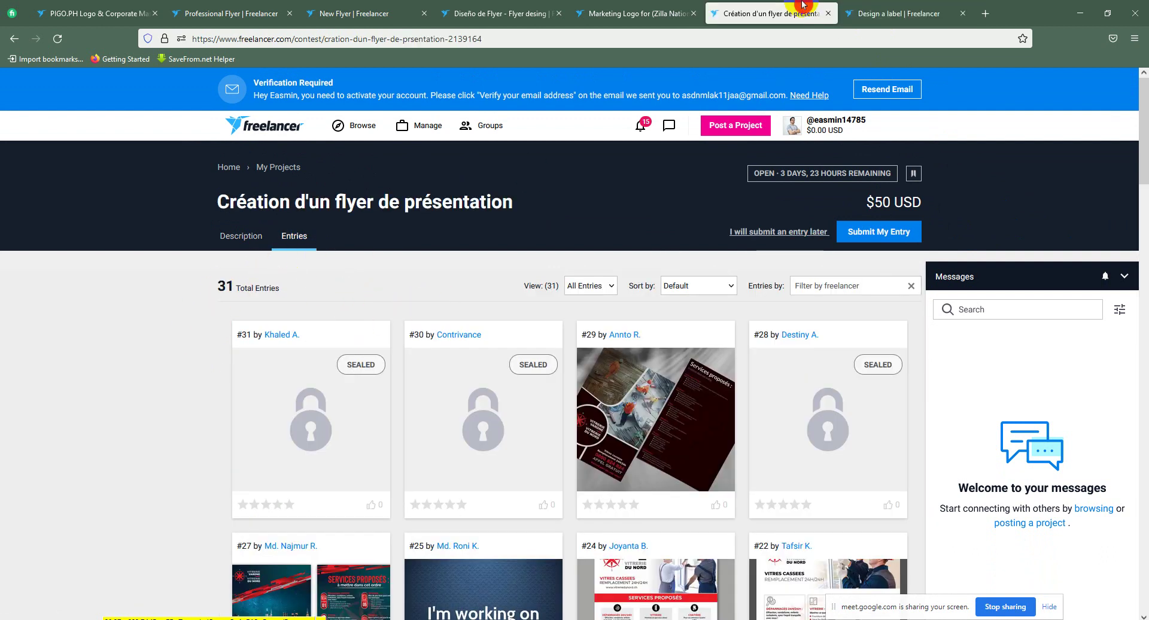
left_click(410, 125)
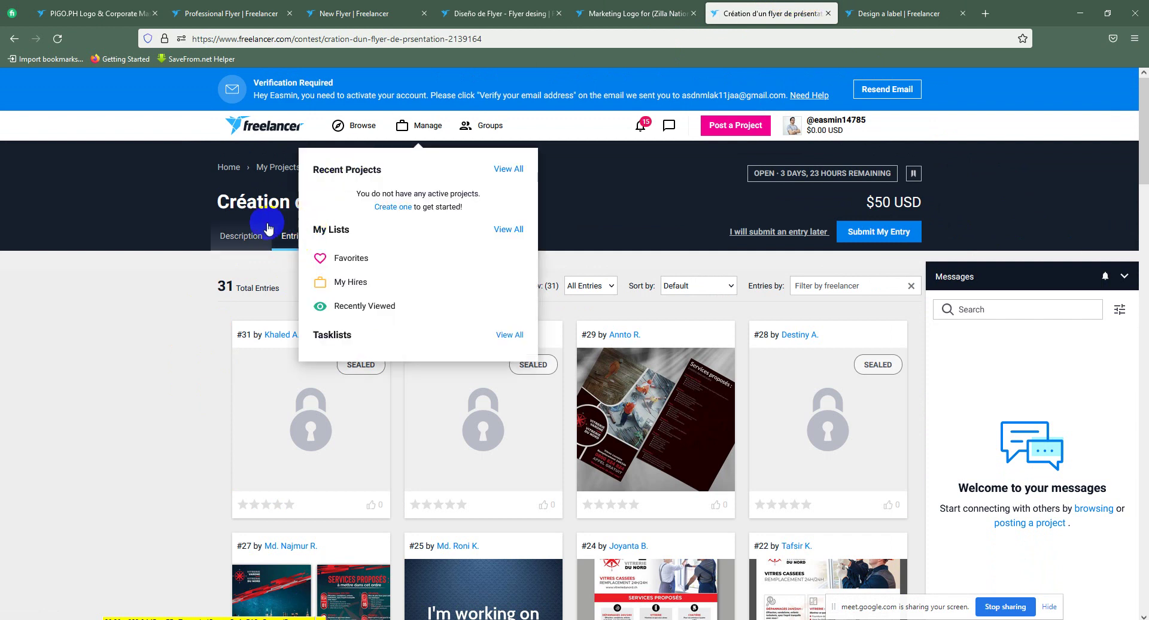
left_click(257, 235)
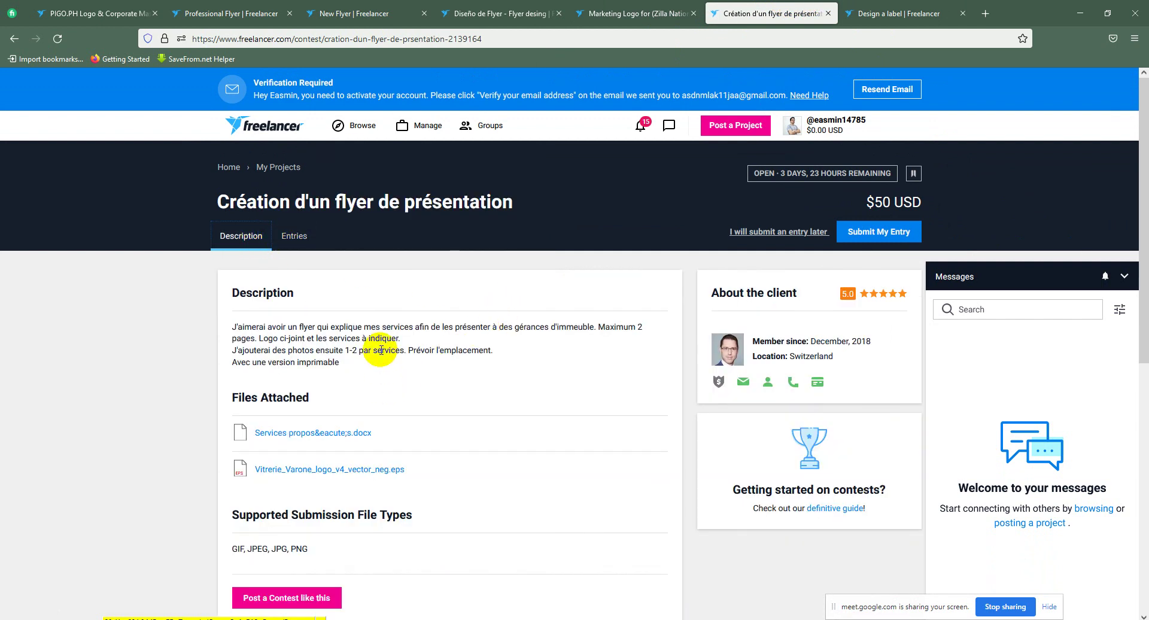
left_click(299, 435)
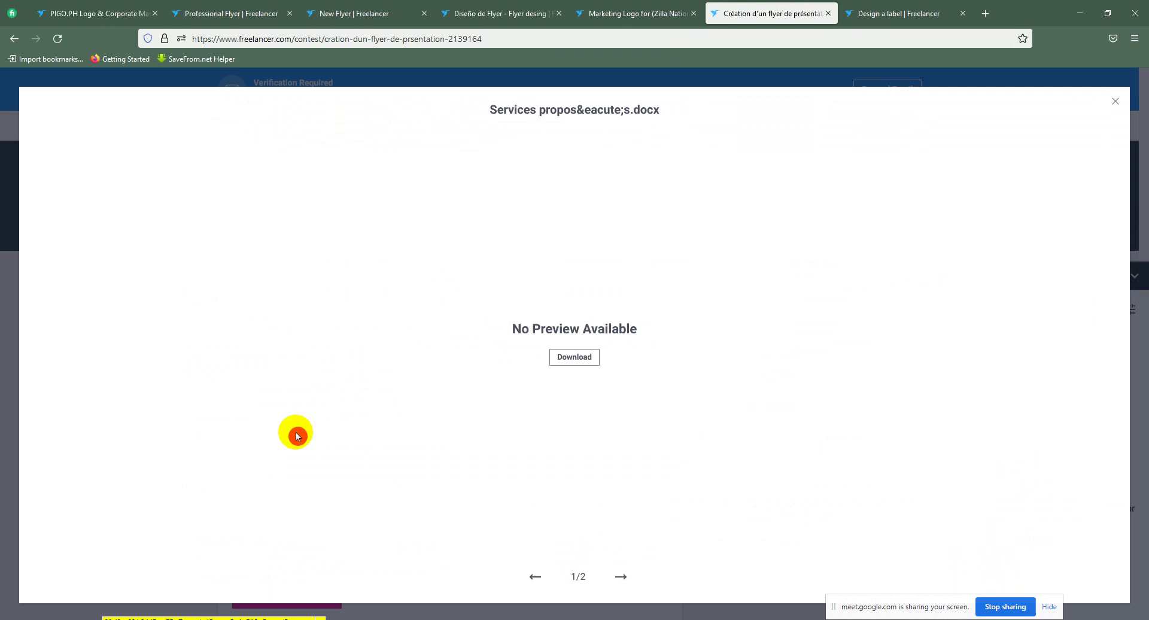
left_click(1120, 100)
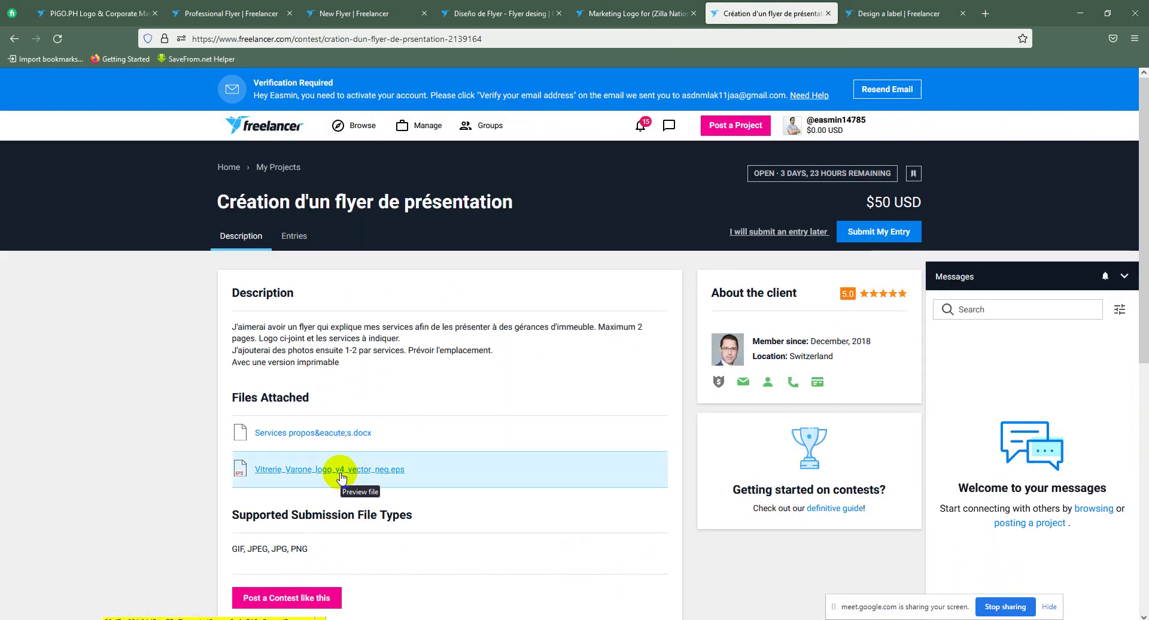
left_click(340, 471)
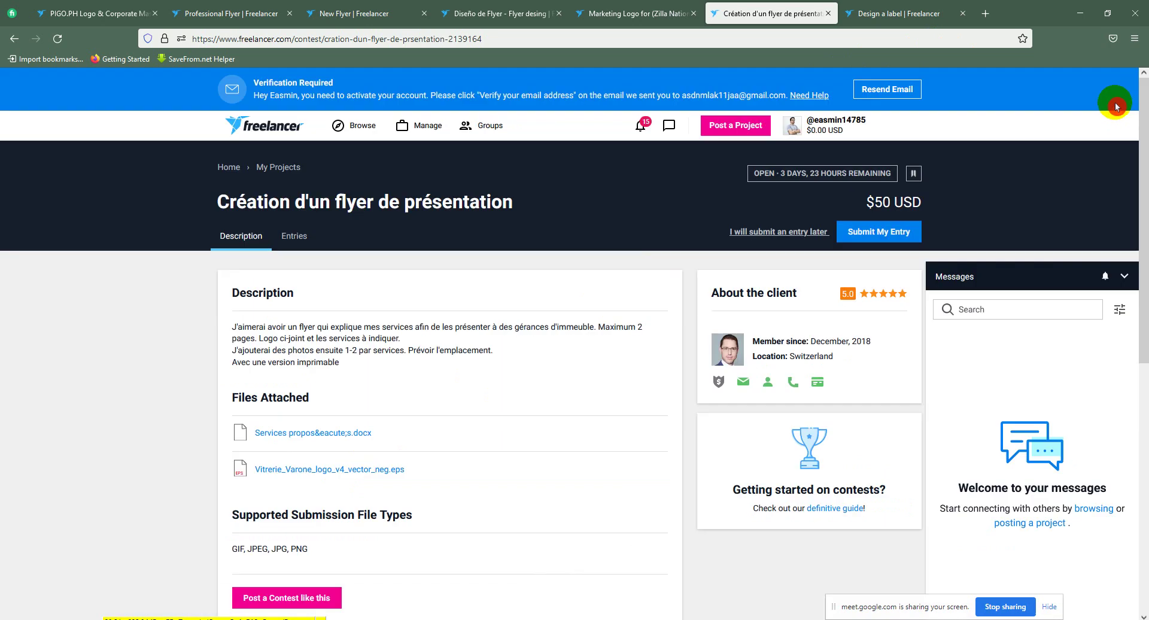
left_click(1117, 103)
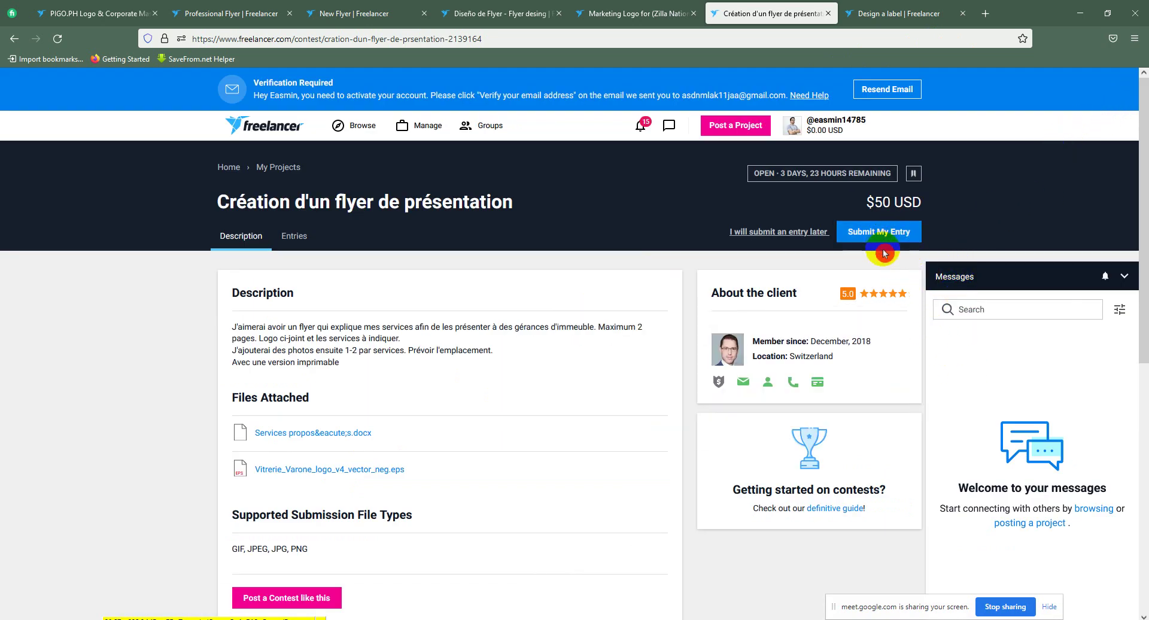
Step: Look over the Professional Flyer contest and the account menu
mouse_move(889, 299)
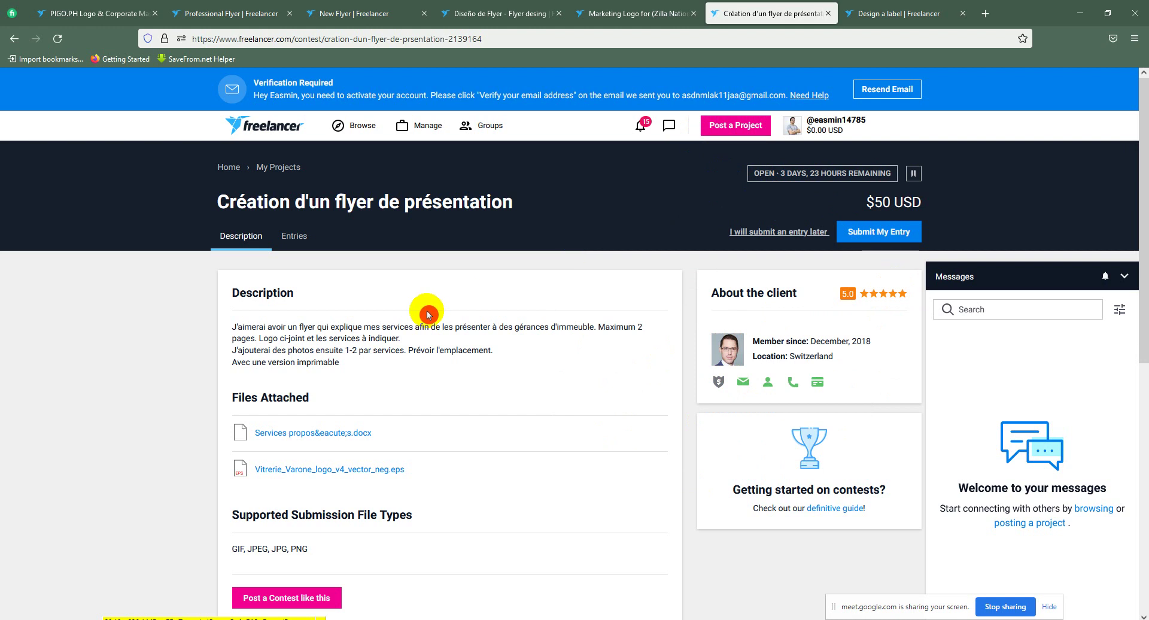
left_click(194, 4)
scroll(891, 263, "up", 6)
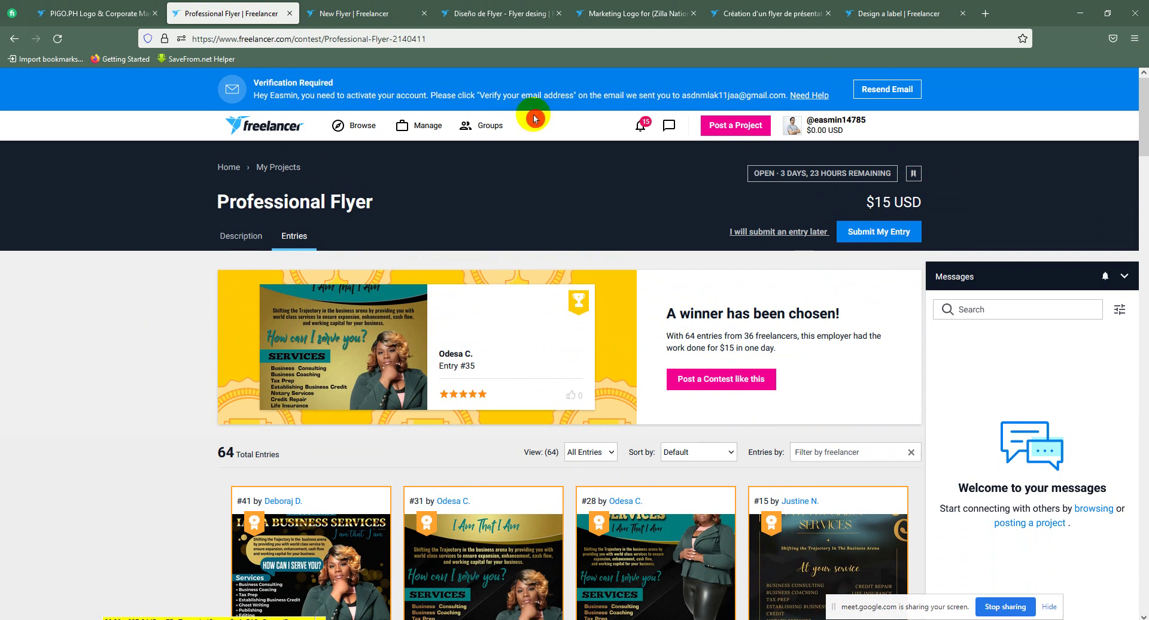
left_click(824, 126)
left_click(265, 186)
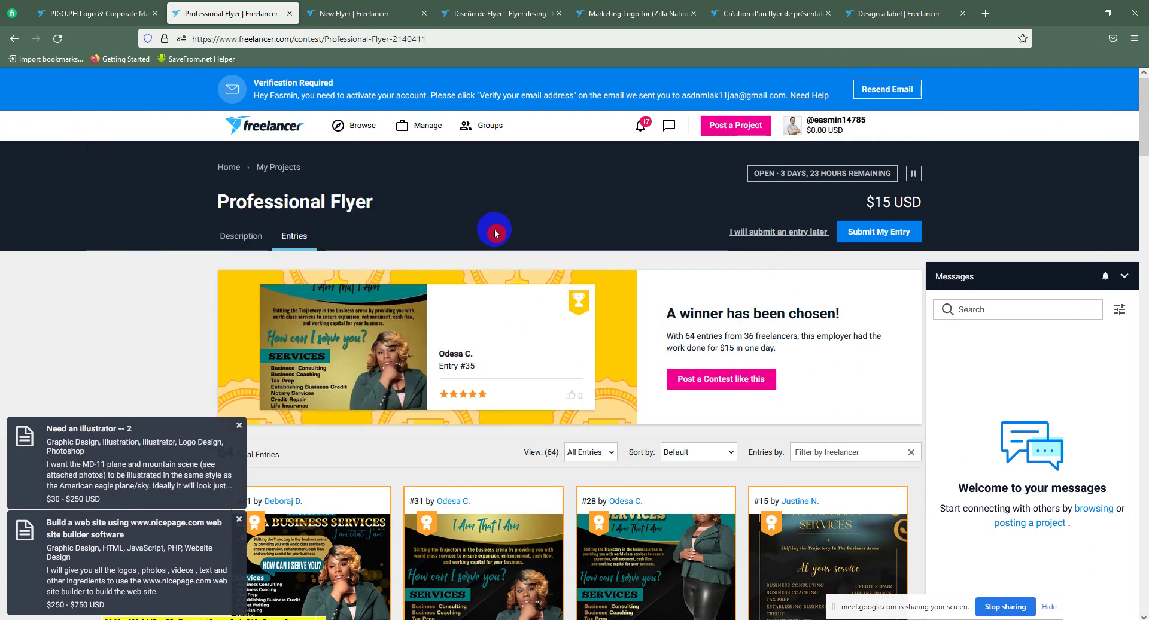
left_click(836, 124)
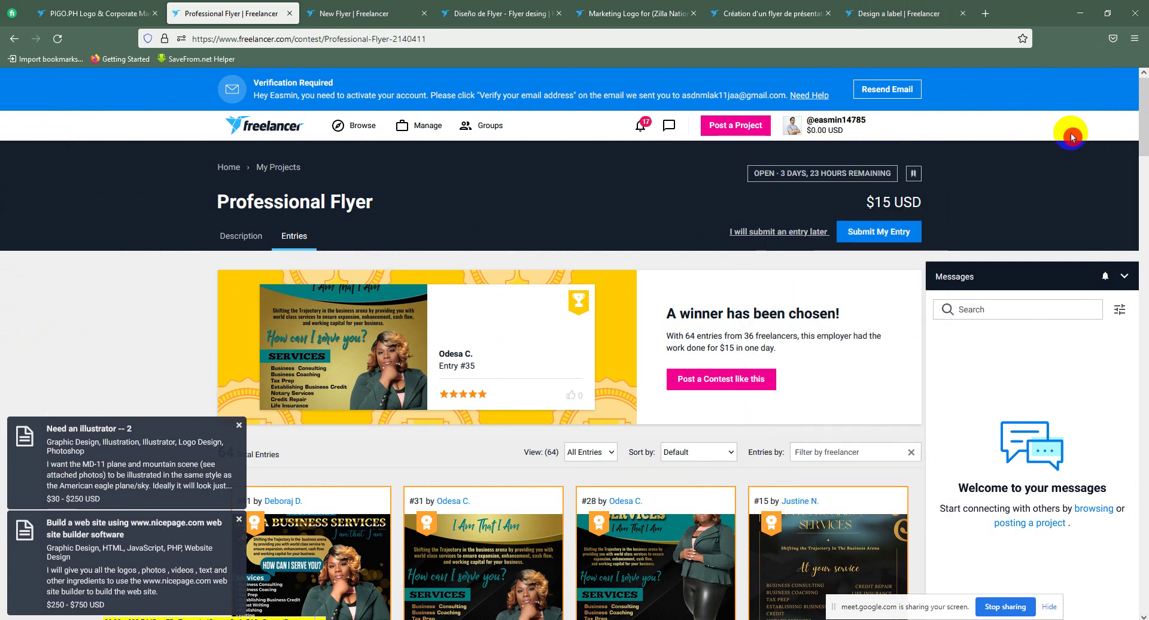
Step: Recheck the Création d'un flyer contest and other tabs, then start a new entry for Création d'un flyer
left_click(799, 6)
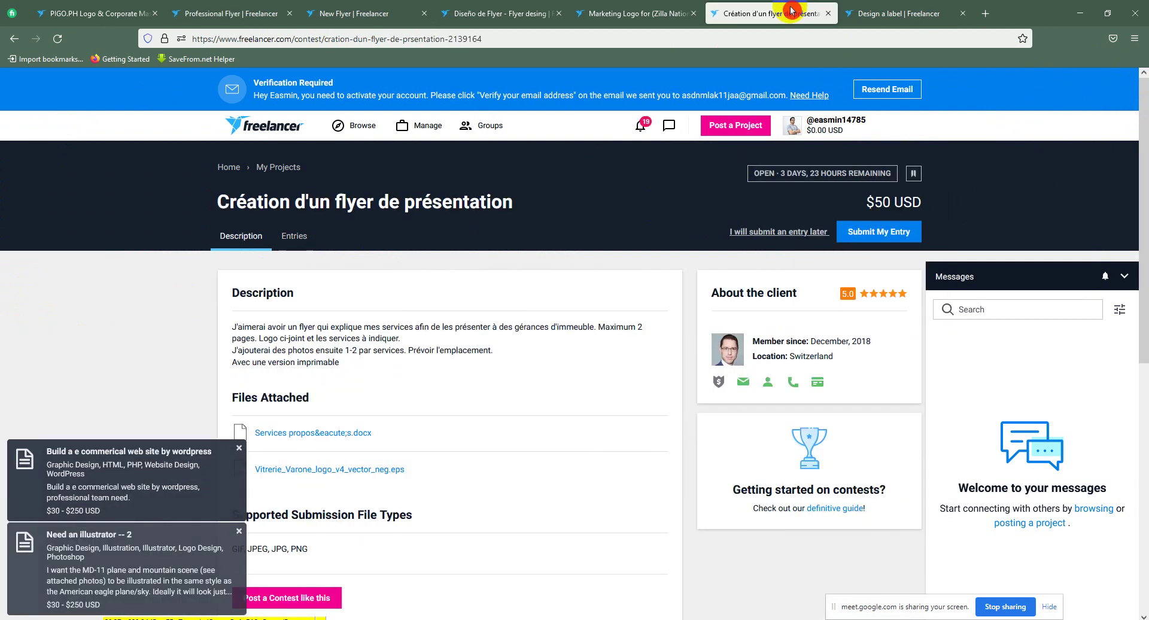
left_click(293, 240)
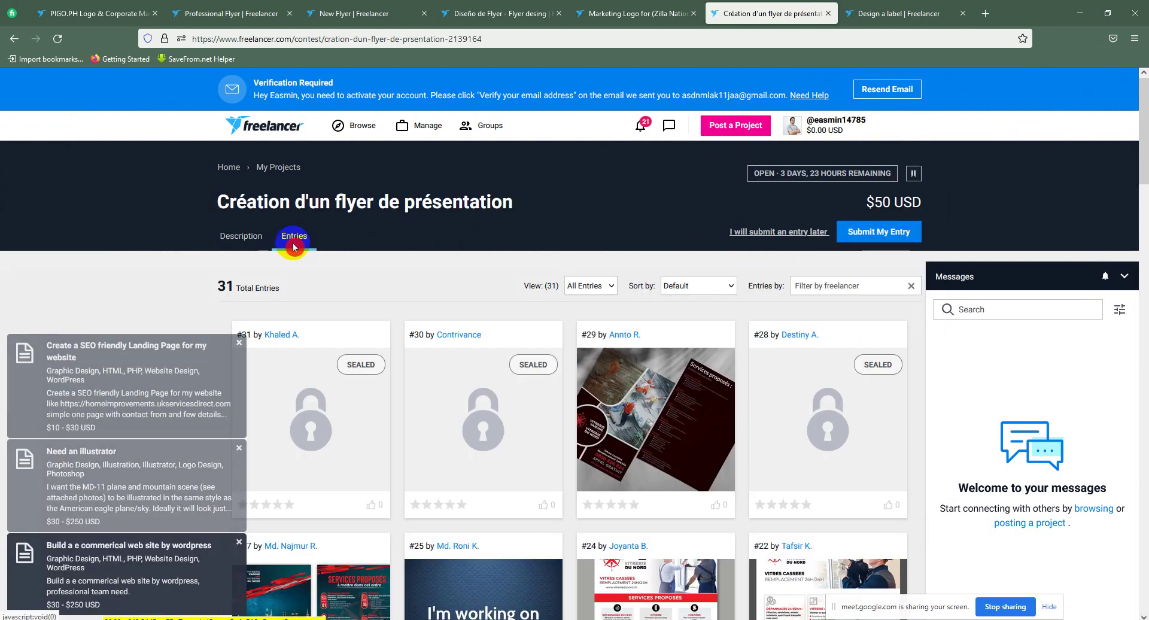
left_click(256, 239)
left_click(297, 6)
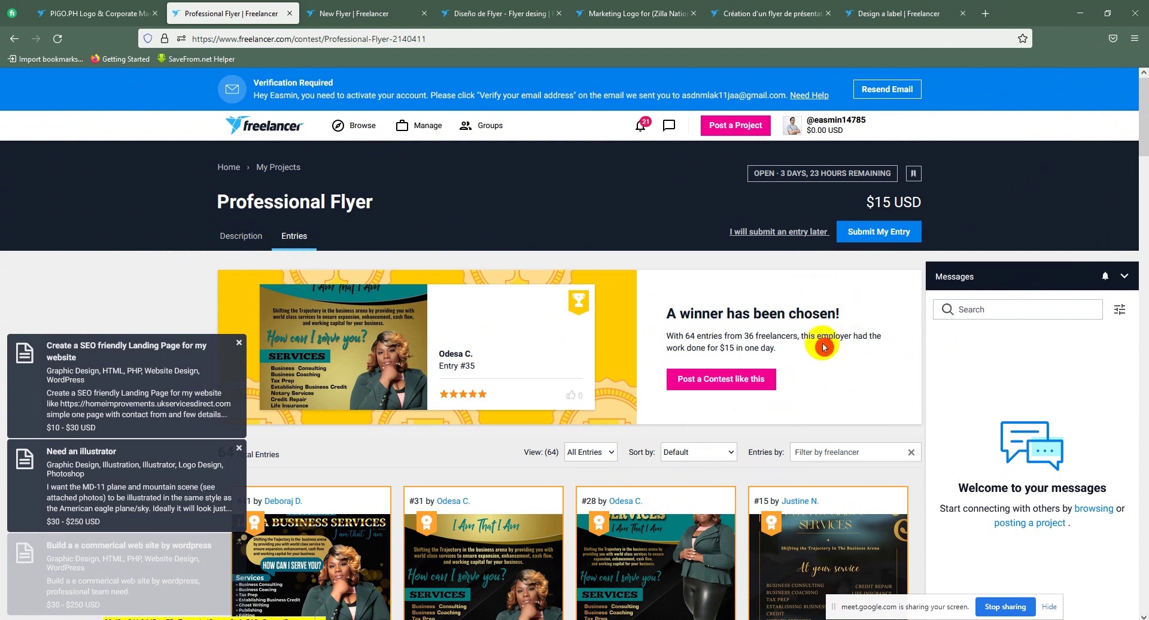
left_click(880, 5)
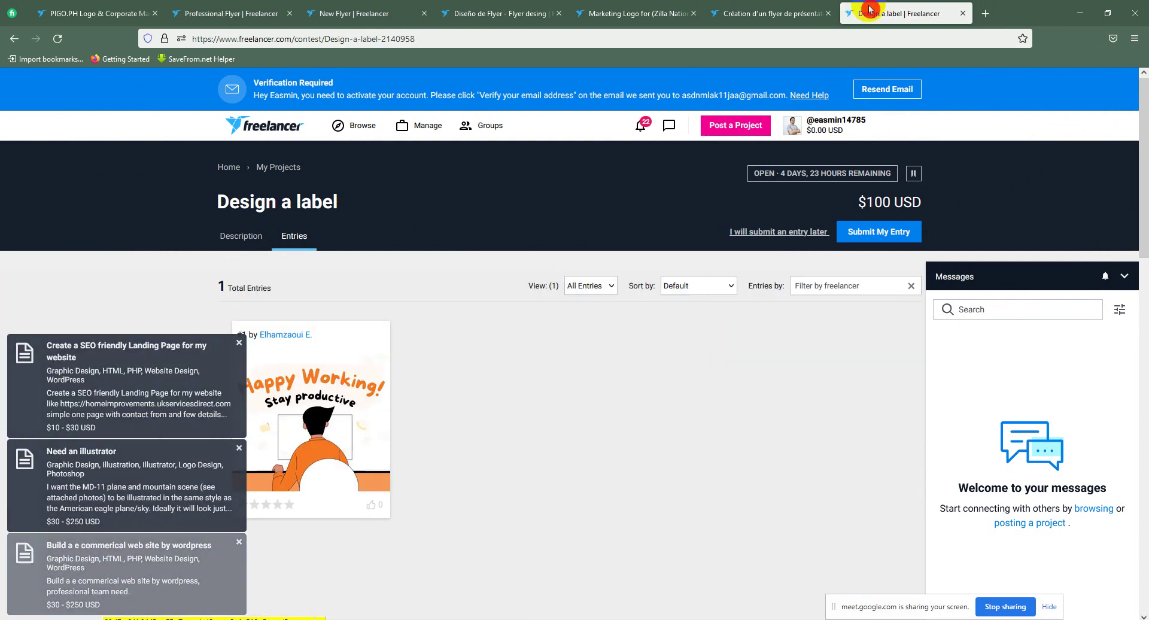
left_click(775, 11)
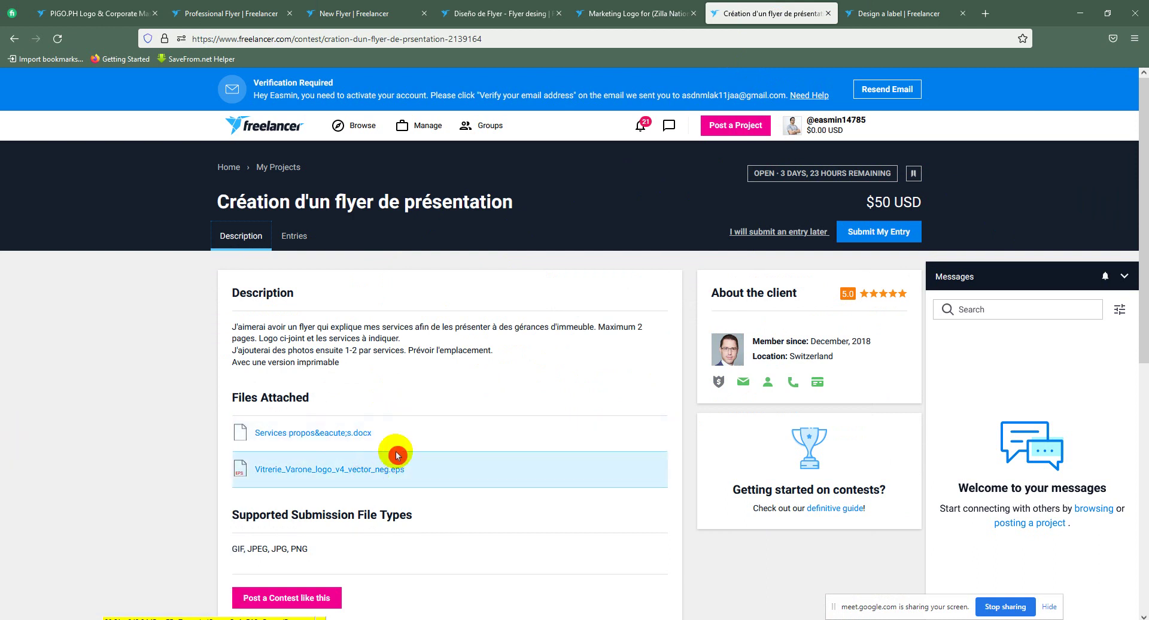
left_click(871, 240)
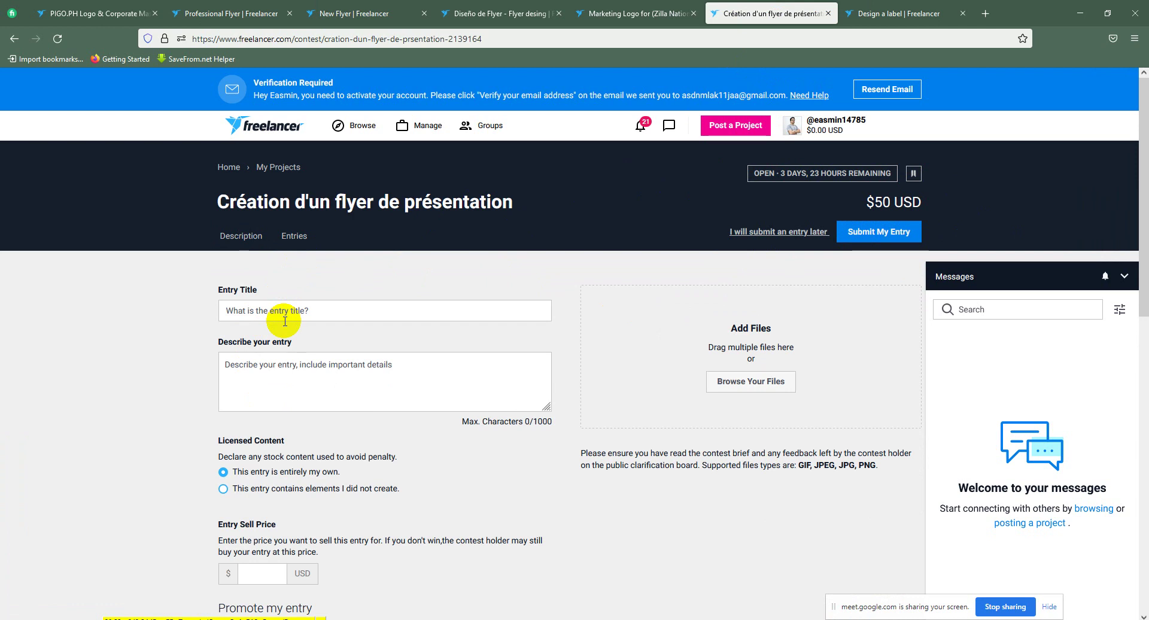
Step: Title the entry 'Flyer Design' using the suggested title
left_click(302, 308)
left_click(319, 329)
left_click(308, 308)
type("Flyer desi")
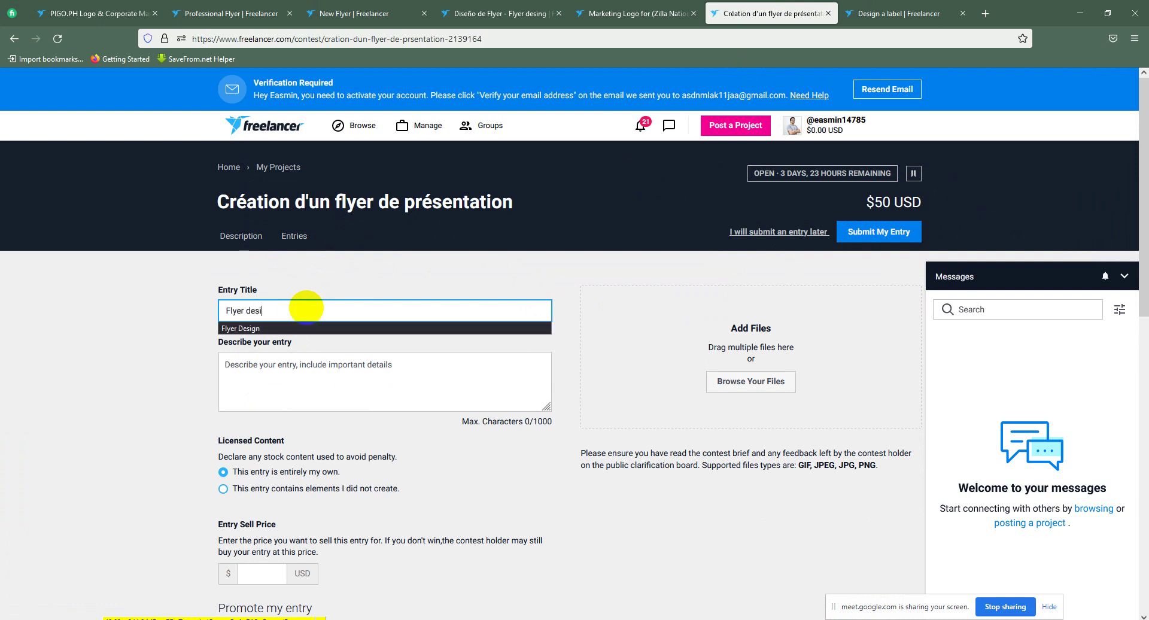
type("gn")
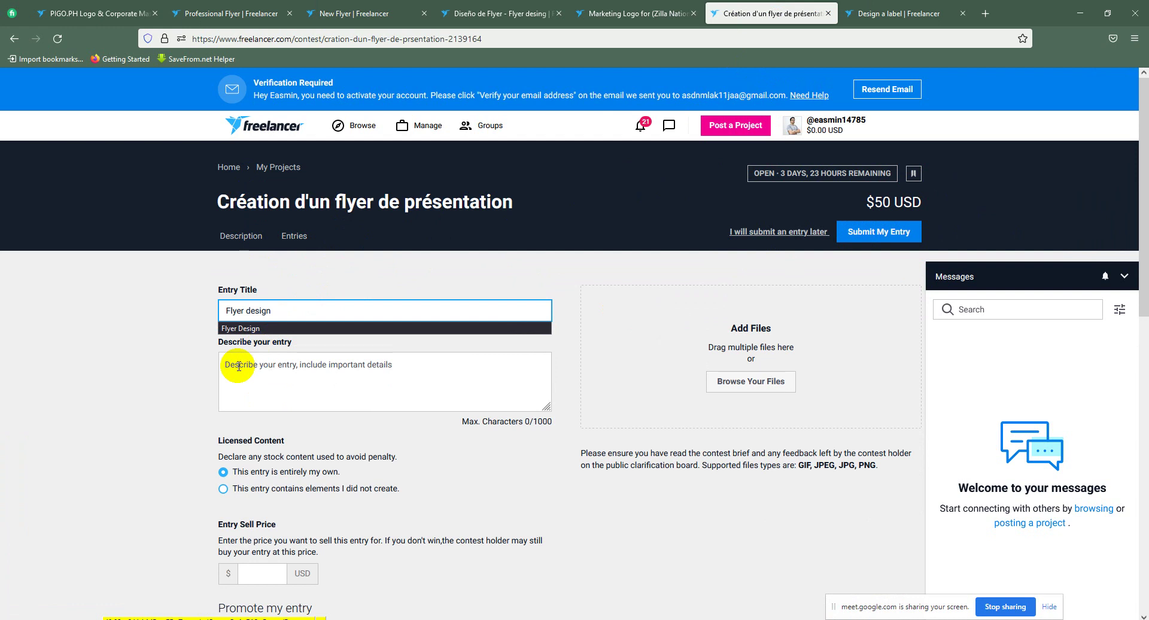
left_click(242, 328)
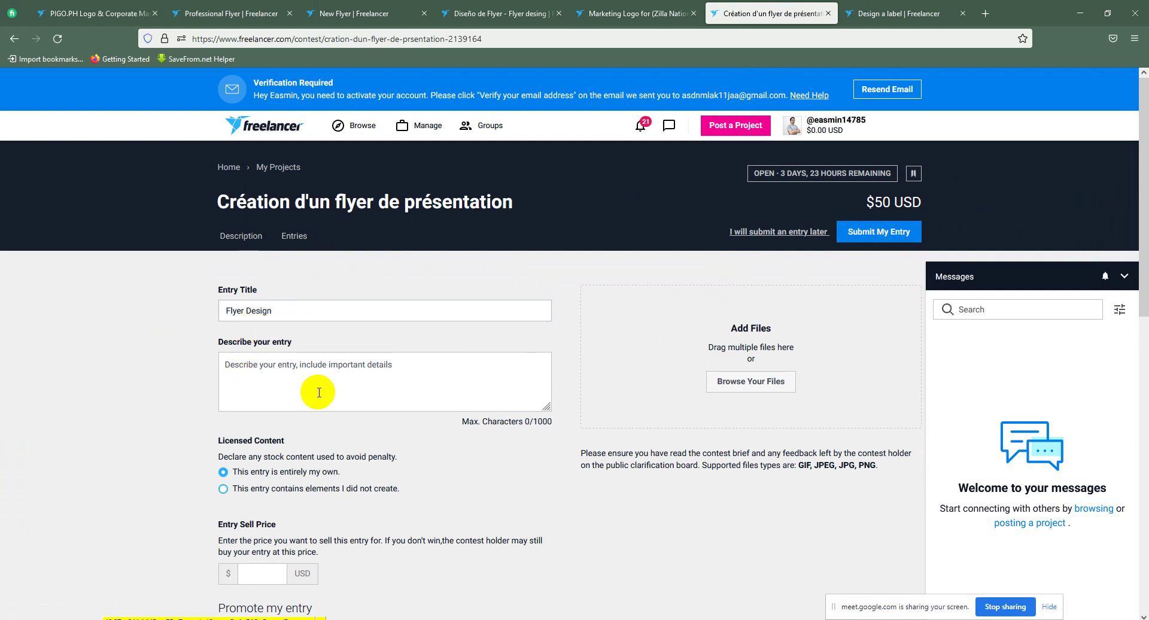
Step: Describe the entry as 'Please check this. If you need any change let me know. Thanks'
left_click(276, 374)
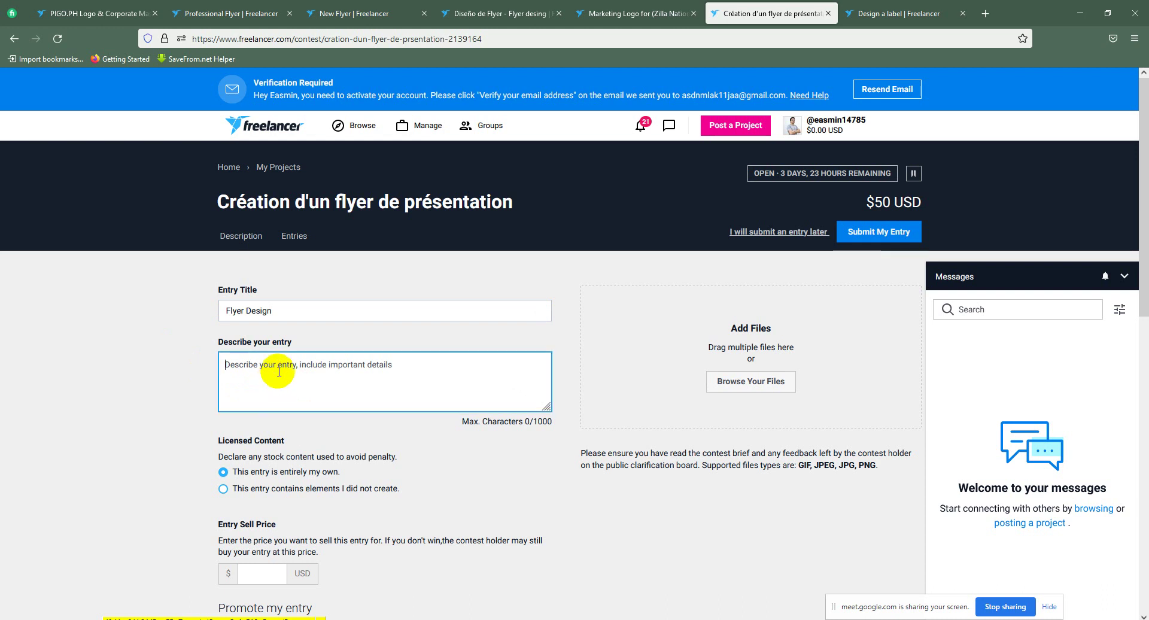
type("Pl")
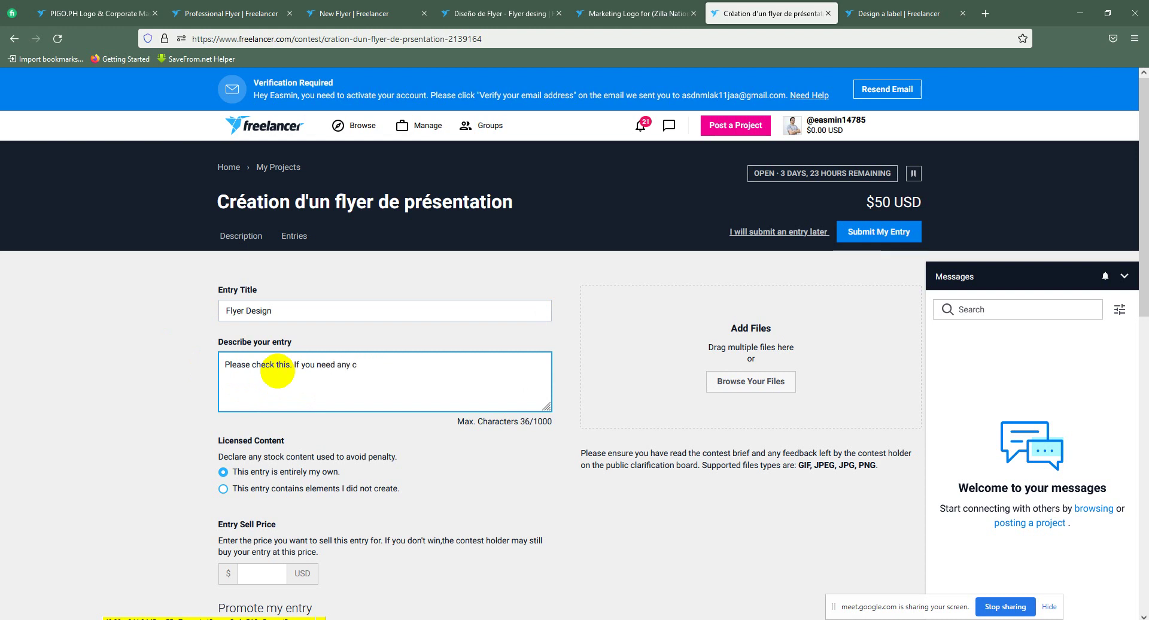
type("ange let")
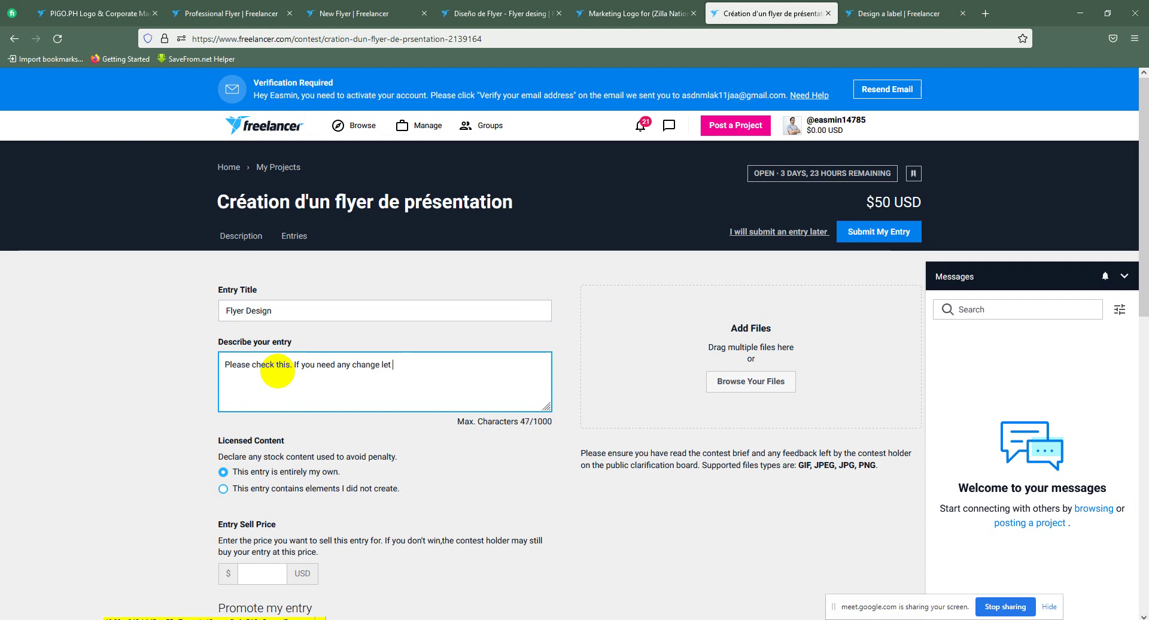
type(" me know. Thanks")
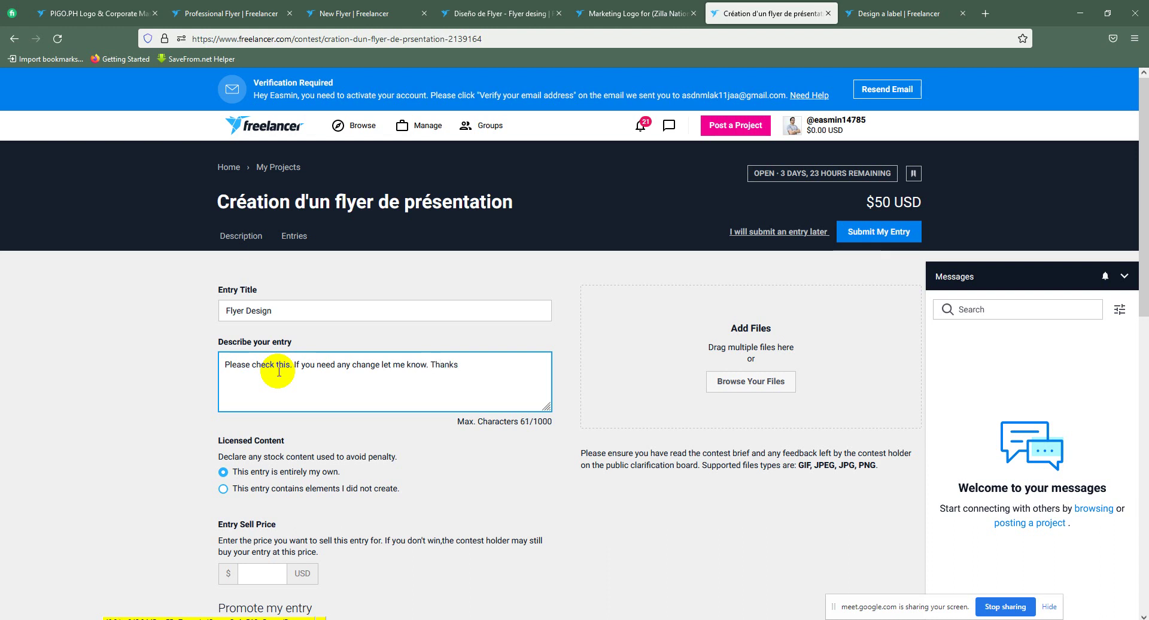
scroll(278, 372, "down", 2)
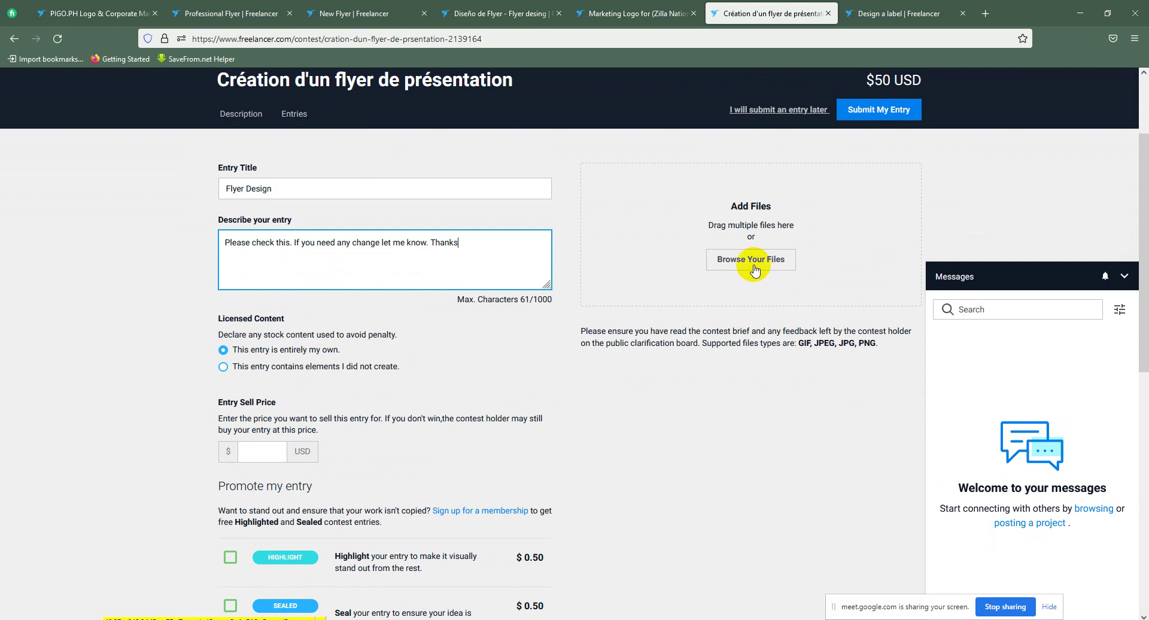
Step: Upload the 853910.jpg image to the entry
scroll(859, 346, "down", 2)
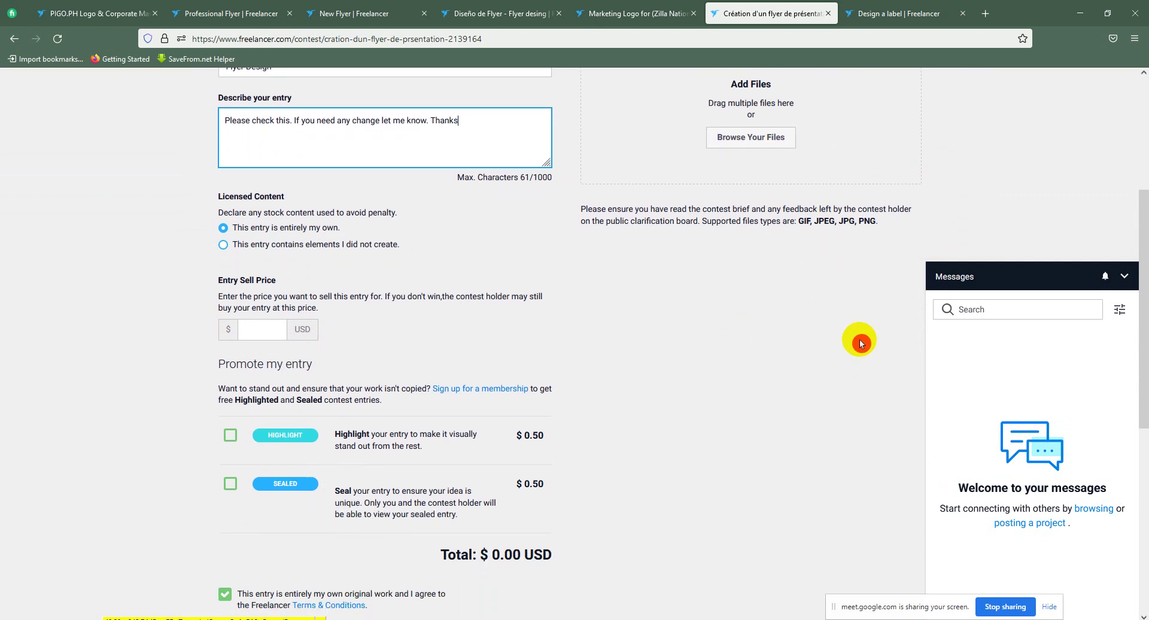
scroll(859, 345, "up", 4)
scroll(576, 320, "down", 3)
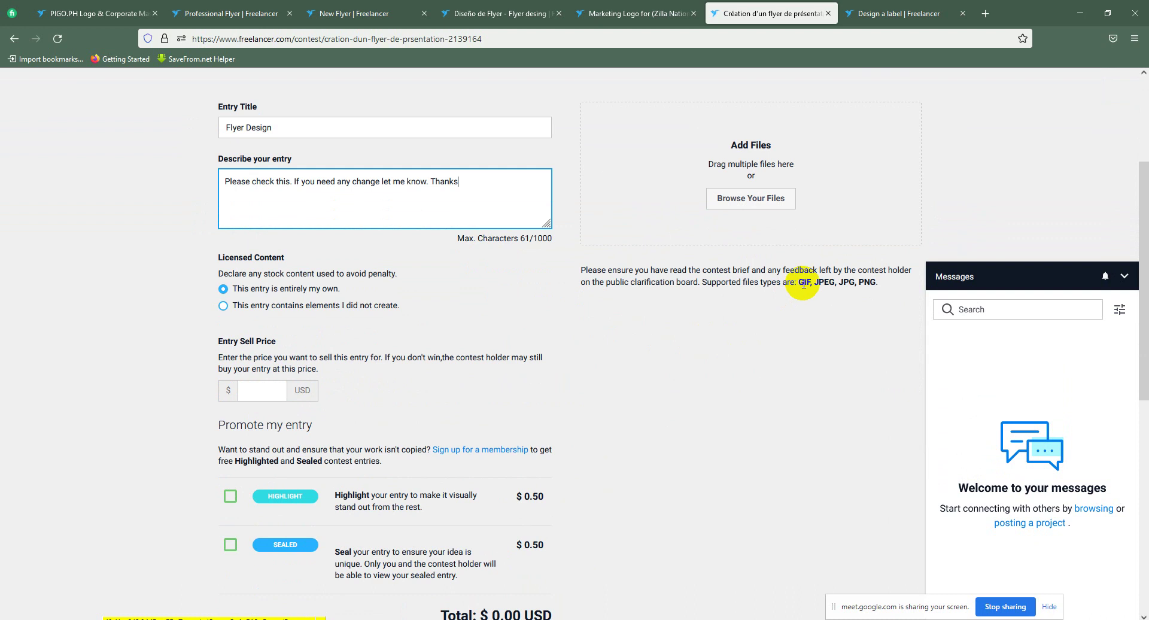
left_click_drag(869, 278, 831, 283)
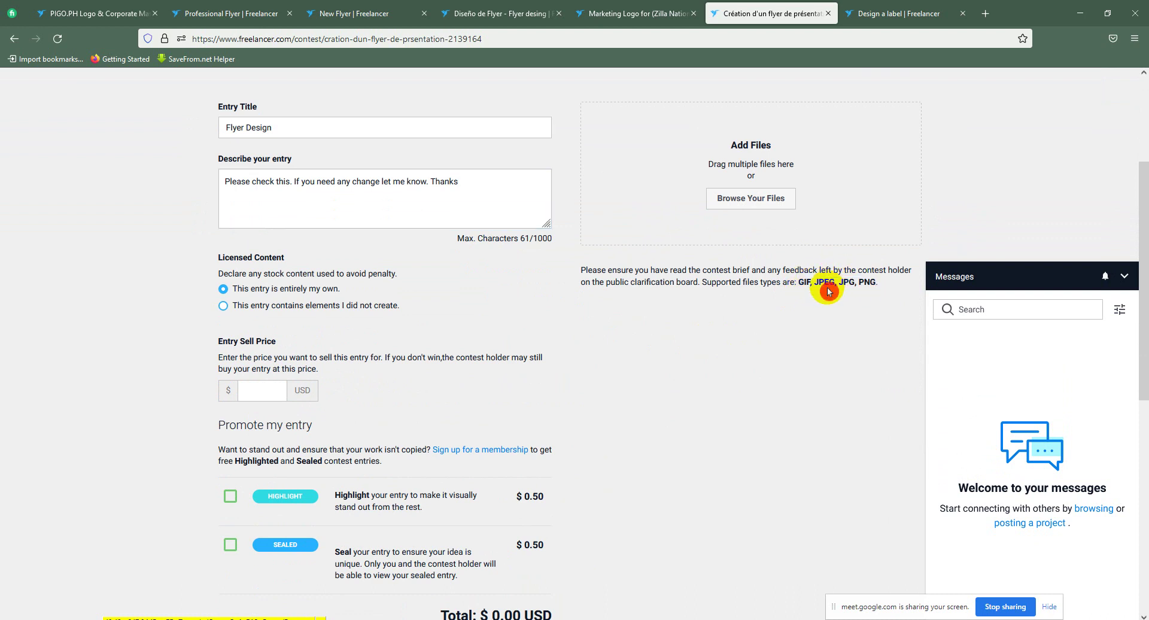
left_click(756, 206)
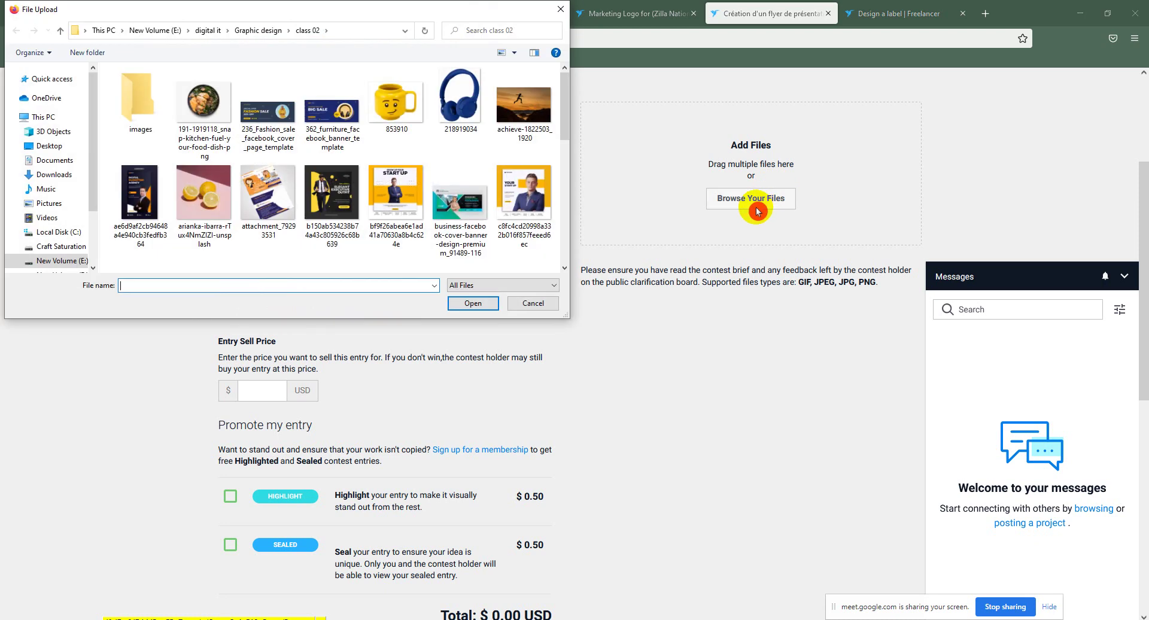
left_click(395, 104)
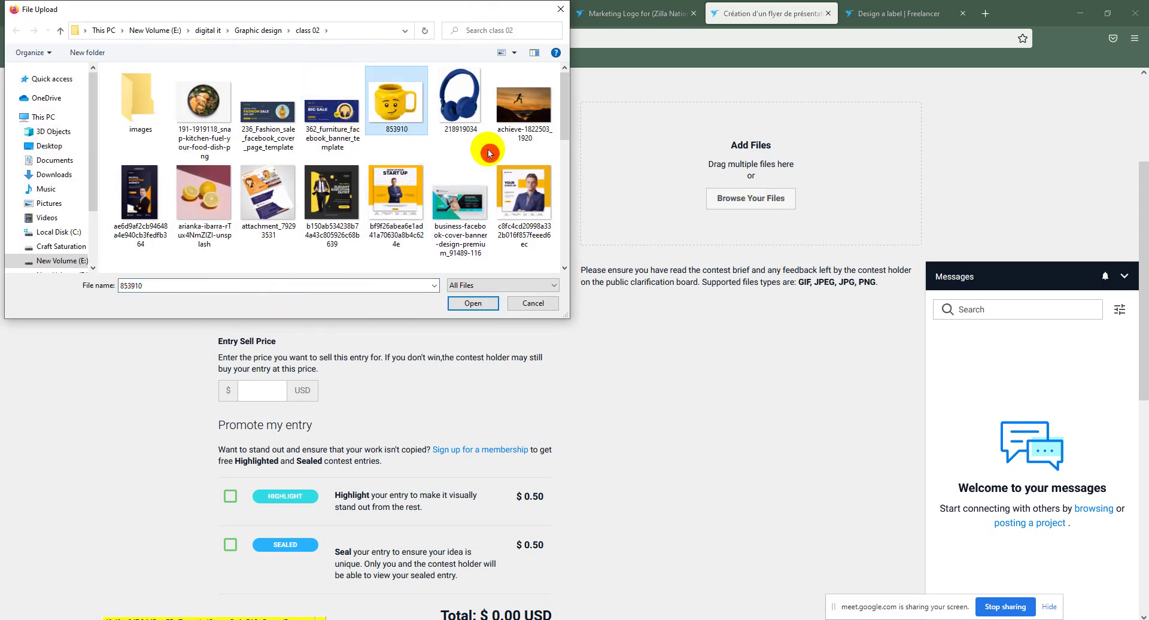
left_click(476, 303)
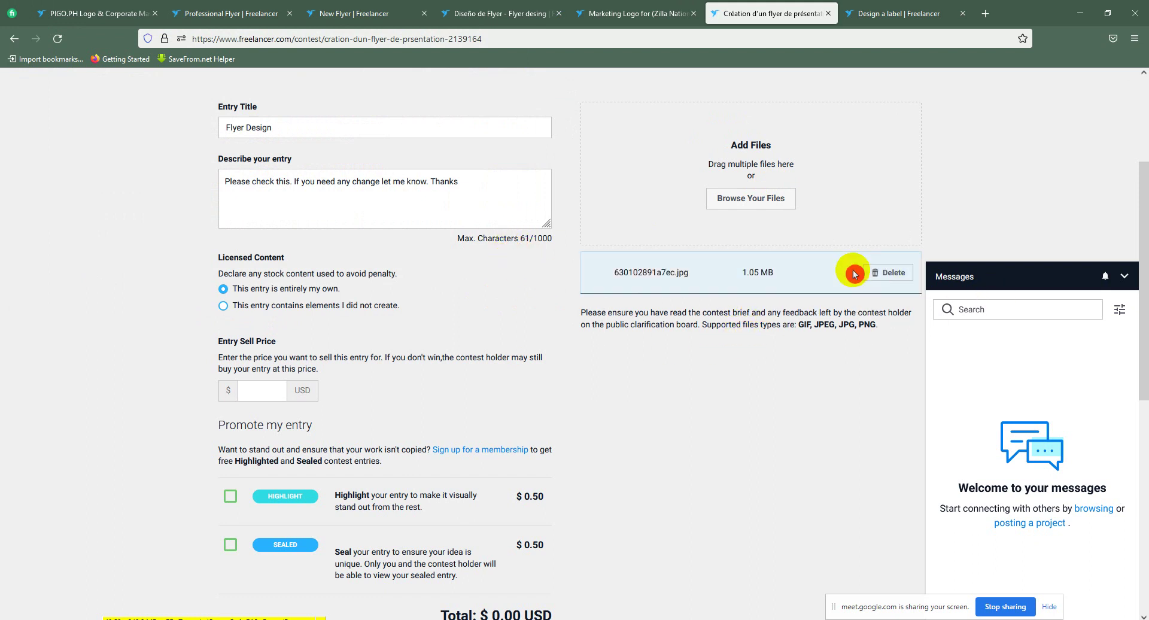
Step: Upload four more images together in one selection
left_click(767, 212)
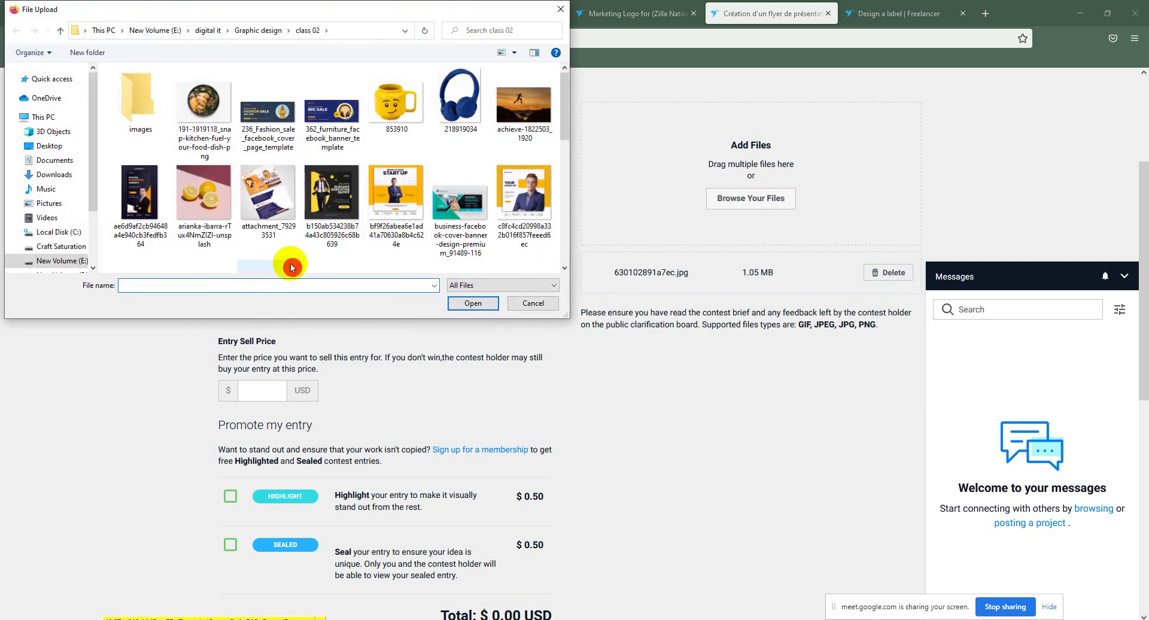
left_click_drag(337, 259, 154, 218)
left_click(473, 304)
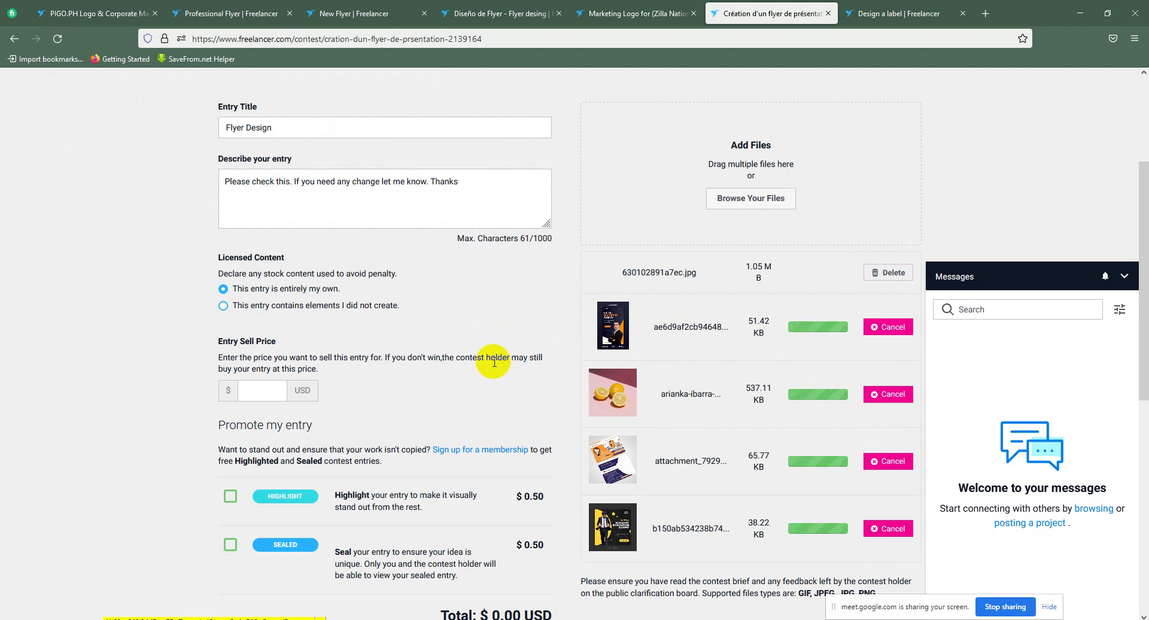
Step: Wait until the four extra images finish uploading
scroll(521, 313, "down", 3)
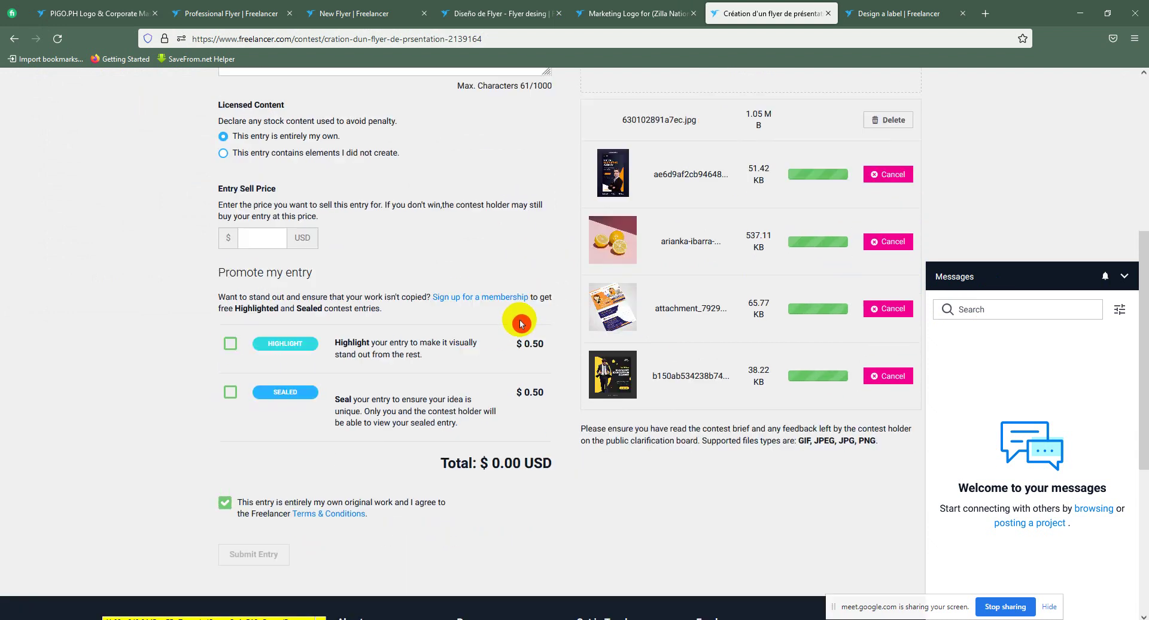
scroll(522, 320, "down", 2)
left_click(266, 451)
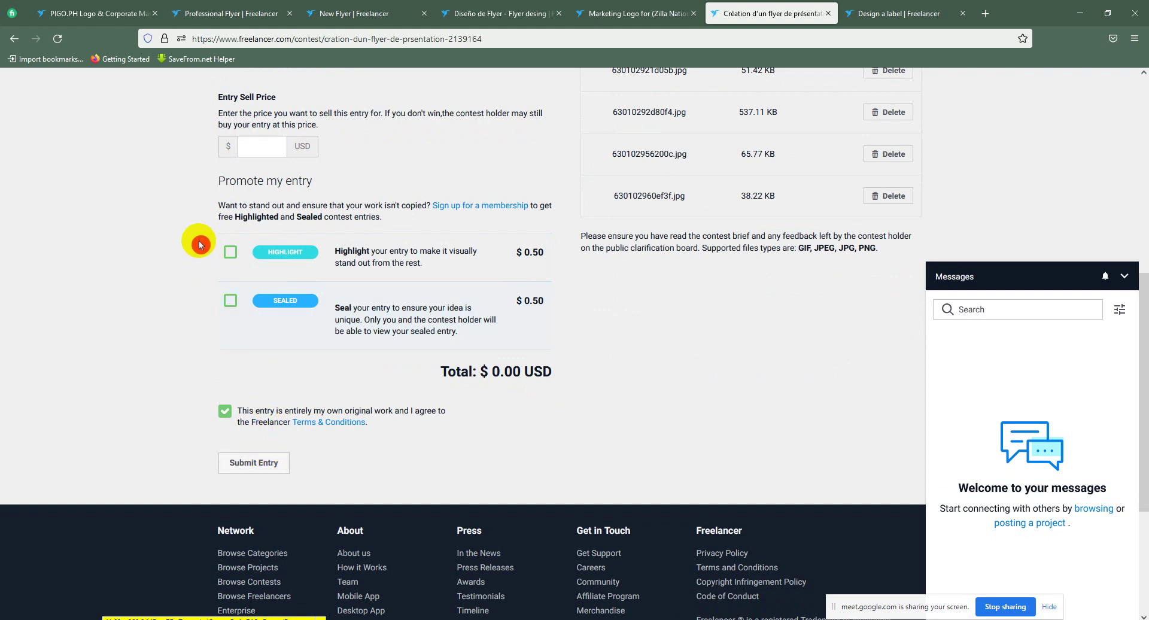
left_click(247, 101)
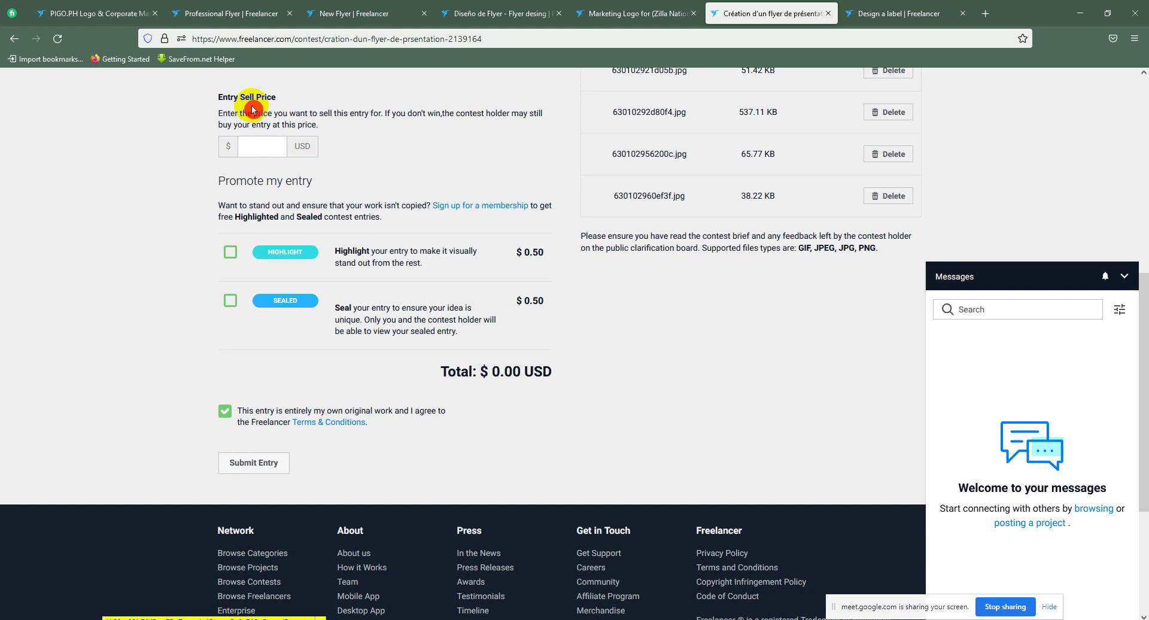
scroll(584, 277, "up", 7)
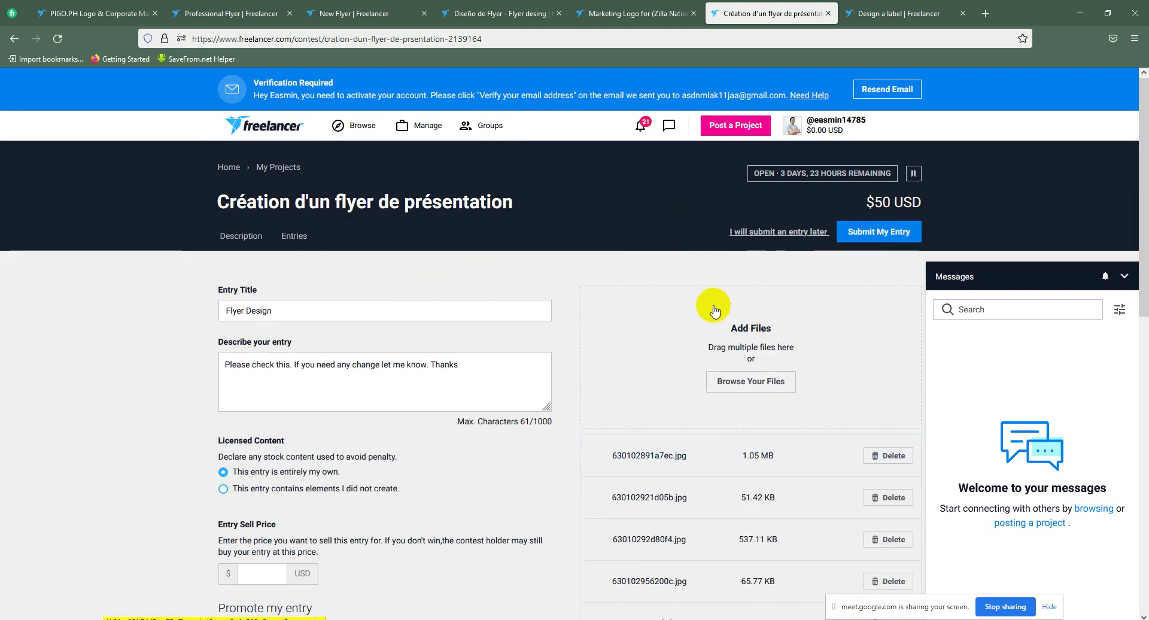
scroll(715, 310, "down", 7)
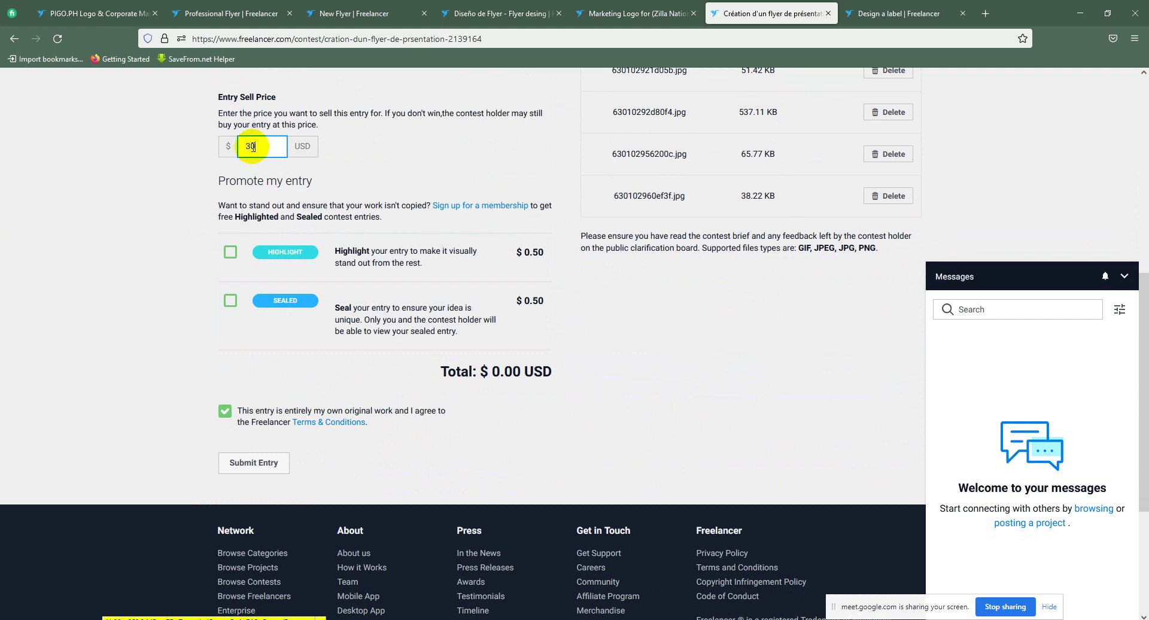
Step: Clear the 30 entry sell price and leave the Sealed promotion unselected, for a $0.00 total
key("BackSpace")
key("BackSpace")
left_click(179, 190)
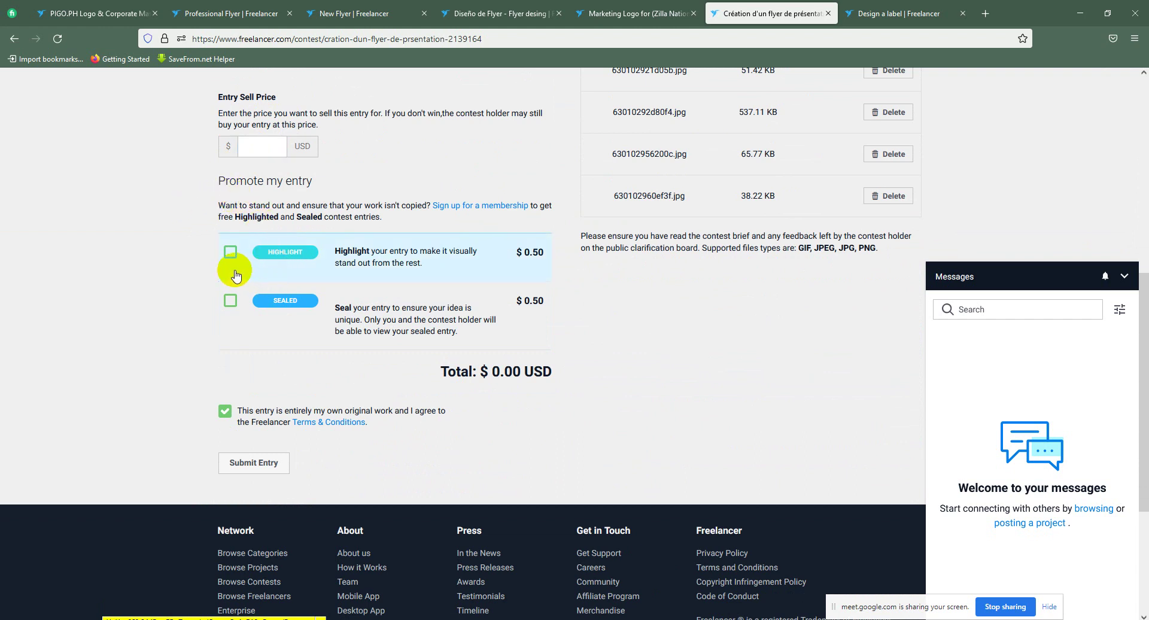
left_click(565, 270)
left_click(230, 300)
left_click(233, 311)
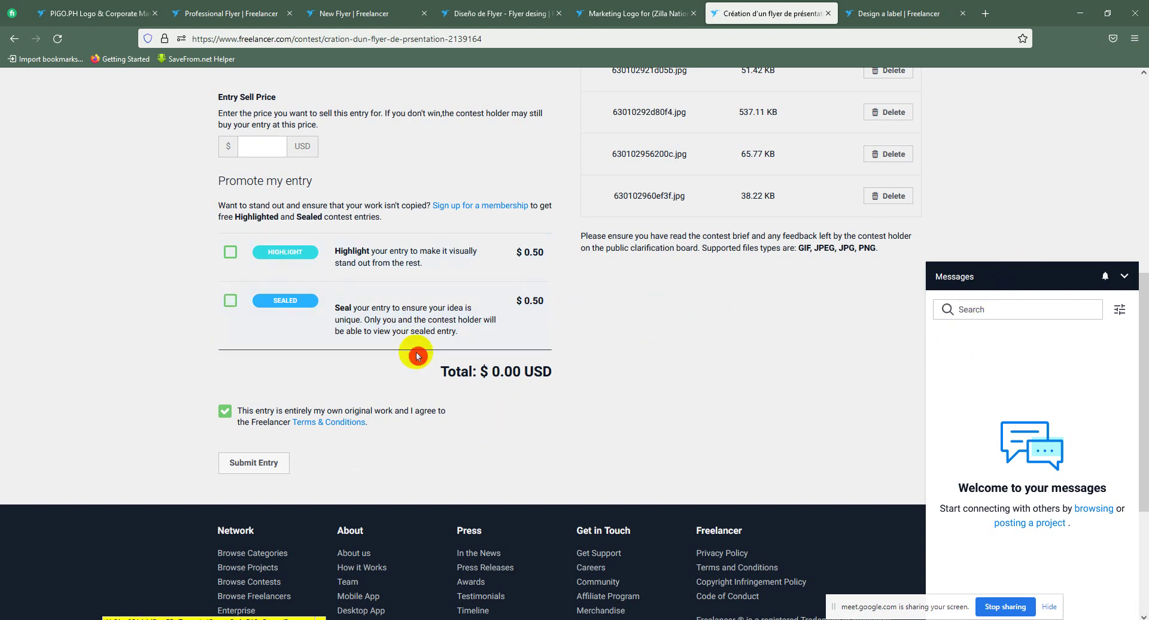
left_click(258, 464)
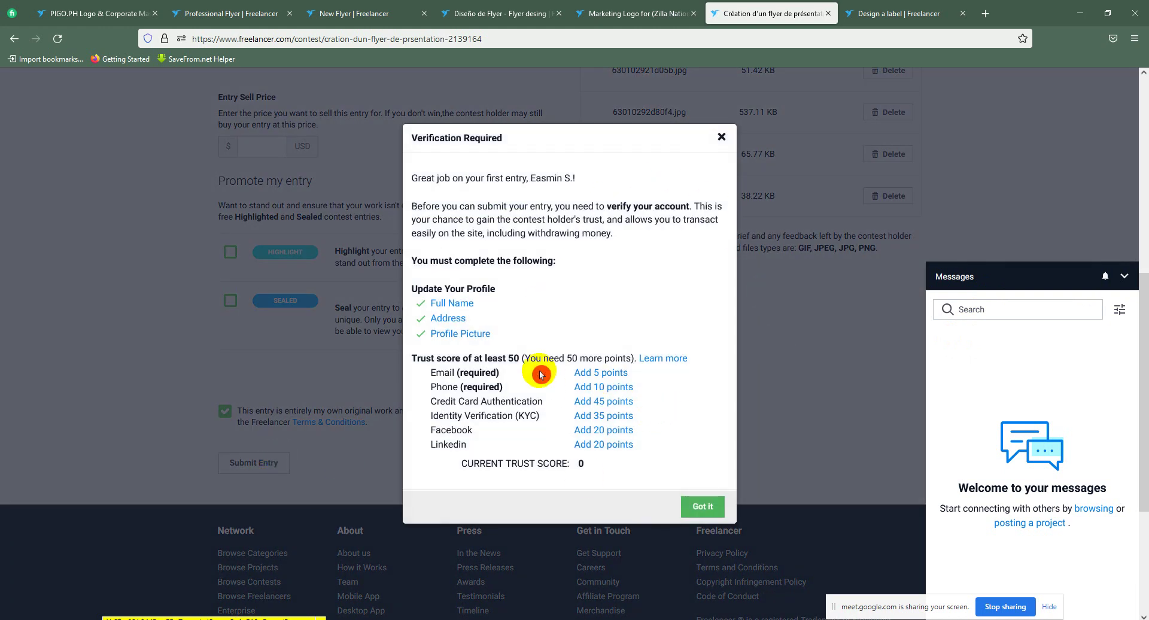
left_click(472, 160)
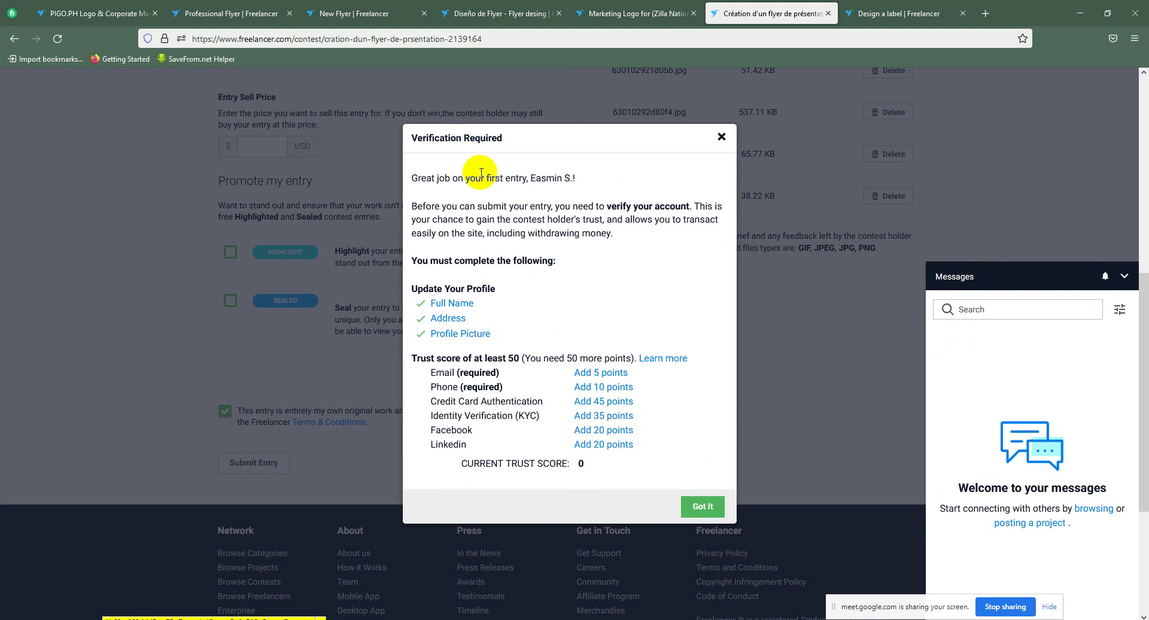
left_click(577, 261)
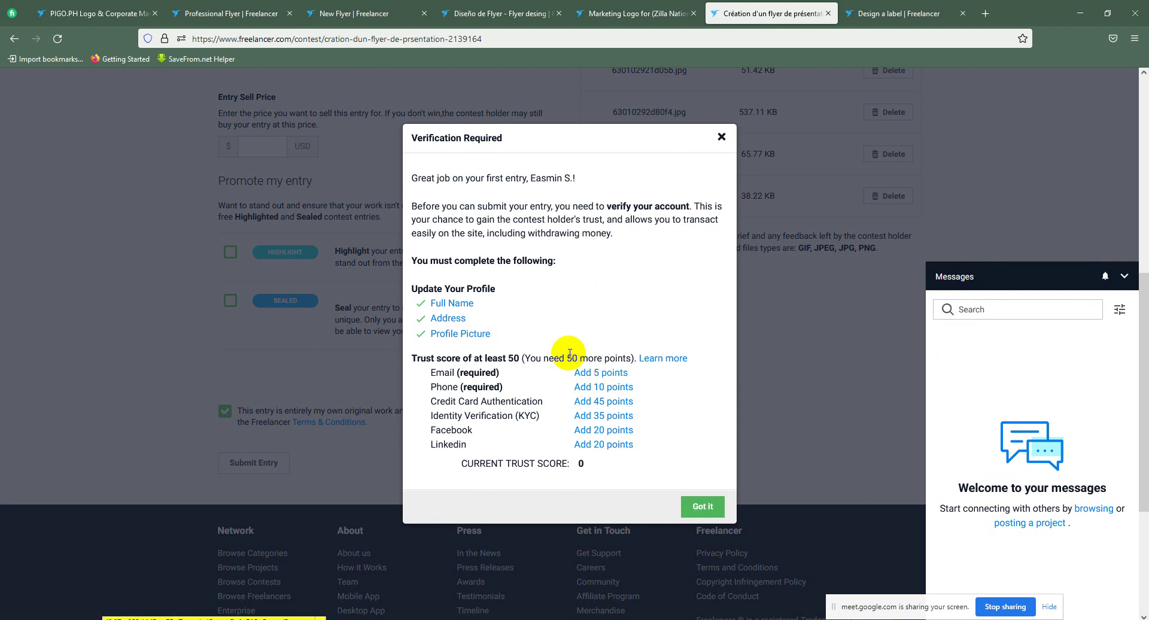
left_click(512, 379)
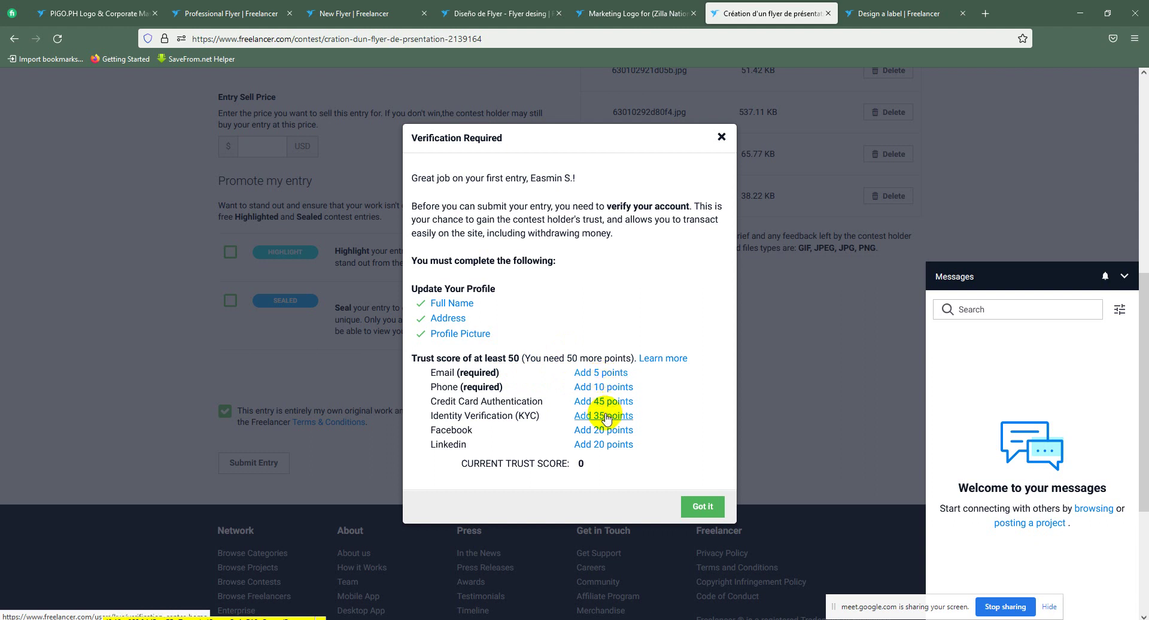
left_click(525, 397)
left_click(569, 404)
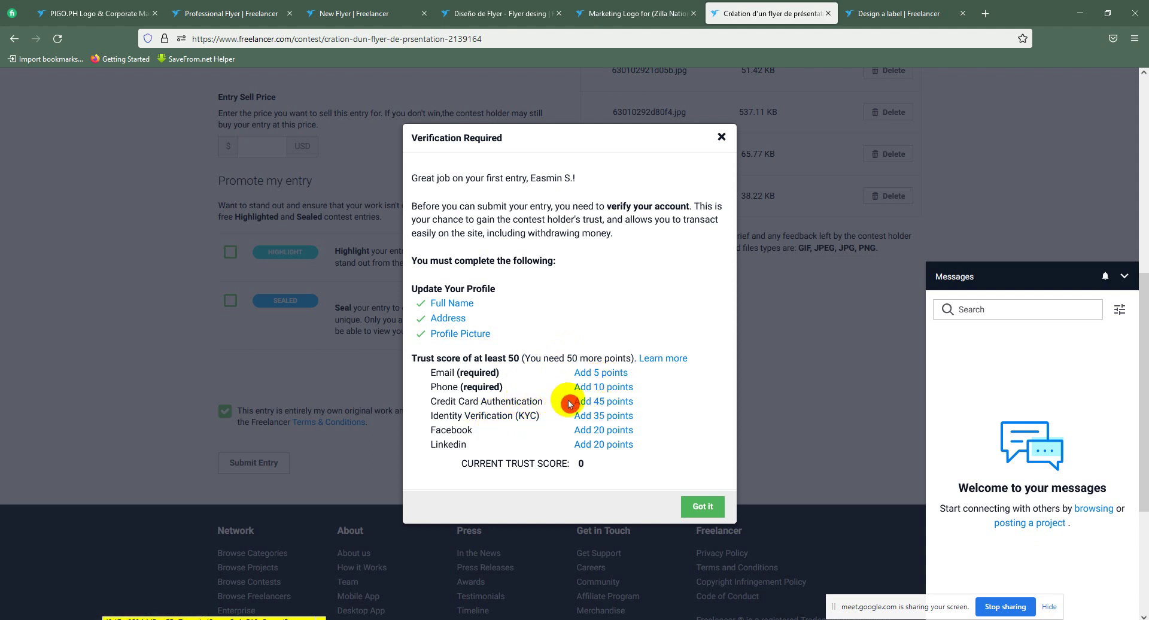
left_click(648, 451)
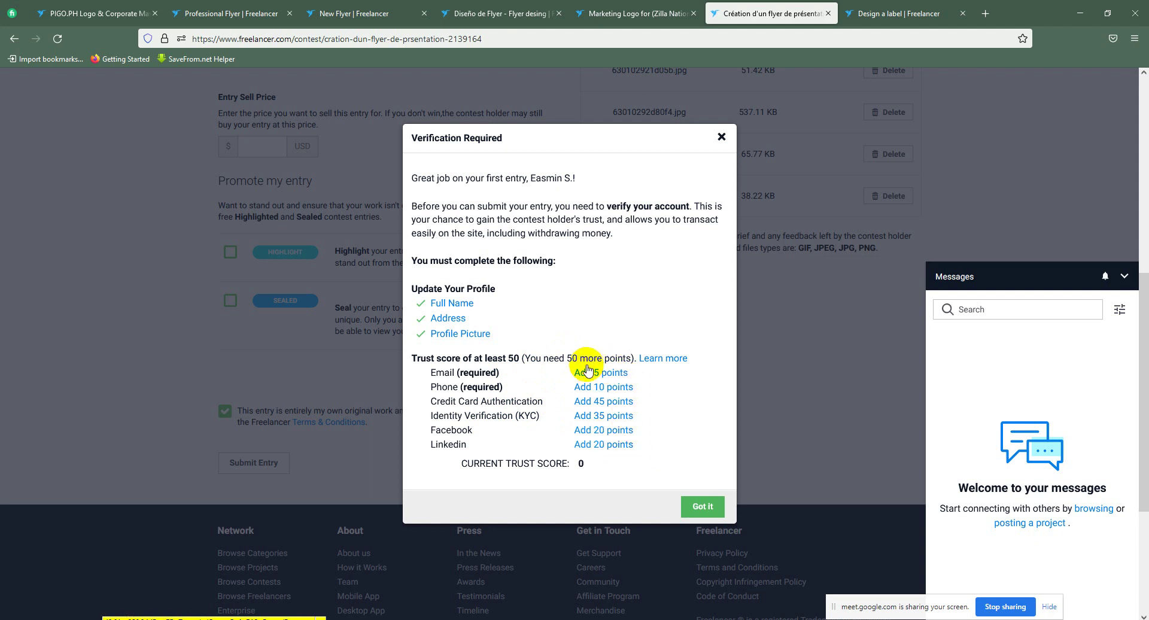
left_click(717, 138)
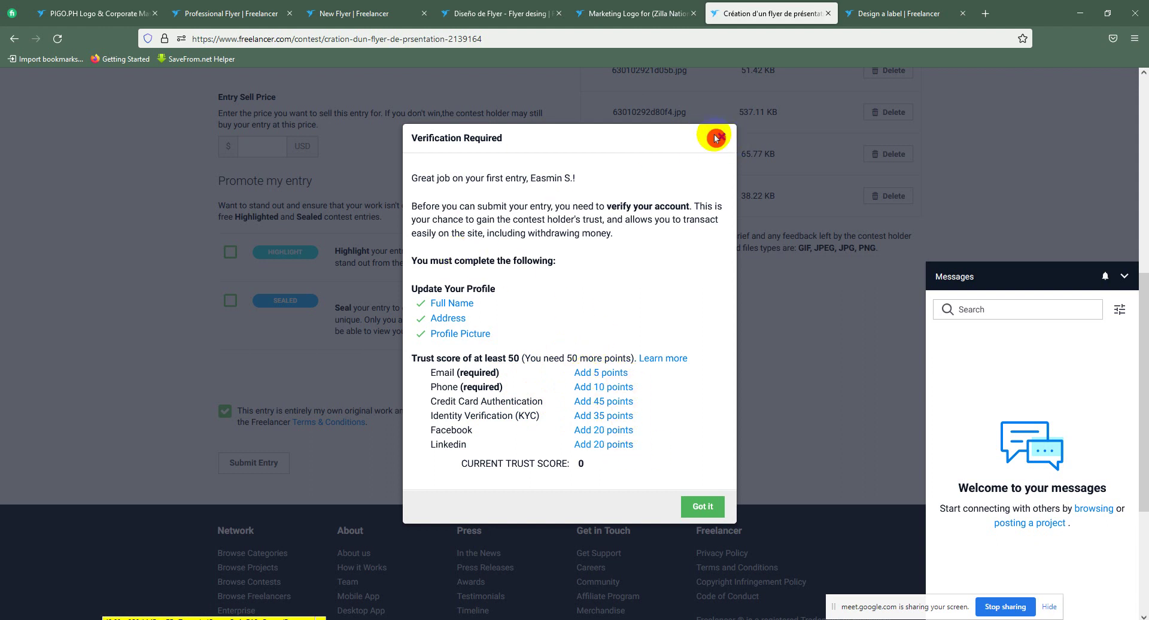
Step: Load the PIGO.PH Logo & Corporate Mascot contest's description, then return to the Google Meet window
scroll(1141, 299, "up", 3)
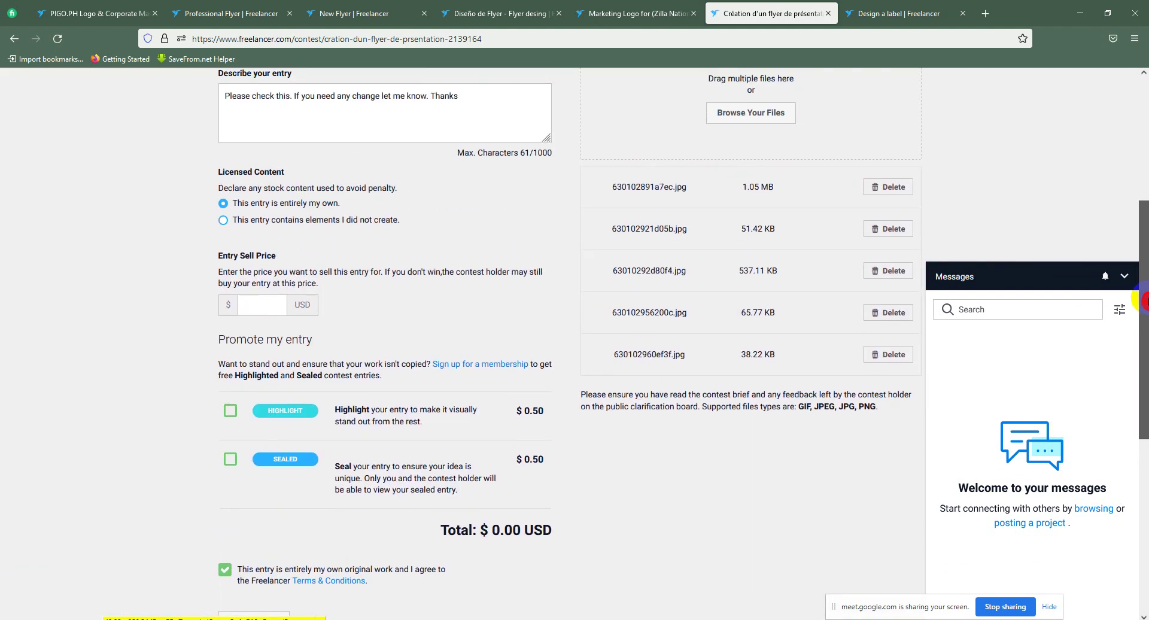
left_click_drag(1140, 299, 1120, 185)
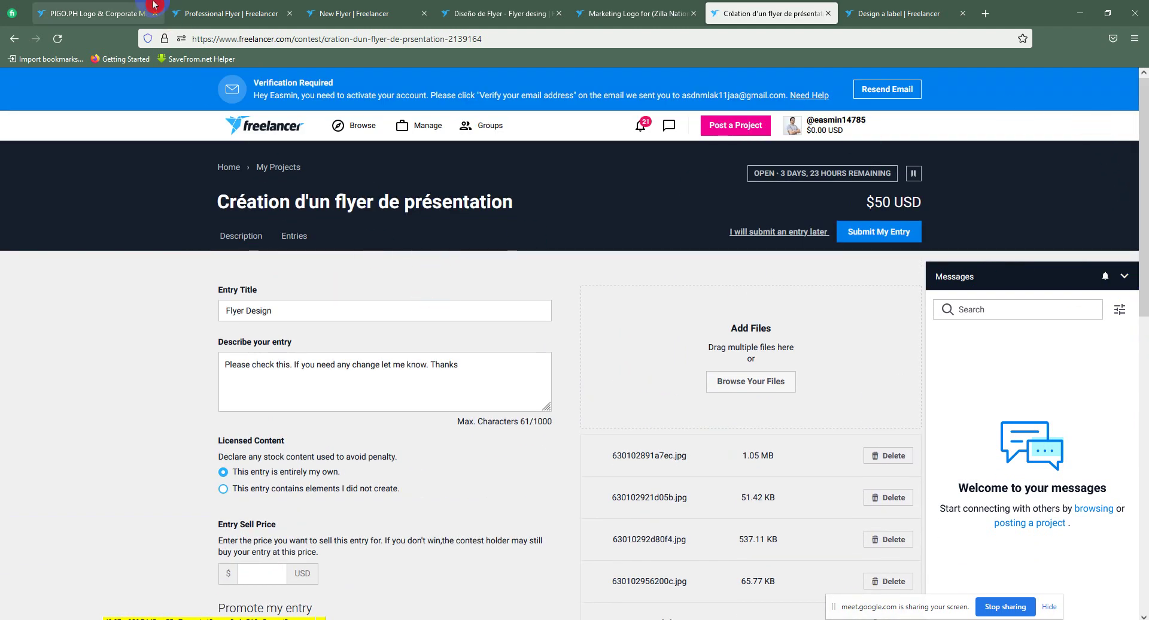
left_click(149, 5)
left_click(16, 39)
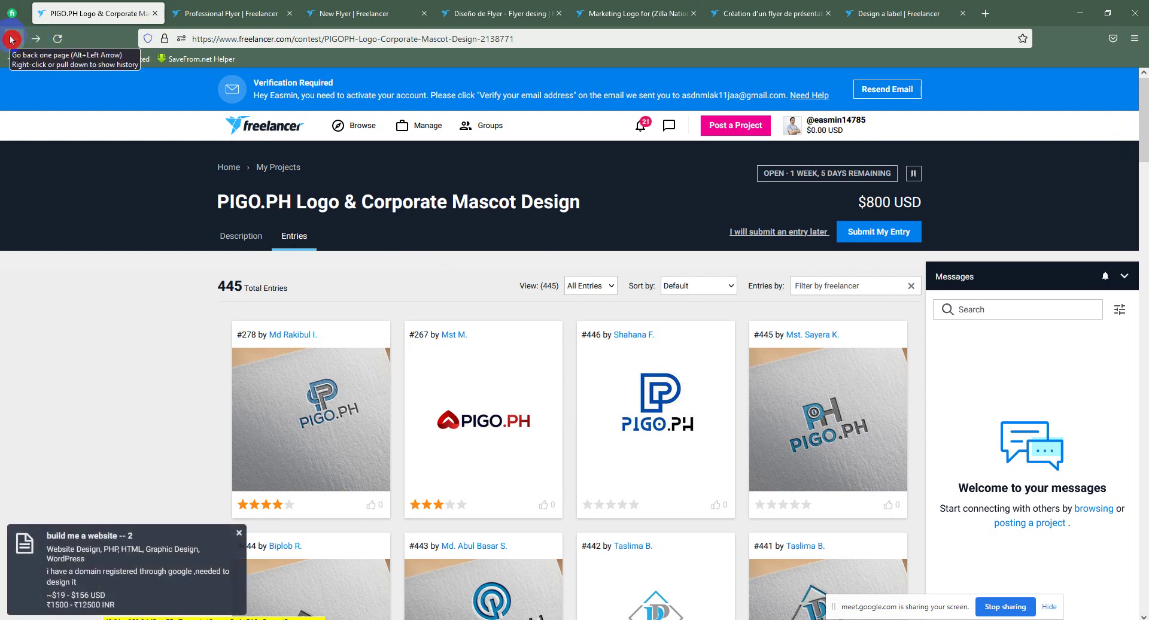
left_click(22, 46)
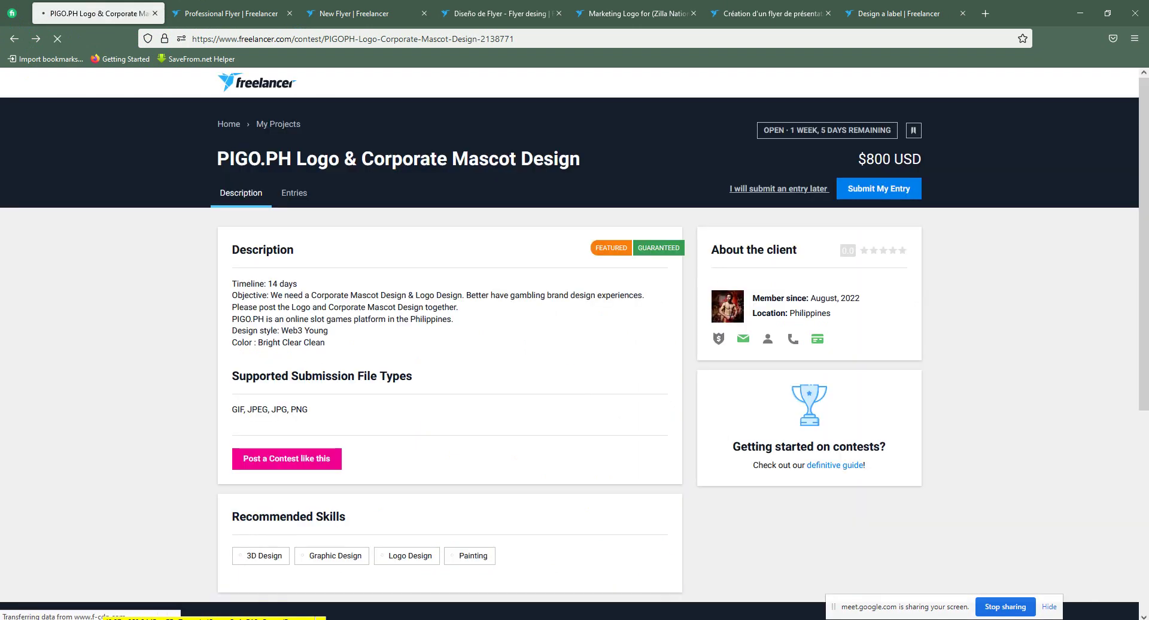
left_click(388, 590)
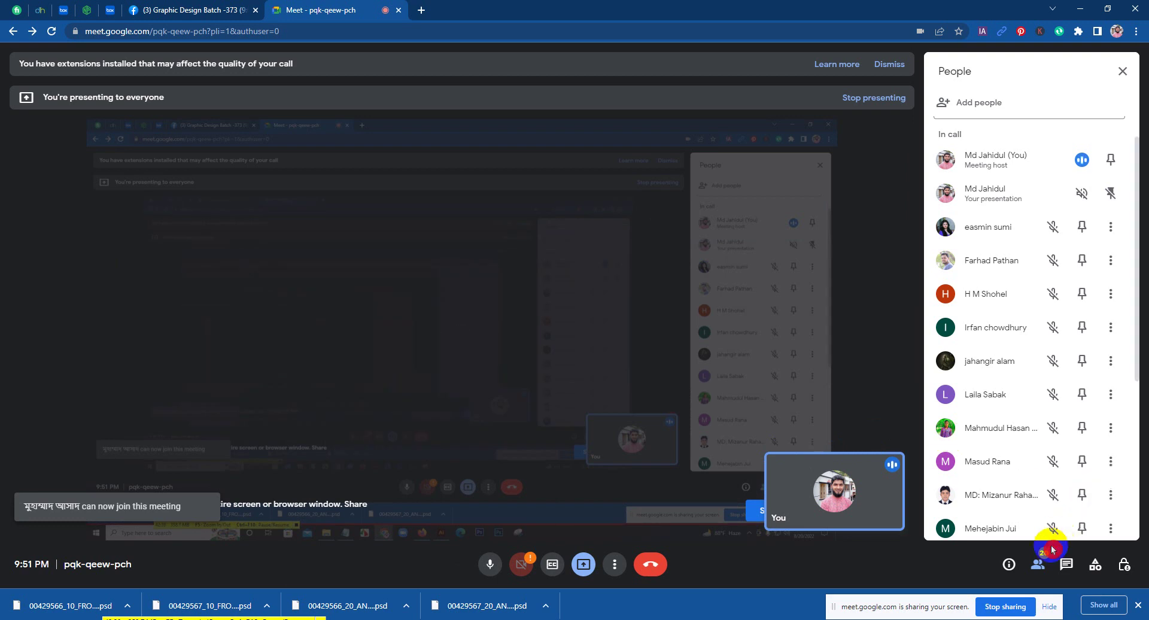
Step: Stop presenting, switch the call layout to Tiled, and close the People panel
left_click(877, 98)
left_click(613, 565)
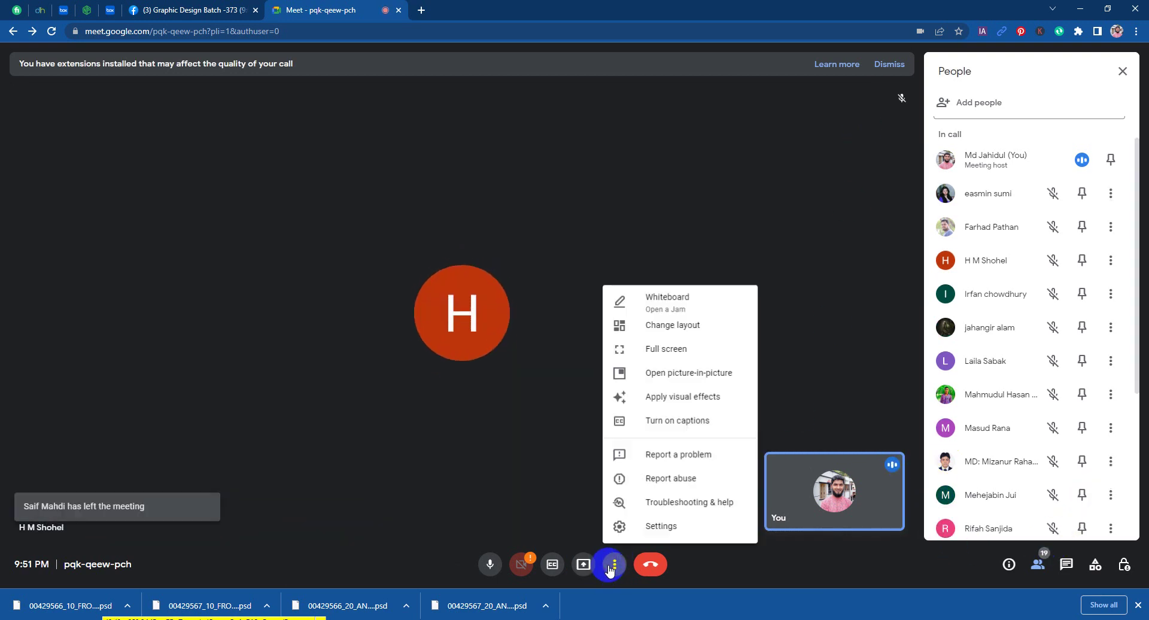
left_click(623, 325)
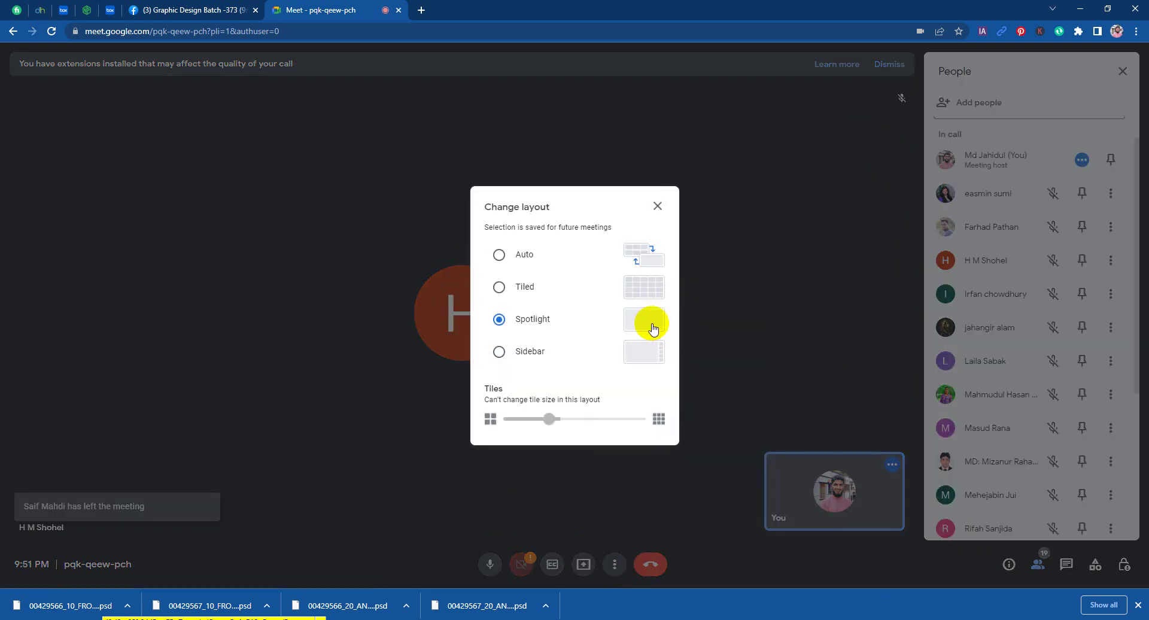
left_click(595, 296)
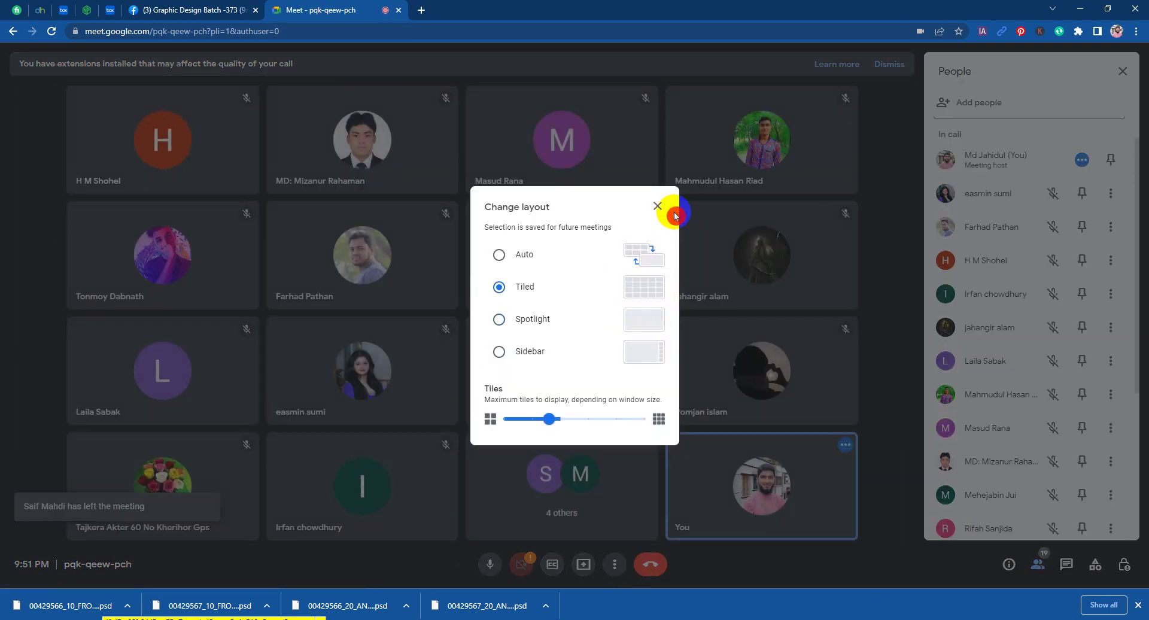
left_click(674, 214)
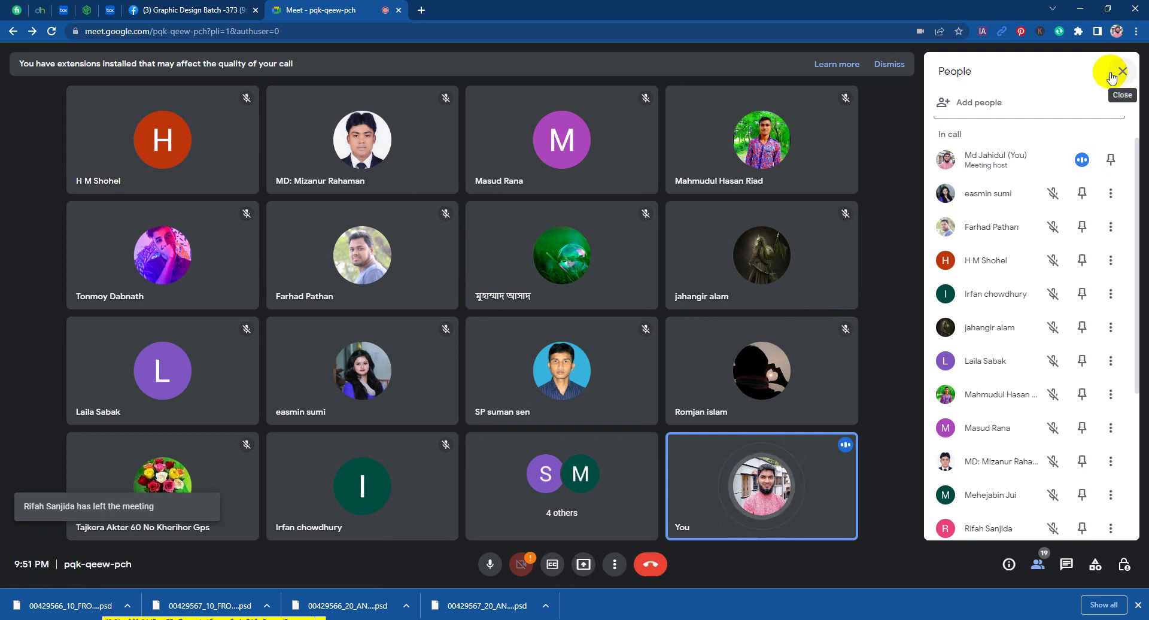
left_click(1121, 73)
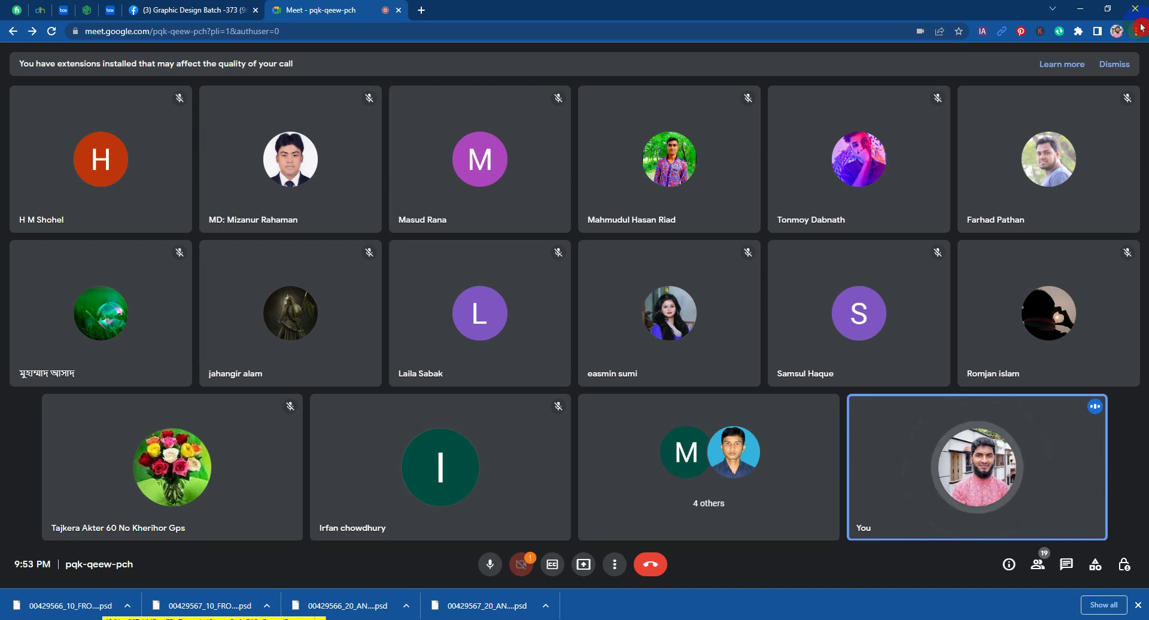
left_click(327, 598)
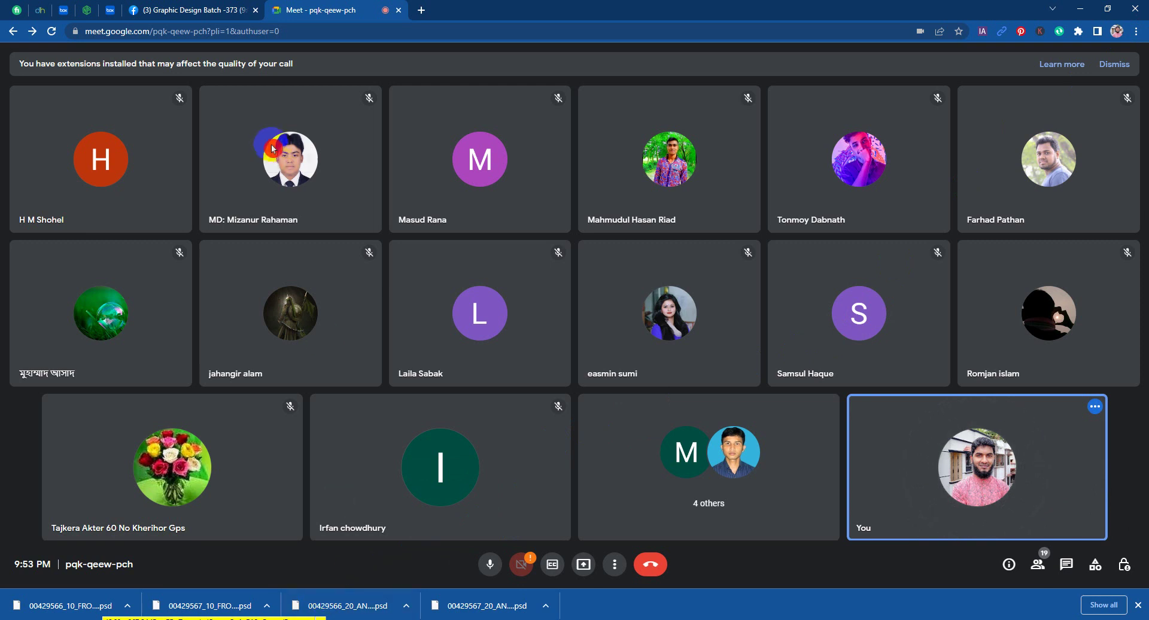